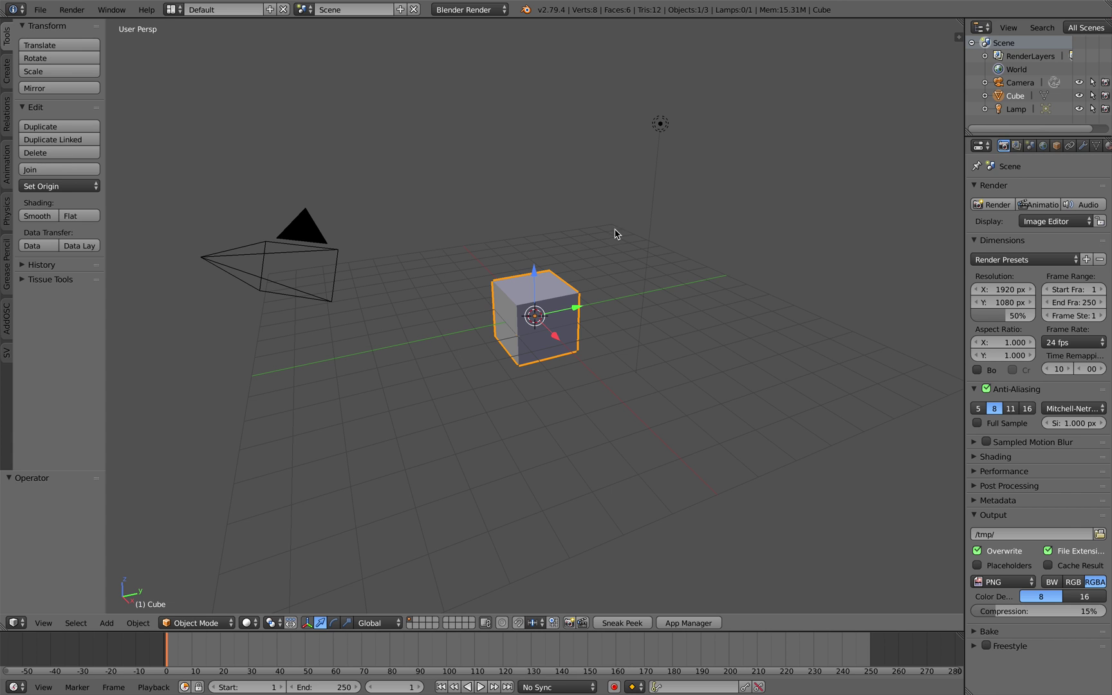
- Switch to the Safari browser and search Google Images for "vinyl record" in a new tab
middle_click_drag(615, 233, 611, 225)
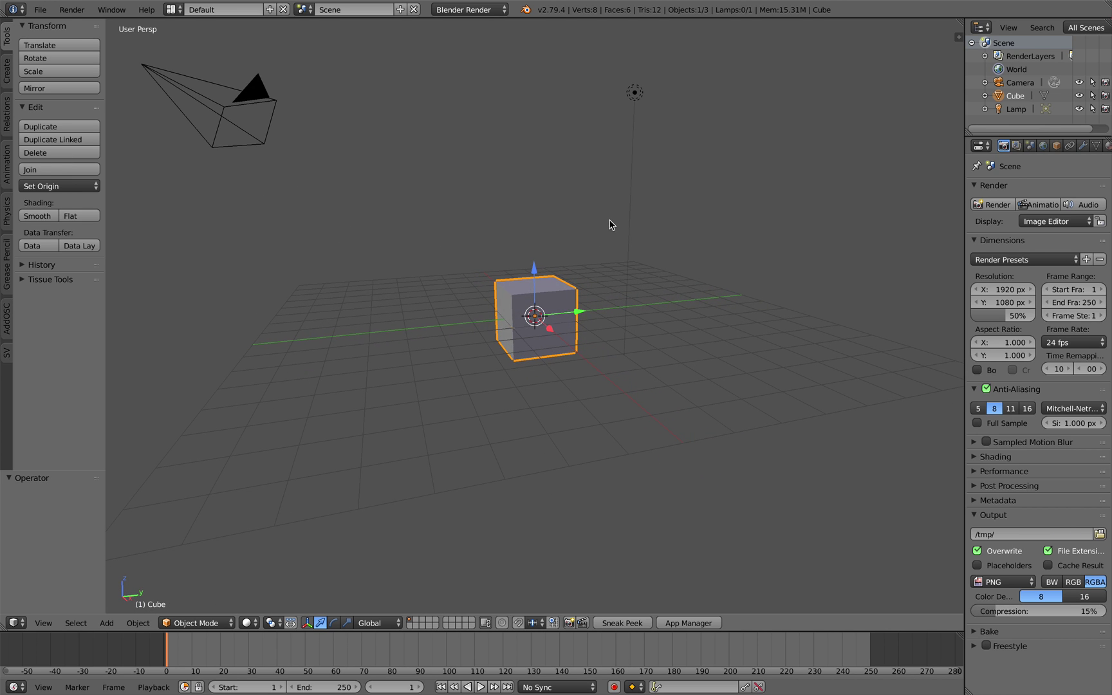
key("ctrl+Right")
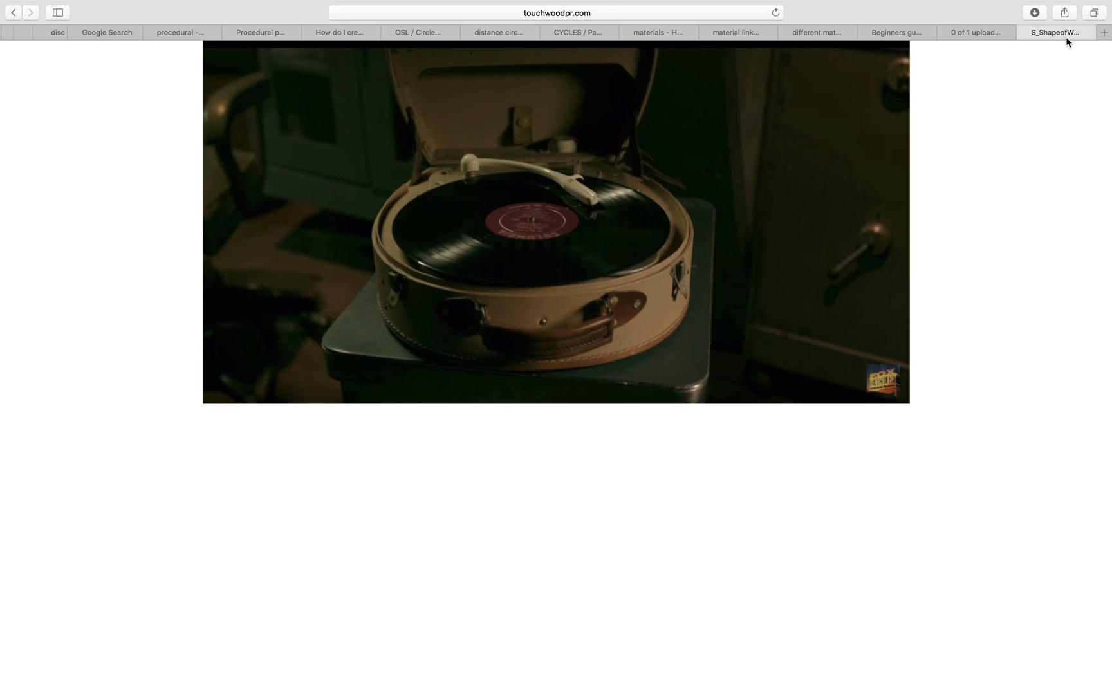
left_click(1102, 35)
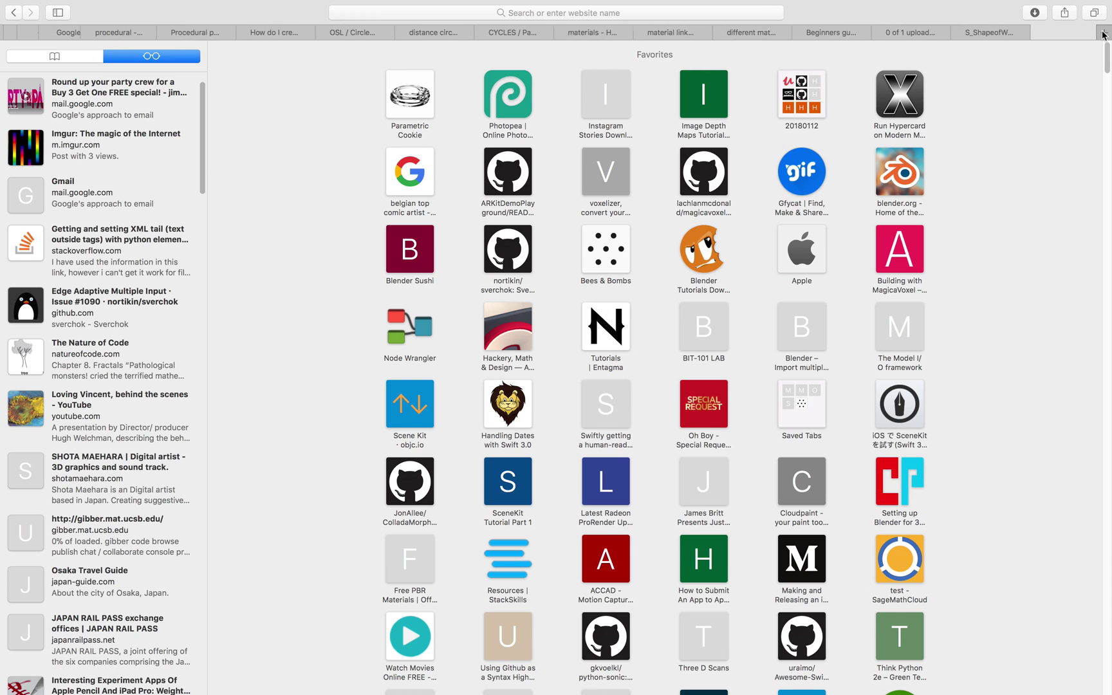
type("vinyl record")
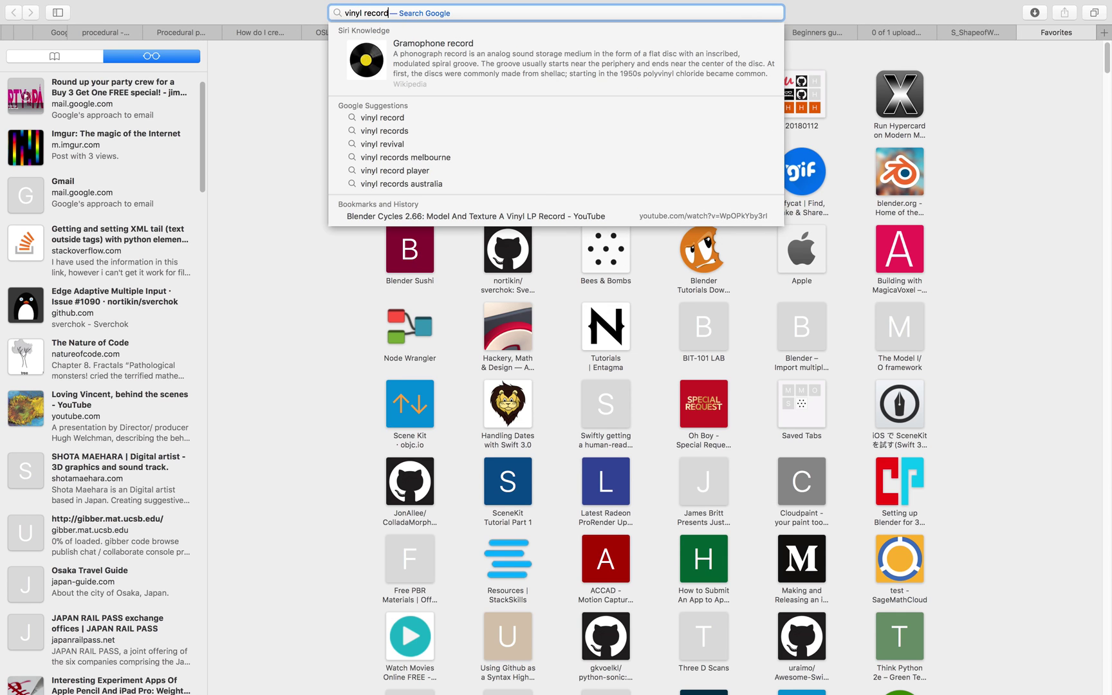
key("Escape")
key("Return")
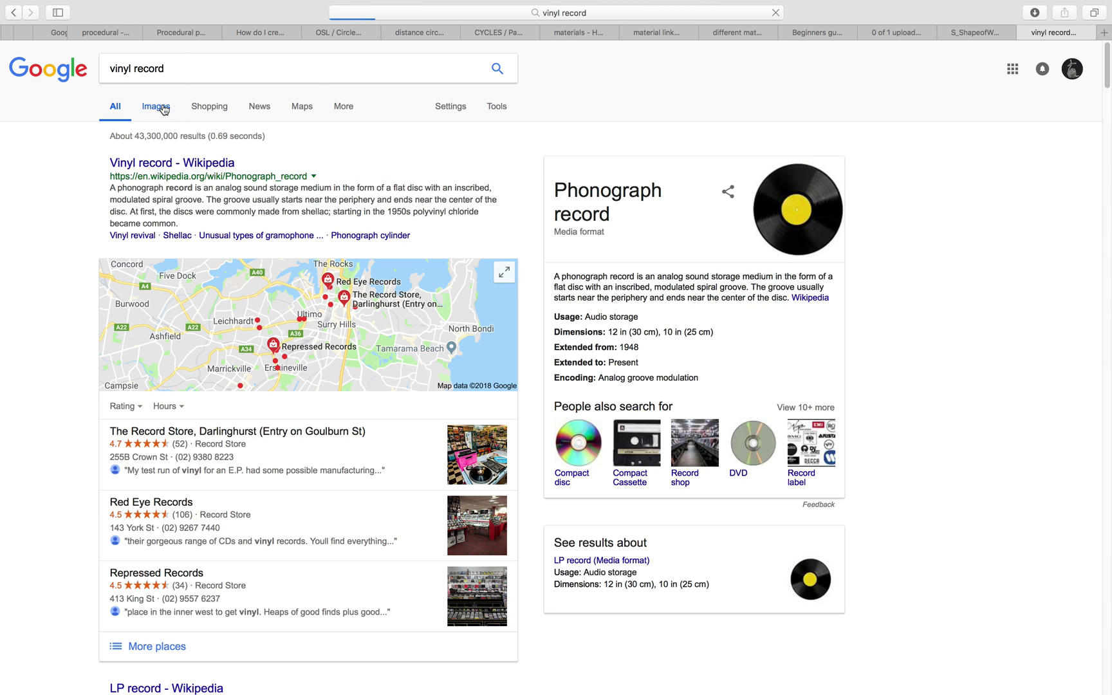
left_click(164, 110)
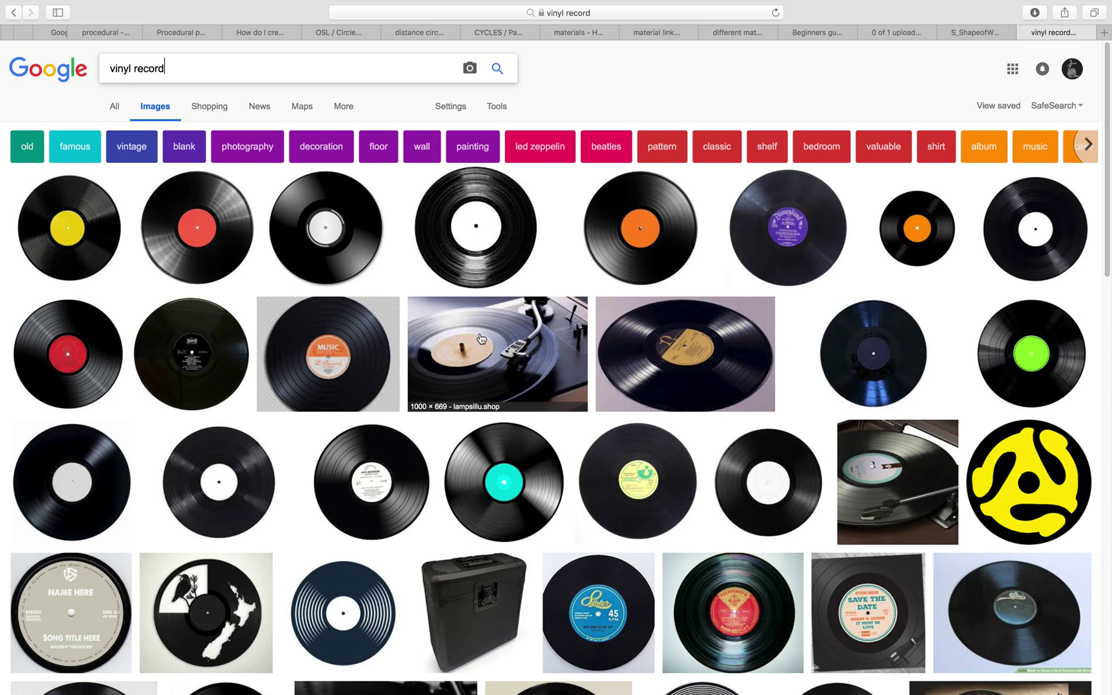
- Browse the vinyl record image results to examine the groove patterns and surface highlights
scroll(450, 361, "down", 1)
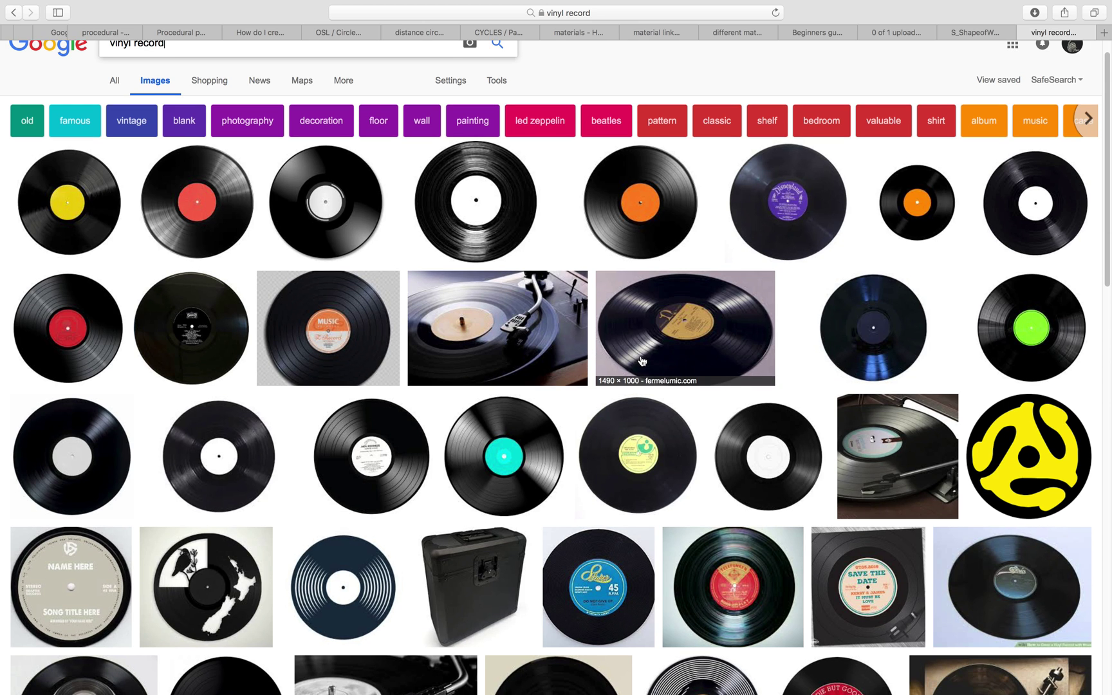
scroll(655, 371, "down", 4)
scroll(451, 386, "down", 3)
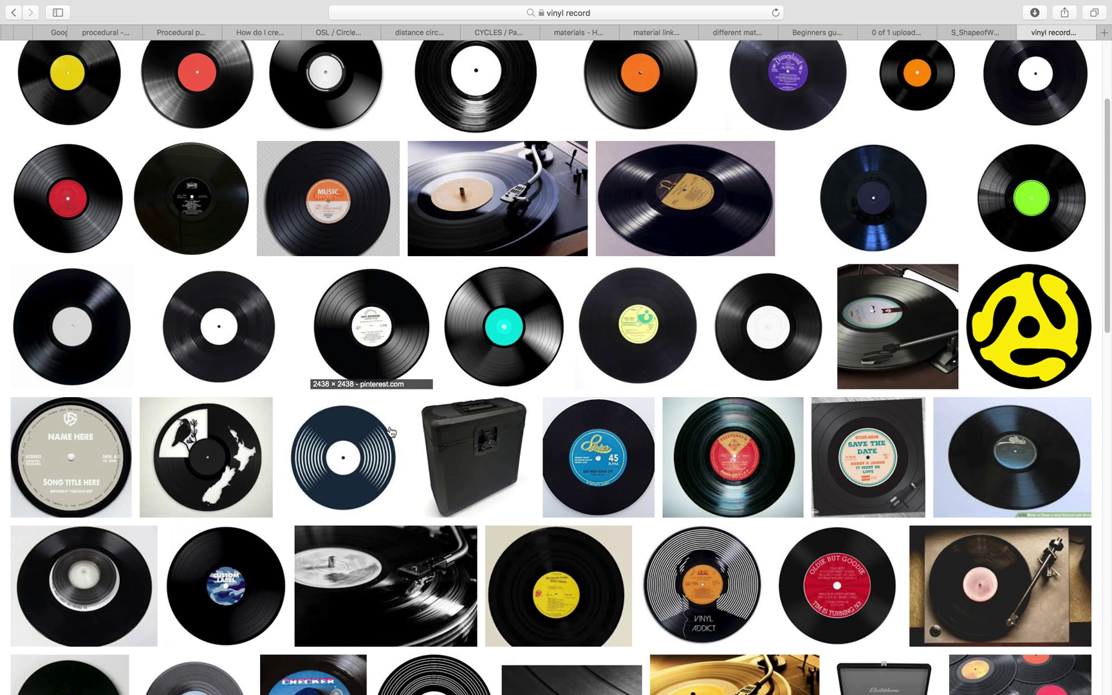
scroll(547, 476, "down", 12)
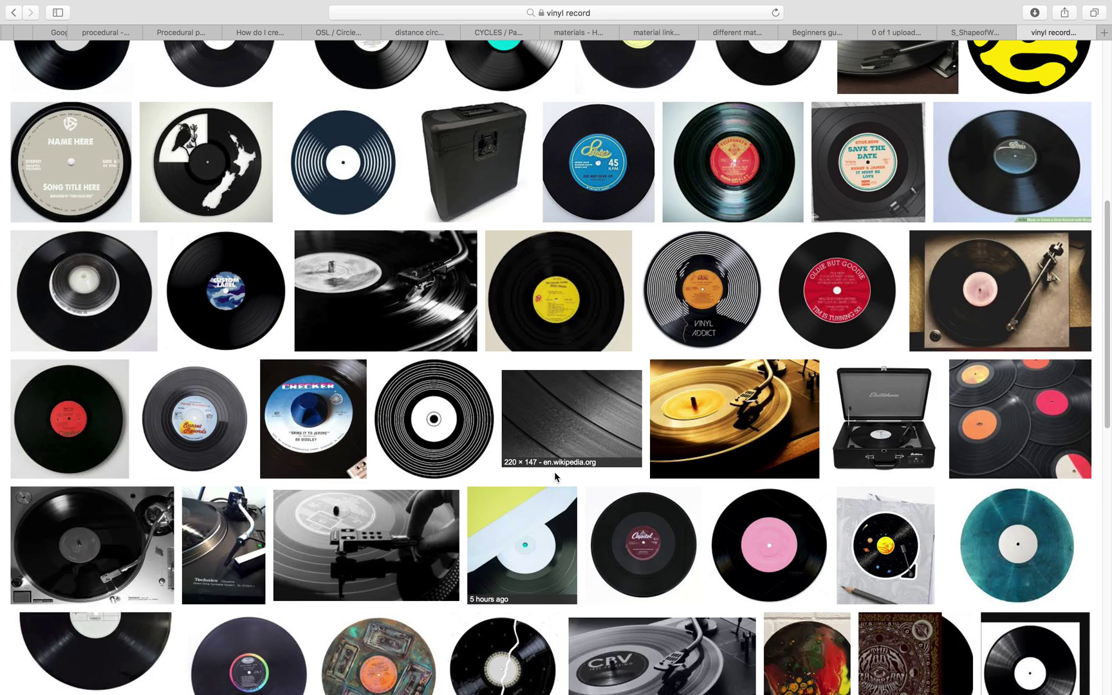
scroll(539, 446, "down", 15)
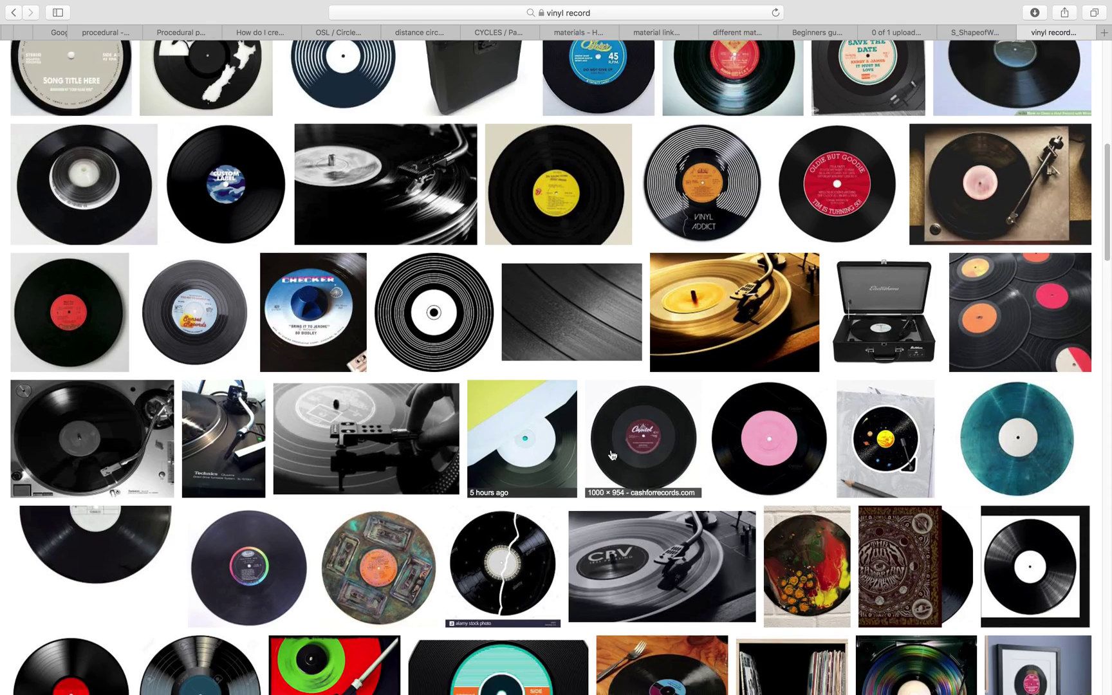
scroll(722, 418, "down", 5)
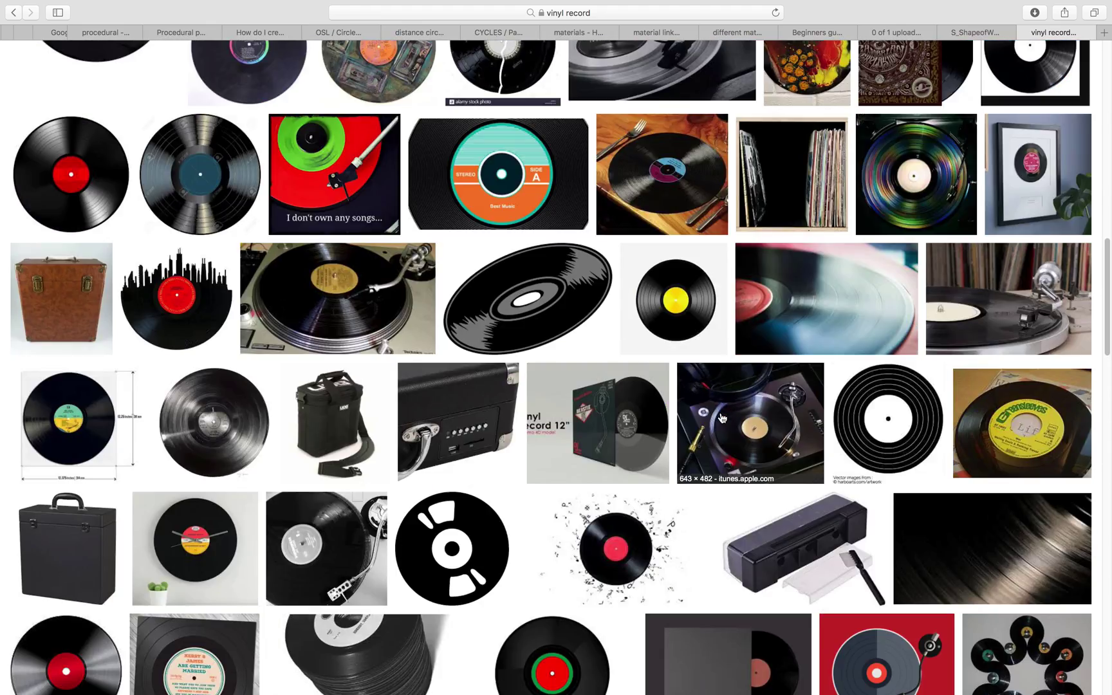
scroll(721, 418, "up", 20)
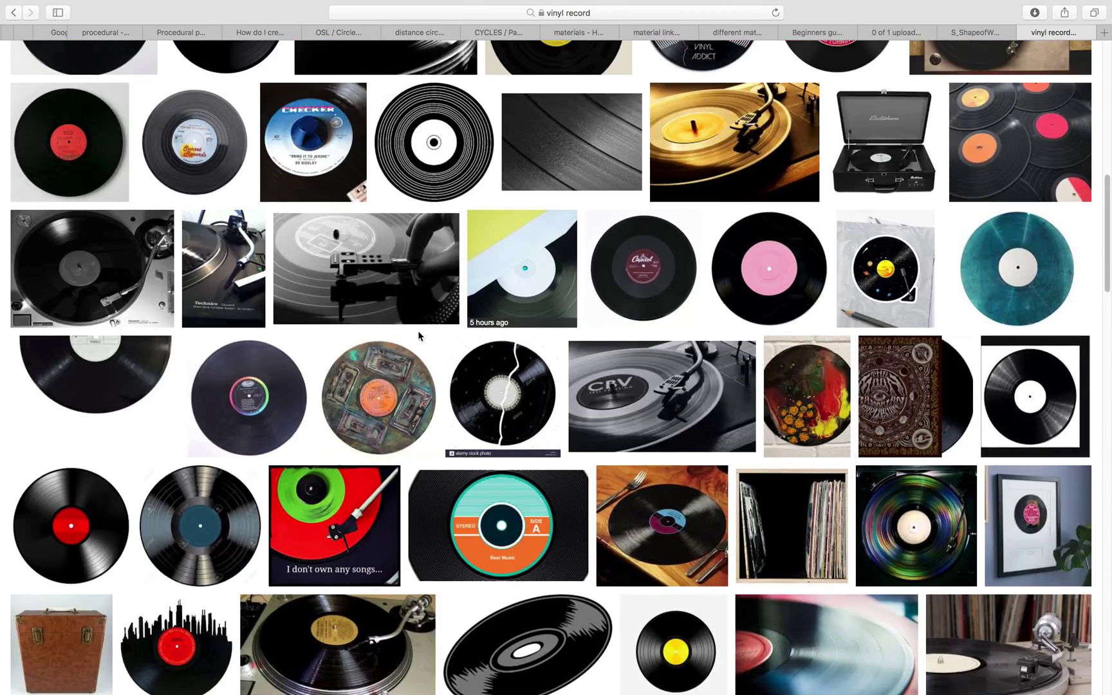
scroll(462, 348, "up", 15)
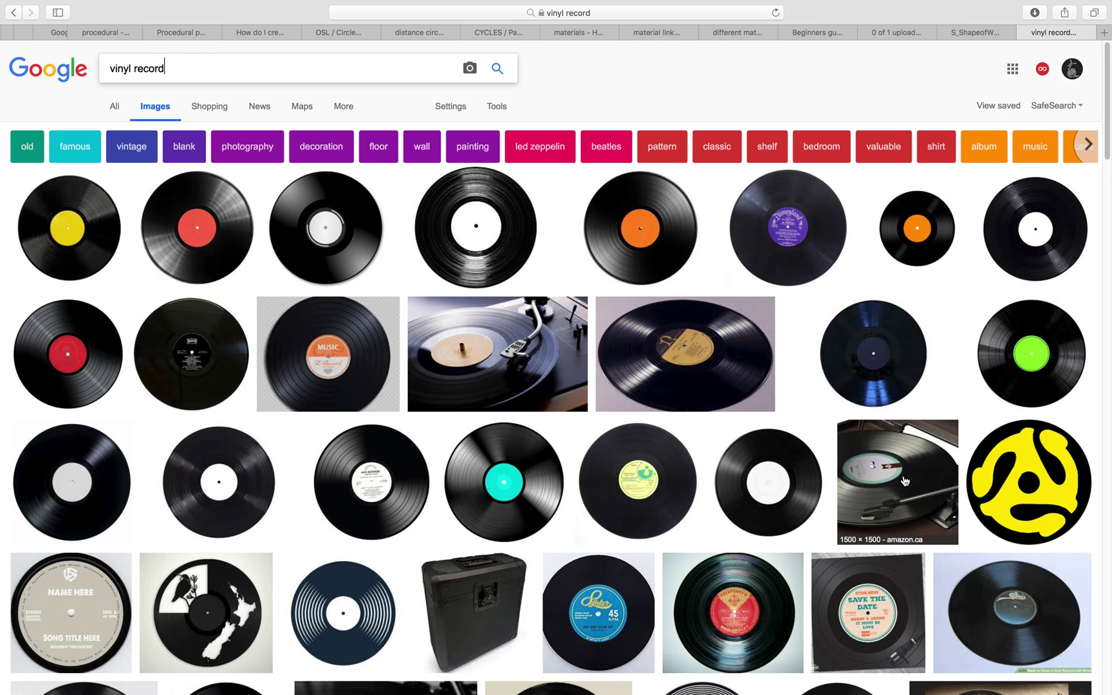
- Return to Blender and delete every object in the default scene
key("ctrl+Left")
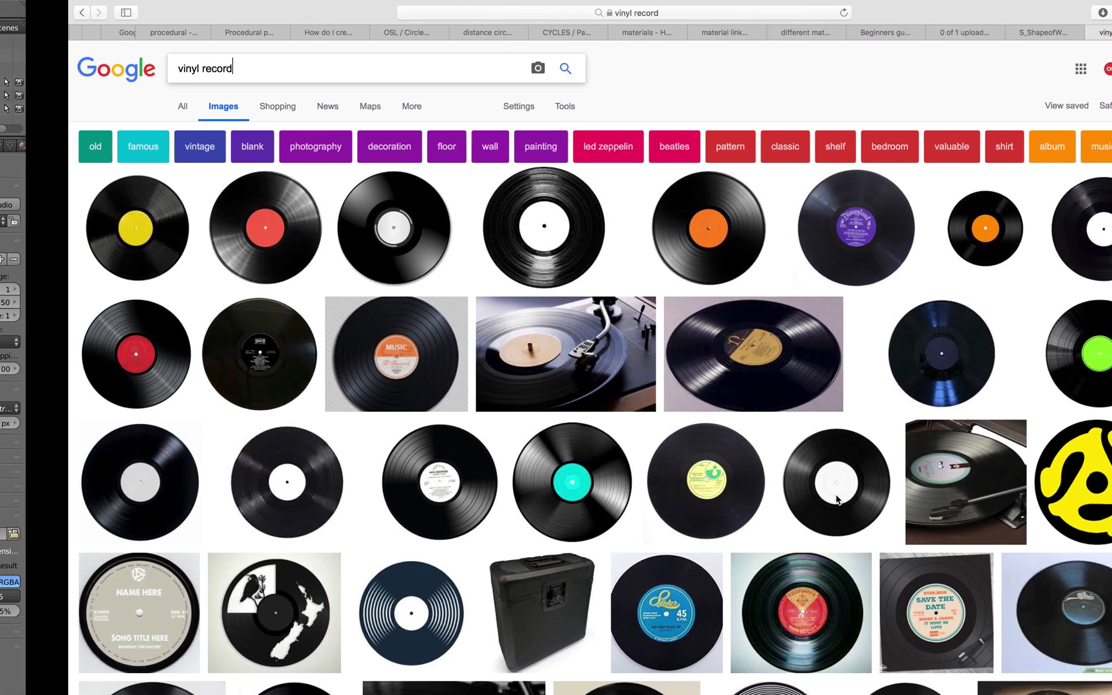
key("a")
key("a")
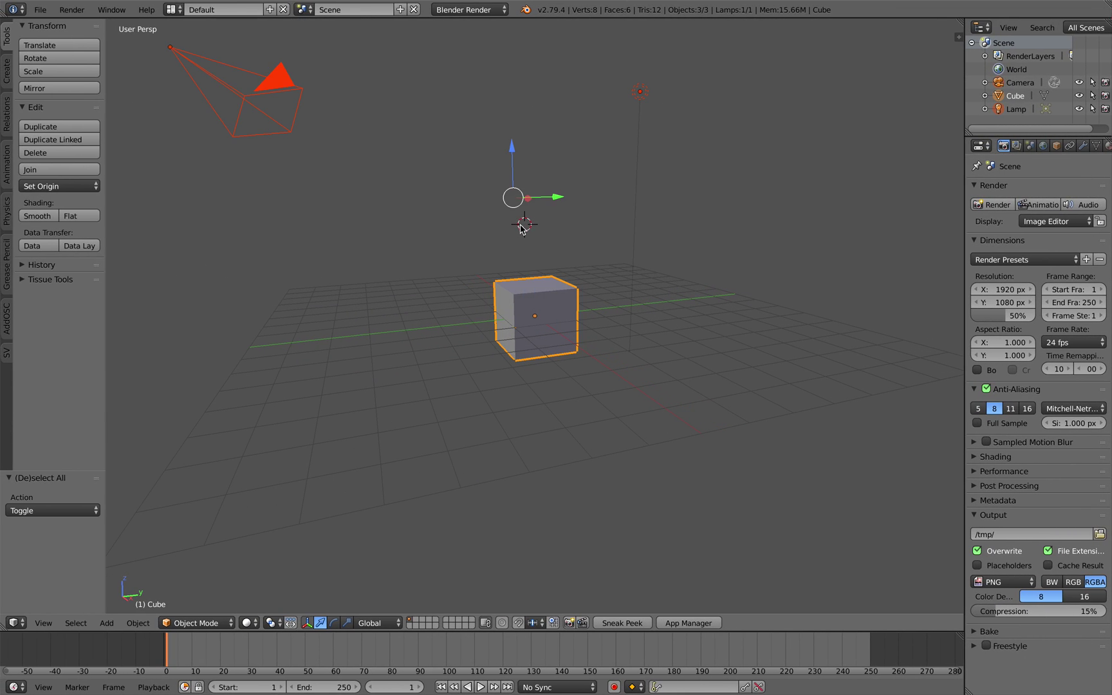
key("Delete")
- Switch to the Compositing screen layout and create a new Sverchok node tree in the node editor
left_click(174, 9)
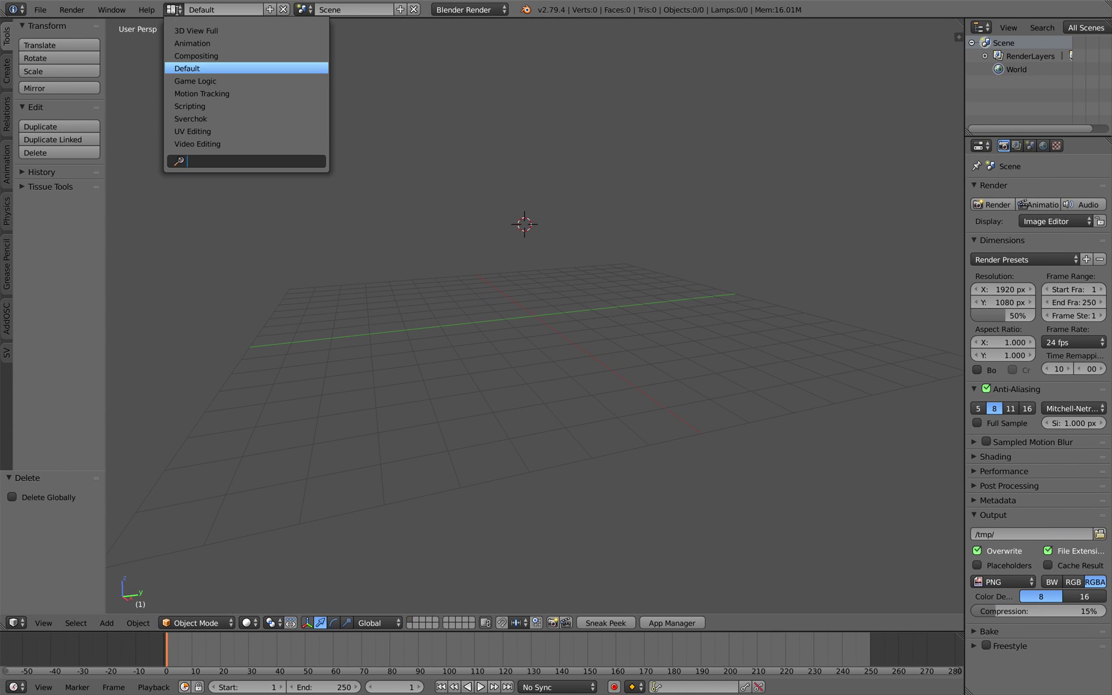
left_click(193, 57)
left_click_drag(449, 420, 303, 429)
left_click(159, 408)
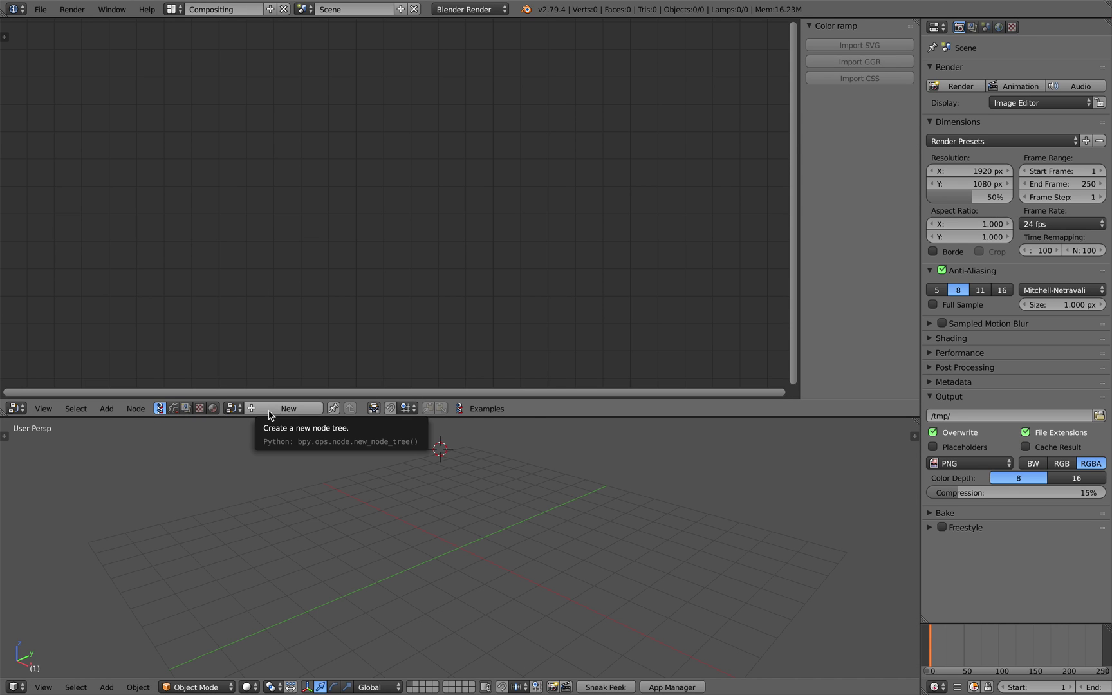
left_click(268, 409)
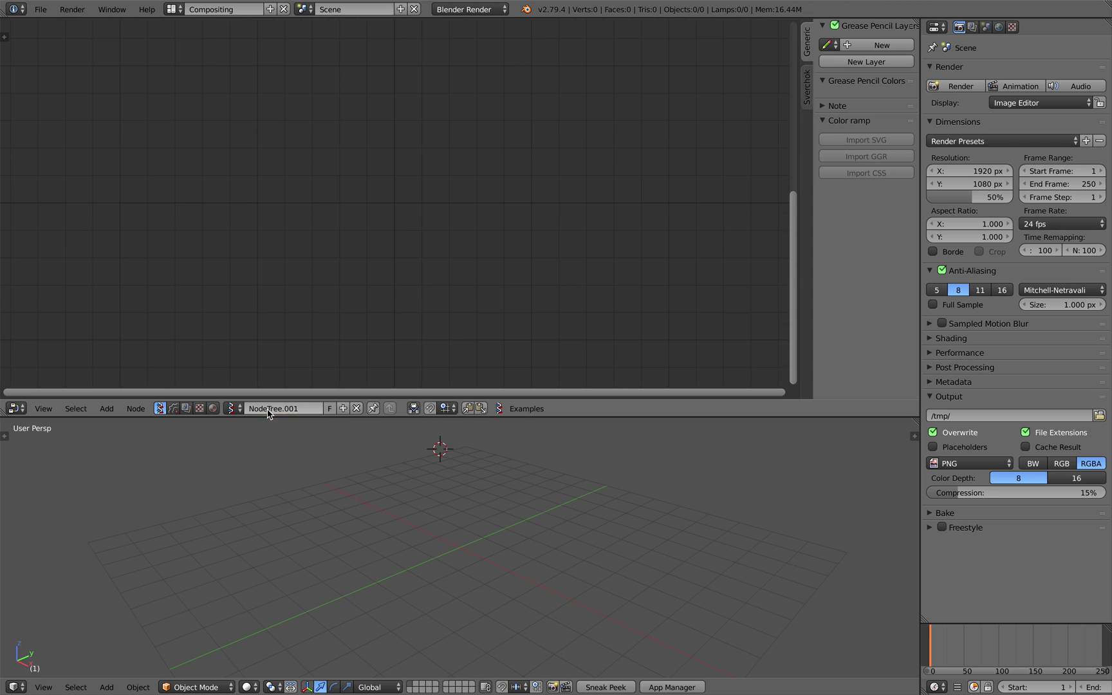
- Save the scene as a new blend file in the Desktop folder, named vinyl
left_click(43, 9)
left_click(114, 126)
left_click(258, 60)
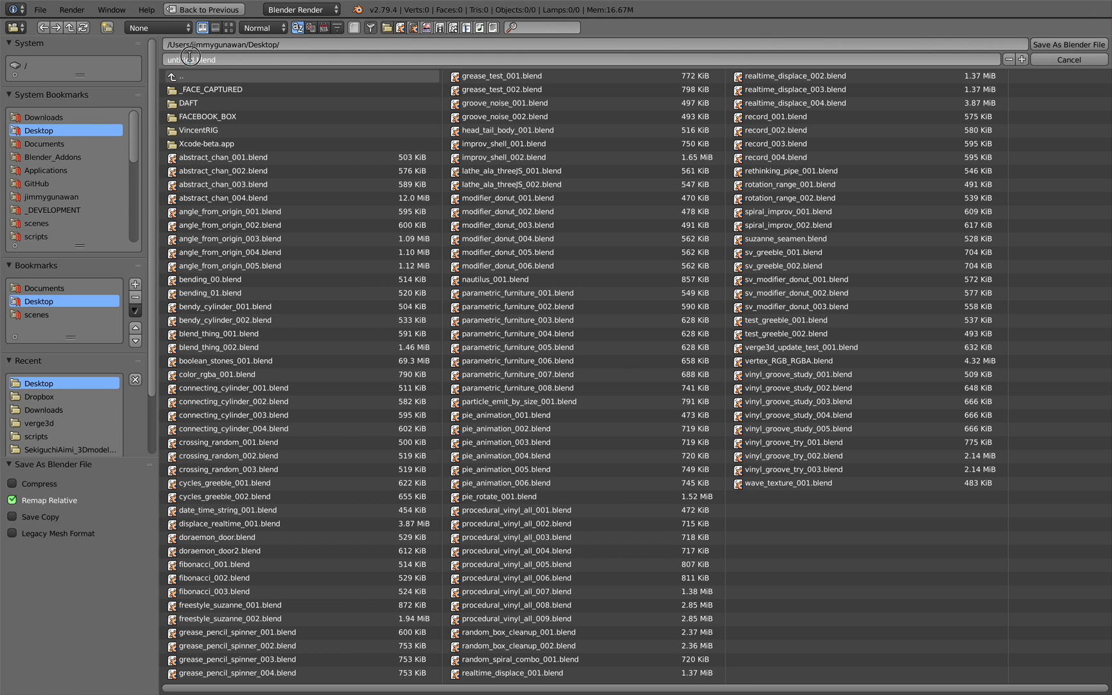
type("vinyl")
key("Return")
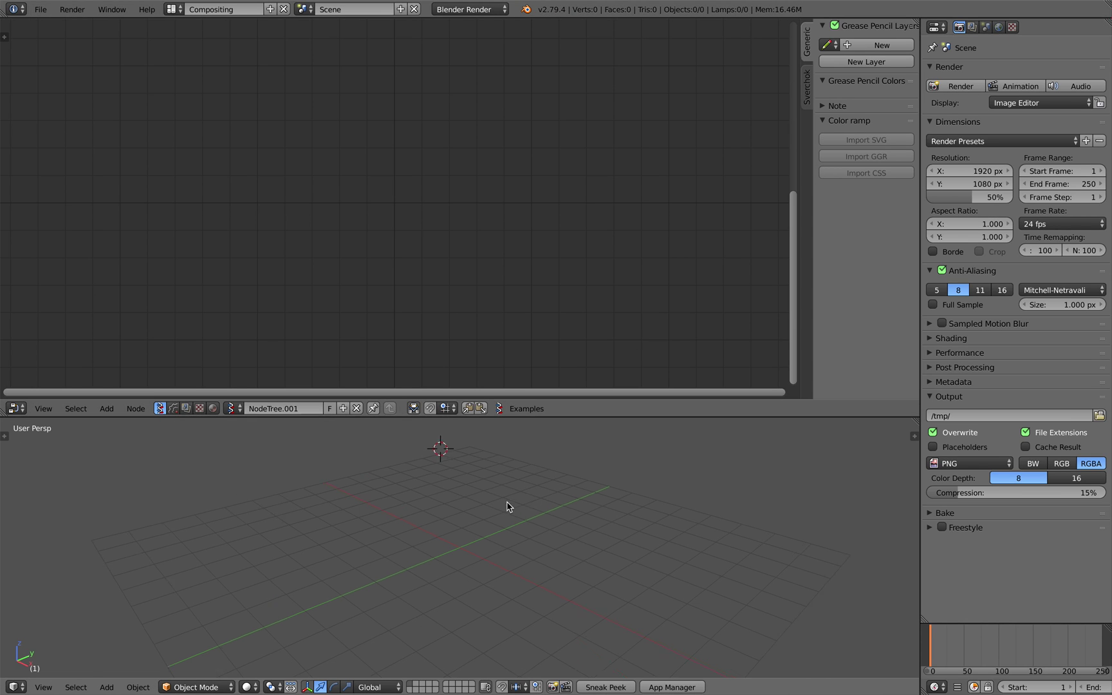
- Add a Line MK2 node to the Sverchok node tree
middle_click_drag(509, 506, 380, 514)
key("shift+a")
mouse_move(297, 244)
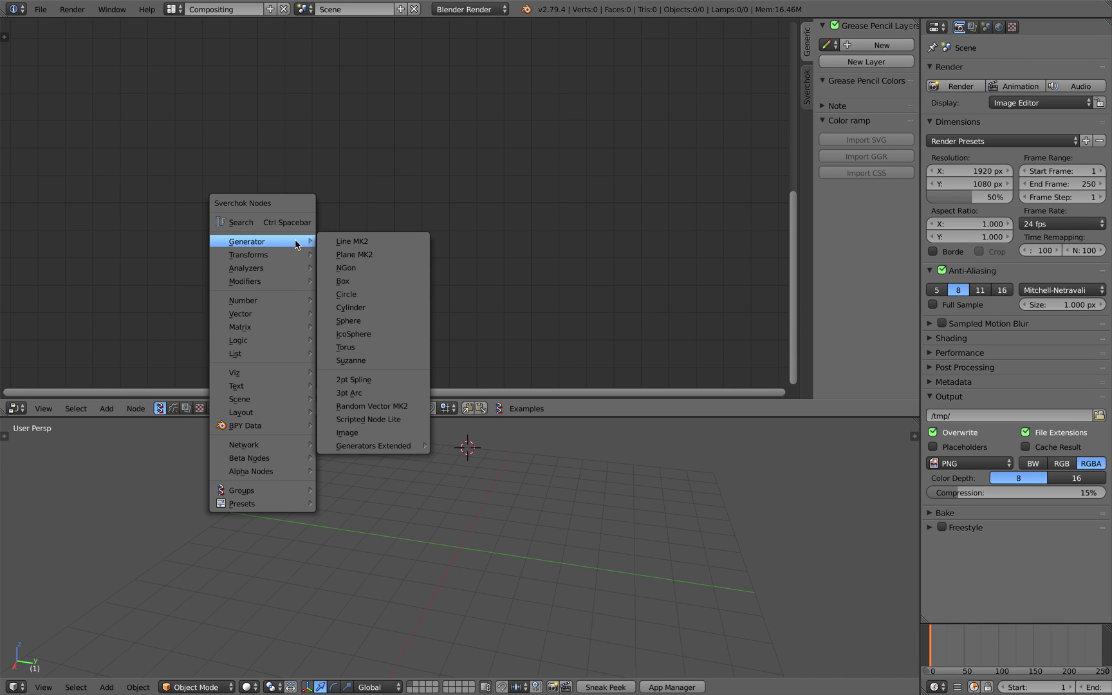
left_click(284, 221)
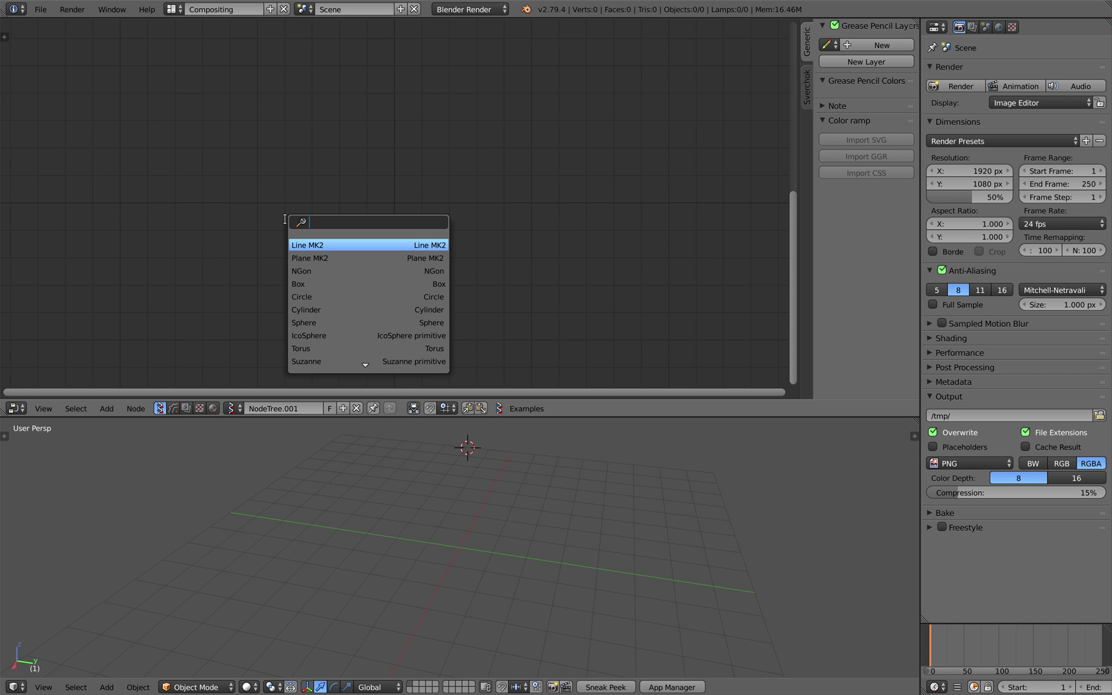
key("Return")
left_click(165, 95)
scroll(269, 177, "down", 1)
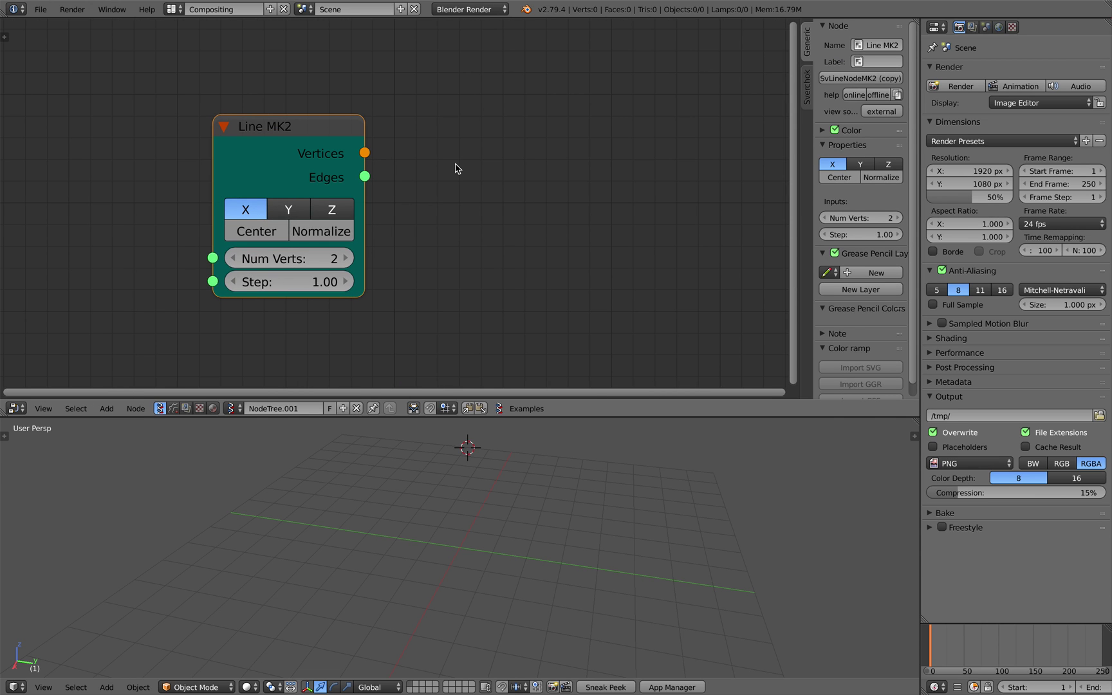
- Add a Viewer BMesh node and connect the Line MK2 vertices and edges outputs to its matching inputs
key("alt+space")
type("bme")
key("Return")
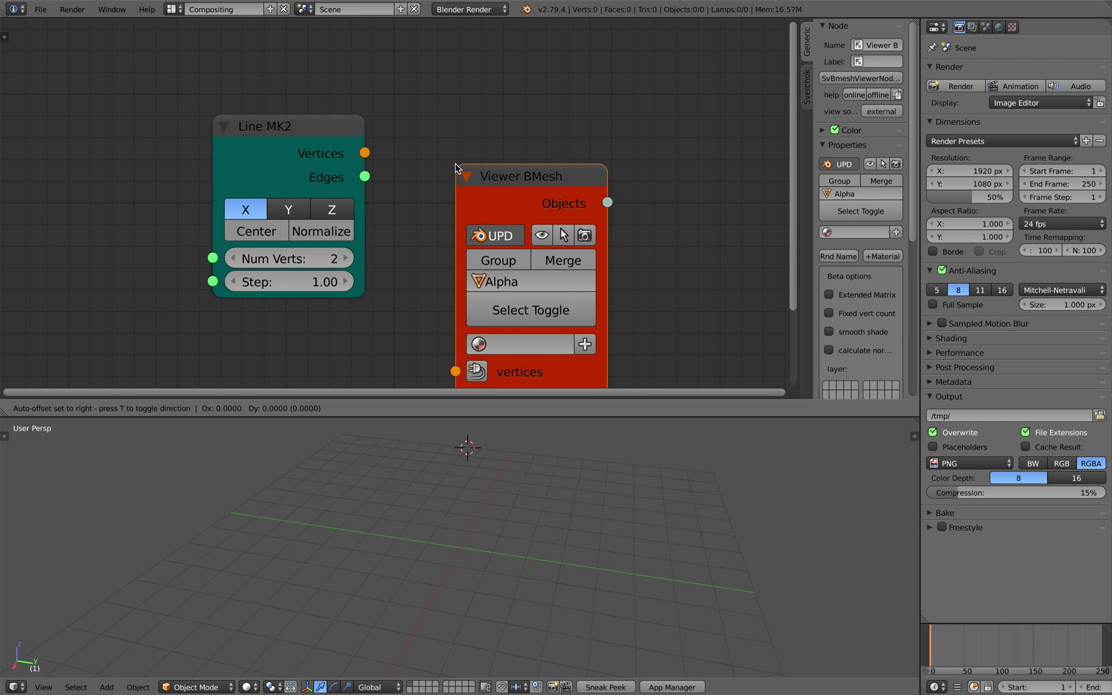
left_click(518, 99)
key("ctrl+s")
left_click(519, 101)
scroll(438, 187, "down", 1)
mouse_move(370, 162)
left_mouse_down()
mouse_move(508, 301)
mouse_move(373, 181)
left_mouse_up()
- Set the Line MK2 node's Num Verts to 13 and save the file
middle_click_drag(492, 536, 562, 527)
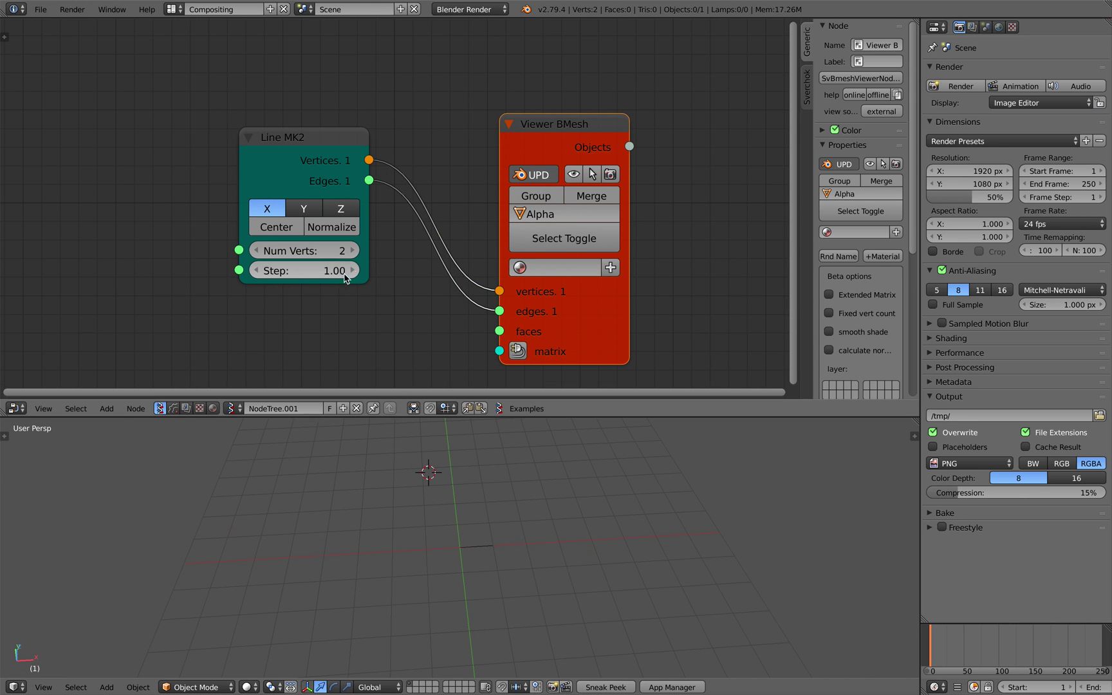
left_click_drag(352, 250, 380, 251)
middle_click_drag(576, 641, 489, 618)
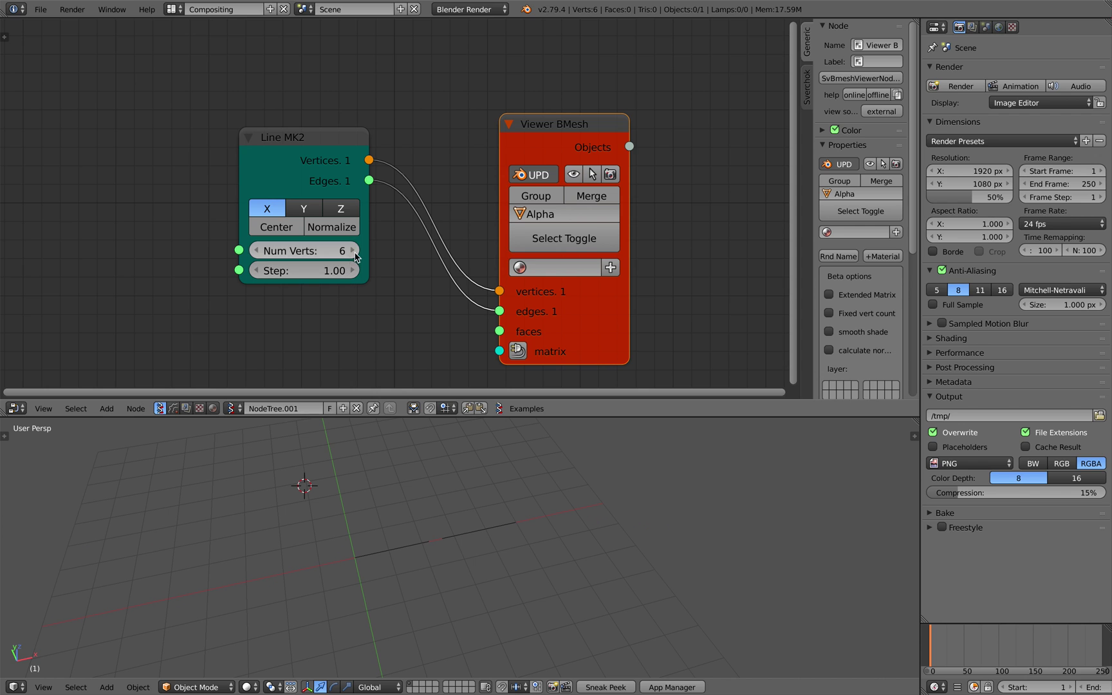
middle_click_drag(450, 547, 492, 552)
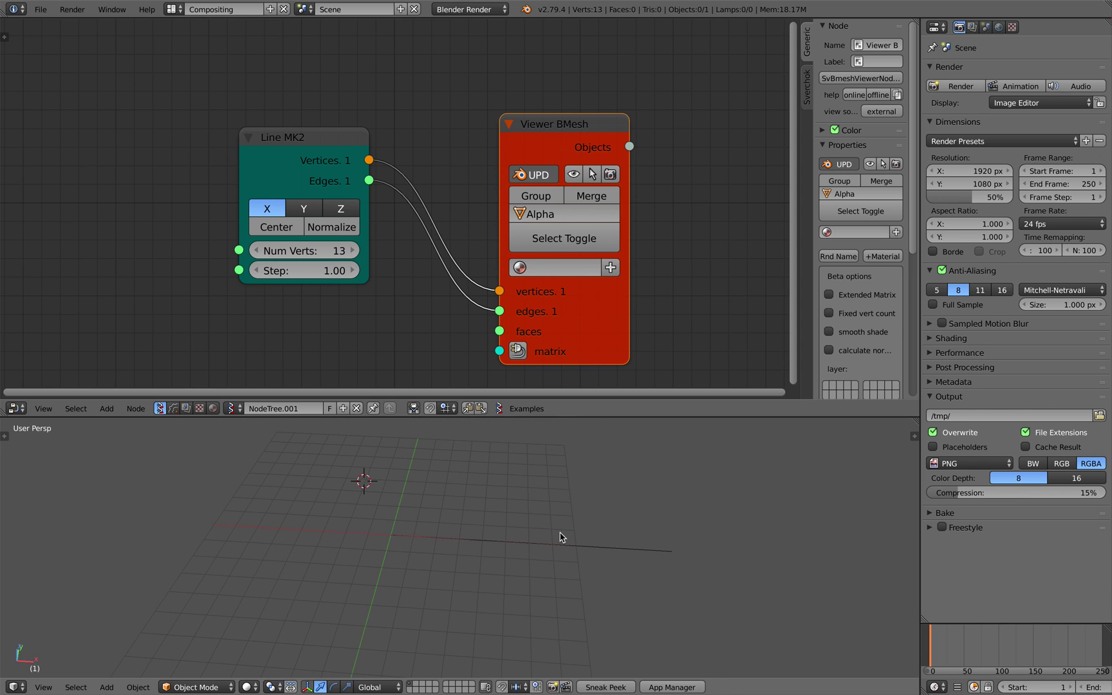
middle_click_drag(560, 533, 568, 534)
scroll(567, 534, "up", 2)
key("ctrl+s")
left_click(526, 529)
- Make room beside the Line MK2 node and insert a Lathe node into the vertices link to Viewer BMesh
left_click_drag(582, 287, 721, 259)
key("shift+a")
left_click(484, 176)
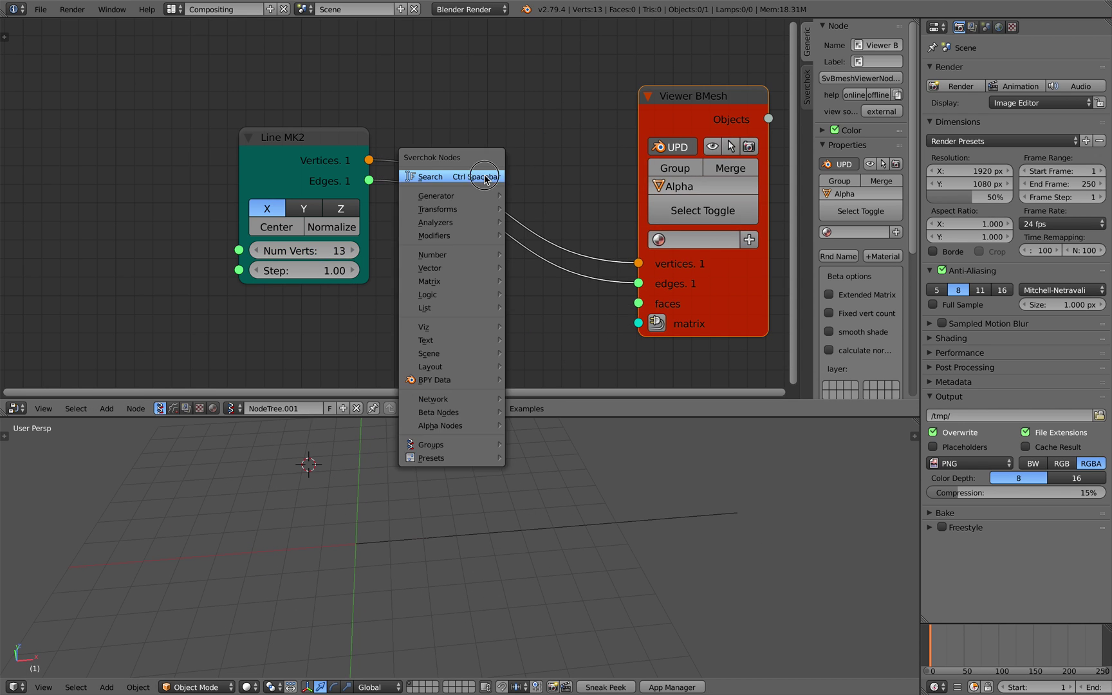
left_click(476, 176)
type("lathe")
key("Return")
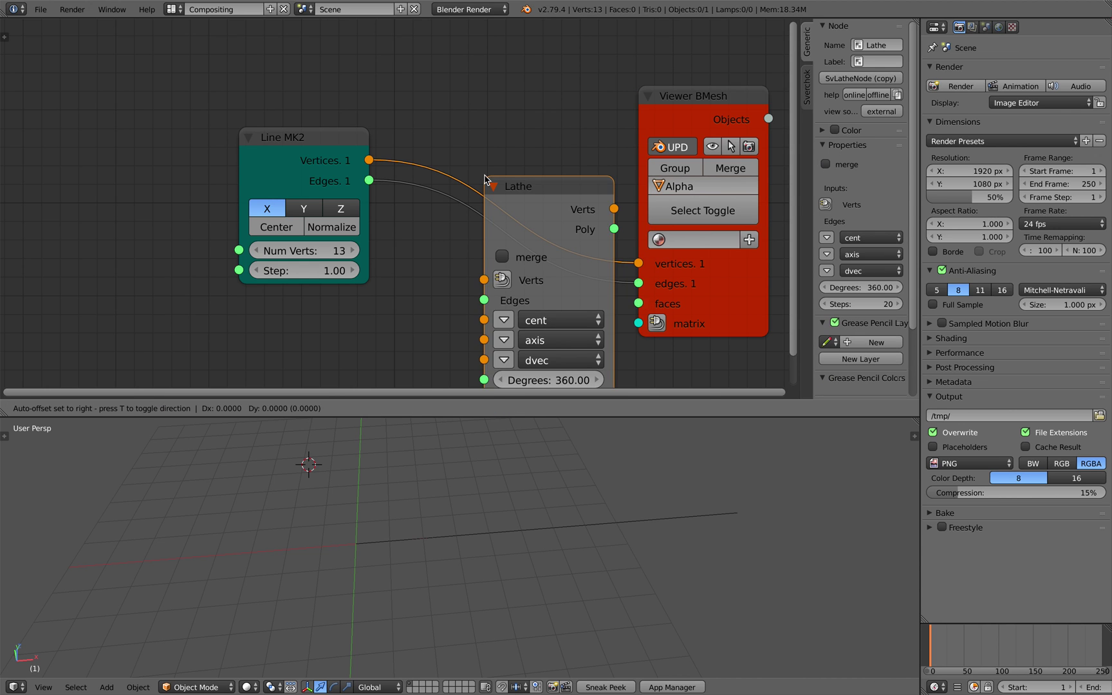
left_click(507, 382)
scroll(501, 279, "down", 2)
middle_click_drag(500, 277, 409, 310)
- Connect the Line MK2 edges to the Lathe edges input, link Lathe Poly to the viewer's edges input, and save the file
left_click_drag(287, 216, 287, 214)
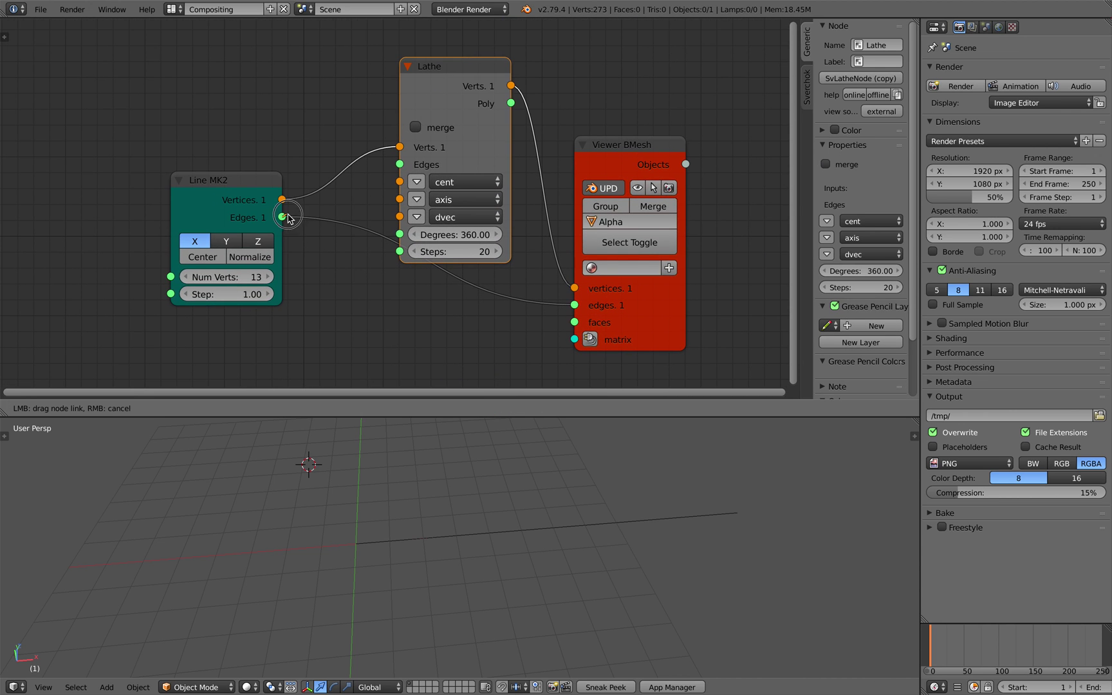
left_click_drag(403, 166, 400, 165)
left_click_drag(511, 103, 575, 305)
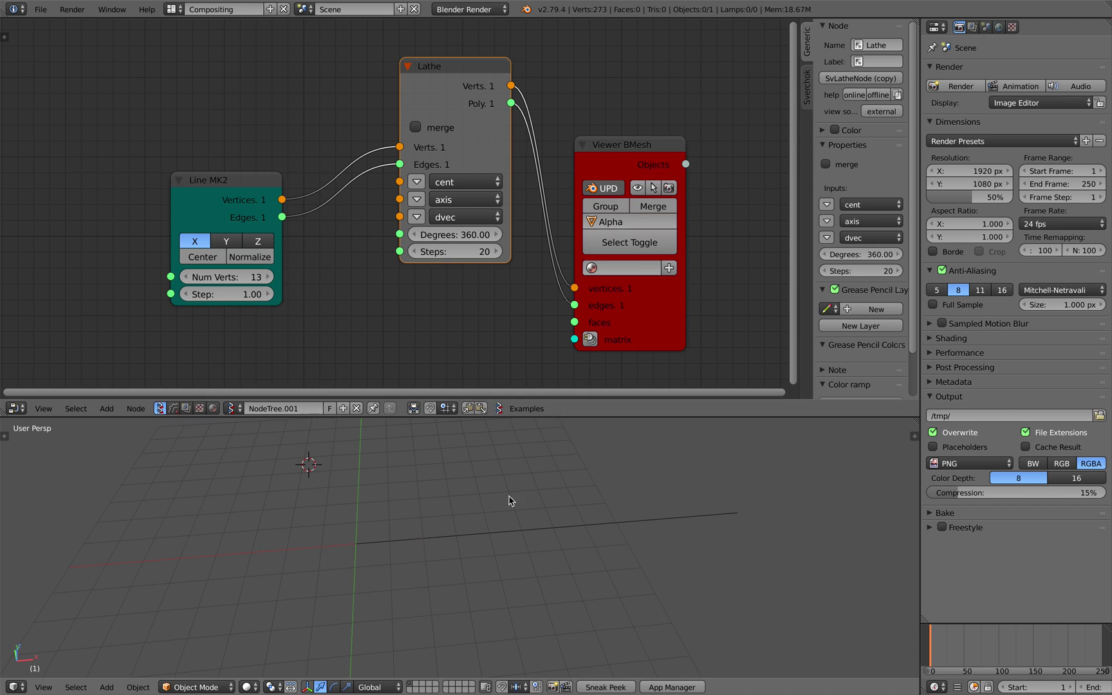
middle_click_drag(509, 504, 484, 519)
key("ctrl+s")
left_click(484, 516)
- Reposition the Lathe and Viewer BMesh nodes so the chain reads clearly, saving the file
left_click_drag(464, 64, 448, 120)
key("ctrl+s")
left_click(449, 120)
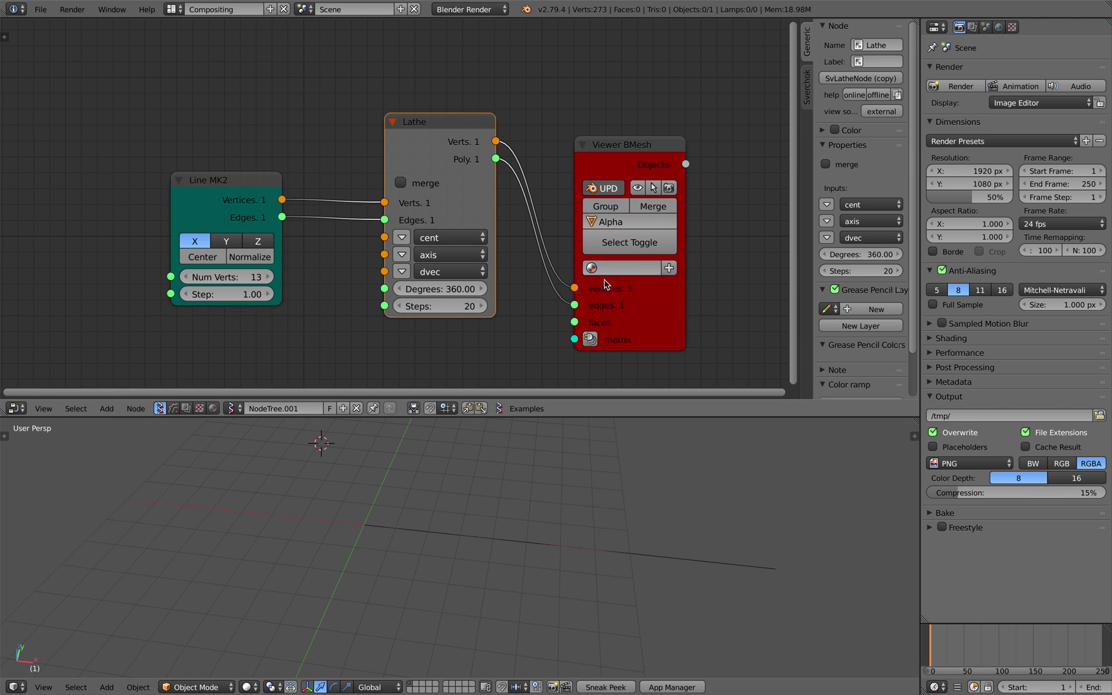
left_click_drag(619, 292, 642, 218)
- Play the timeline animation and try to select the line object in the 3D view
key("alt+a")
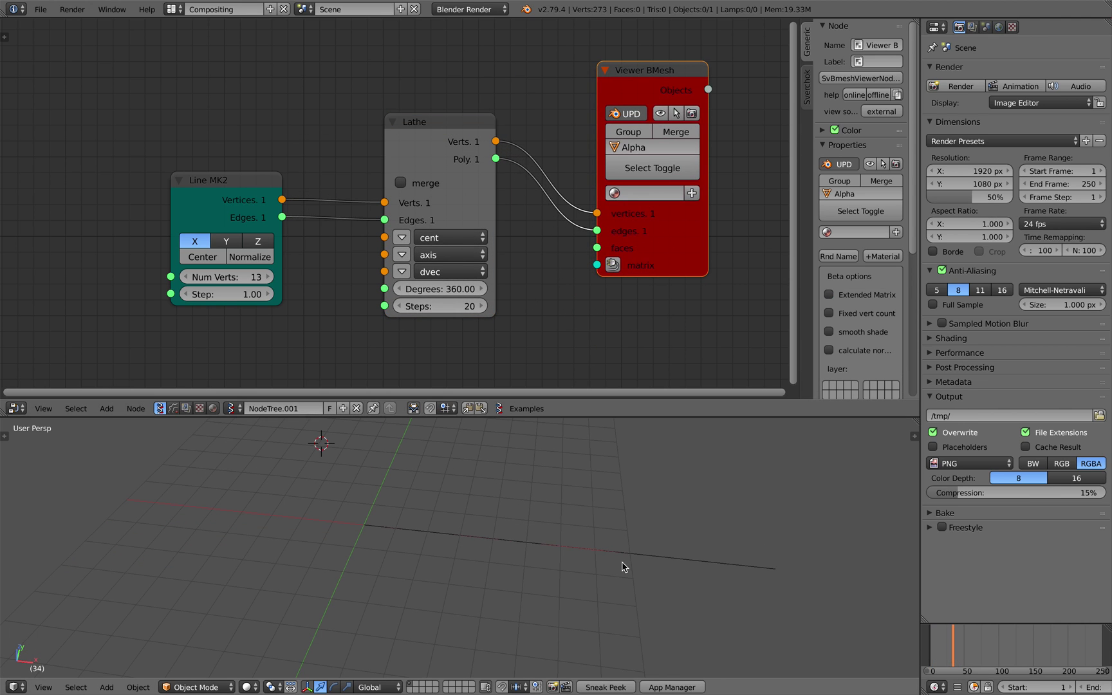
right_click(520, 552)
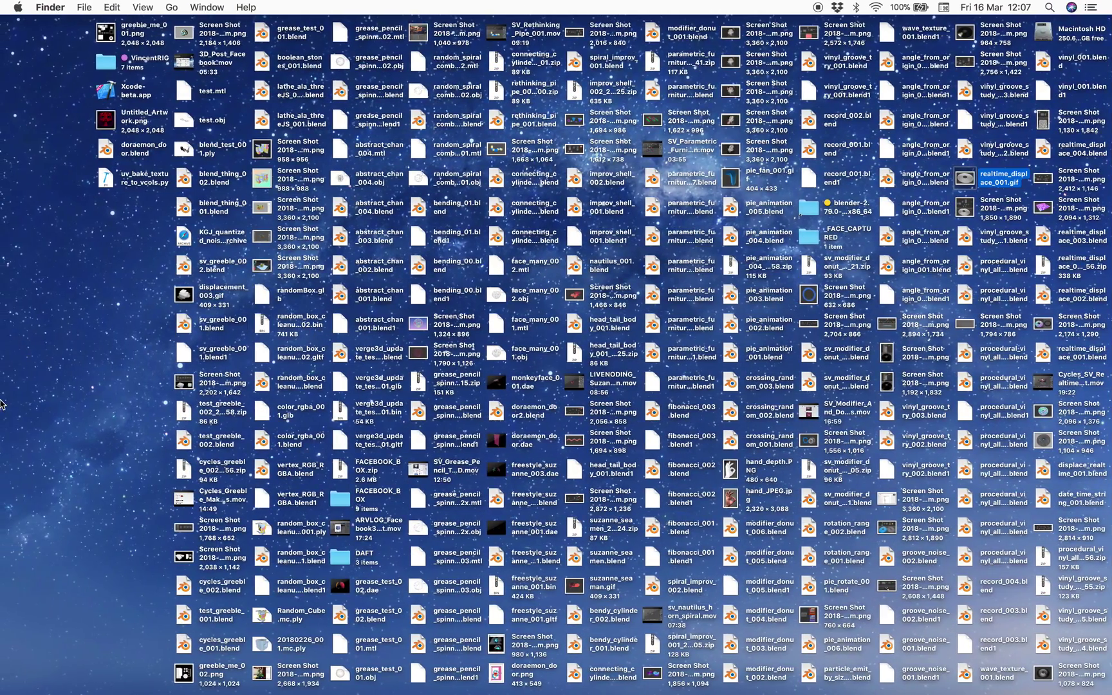
- Switch to the Terminal window to read the Viewer BMesh error output, and return to Blender
mouse_move(14, 495)
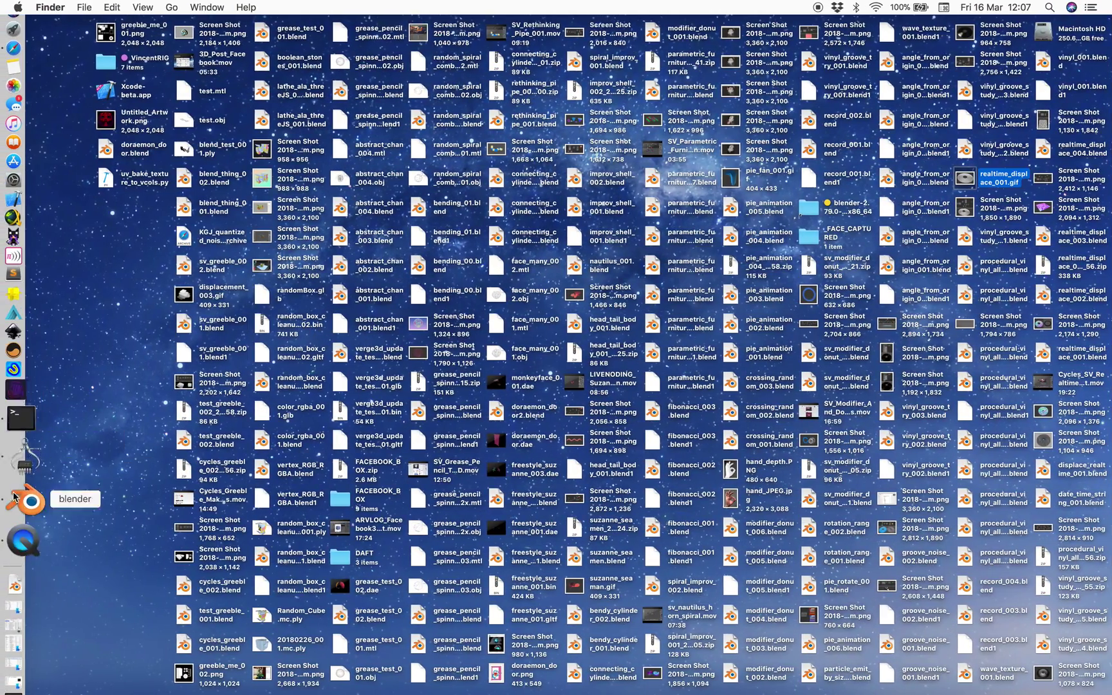
left_click(21, 452)
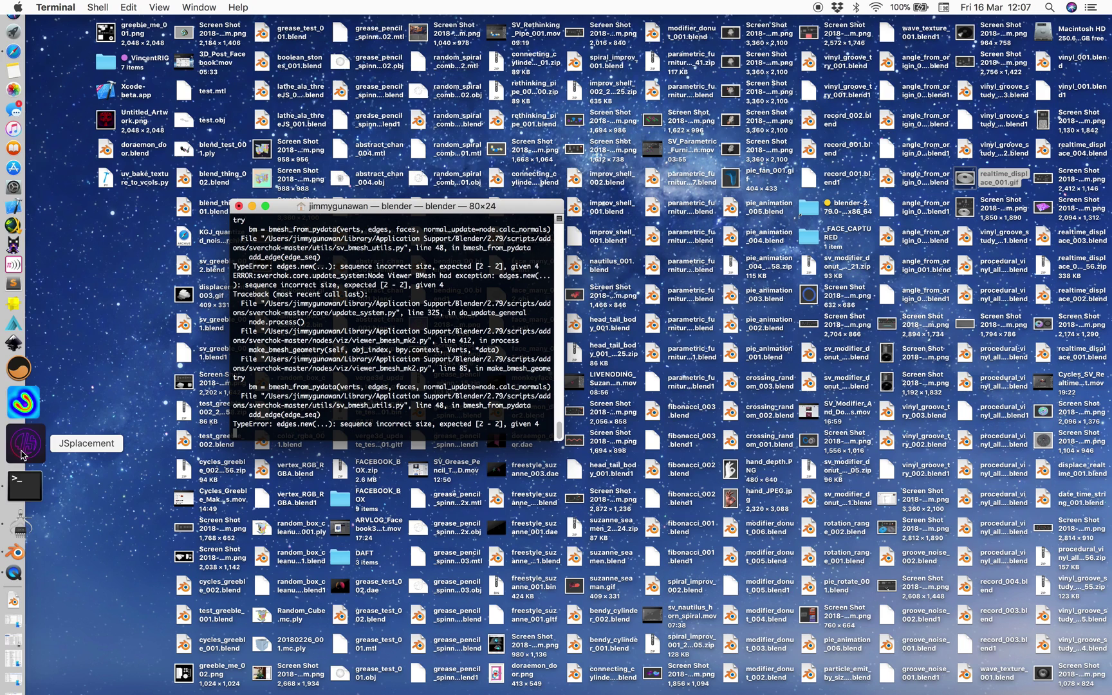
key("ctrl+Right")
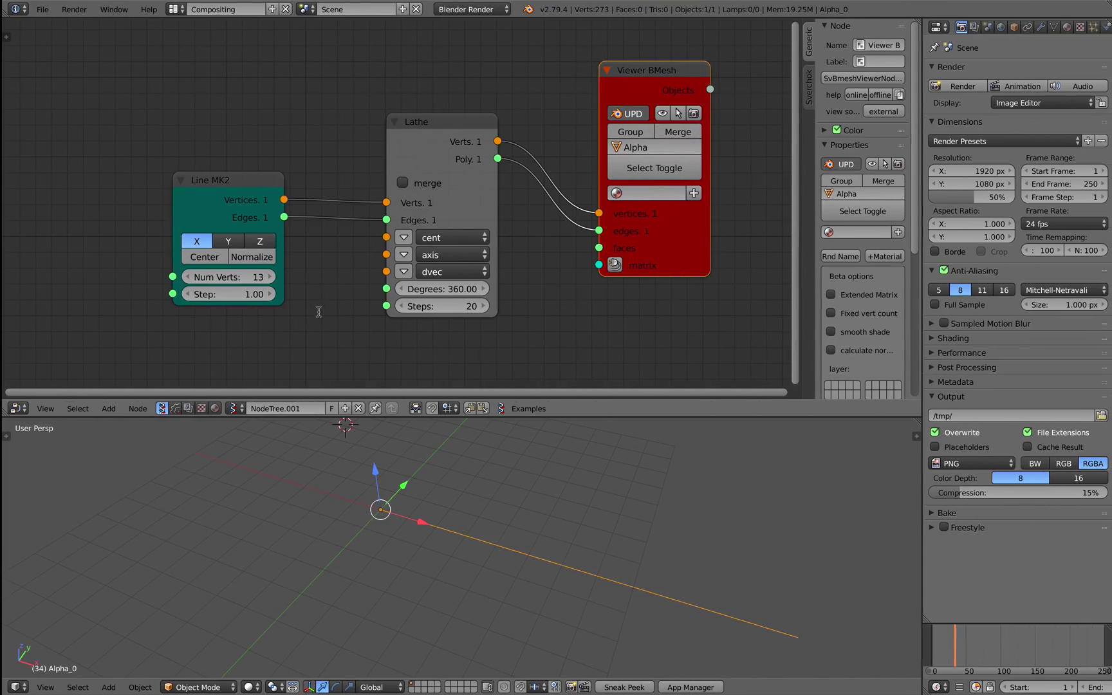
- Set the Line MK2 node to 16 vertices, move the Lathe Poly link to the viewer's faces input, and save the file
left_click(244, 258)
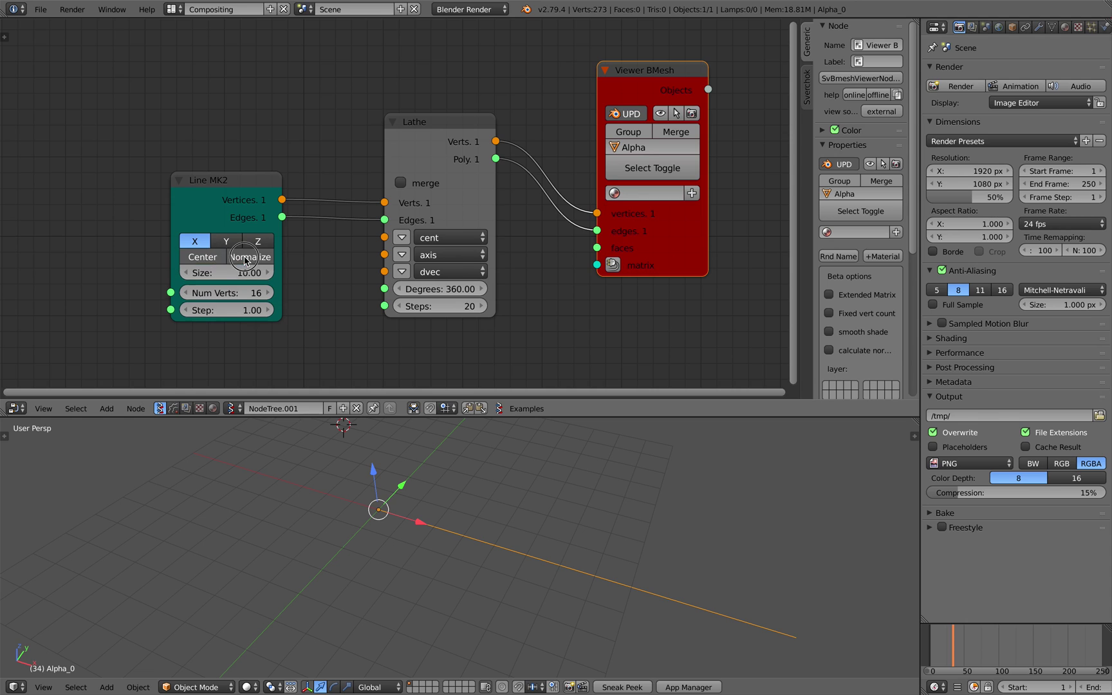
left_click(254, 259)
mouse_move(384, 202)
left_mouse_down()
mouse_move(361, 211)
mouse_move(384, 204)
mouse_move(385, 220)
left_mouse_up()
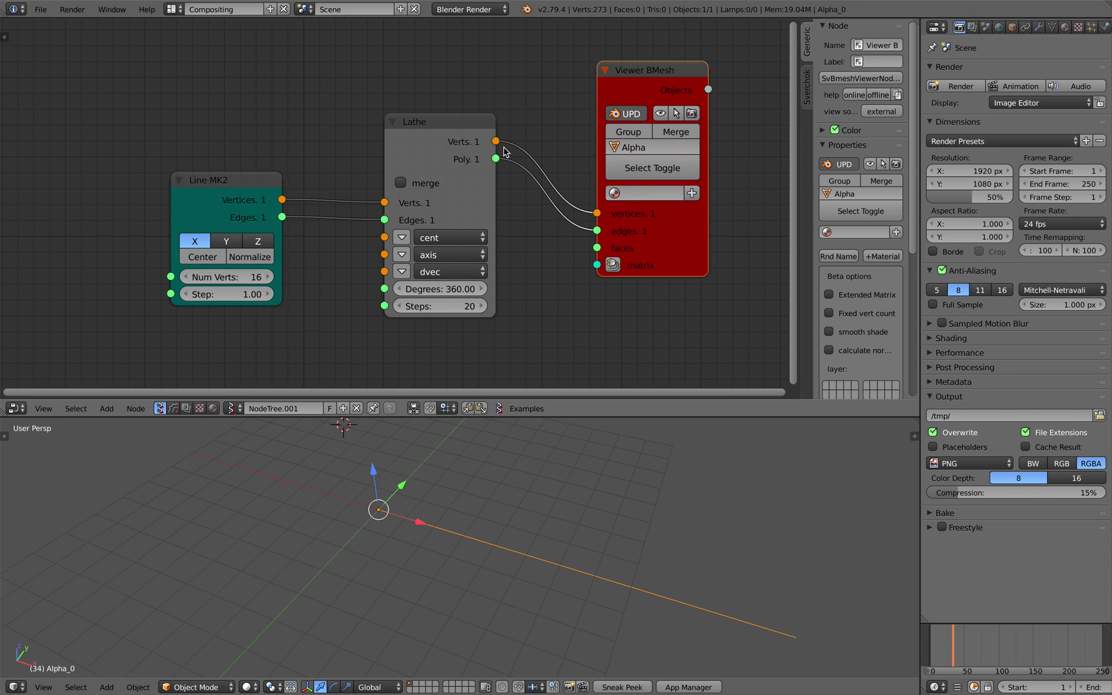
left_click_drag(491, 165, 470, 163)
mouse_move(597, 230)
left_mouse_down()
mouse_move(588, 240)
mouse_move(597, 248)
left_mouse_up()
scroll(451, 479, "down", 4)
middle_click_drag(452, 480, 462, 483)
key("ctrl+s")
left_click(462, 484)
middle_click_drag(388, 395, 397, 356)
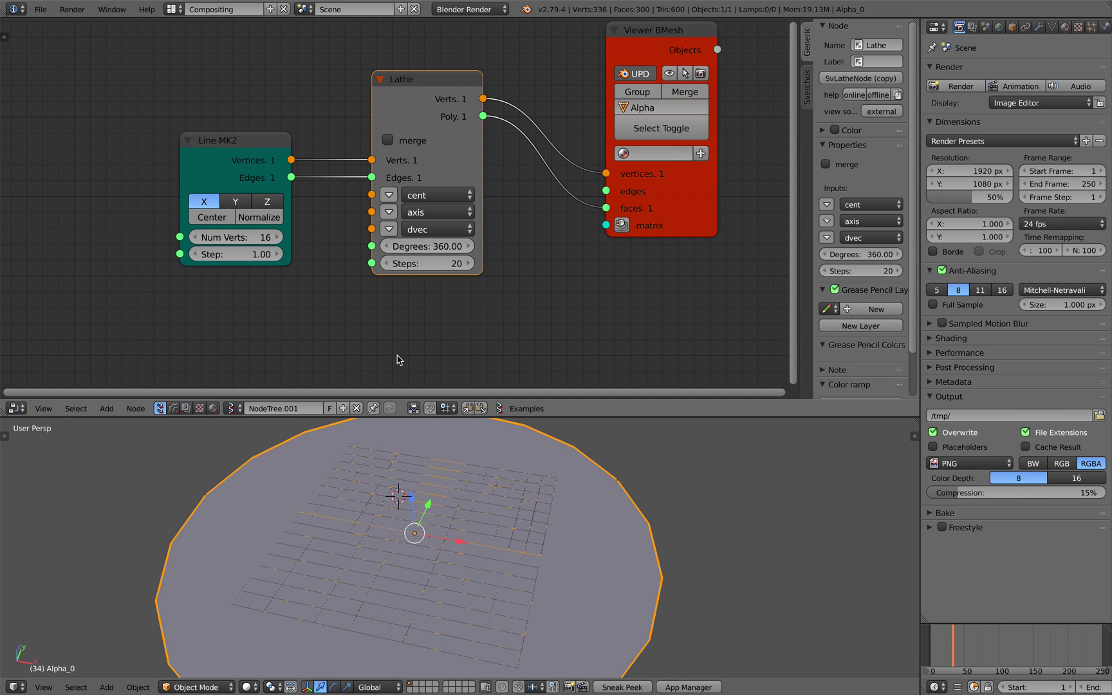
scroll(426, 522, "down", 1)
mouse_move(426, 524)
middle_mouse_down()
mouse_move(440, 517)
mouse_move(411, 513)
middle_mouse_up()
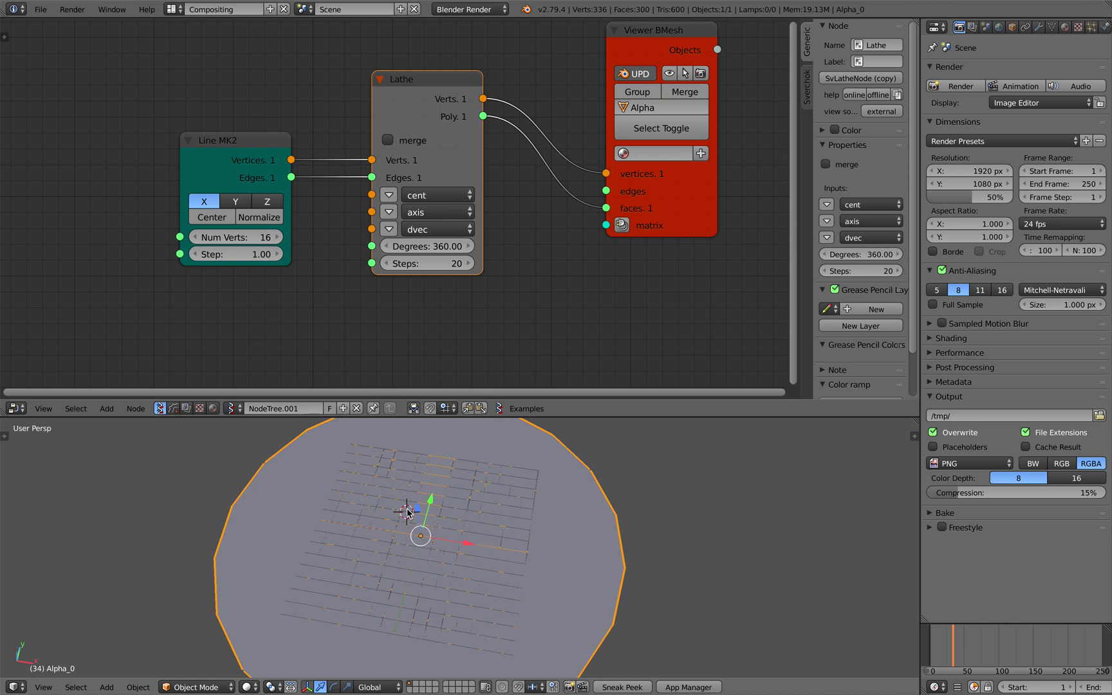
key("ctrl+s")
left_click(411, 513)
- Insert a Ring node in the free area below the Lathe node and save the file
scroll(412, 511, "down", 1)
middle_click_drag(382, 303, 324, 261)
scroll(384, 308, "down", 1)
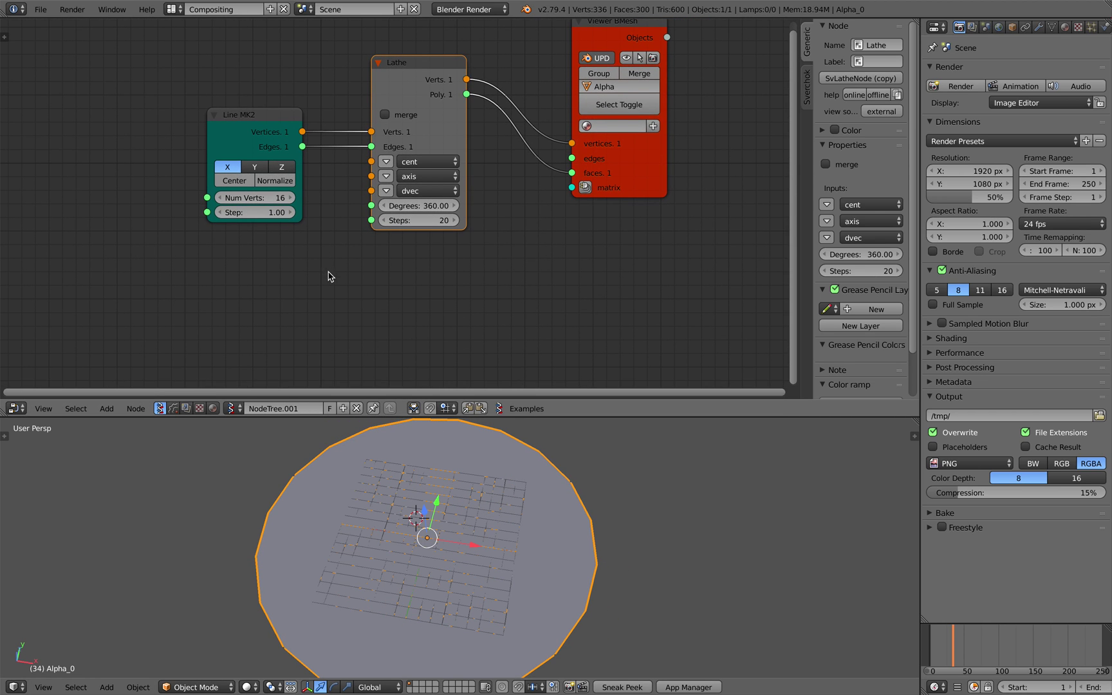
scroll(397, 281, "down", 1)
middle_click_drag(373, 318, 364, 312)
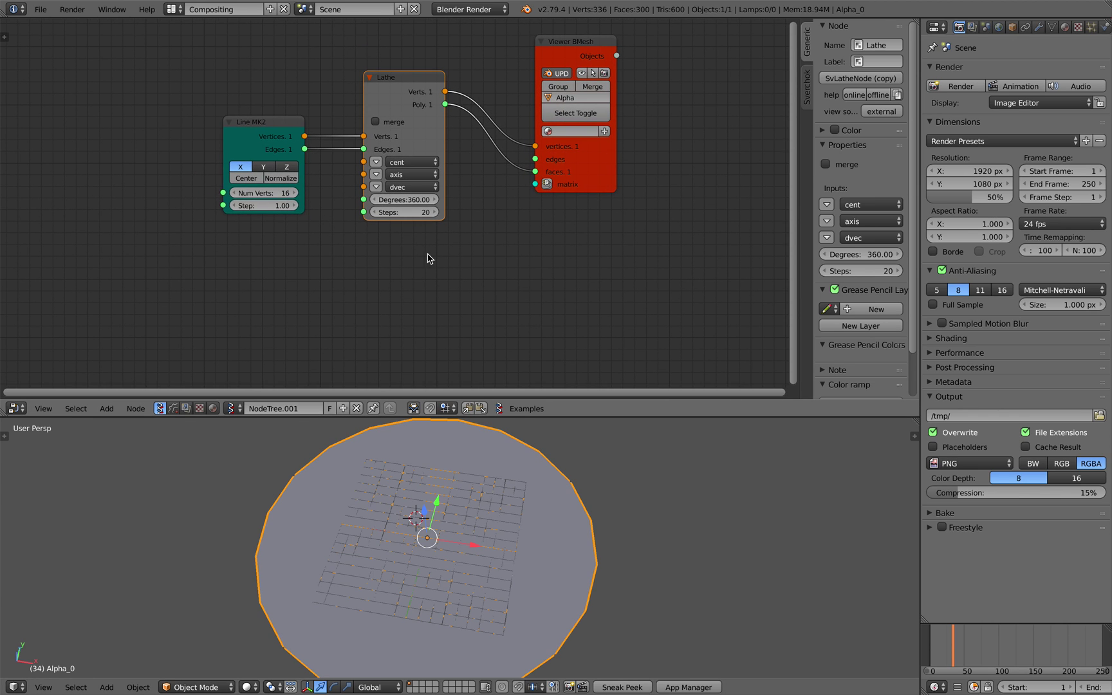
key("shift+a")
left_click(426, 255)
type("ring")
key("Return")
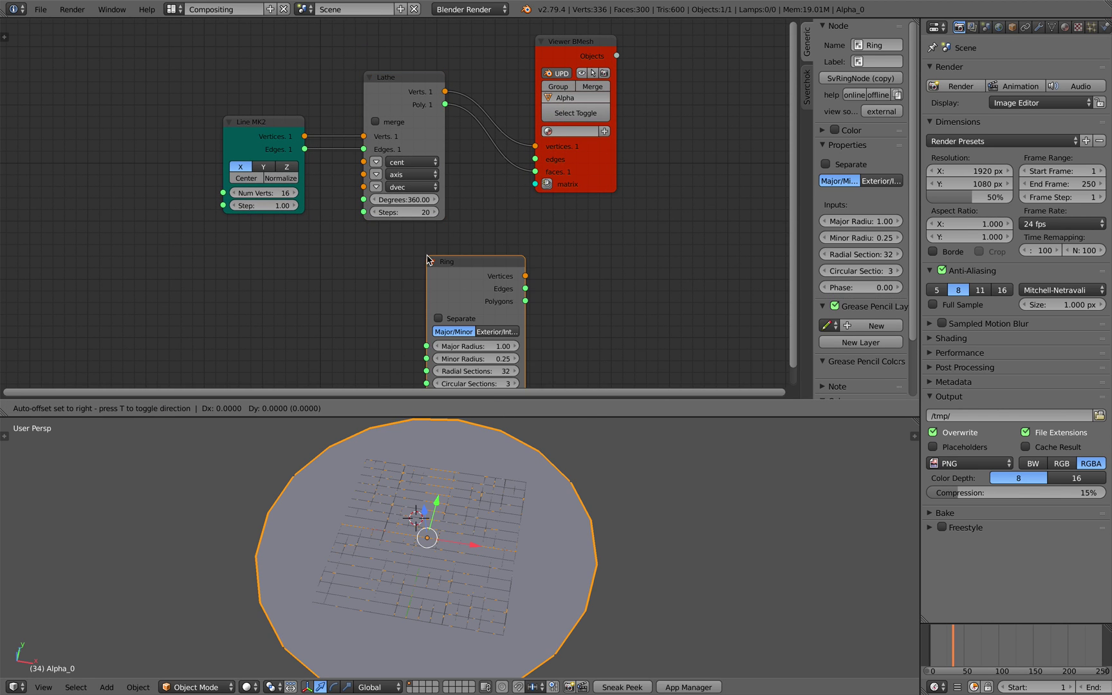
left_click(320, 270)
key("ctrl+s")
left_click(322, 271)
- Connect a Viewer Draw node to the Ring's vertices and polygons and place it beside the Ring
right_click(367, 274)
left_click(366, 273)
left_click_drag(491, 277, 571, 249)
scroll(496, 305, "up", 4)
mouse_move(383, 260)
middle_mouse_down()
mouse_move(380, 218)
mouse_move(335, 145)
middle_mouse_up()
scroll(384, 243, "up", 2)
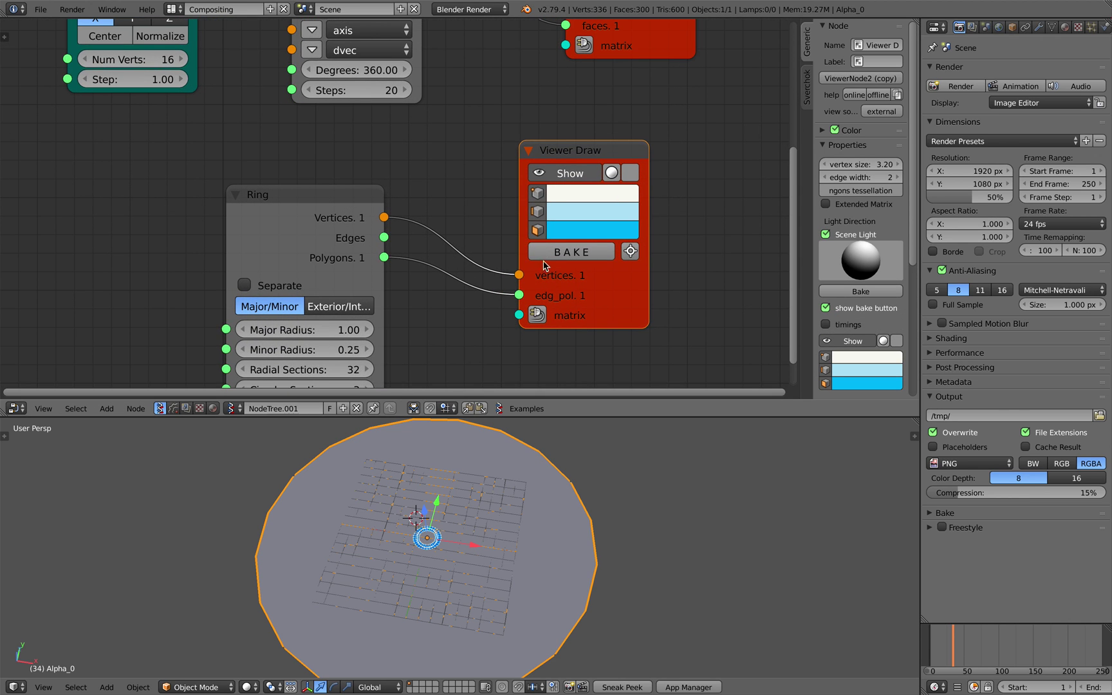
- Switch the Ring to Exterior/Interior mode, set the radii to 26.13 exterior and 24.19 interior, and save the file
scroll(470, 251, "down", 1)
left_click(347, 291)
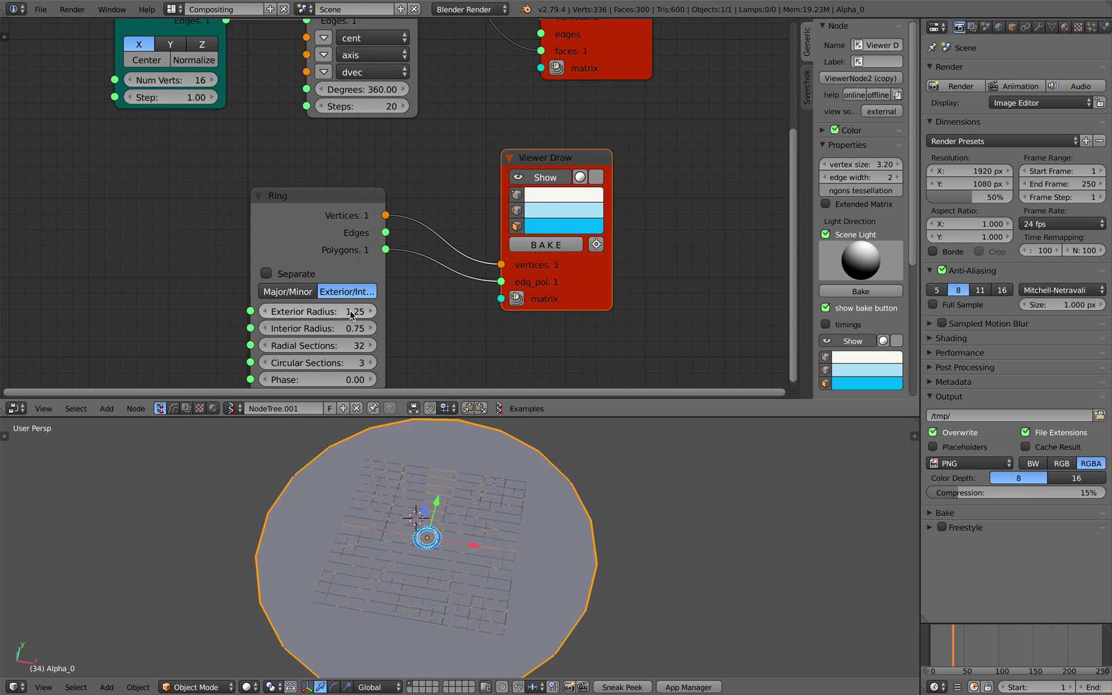
left_click_drag(353, 312, 399, 313)
left_click_drag(332, 330, 467, 330)
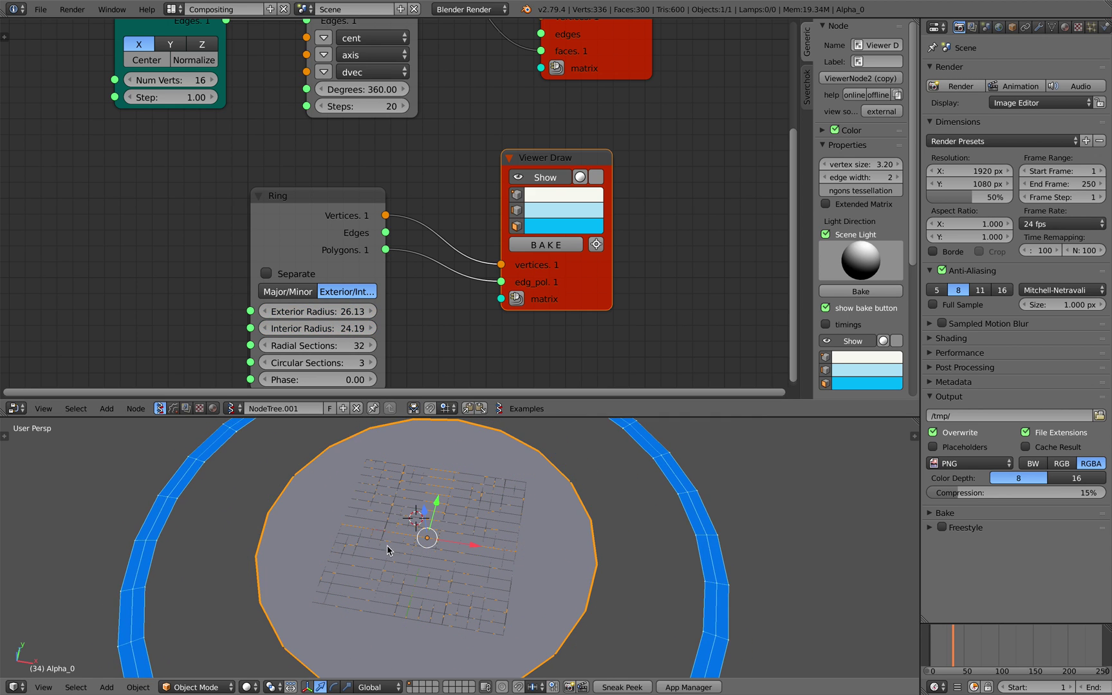
scroll(391, 541, "down", 3)
key("ctrl+s")
left_click(391, 524)
- Add a Matrix in node to the Viewer Draw's matrix input and set its X location to 47.1
left_click(517, 299)
mouse_move(321, 209)
left_mouse_down()
mouse_move(434, 300)
mouse_move(502, 335)
mouse_move(553, 336)
left_mouse_up()
left_click(409, 335)
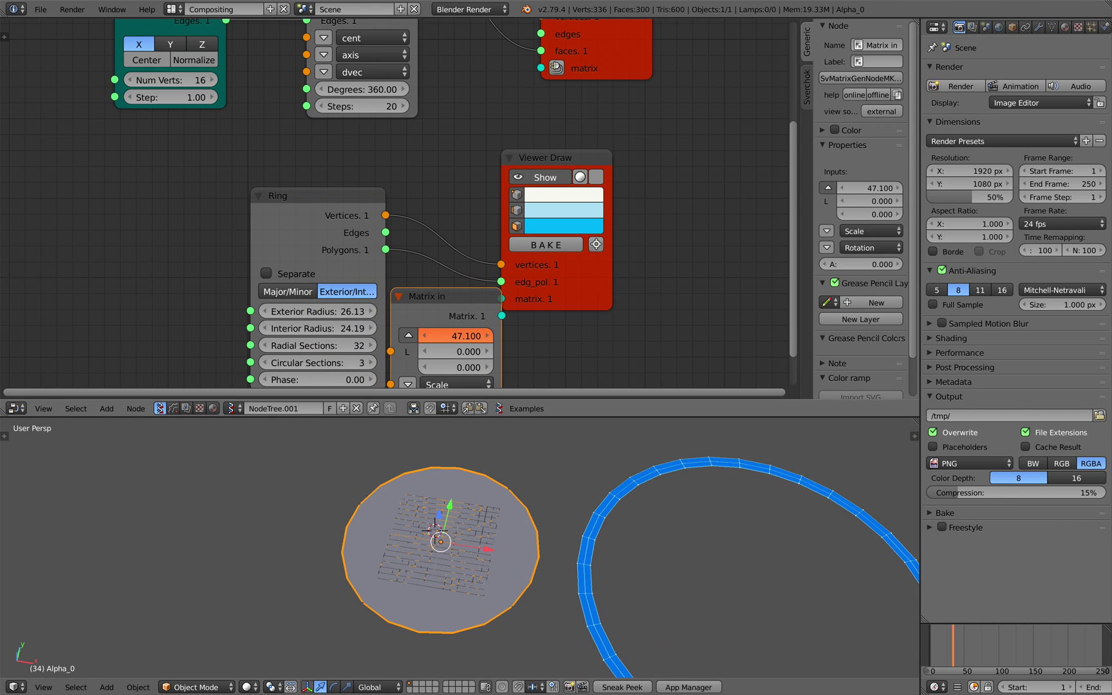
- Resize the Ring to an exterior radius of 15.22 and an interior radius of 2.11
middle_click_drag(217, 297, 135, 192)
left_click_drag(217, 206, 172, 197)
left_click_drag(267, 224, 7, 216)
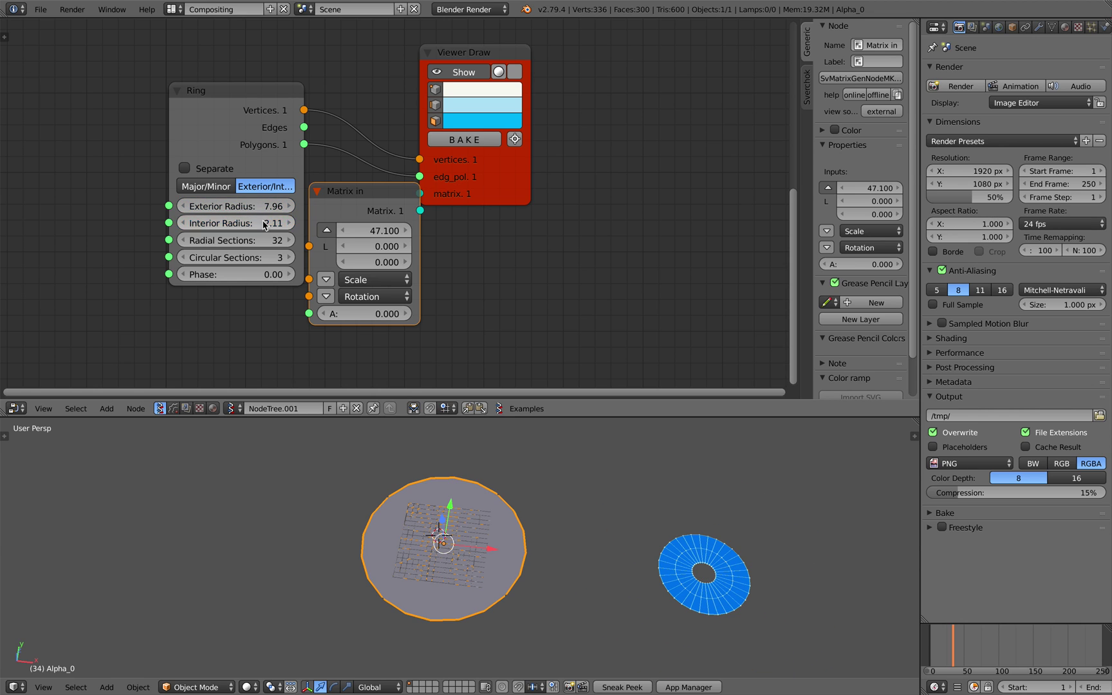
scroll(264, 226, "up", 1)
left_click_drag(251, 211, 279, 211)
middle_click_drag(533, 518, 529, 528)
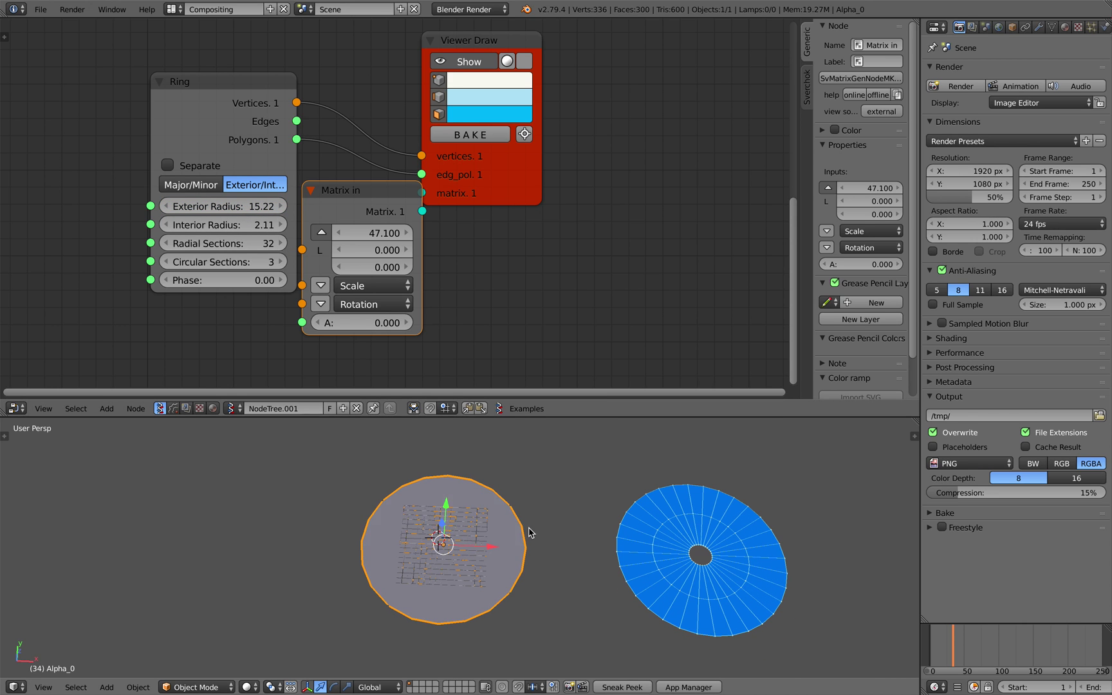
scroll(382, 143, "down", 1)
- Move the Viewer Draw node farther from the Ring and Matrix in nodes so their links are readable
middle_click_drag(394, 210, 397, 265)
left_click_drag(397, 266, 391, 273)
left_click_drag(494, 239, 583, 253)
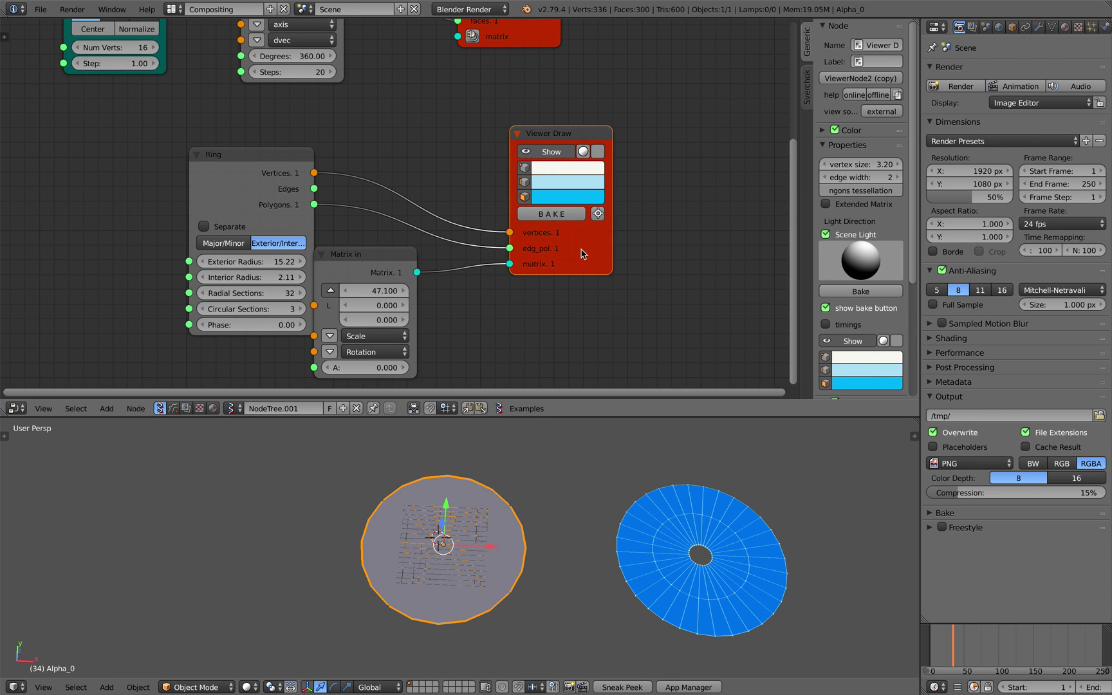
- Turn off the Viewer Draw display of the ring and save the file
mouse_move(425, 192)
middle_mouse_down()
mouse_move(405, 263)
mouse_move(423, 338)
middle_mouse_up()
mouse_move(297, 184)
middle_mouse_down()
mouse_move(338, 237)
mouse_move(365, 213)
mouse_move(452, 257)
middle_mouse_up()
scroll(361, 247, "up", 1)
scroll(370, 251, "down", 2)
left_click(560, 307)
scroll(453, 258, "up", 3)
key("ctrl+s")
left_click(452, 256)
- Reposition the Line MK2 and Lathe nodes to leave more space along the chain
left_click_drag(171, 169, 161, 155)
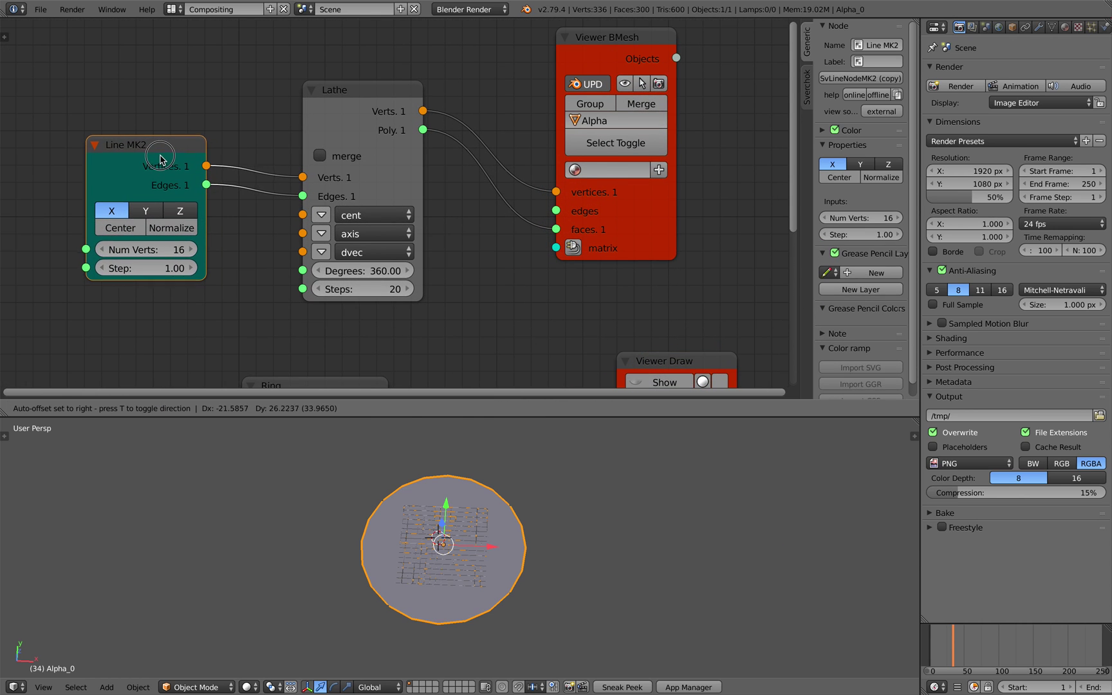
left_click_drag(332, 101, 315, 104)
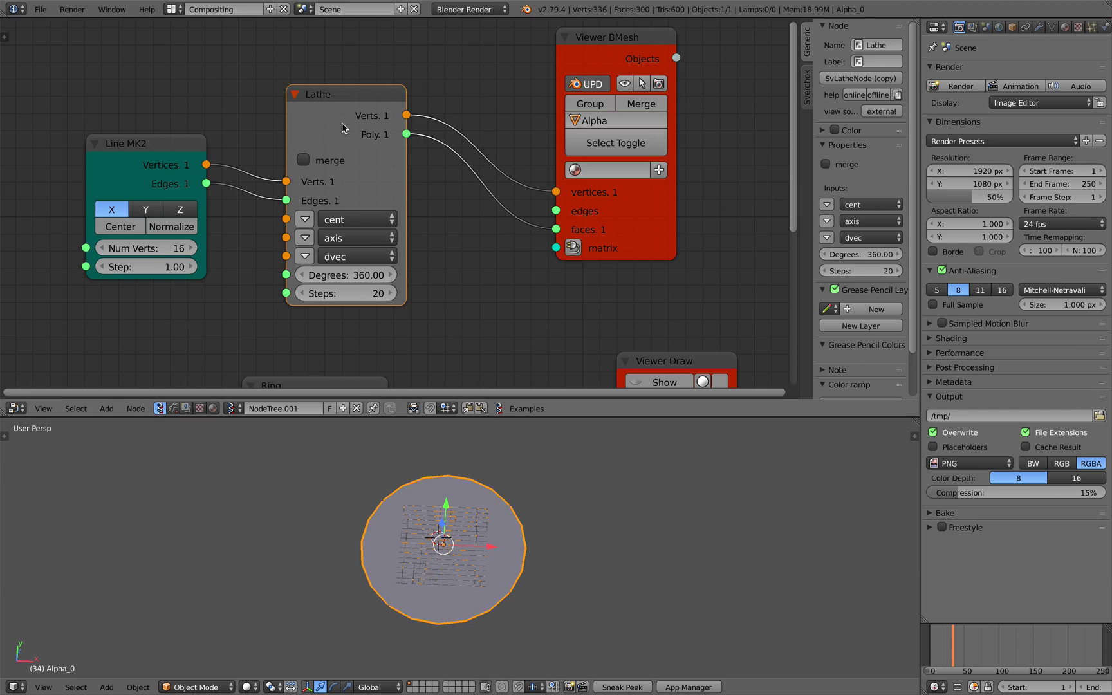
left_click_drag(351, 208, 363, 212)
- Duplicate the lathed disc in the 3D view and place the copy beside the original
scroll(450, 553, "up", 7)
scroll(358, 553, "down", 4)
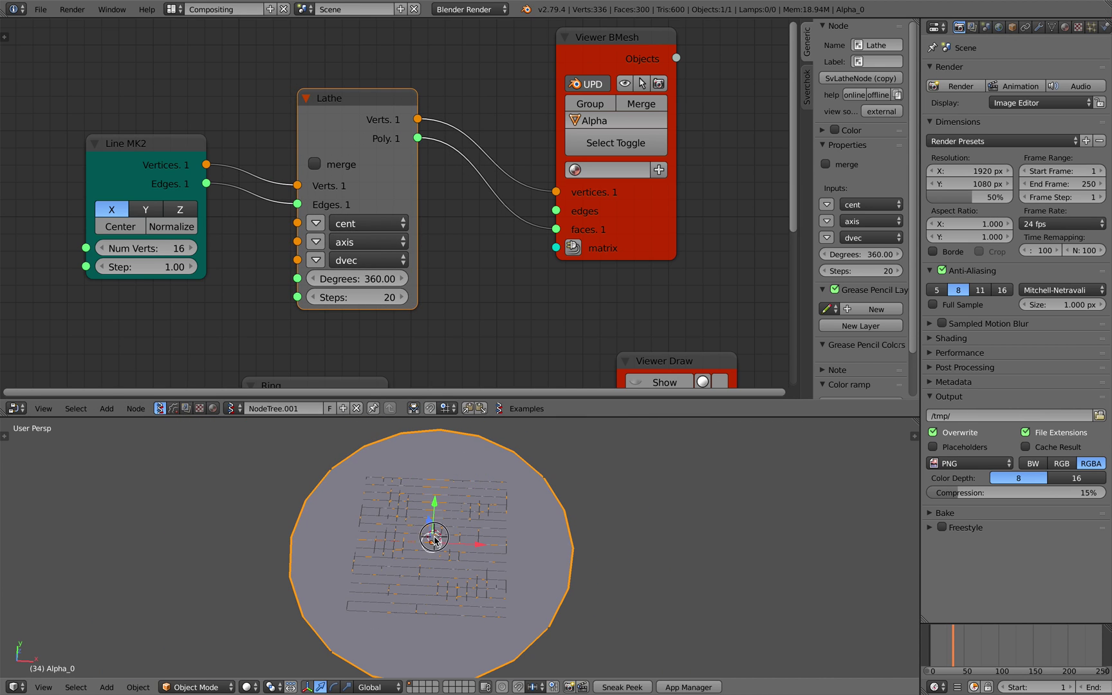
left_click(531, 531)
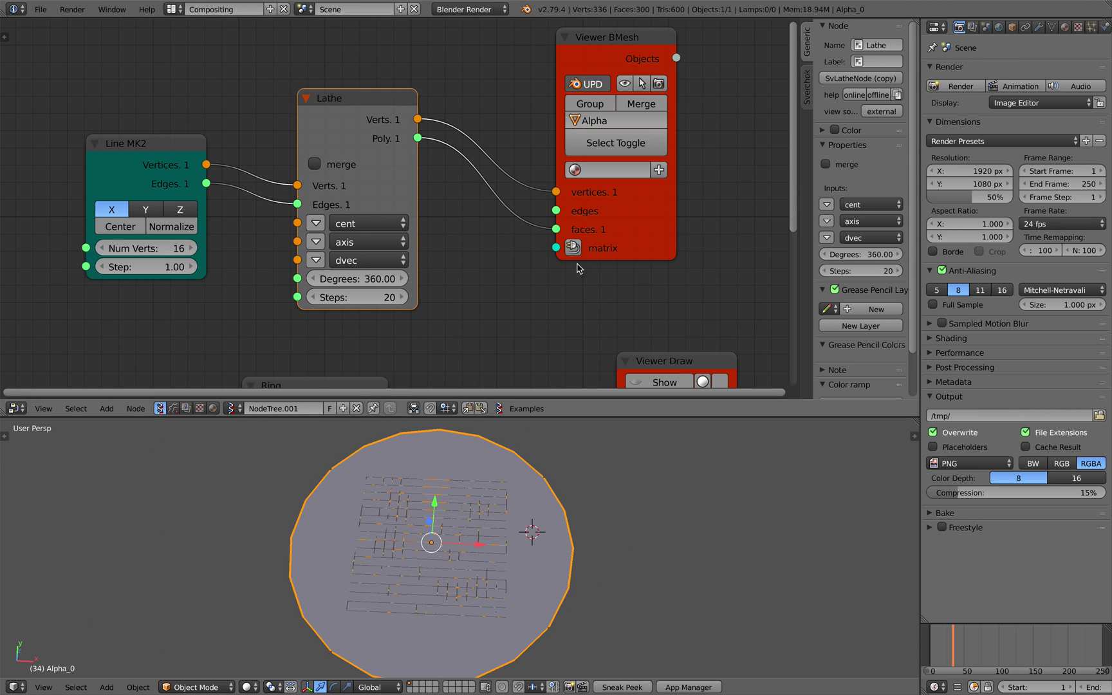
key("shift+d")
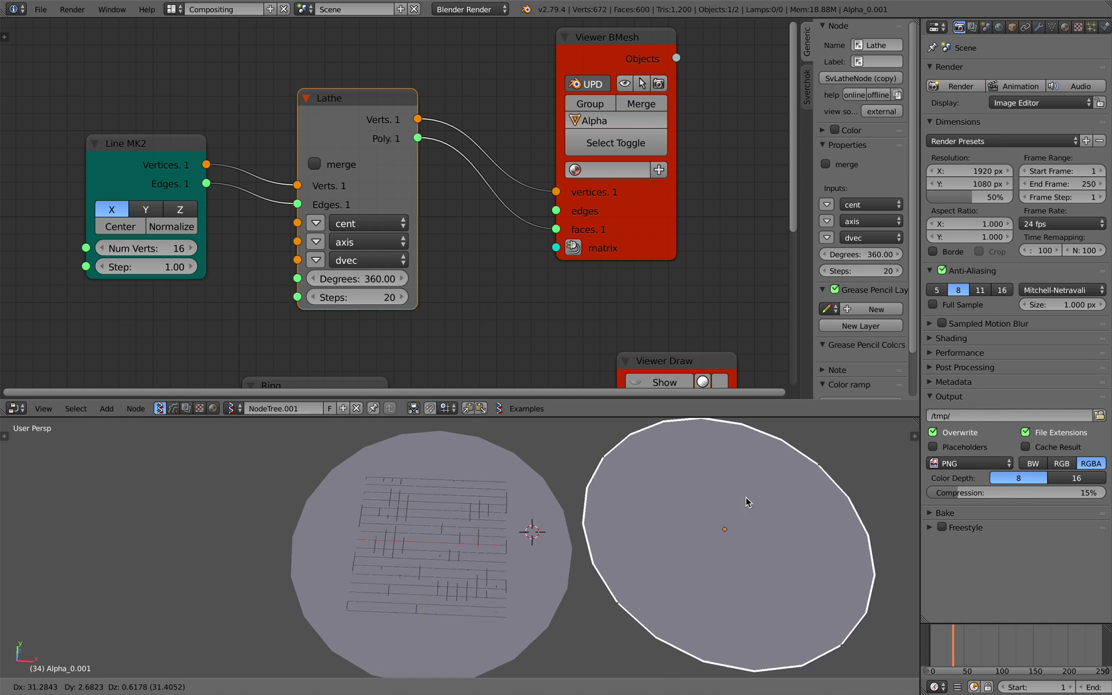
left_click(747, 501)
middle_click_drag(747, 501, 604, 500, "shift")
- Add a Smooth modifier with a factor of 2.6 to the duplicated disc to test its seam
left_click(1040, 29)
left_click(1025, 72)
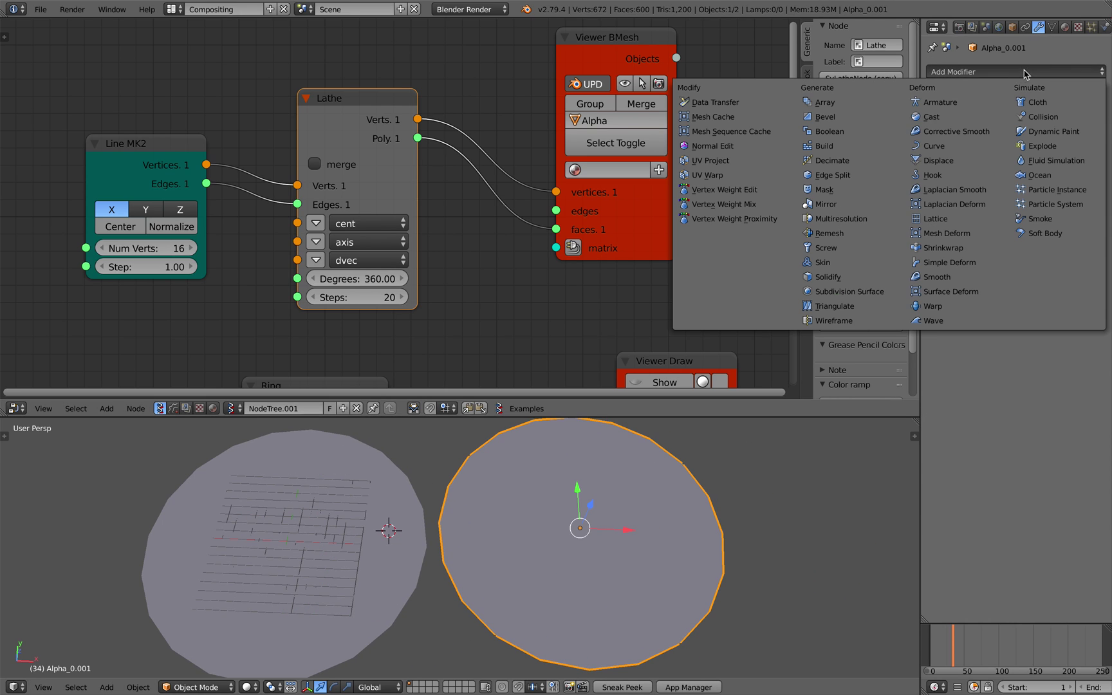
left_click(943, 277)
left_click_drag(1009, 132, 1048, 132)
middle_click_drag(705, 490, 679, 484)
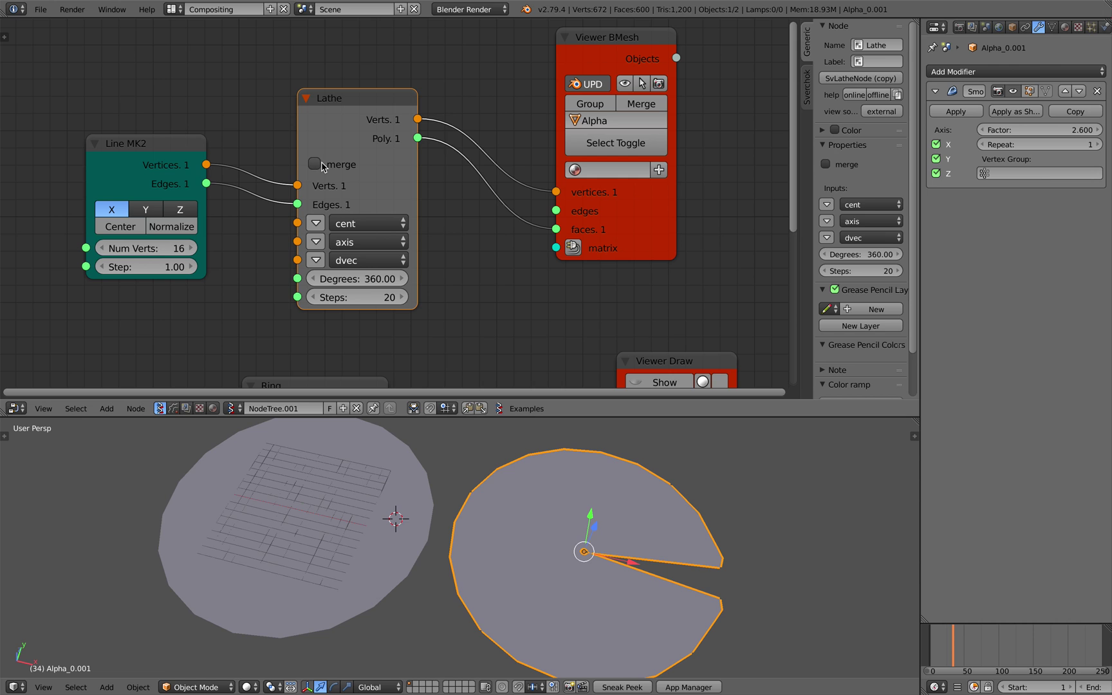
- Enable merge on the Lathe node, save the file, and move the Line MK2 node farther from the Lathe
middle_click_drag(202, 202, 340, 193)
key("ctrl+s")
left_click_drag(275, 145, 144, 167)
left_click(93, 143)
- Insert a Move node into the vertices link between Line MK2 and Lathe
scroll(253, 144, "down", 2)
key("shift+a")
left_click(283, 149)
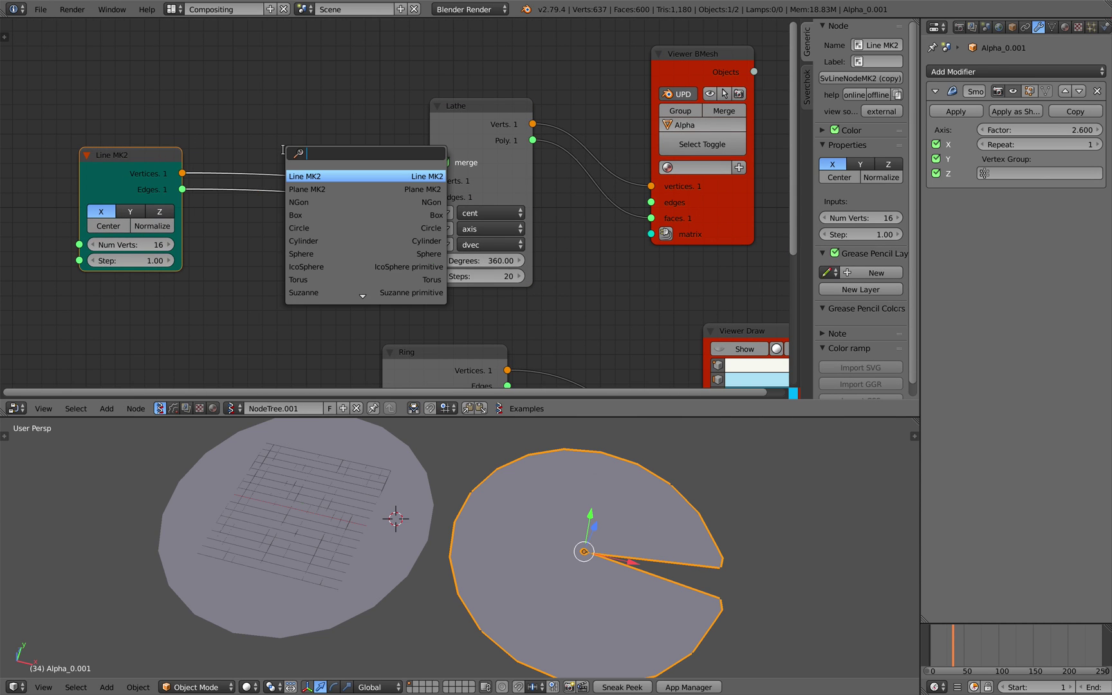
type("mov")
key("Return")
left_click(273, 125)
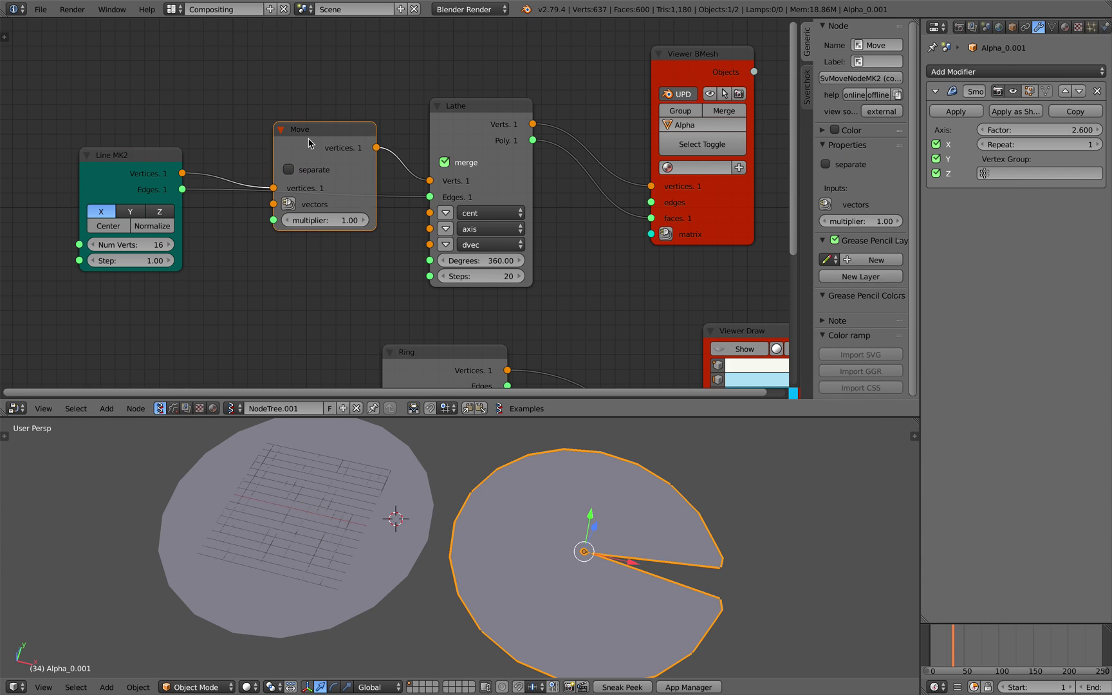
- Feed the Move node's vectors input from a new Vector in node with X set to 3
left_click(284, 205)
left_click_drag(304, 134, 333, 77)
left_click_drag(165, 169, 175, 25)
left_click_drag(172, 76, 219, 76)
- Delete the duplicated disc with the Smooth modifier and save the file
scroll(552, 523, "down", 1)
middle_click_drag(551, 522, 566, 527)
key("x")
left_click(566, 527)
mouse_move(504, 508)
middle_mouse_down("shift")
mouse_move(571, 504)
mouse_move(503, 494)
middle_mouse_up("shift")
left_click(573, 505)
key("ctrl+s")
left_click(564, 504)
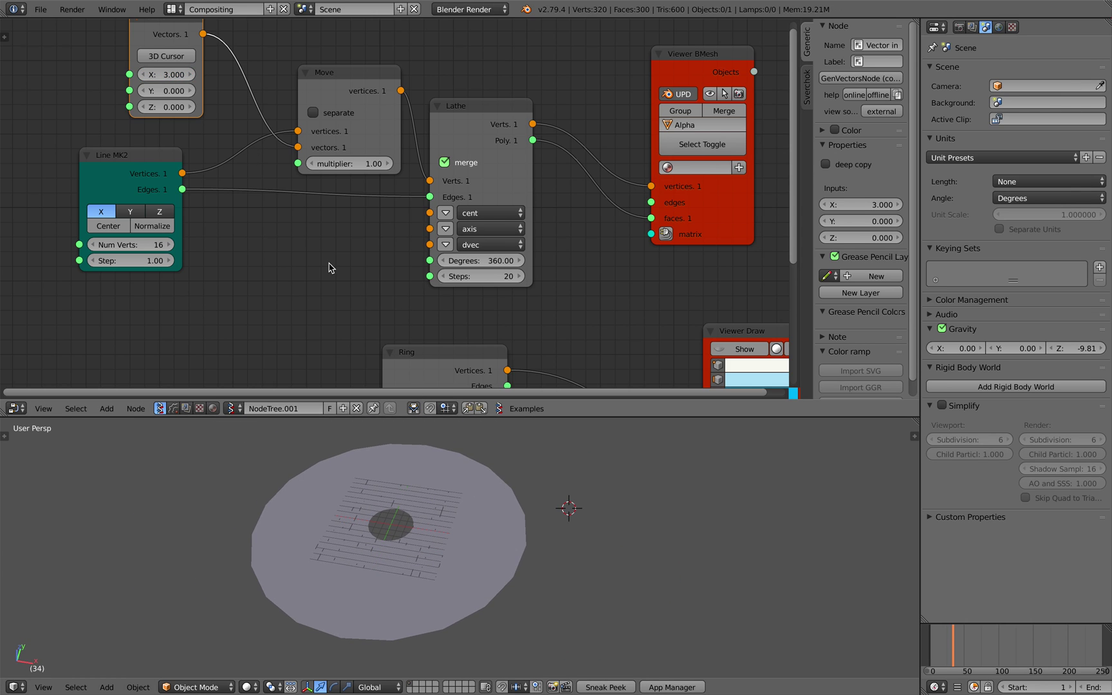
- Reposition the Move, Lathe and Viewer BMesh nodes to open a gap between Move and Lathe
middle_click_drag(417, 522, 423, 519)
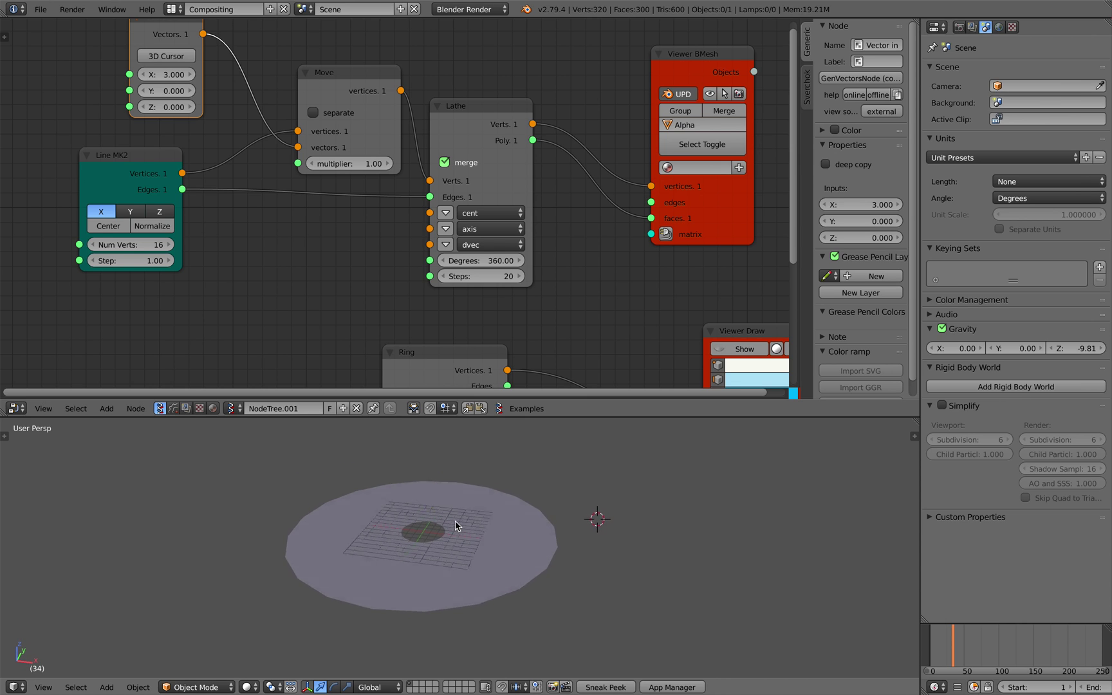
scroll(456, 526, "up", 2)
middle_click_drag(455, 526, 472, 516)
left_click_drag(329, 95, 319, 98)
scroll(499, 126, "down", 1)
middle_click_drag(499, 126, 497, 145)
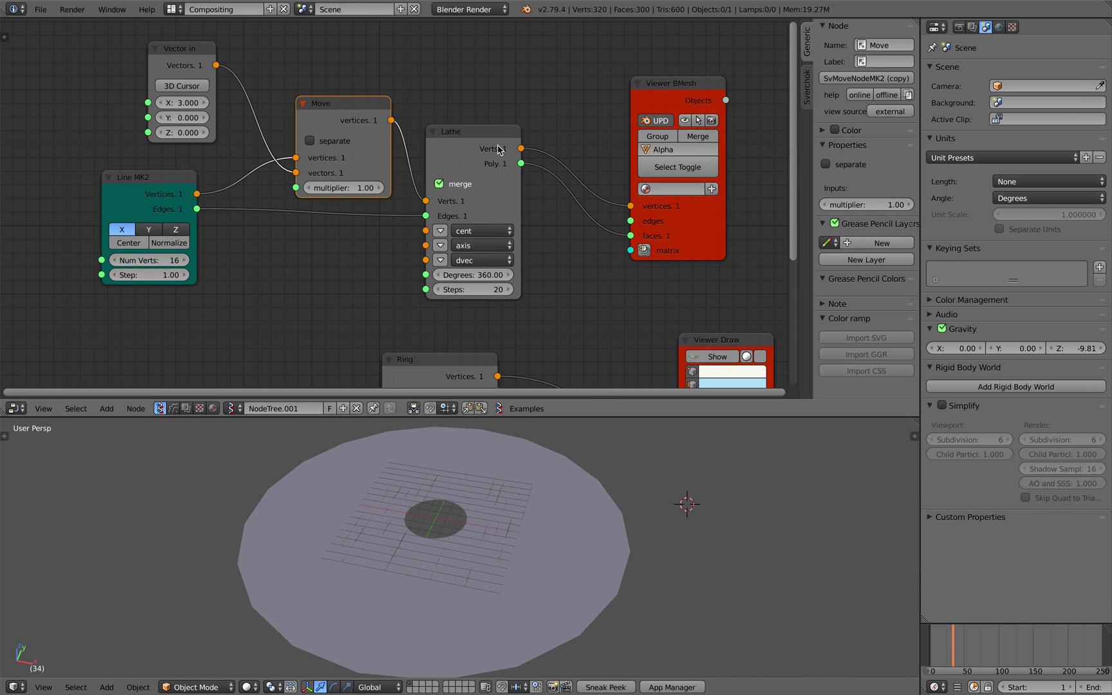
left_click_drag(498, 150, 569, 157)
left_click_drag(687, 200, 759, 203)
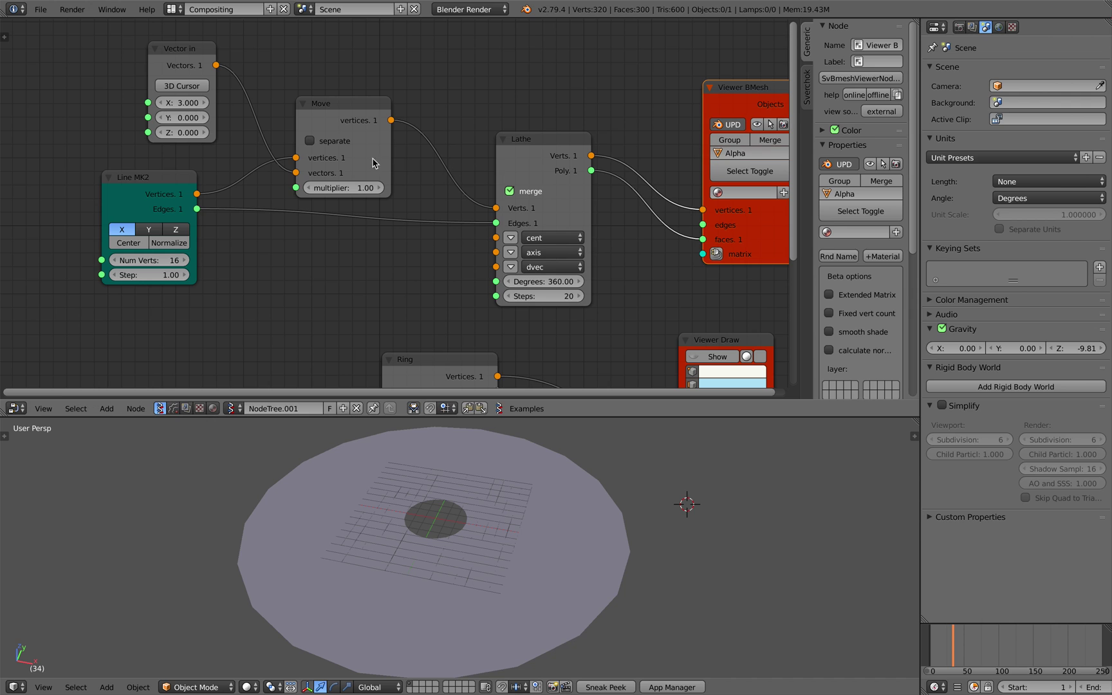
- Insert a Randomize input vertices node into the link between Move and Lathe
left_click(338, 119)
scroll(368, 180, "up", 3)
key("shift+a")
left_click(407, 134)
type("rando")
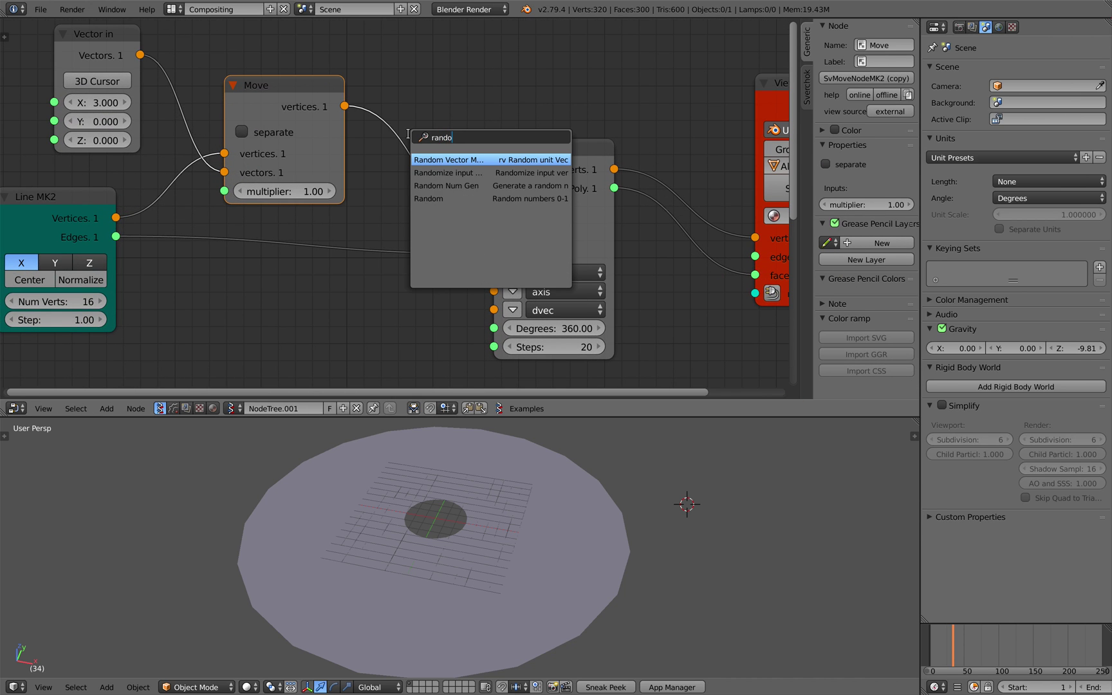
type("mi")
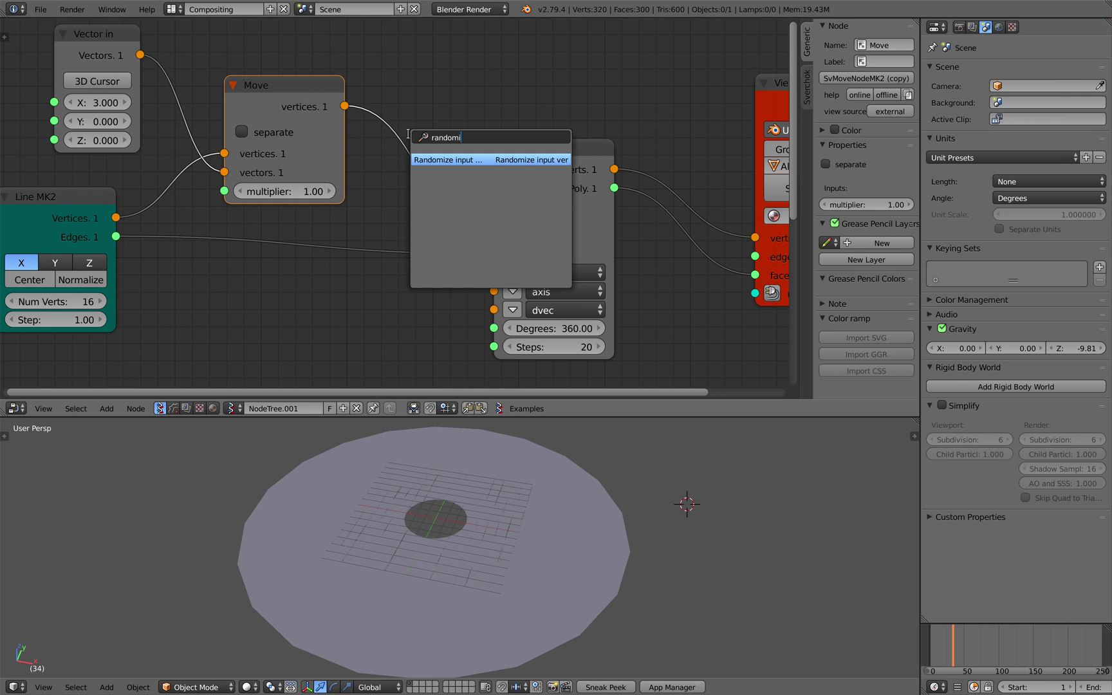
key("Return")
left_click(404, 97)
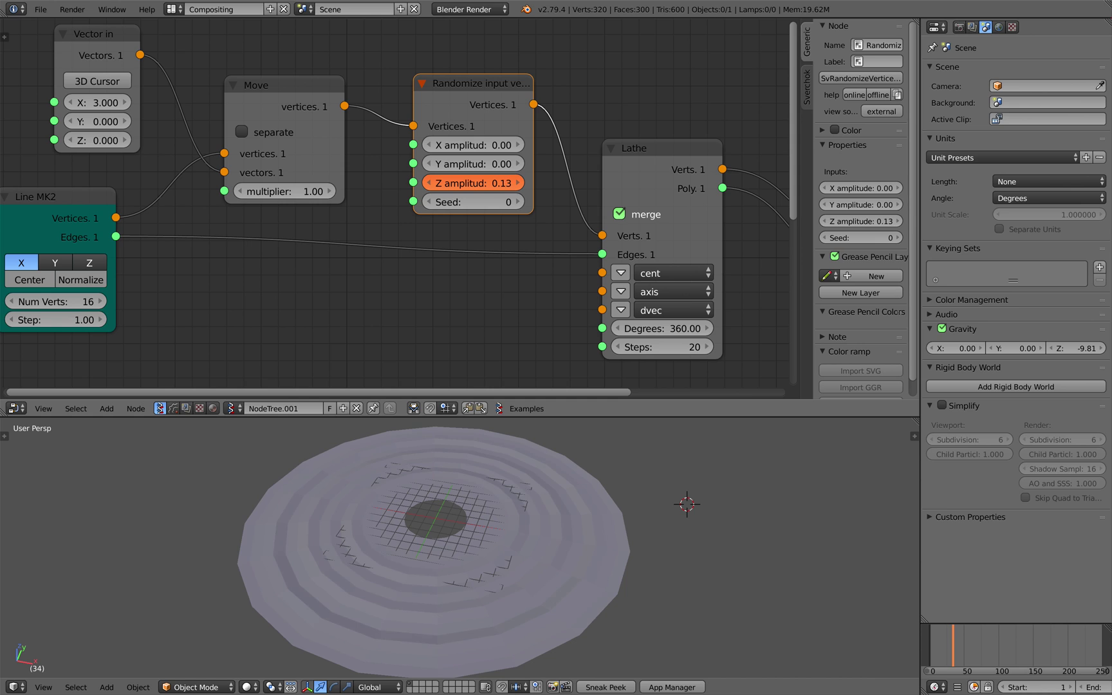
- Set the Z amplitude of the Randomize input vertices node to 0.14
left_click_drag(472, 184, 477, 184)
middle_click_drag(568, 541, 555, 522)
middle_click_drag(489, 271, 487, 269)
- Increase the Line MK2 node to 42 vertices and save over the current file
scroll(331, 260, "down", 1)
middle_click_drag(331, 260, 395, 248)
left_click_drag(170, 283, 188, 283)
scroll(461, 565, "down", 3)
middle_click_drag(461, 565, 464, 552)
key("ctrl+s")
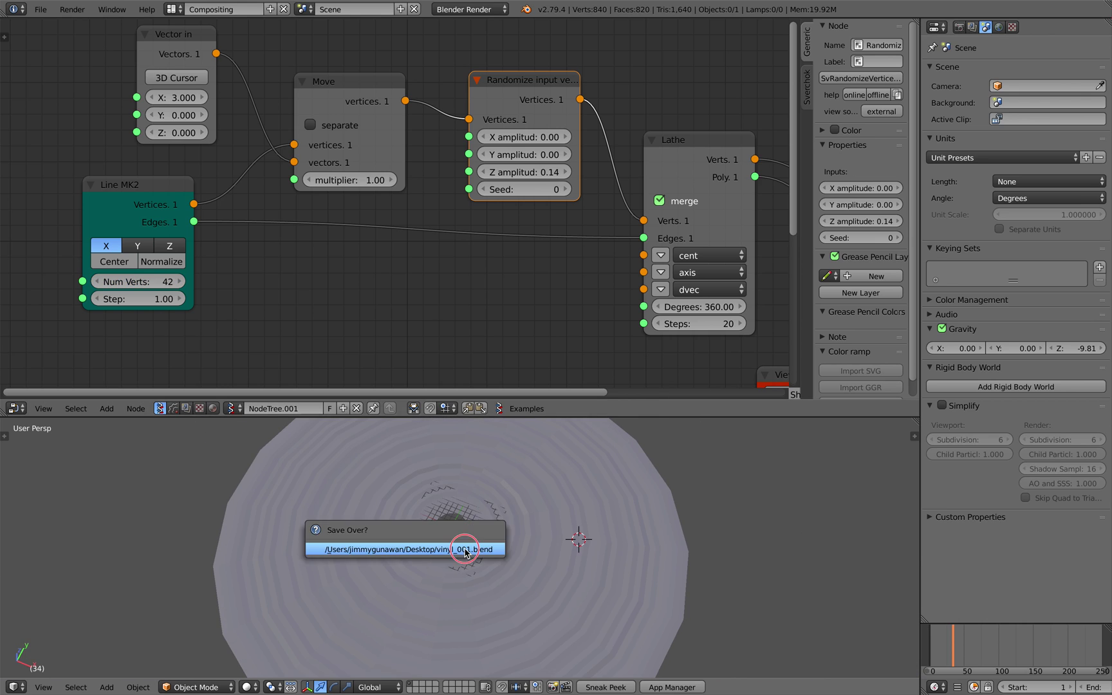
left_click(463, 551)
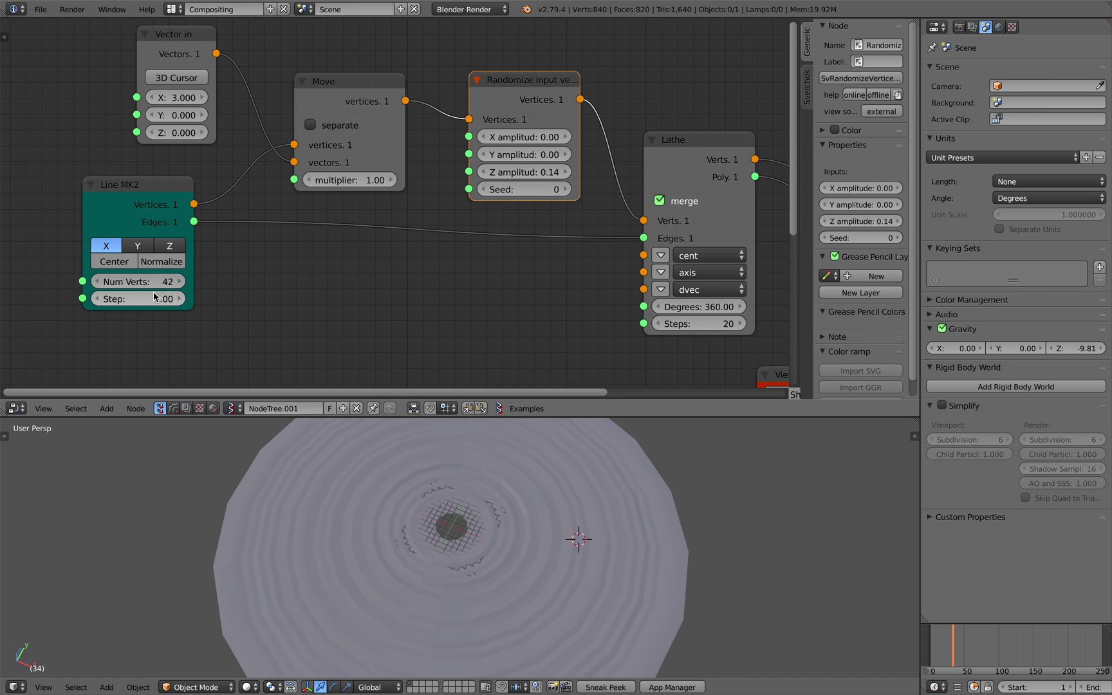
- Set the Line MK2 node to 152 vertices with a step of 0.12
left_click_drag(154, 296, 181, 282)
scroll(473, 546, "up", 5)
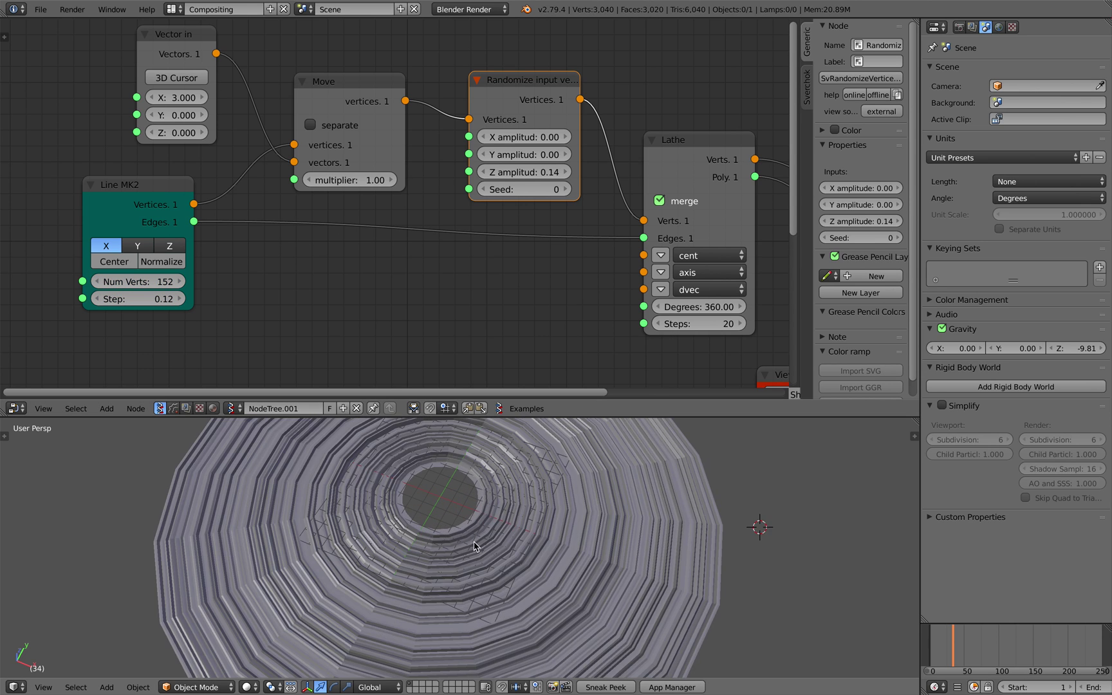
middle_click_drag(474, 543, 504, 416)
scroll(461, 146, "up", 4)
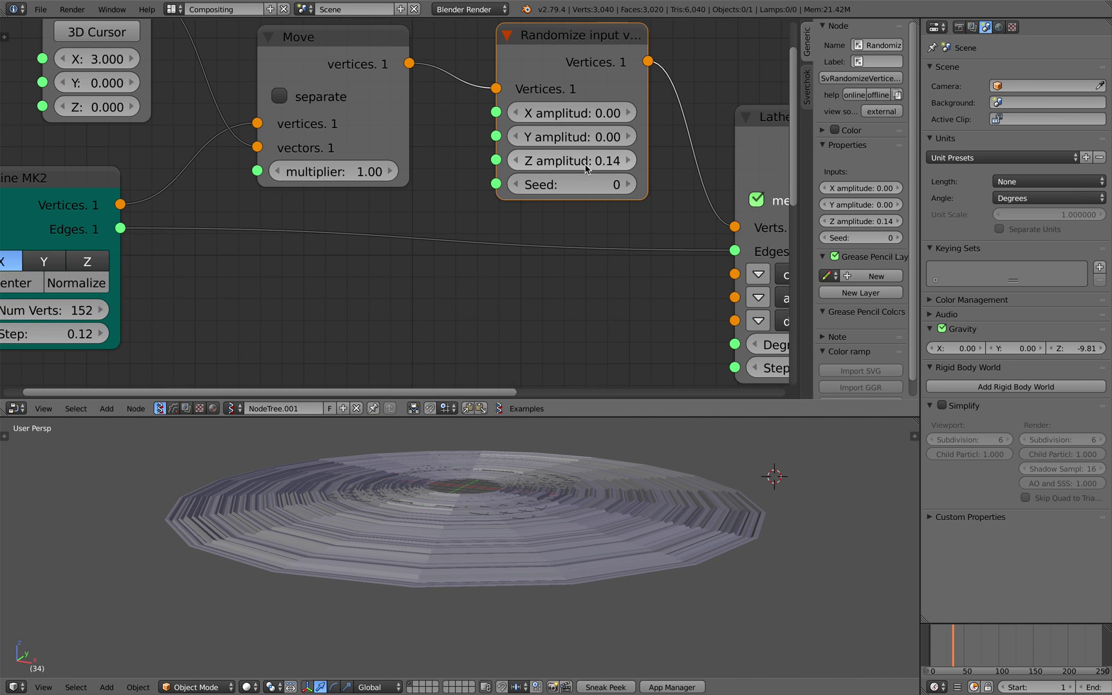
- Set the Randomize node's Z amplitude to 0.04 and compare the disc with the vinyl record images in the browser
left_click_drag(586, 169, 557, 160)
middle_click_drag(624, 468, 622, 486)
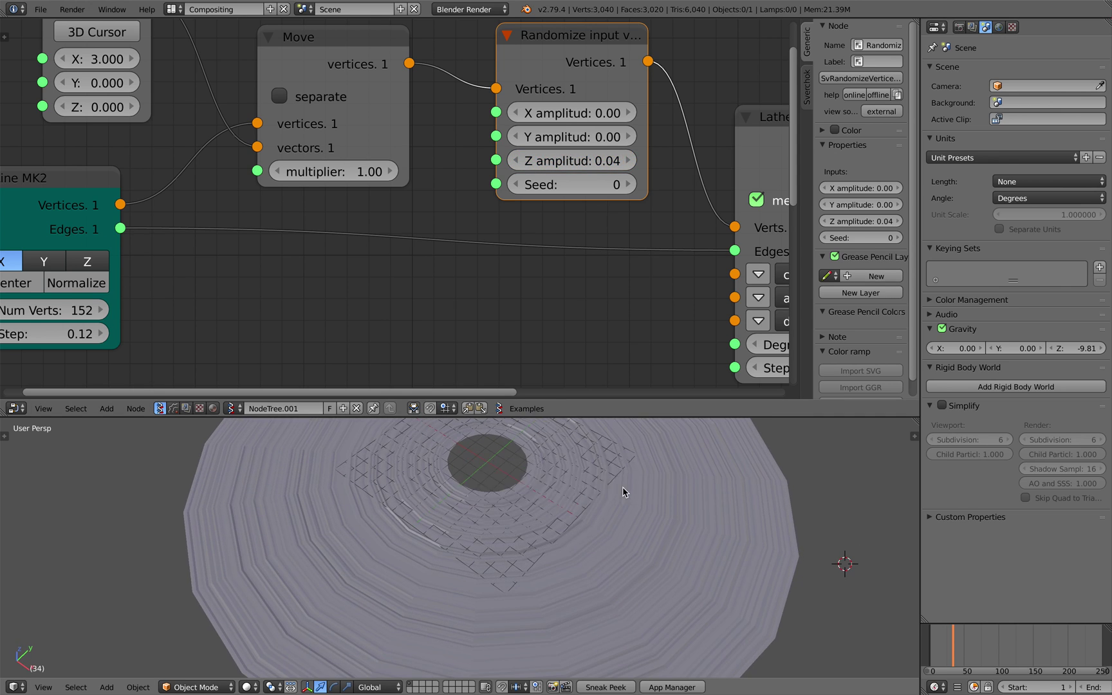
scroll(622, 486, "down", 4)
key("ctrl+Right")
key("ctrl+Right")
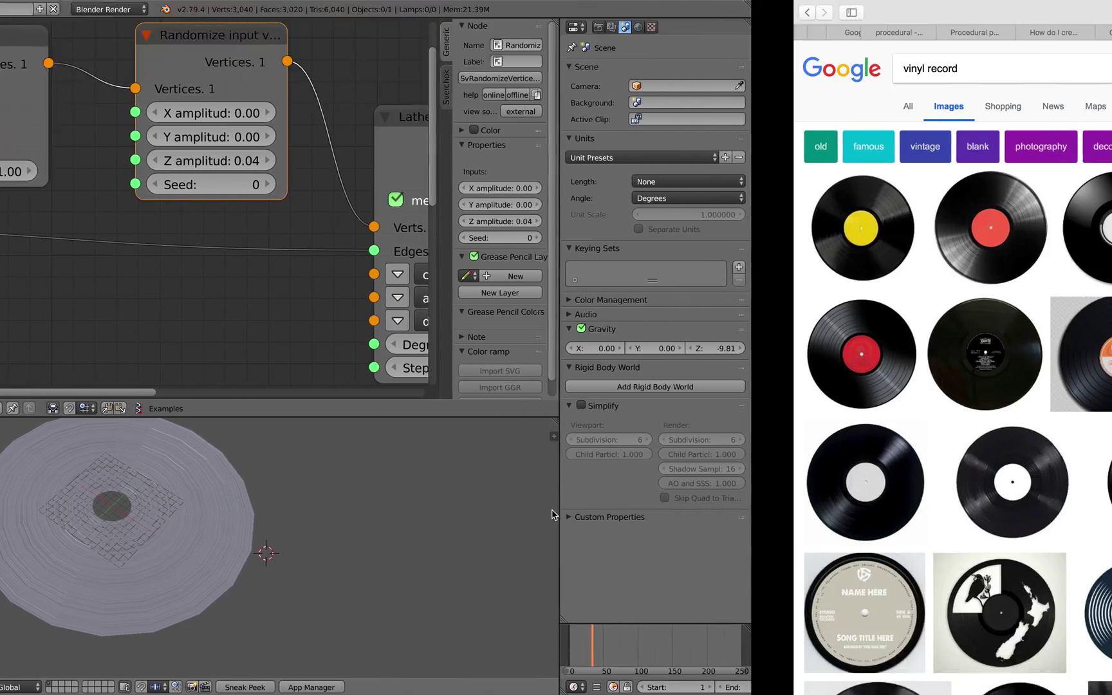
key("ctrl+Left")
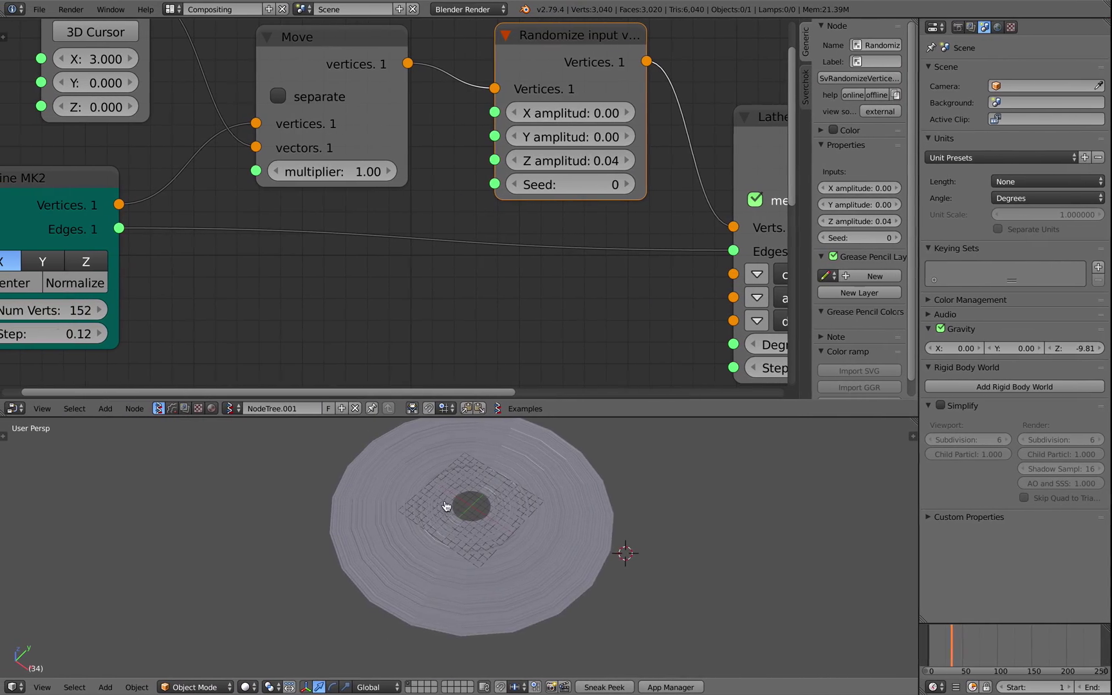
- Inspect the disc edge-on, select it and save over the current file
scroll(445, 499, "up", 2)
middle_click_drag(441, 495, 470, 475)
scroll(450, 485, "up", 1)
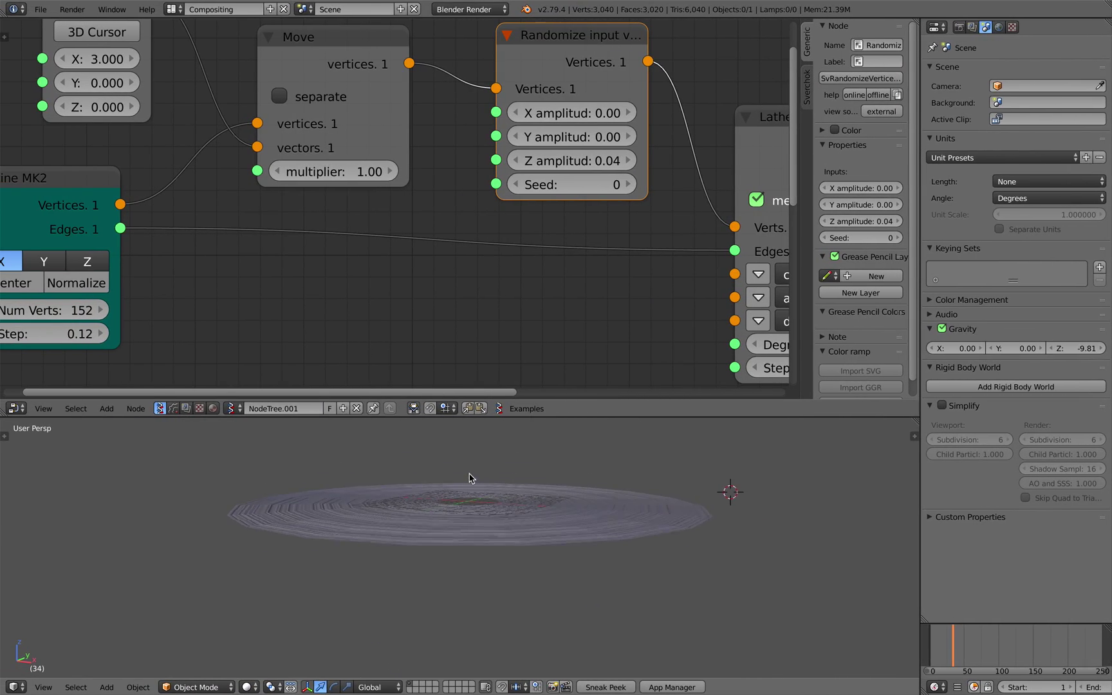
scroll(470, 475, "up", 3)
key("ctrl+s")
left_click(470, 474)
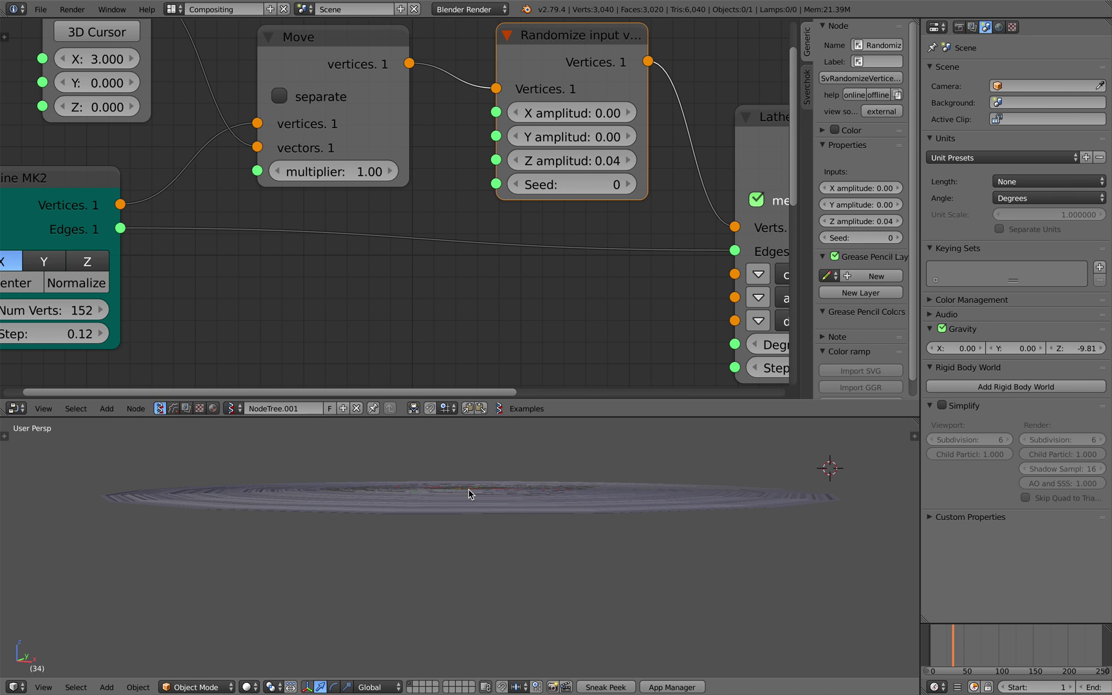
right_click(444, 503)
scroll(472, 504, "down", 1)
key("ctrl+s")
left_click(473, 502)
- Duplicate the selected disc and place the copy beside the original
middle_click_drag(468, 495, 380, 492, "shift")
scroll(380, 492, "down", 4)
key("shift+d")
left_click(691, 530)
- Add a Solidify modifier to the duplicated disc and set its thickness to 0.6880
left_click(952, 71)
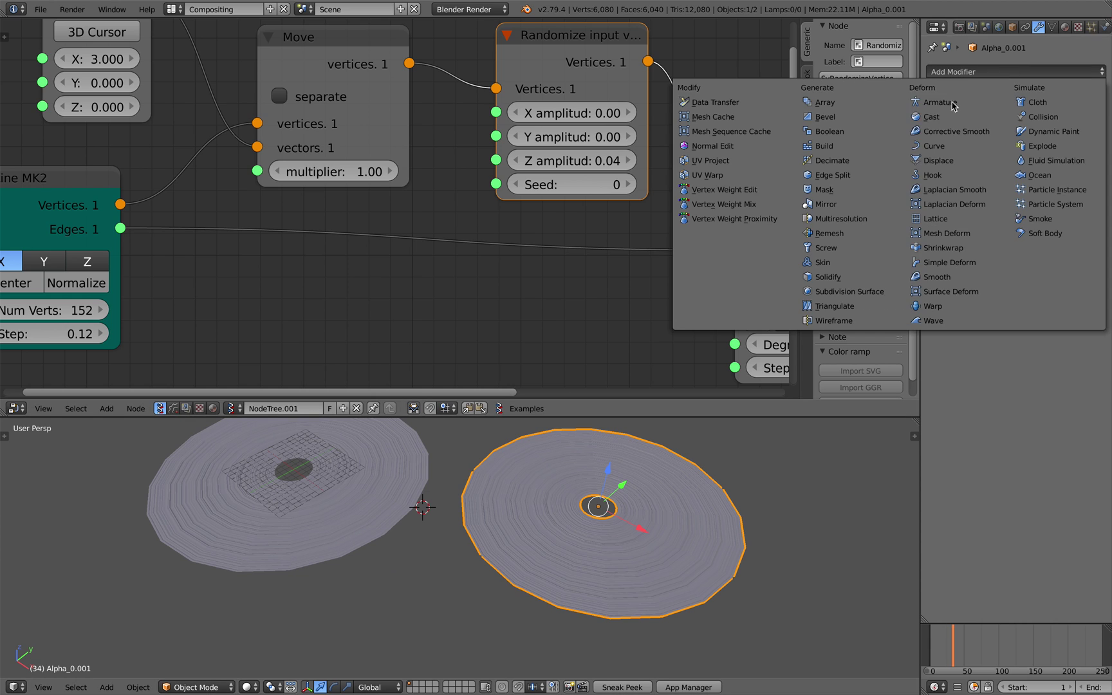
left_click(830, 277)
scroll(698, 579, "up", 3)
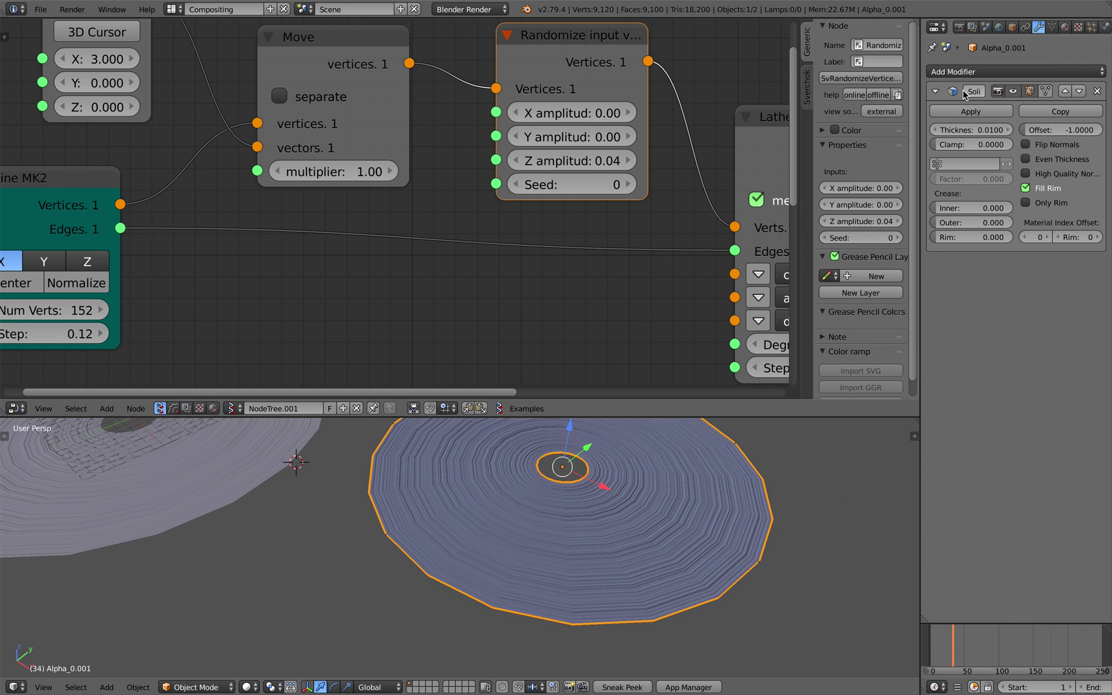
left_click_drag(973, 130, 978, 130)
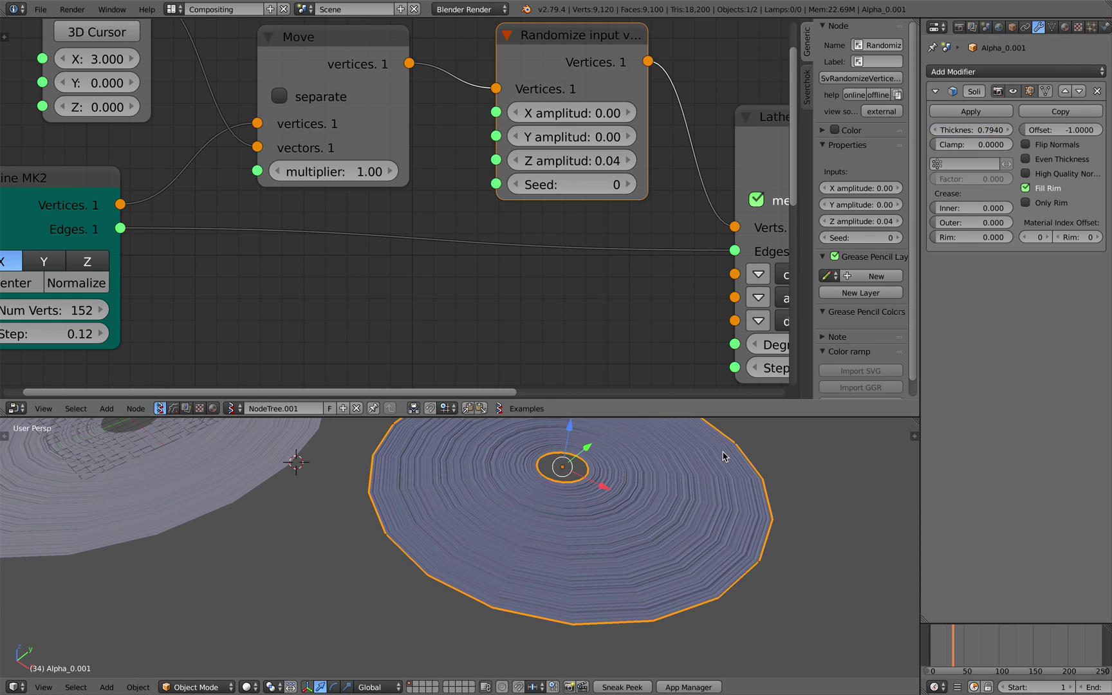
middle_click_drag(725, 458, 752, 402)
left_click_drag(972, 130, 971, 130)
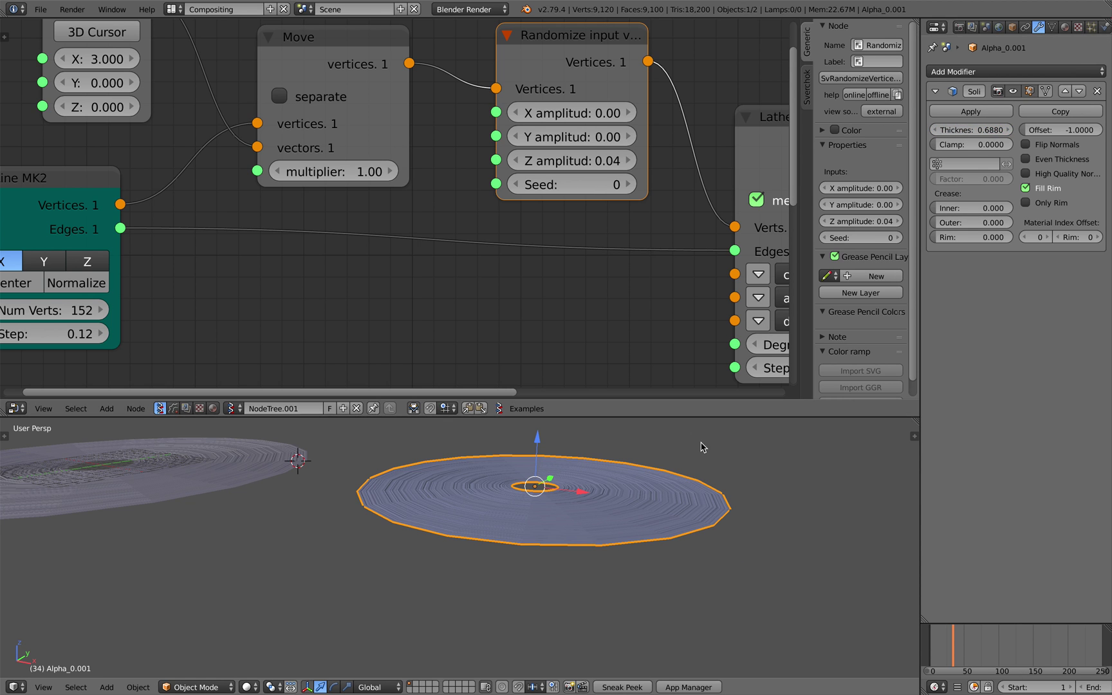
scroll(604, 487, "up", 3)
mouse_move(593, 492)
middle_mouse_down()
mouse_move(605, 469)
mouse_move(598, 484)
middle_mouse_up()
scroll(598, 480, "down", 1)
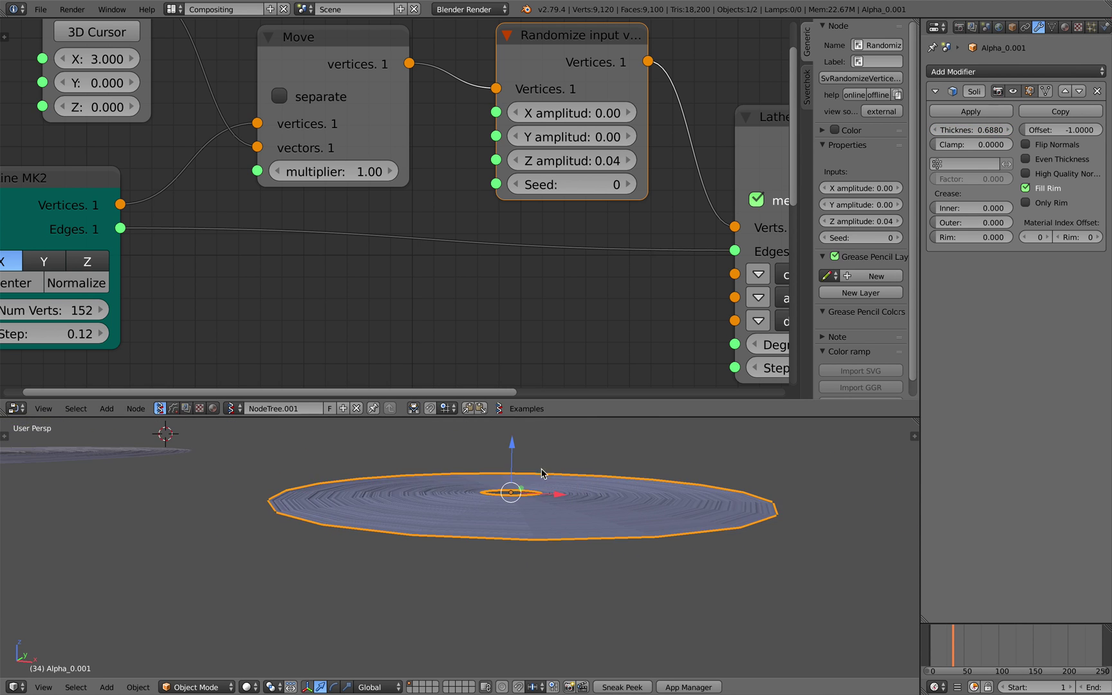
scroll(542, 471, "up", 2)
middle_click_drag(507, 491, 507, 502)
scroll(507, 504, "down", 3)
- Delete the duplicated disc
key("x")
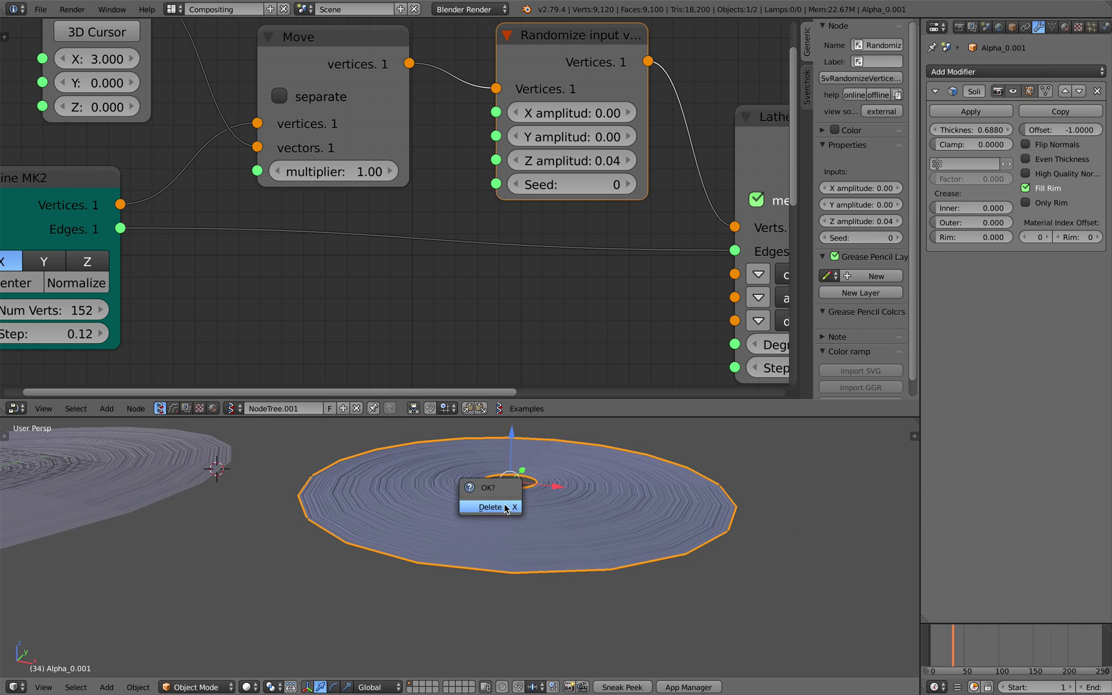
left_click(506, 507)
scroll(318, 468, "down", 3)
middle_click_drag(318, 468, 549, 524, "shift")
scroll(552, 489, "up", 3)
scroll(373, 224, "down", 1)
- Review the node network and the record's grooves, and save over the current file again
middle_click_drag(260, 223, 305, 280)
left_click(157, 258)
scroll(369, 259, "down", 1)
middle_click_drag(567, 249, 393, 182)
scroll(428, 194, "down", 1)
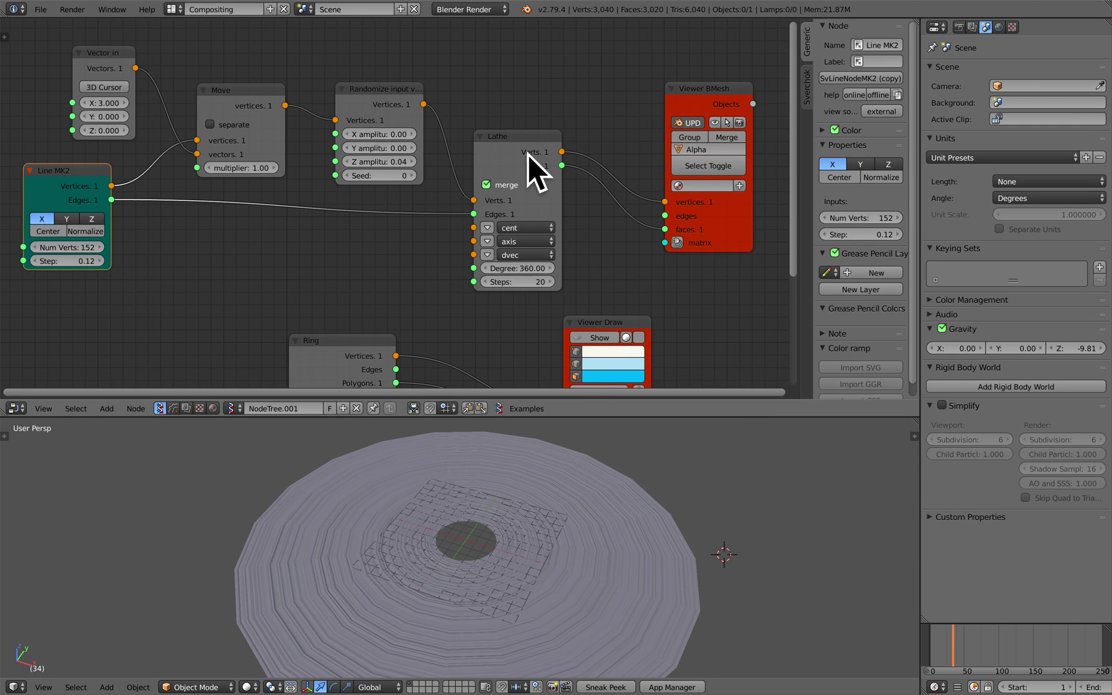
scroll(547, 160, "up", 1)
middle_click_drag(529, 509, 540, 503)
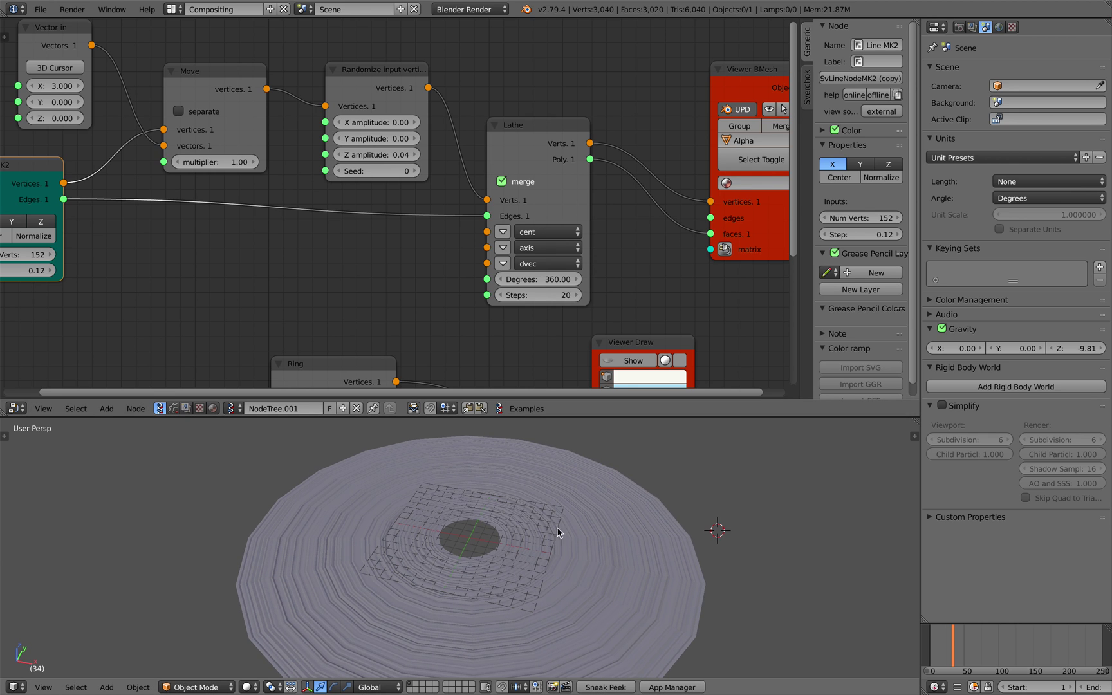
middle_click_drag(609, 536, 516, 522)
key("ctrl+s")
left_click(516, 522)
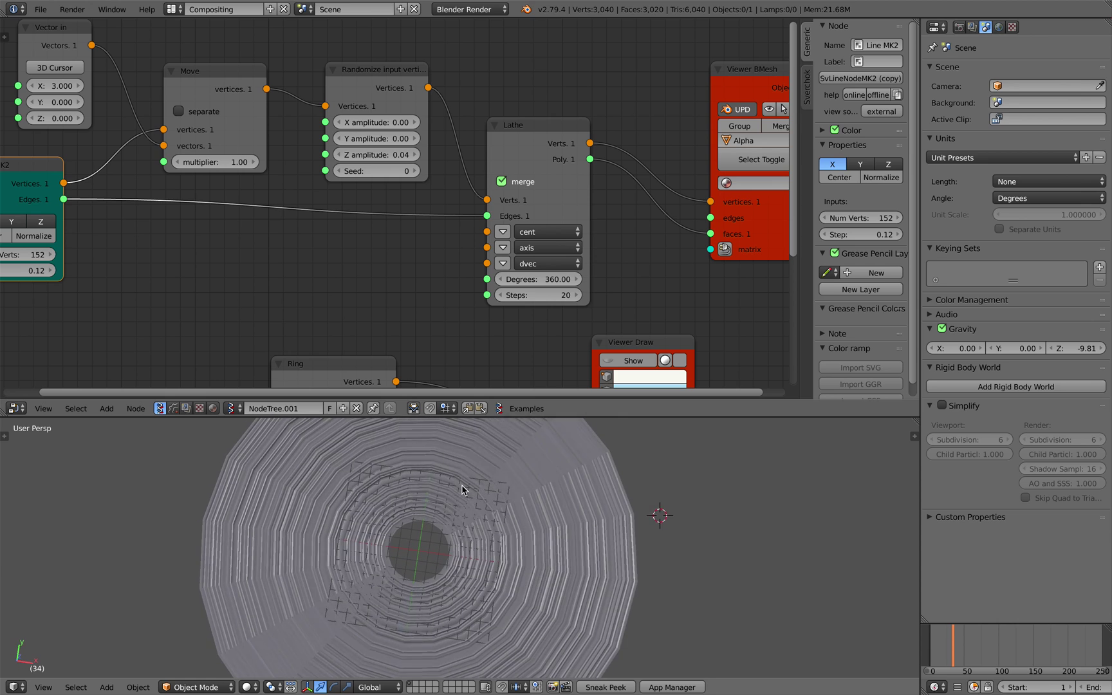
key("ctrl+s")
left_click(432, 483)
- Sketch a freehand grease pencil spiral in the empty space beside the record
middle_click_drag(431, 488, 404, 524)
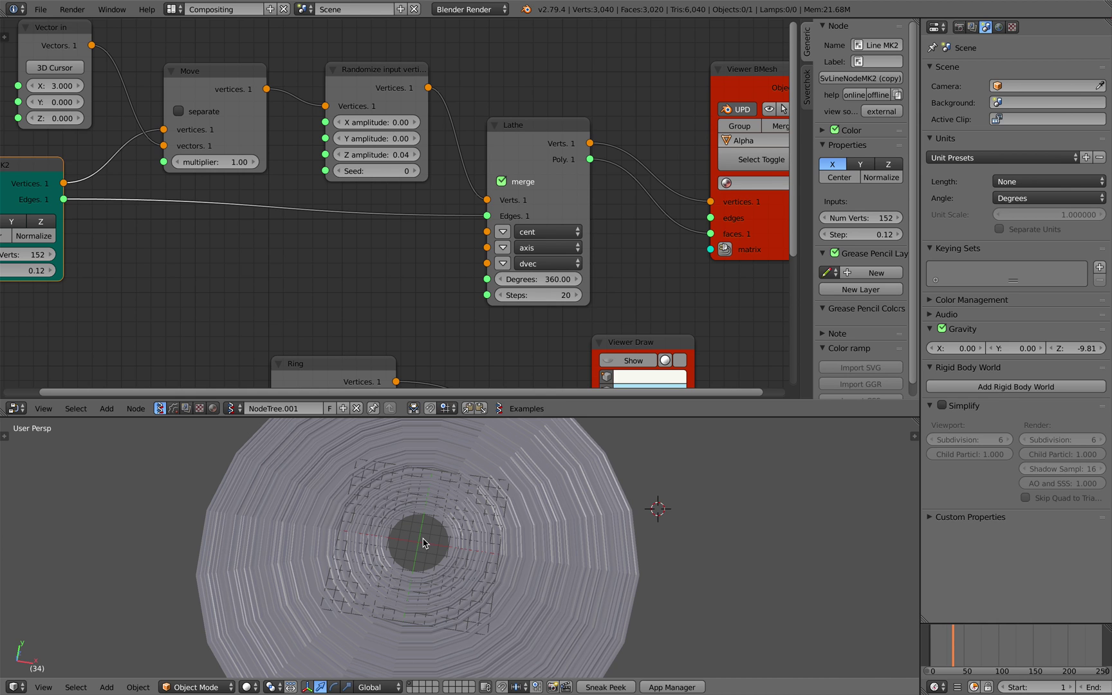
scroll(438, 543, "down", 2)
middle_click_drag(440, 542, 441, 553)
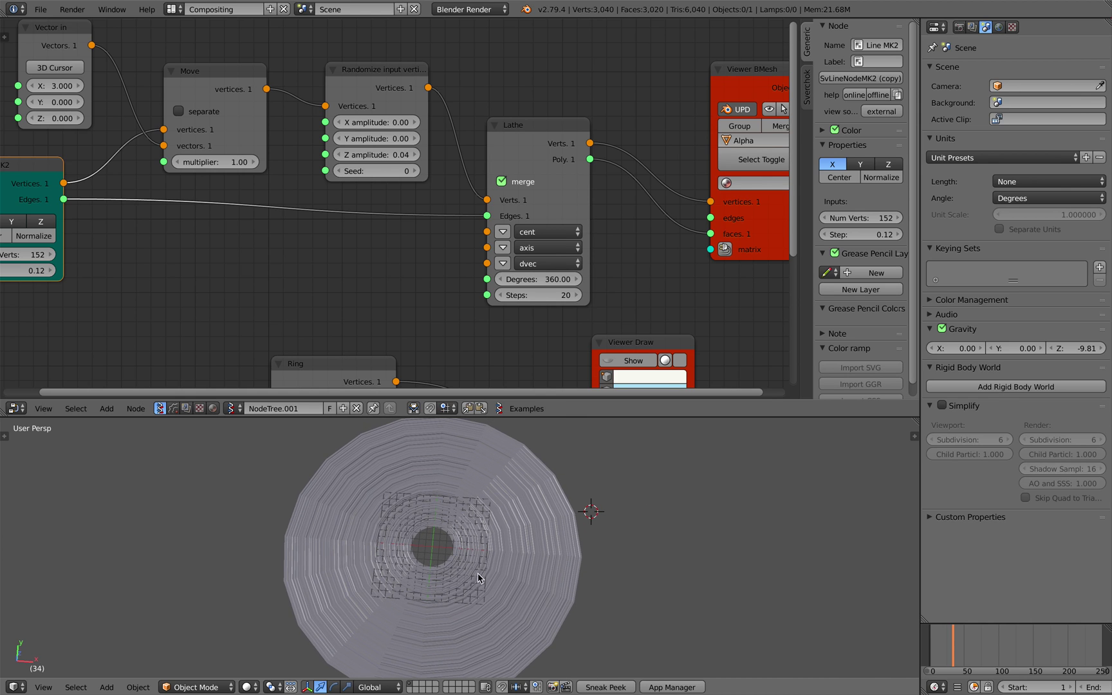
middle_click_drag(594, 534, 325, 506, "shift")
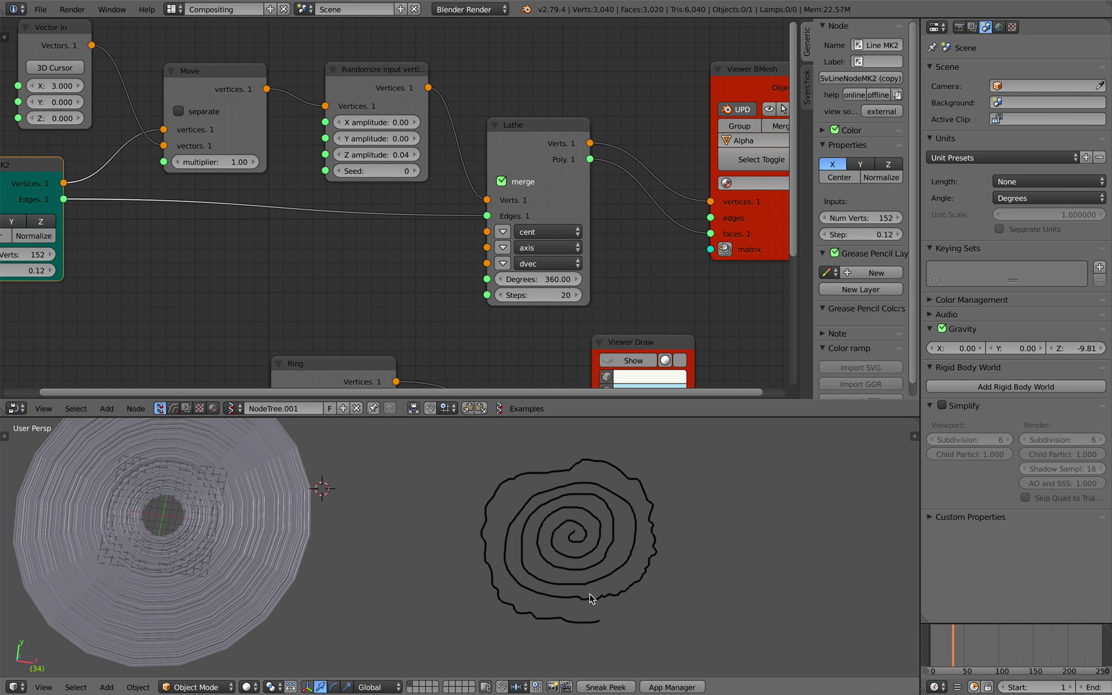
- Delete the grease pencil layer holding the spiral sketch
scroll(591, 599, "down", 2)
left_click(911, 437)
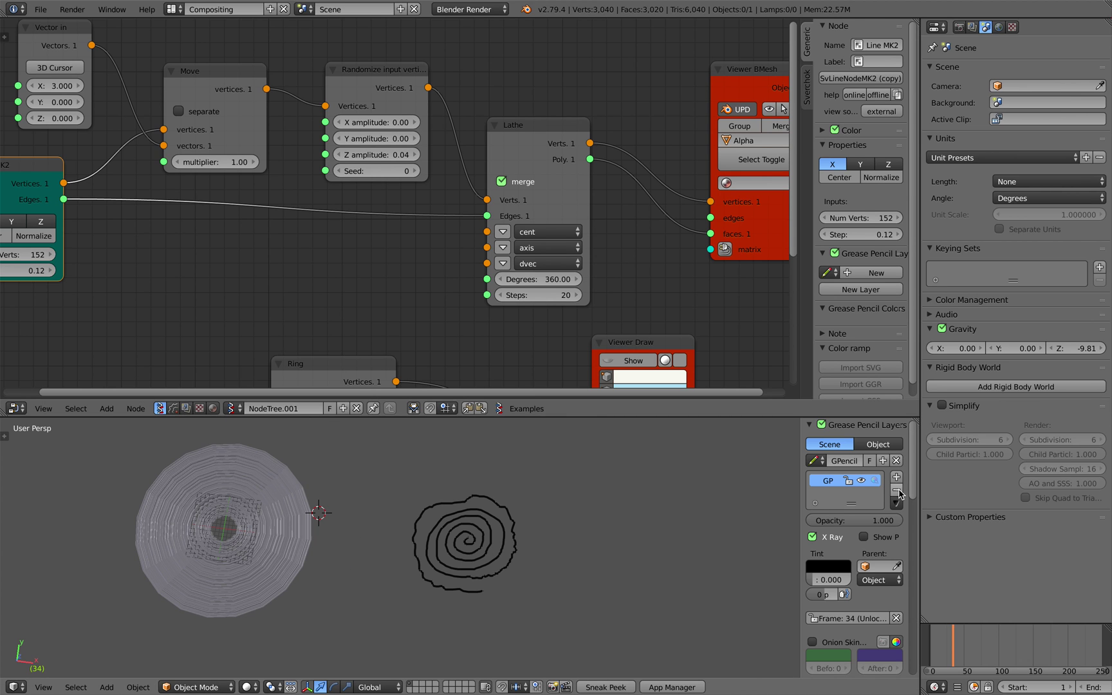
left_click(897, 491)
middle_click_drag(357, 549, 549, 538, "shift")
scroll(547, 538, "up", 7)
scroll(544, 503, "down", 5)
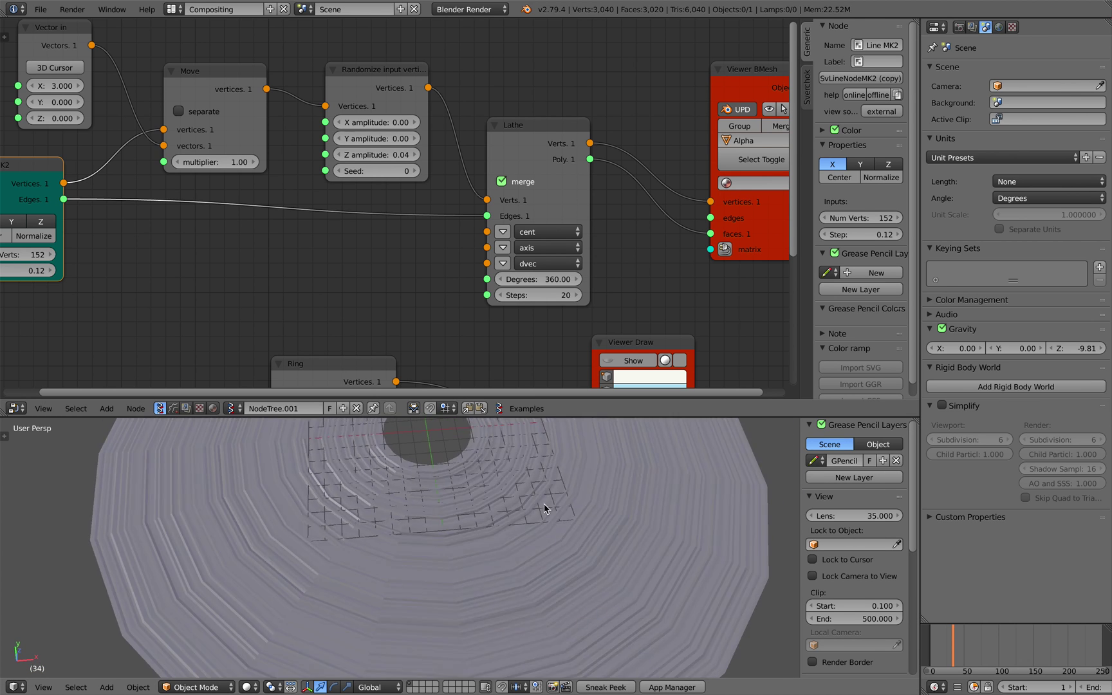
- Hide the node editor's properties region to widen the node workspace
scroll(380, 226, "down", 2)
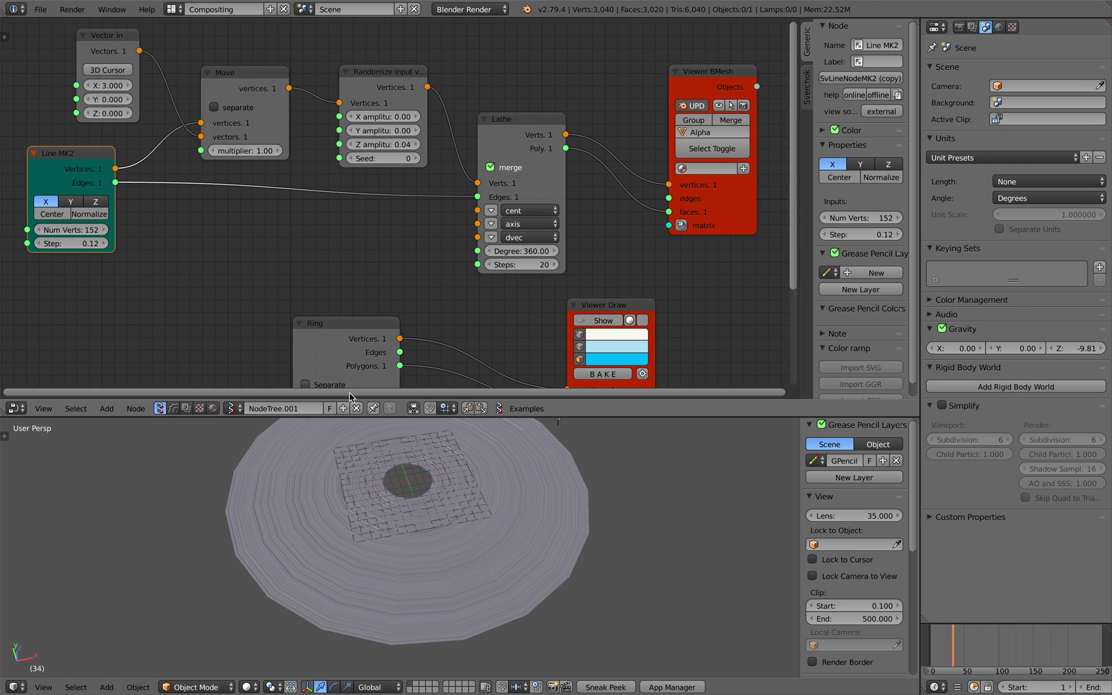
middle_click_drag(512, 271, 513, 286)
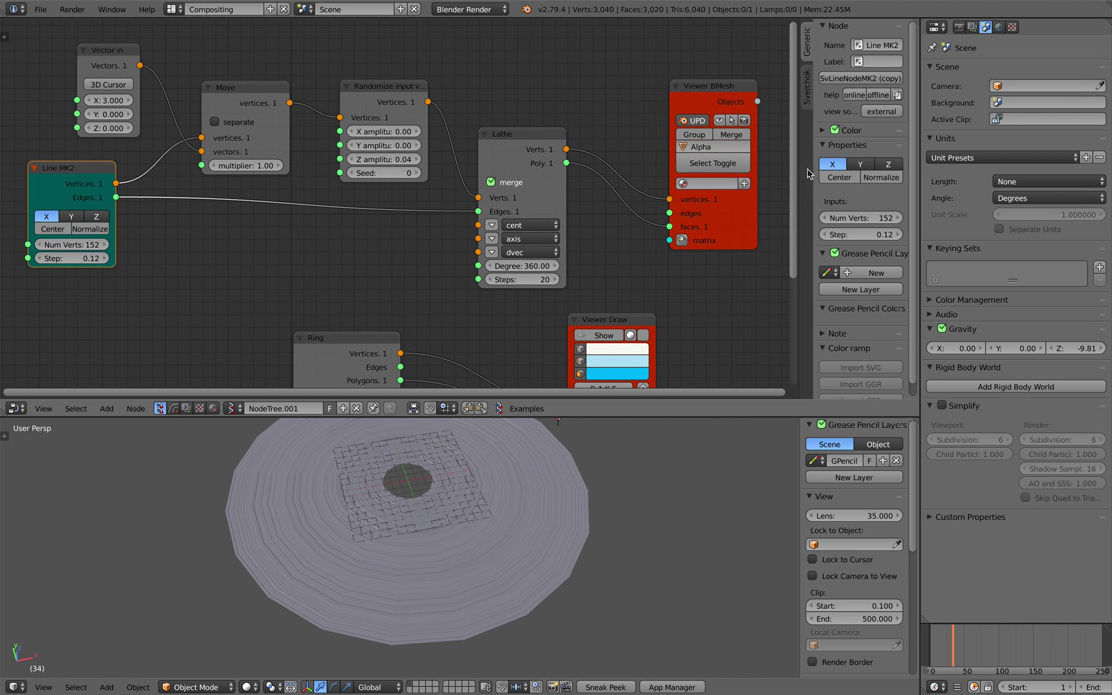
left_click_drag(799, 164, 799, 162)
key("n")
scroll(800, 155, "up", 1, "shift")
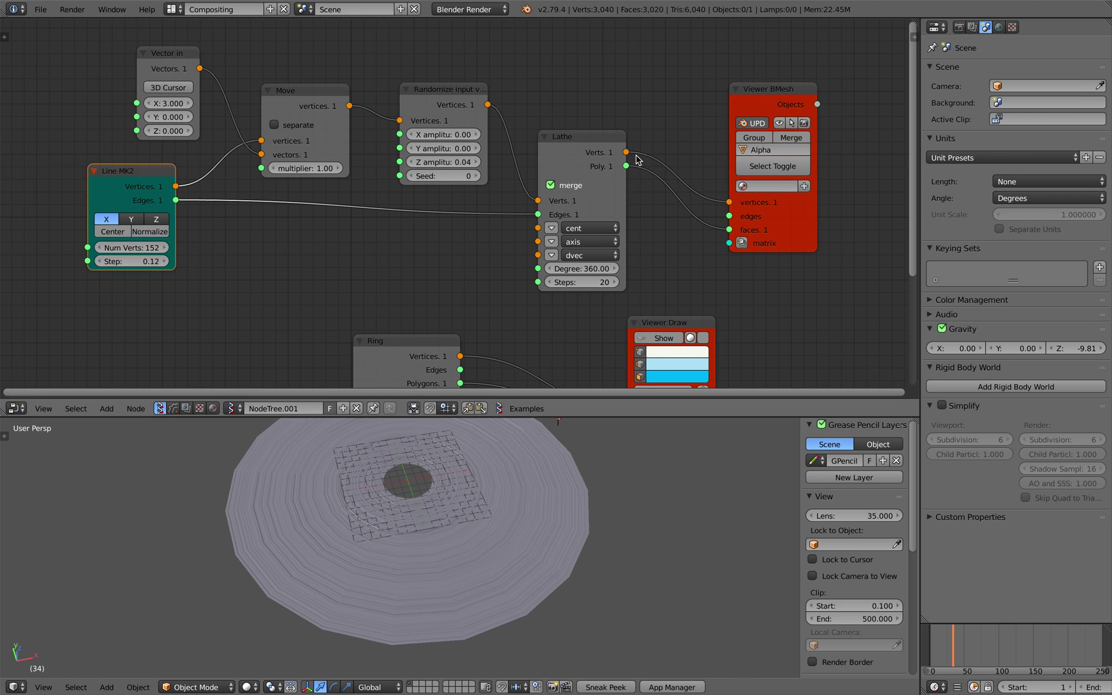
- Save the scene as a separate file
left_click(40, 10)
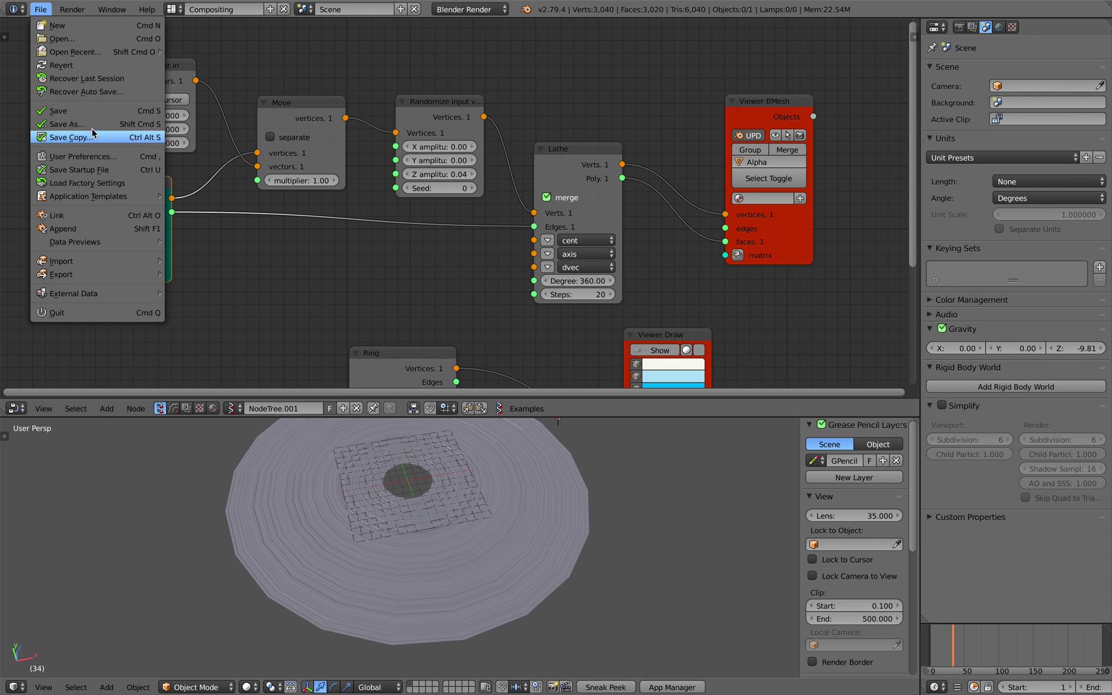
left_click(96, 127)
left_click(1022, 58)
left_click(1054, 45)
- Delete the Vector in, Line MK2, Move, Randomize input vertices and Lathe nodes
scroll(540, 128, "down", 2)
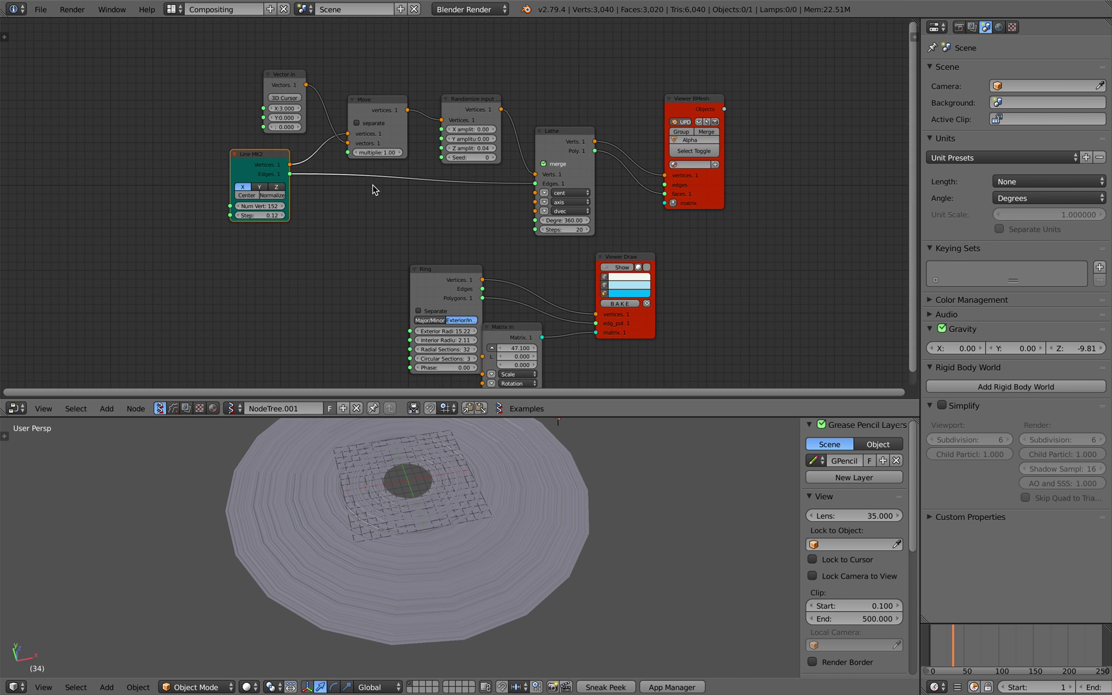
key("b")
left_click_drag(225, 68, 620, 209)
key("x")
- Move the Ring and Matrix in nodes apart and delete the Viewer Draw node
left_click_drag(450, 273, 411, 179)
left_click_drag(508, 333, 412, 329)
left_click(631, 262)
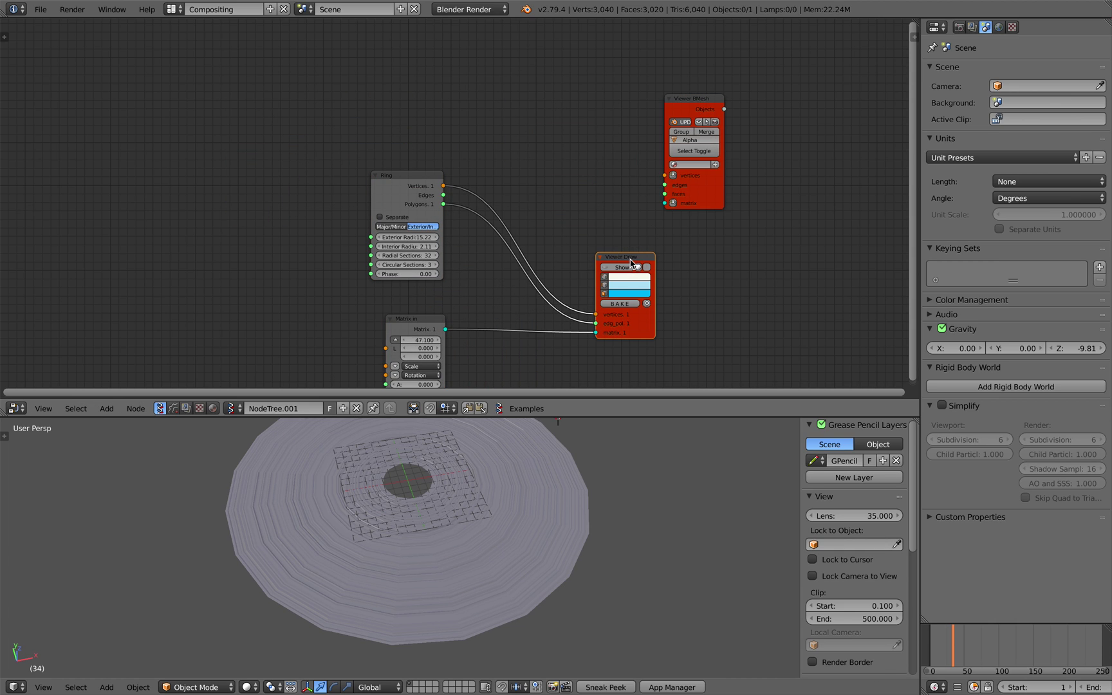
key("x")
- Connect the Ring node's vertices and polygons to the vertices and faces inputs of Viewer BMesh
left_click_drag(443, 185, 666, 175)
left_click_drag(664, 193, 445, 204)
left_click_drag(439, 178, 564, 133)
scroll(553, 153, "up", 3)
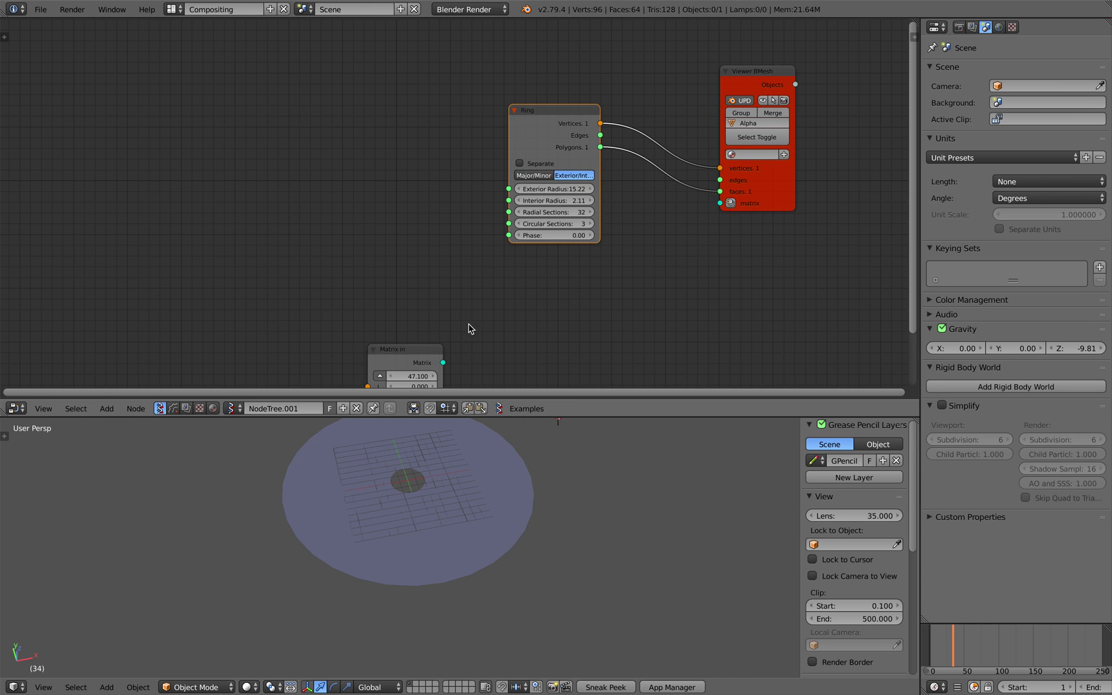
- Delete the unused Matrix in node
left_click_drag(418, 351, 458, 334)
key("x")
middle_click_drag(688, 200, 323, 313)
scroll(323, 313, "up", 3)
- Reposition the Viewer BMesh node beside the Ring node
left_click_drag(408, 310, 369, 330)
middle_click_drag(369, 330, 479, 285)
mouse_move(452, 508)
middle_mouse_down()
mouse_move(418, 554)
mouse_move(500, 529)
mouse_move(436, 507)
middle_mouse_up()
scroll(442, 512, "up", 3)
scroll(461, 502, "down", 1)
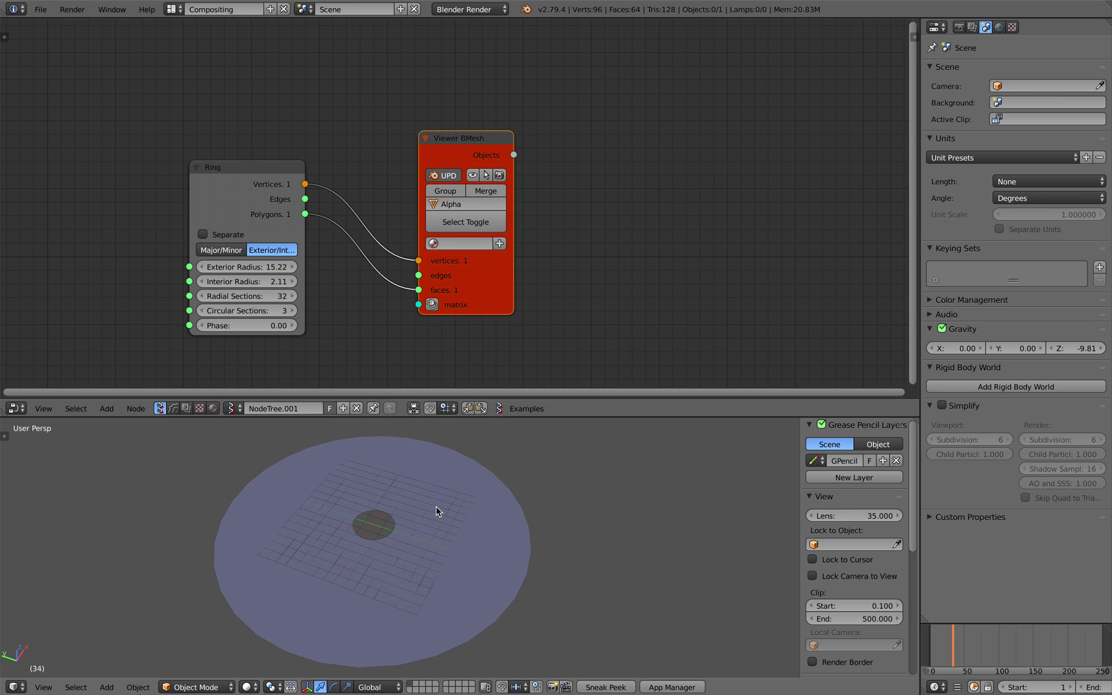
left_click_drag(481, 205, 528, 157)
- Select the ring disc in the viewport and check the vinyl record reference images in the browser
right_click(450, 531)
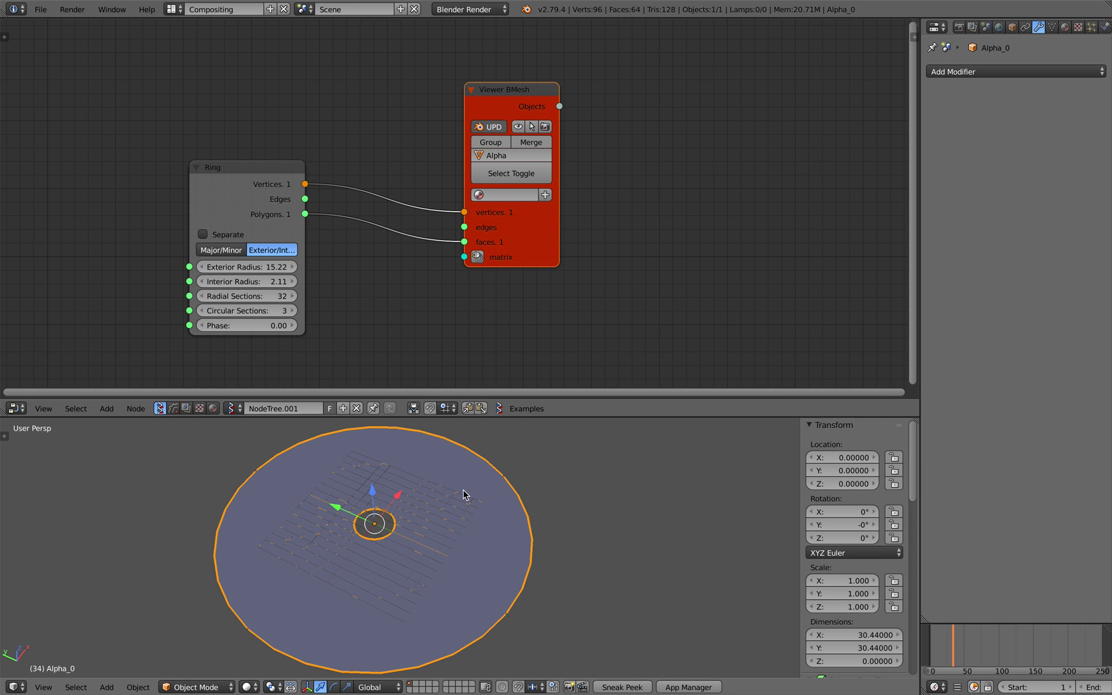
key("ctrl+Right")
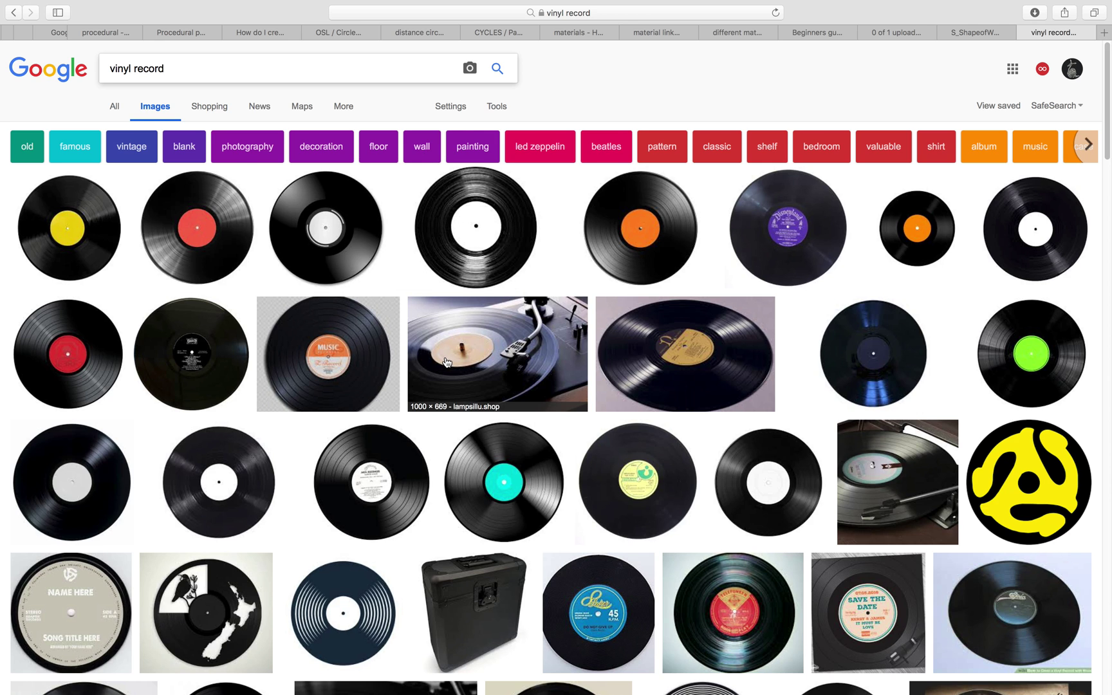
key("ctrl+Left")
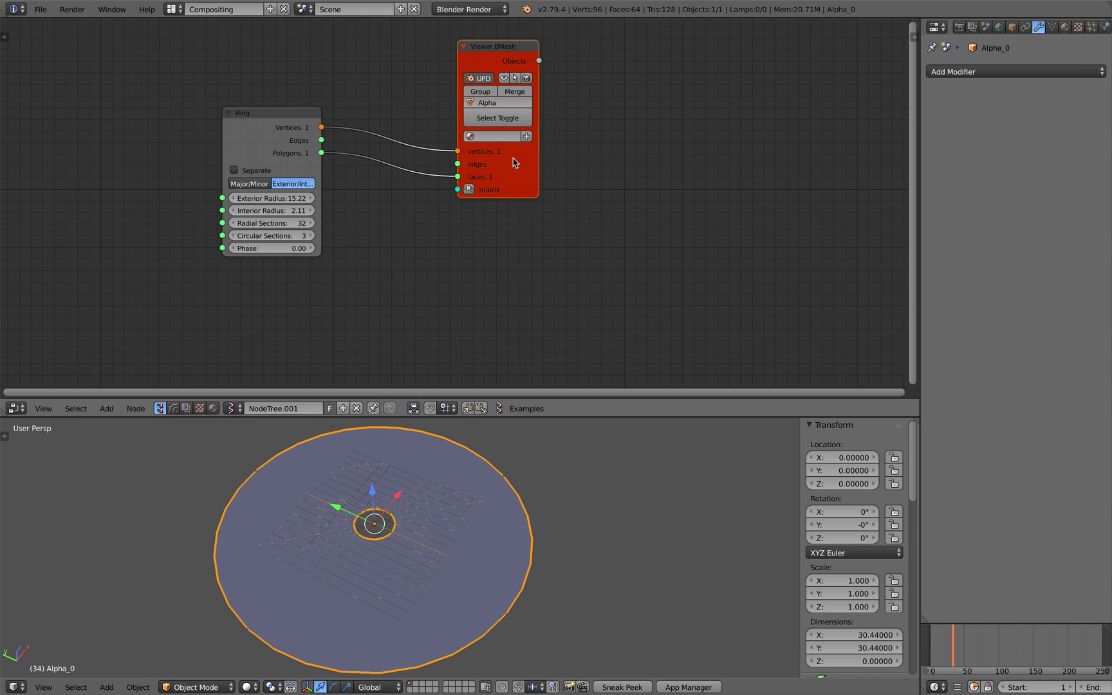
- Spread the Ring and Viewer BMesh nodes further apart
left_click_drag(514, 162, 542, 195)
middle_click_drag(440, 194, 441, 170)
left_click_drag(283, 101, 261, 109)
scroll(289, 128, "down", 2)
left_click_drag(534, 174, 554, 164)
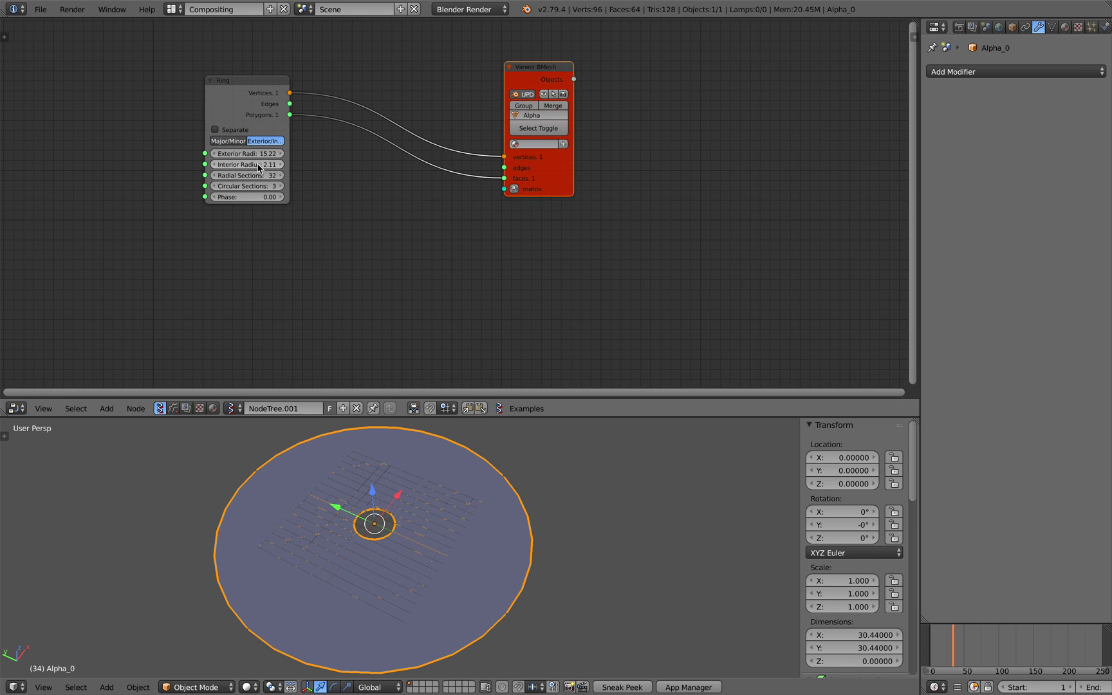
- Set the Ring node's exterior radius to 15.46 and save over the current file
left_click_drag(252, 154, 271, 165)
key("ctrl+s")
left_click(291, 176)
- Duplicate the connected Ring and Viewer BMesh nodes and place the copies below the originals
scroll(432, 195, "down", 2)
key("a")
key("a")
key("a")
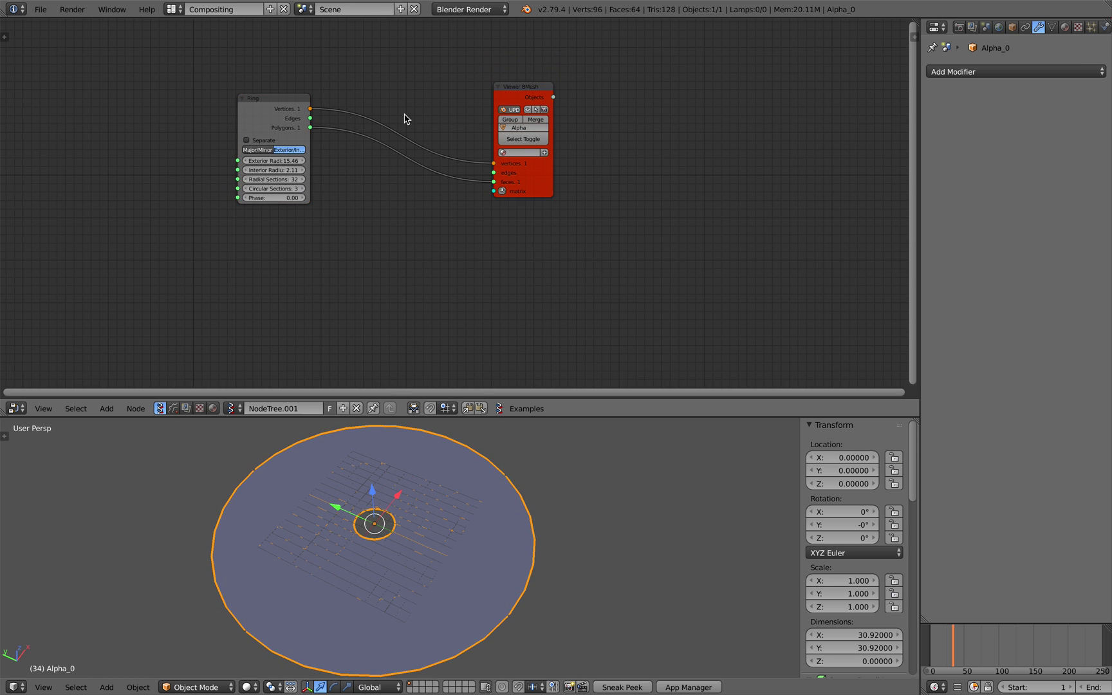
key("a")
key("shift+d")
left_click(430, 237)
scroll(435, 243, "up", 1)
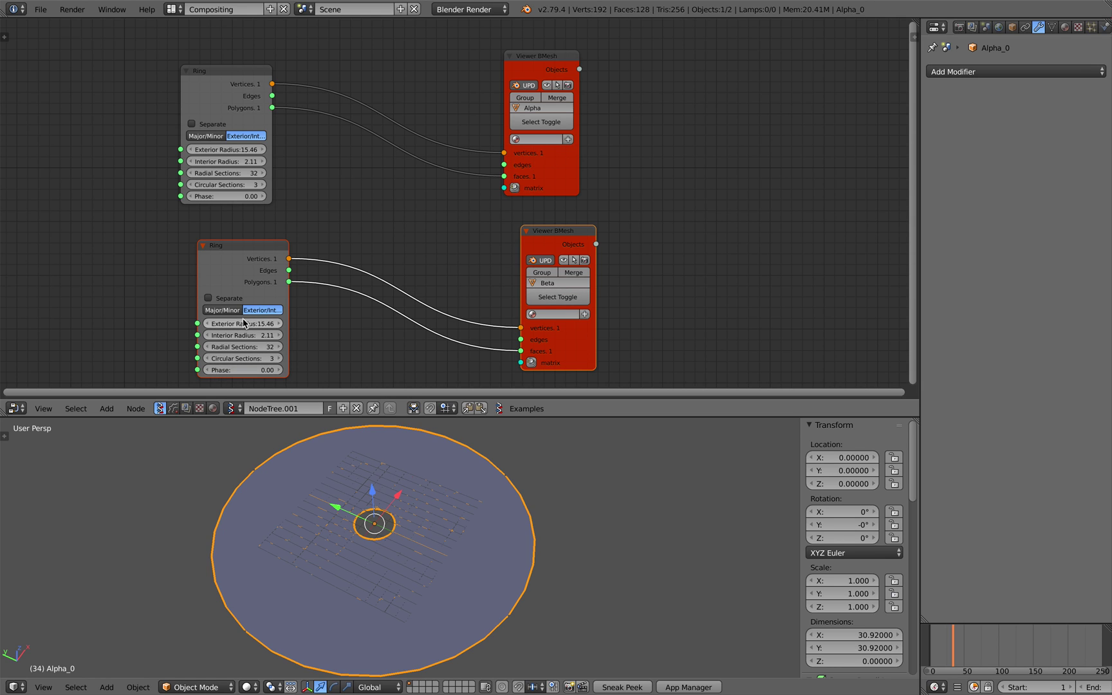
- Set the lower Ring's exterior radius to 25.08 and interior radius to 8.71, and the upper Ring's exterior radius to 6.41
left_click_drag(244, 323, 264, 335)
scroll(454, 552, "down", 3)
middle_click_drag(456, 553, 467, 592)
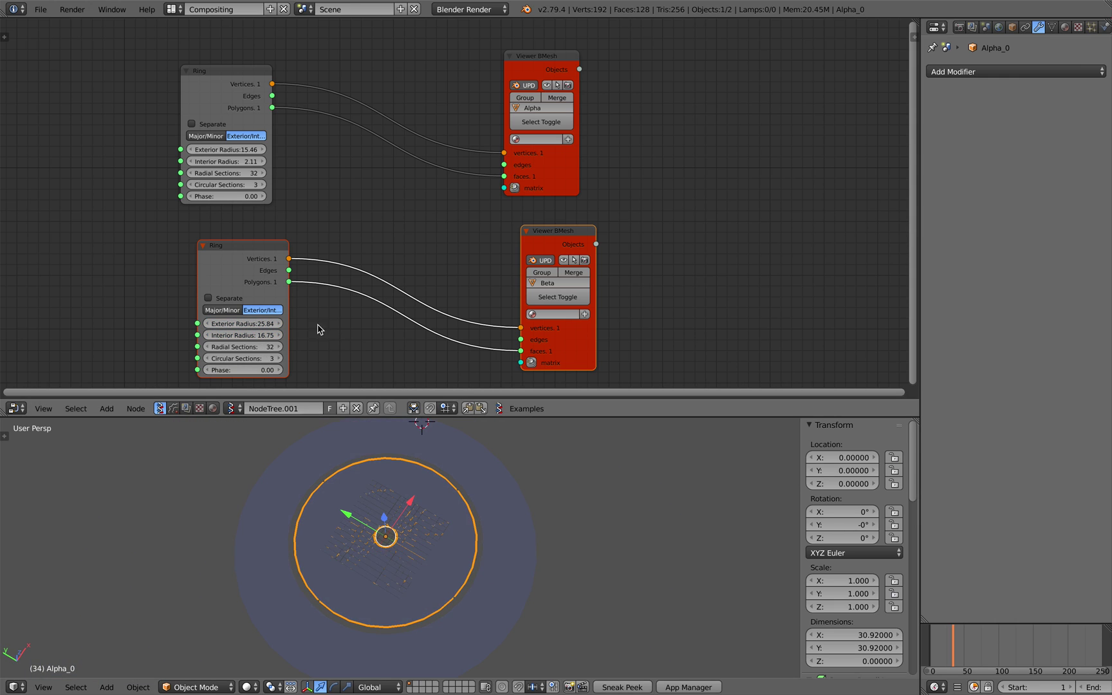
left_click_drag(226, 149, 180, 150)
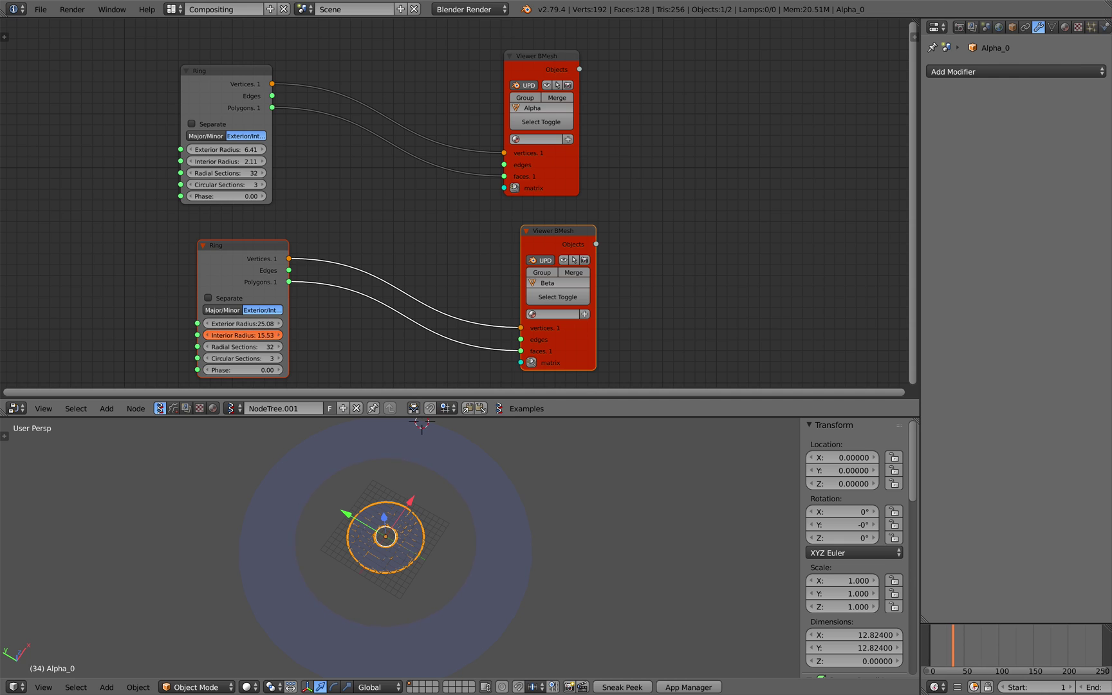
middle_click_drag(546, 541, 530, 517)
scroll(529, 517, "up", 2)
key("a")
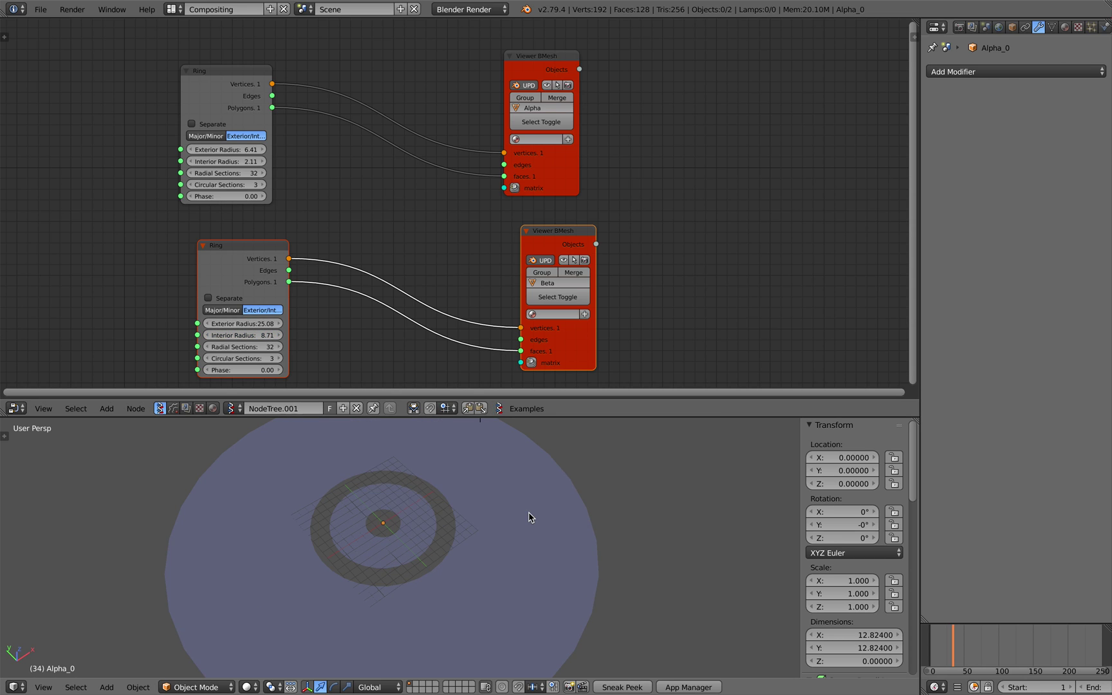
- Switch the render engine to Cycles Render and save over the current file
right_click(430, 471)
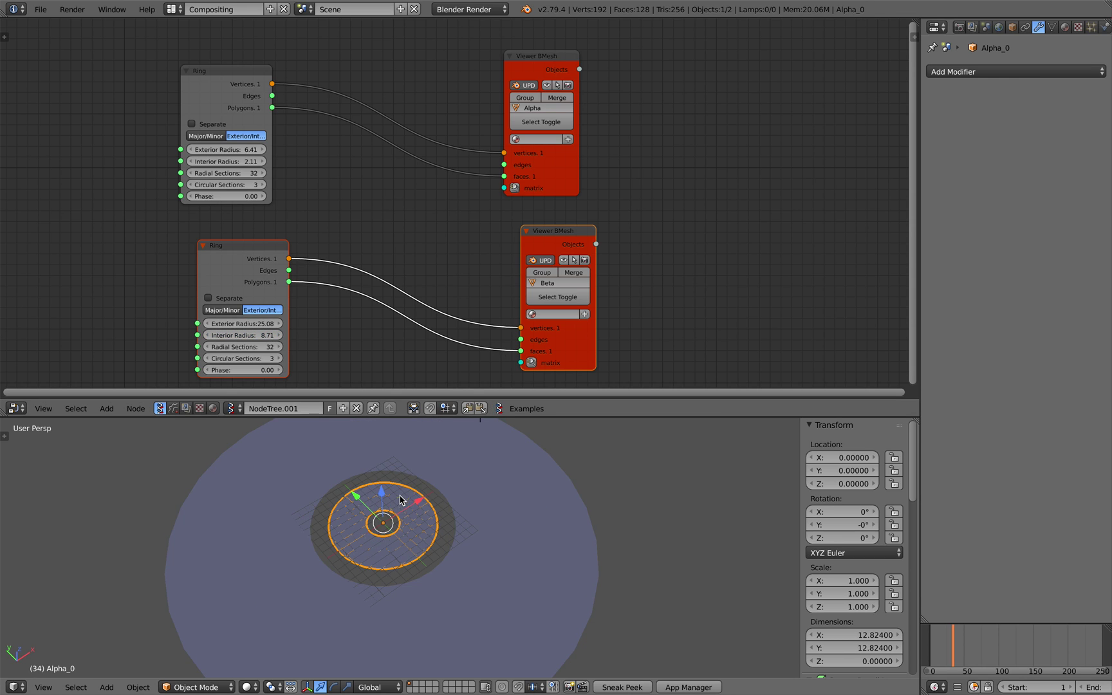
left_click(462, 9)
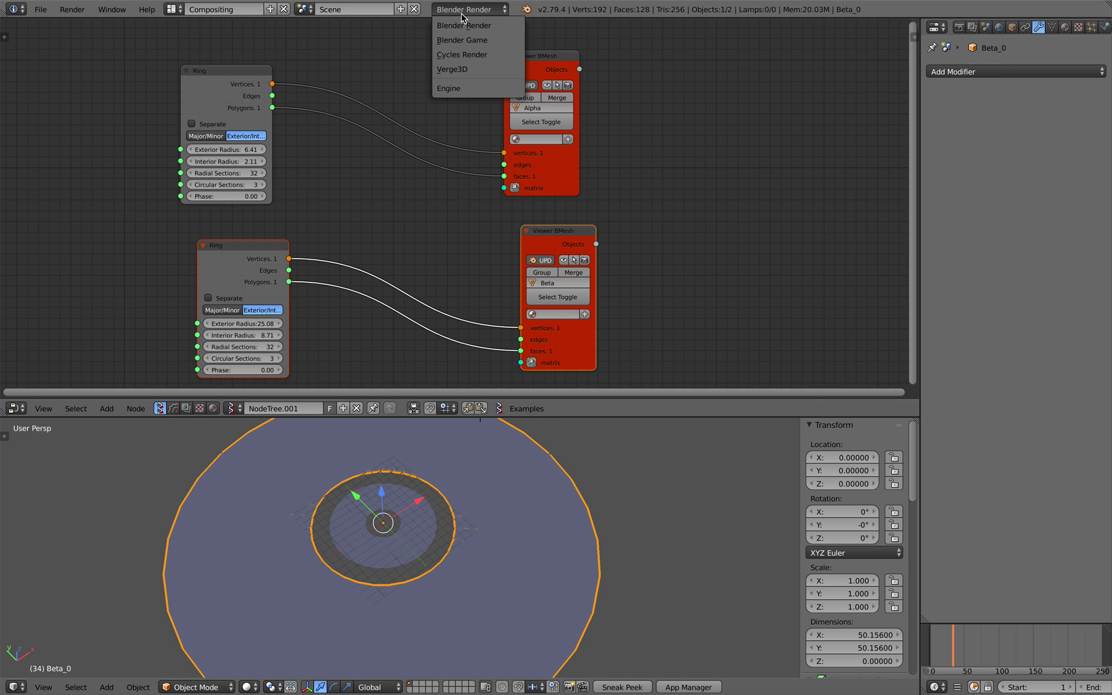
left_click(461, 52)
key("ctrl+s")
left_click(459, 58)
right_click(425, 500)
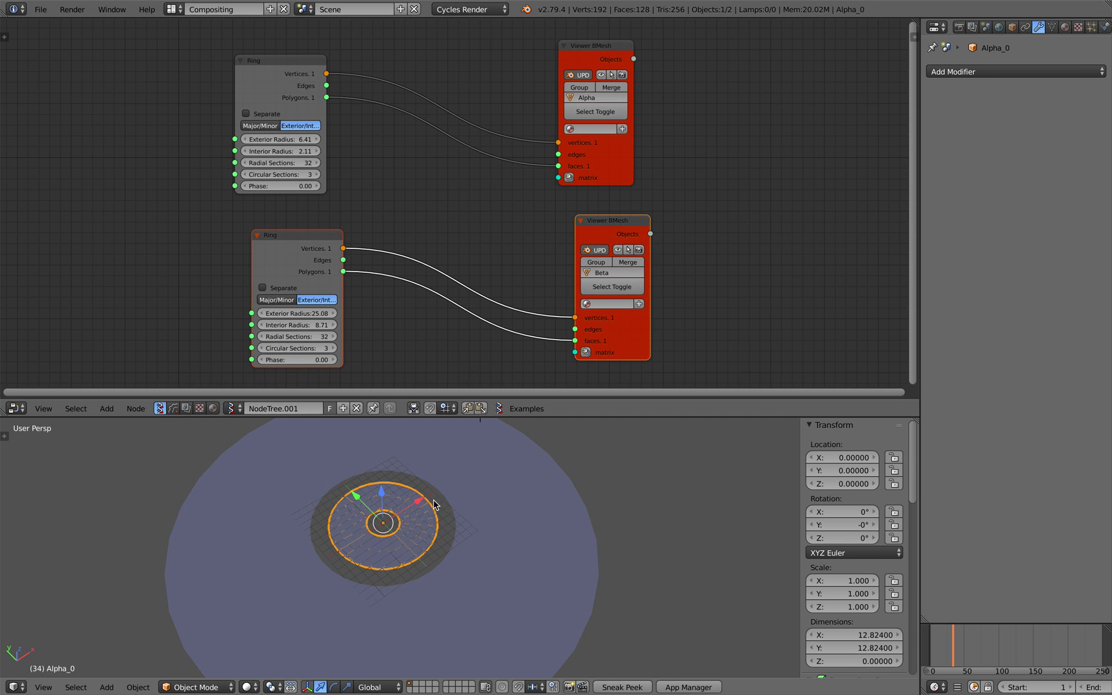
key("ctrl+s")
left_click(436, 499)
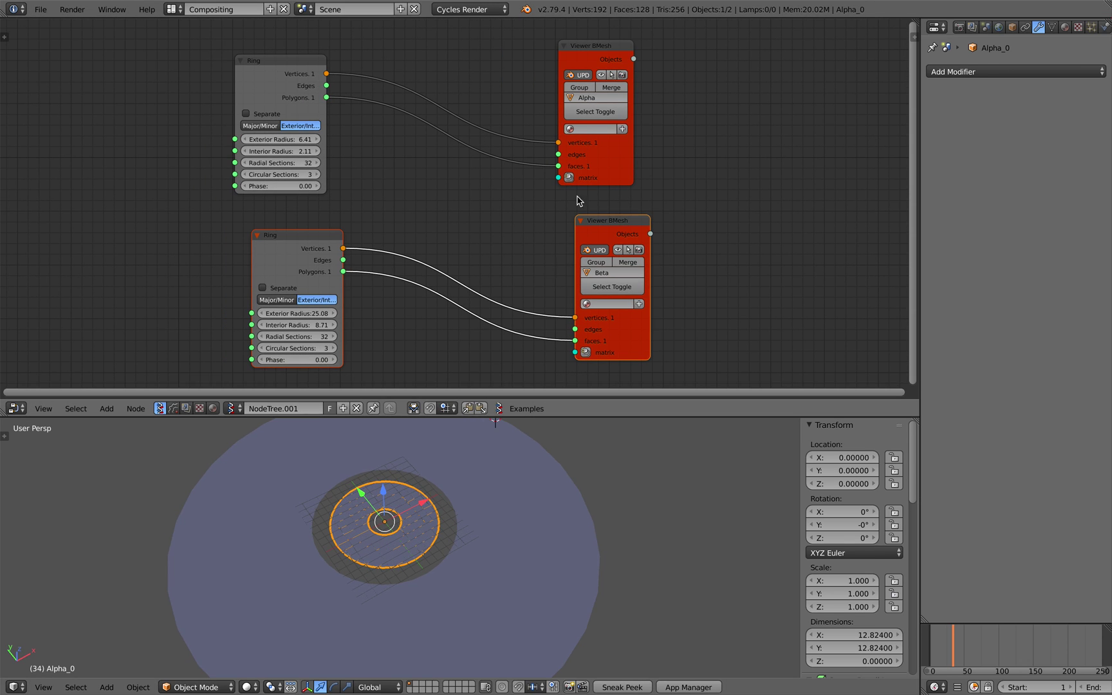
- Create a new material in each Viewer BMesh node and show the inner disc's material node tree
left_click(622, 130)
left_click(639, 304)
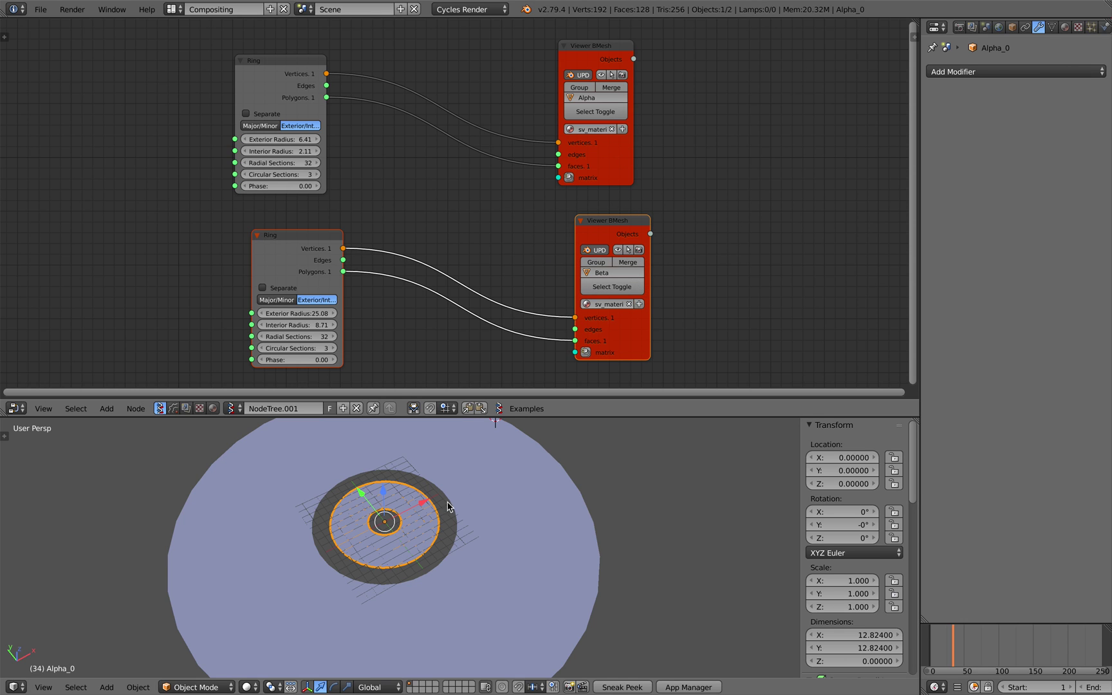
left_click(213, 407)
key("Home")
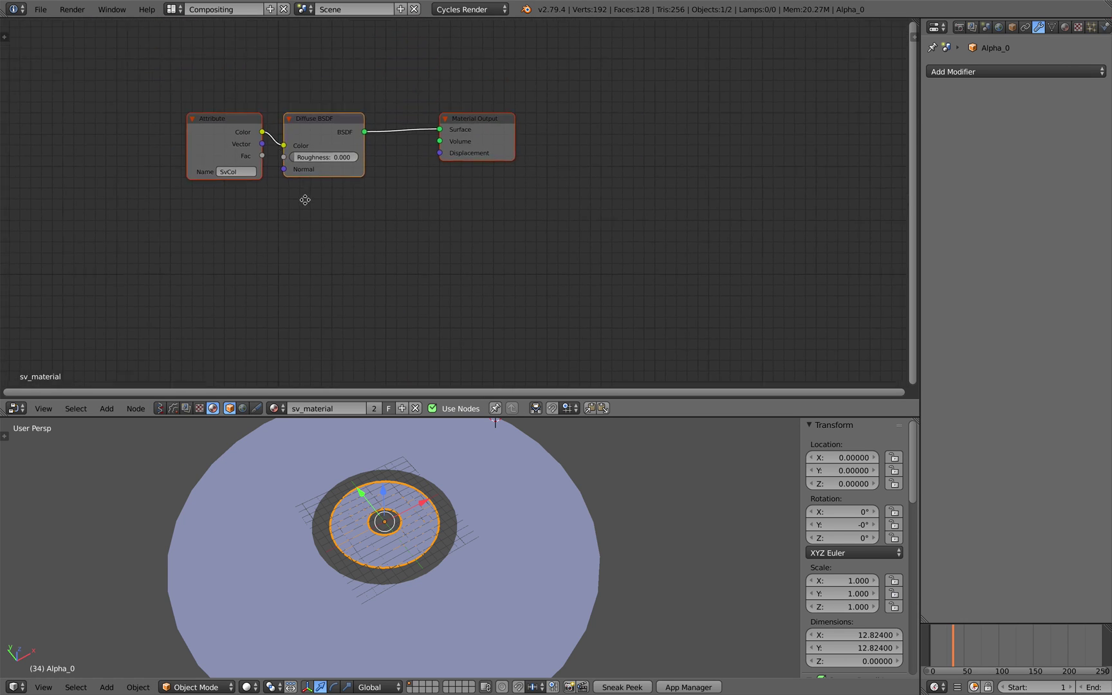
- Remove the Attribute node from sv_material and change the Diffuse BSDF color to pink
left_click_drag(219, 201, 216, 199)
key("x")
middle_click_drag(339, 211, 403, 215)
left_click(441, 226)
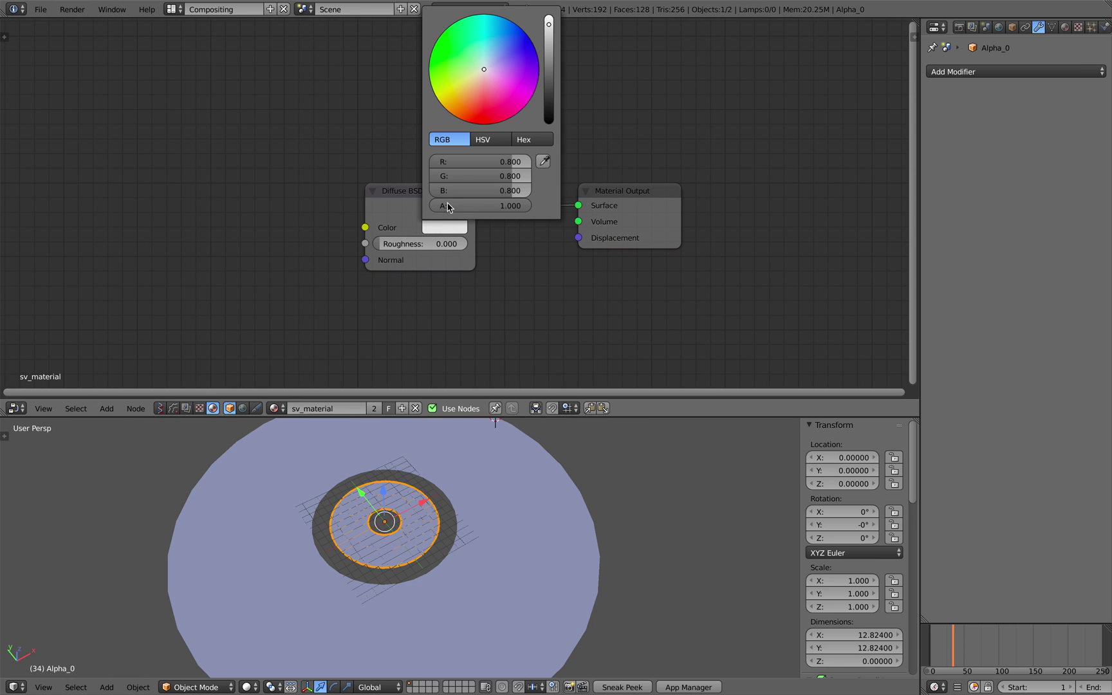
left_click_drag(483, 94, 487, 88)
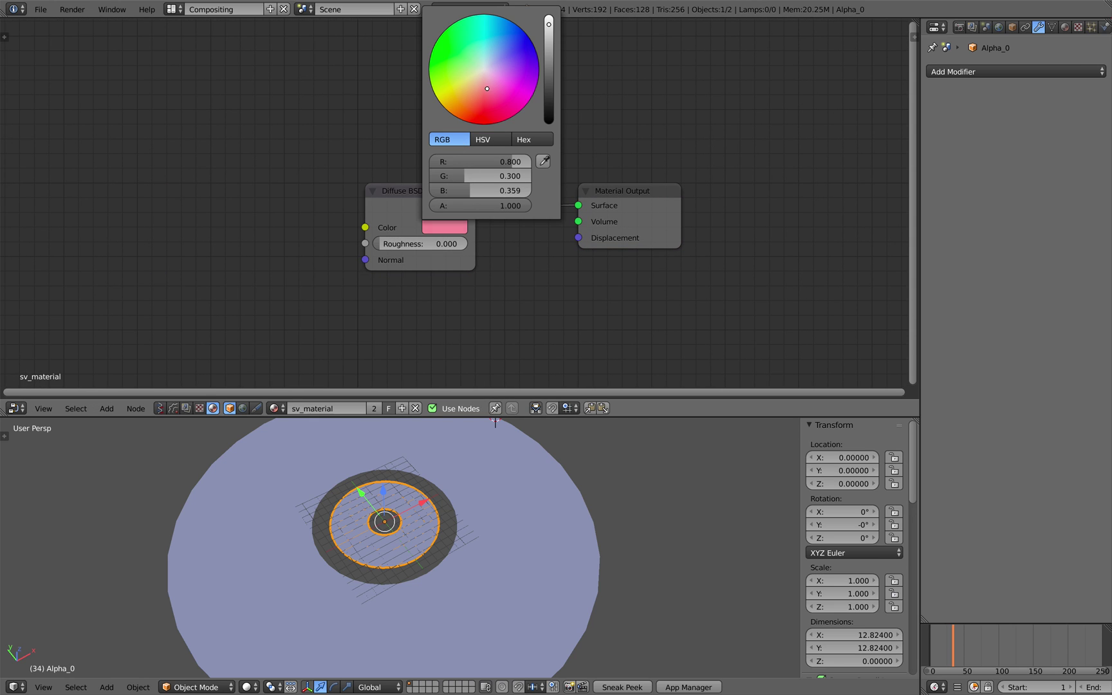
- Display the viewport in Material shading, deselect everything, and save over the current file
left_click(258, 685)
left_click(286, 612)
key("a")
scroll(475, 554, "down", 2)
key("ctrl+s")
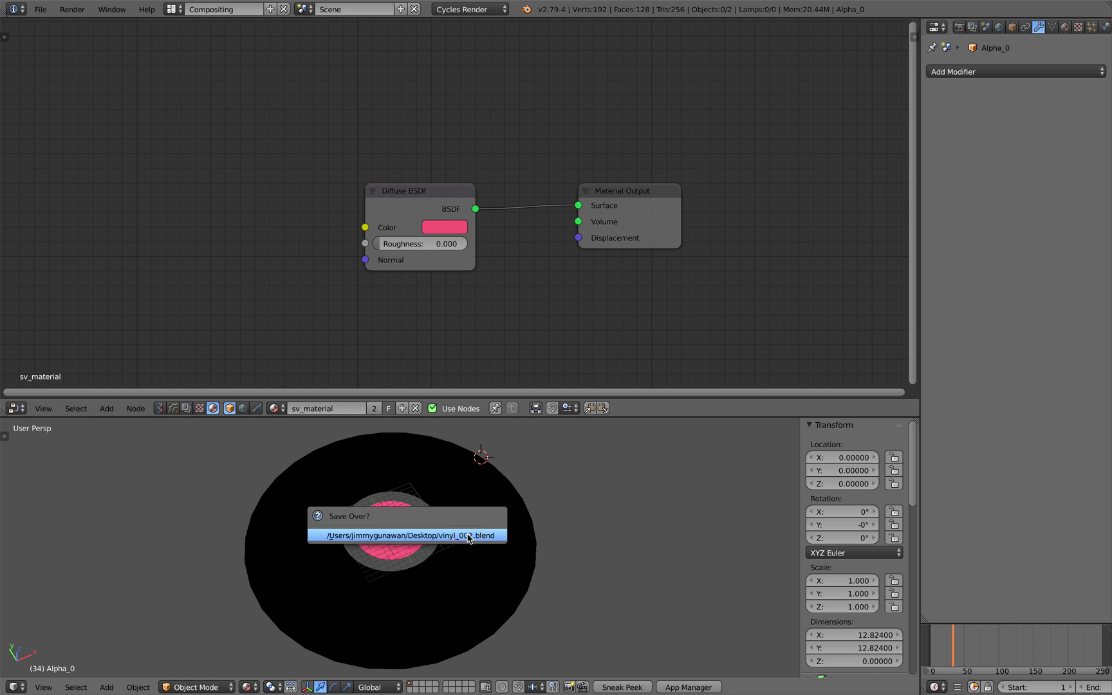
left_click(469, 536)
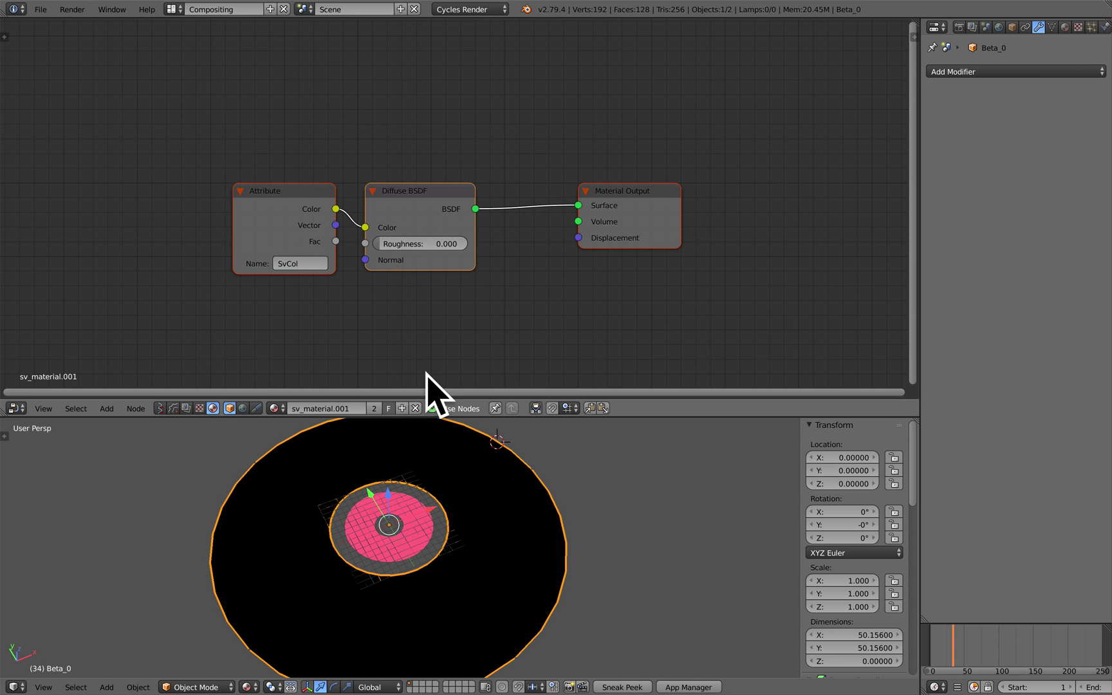
- Return the node editor to the Sverchok tree NodeTree.001 and save over the current file
left_click(159, 408)
left_click(233, 408)
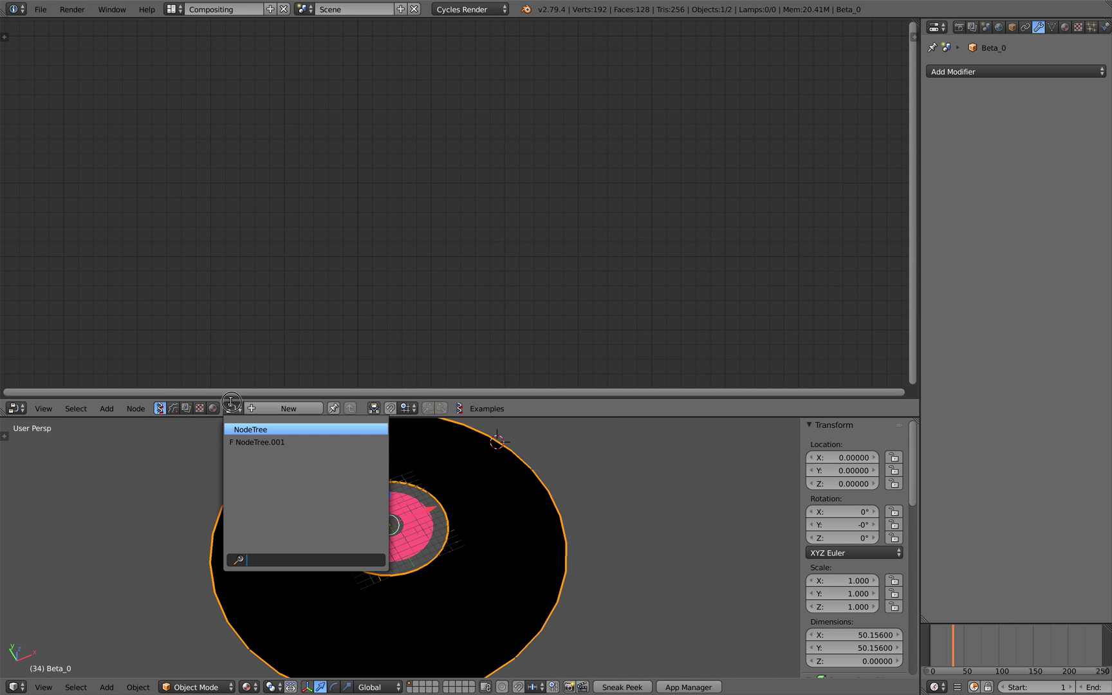
left_click(257, 439)
middle_click_drag(410, 503, 410, 511)
key("ctrl+s")
left_click(410, 510)
scroll(485, 315, "down", 4)
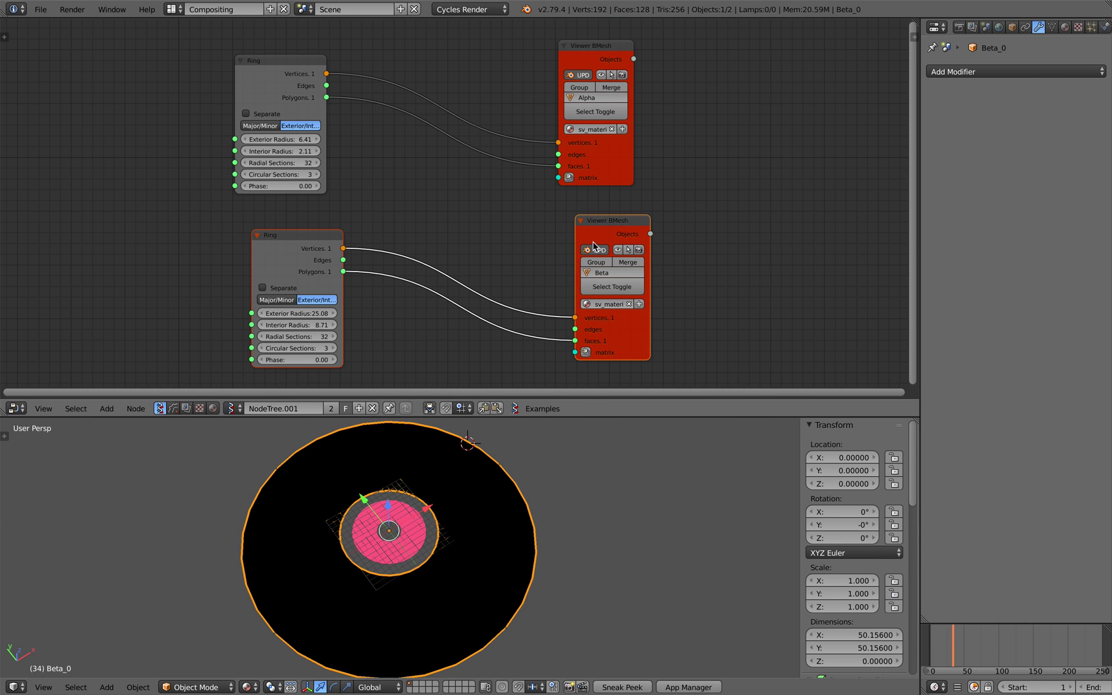
- Move the Beta Viewer BMesh node closer to the lower Ring node and save over the current file
left_click_drag(593, 240, 508, 229)
key("ctrl+s")
left_click(508, 228)
scroll(294, 300, "up", 1)
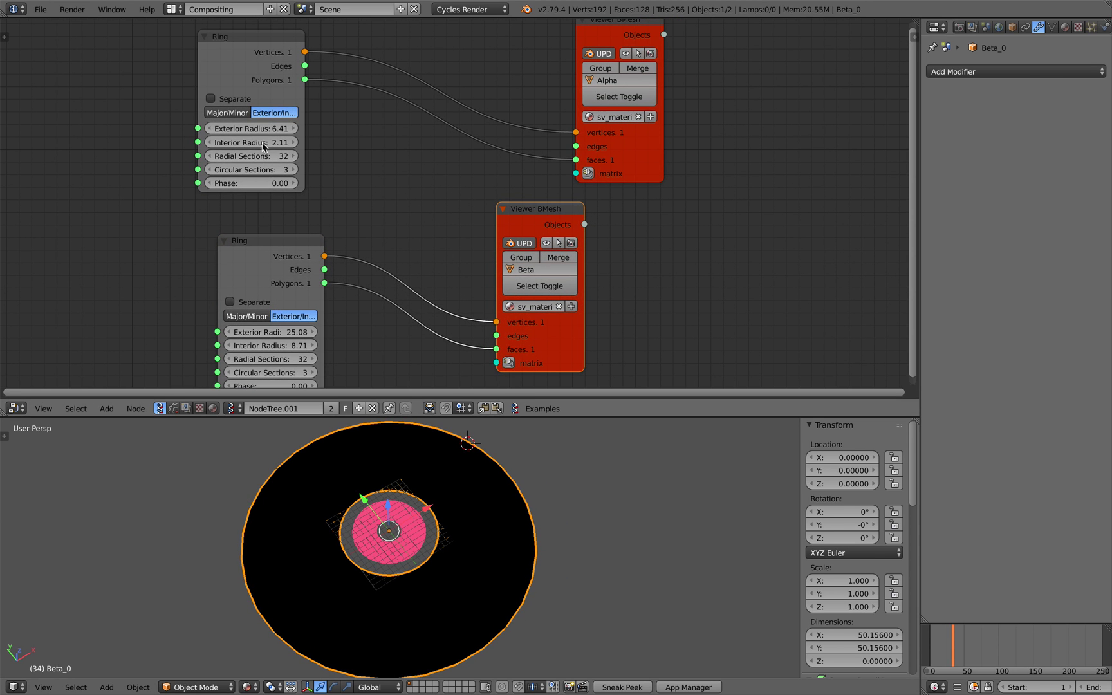
- Set the upper Ring's exterior radius to 7.34 and the lower Ring's interior radius to 8.26 to narrow the gap
mouse_move(263, 129)
left_mouse_down()
mouse_move(291, 128)
mouse_move(269, 129)
left_mouse_up()
key("a")
scroll(448, 458, "up", 3)
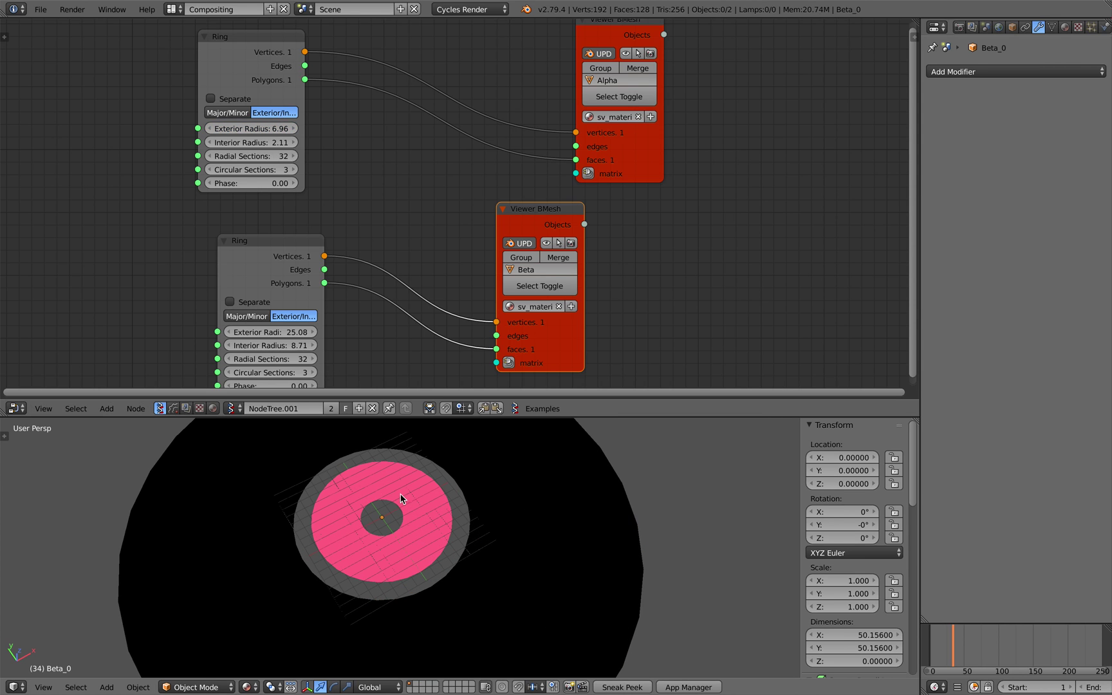
scroll(401, 495, "down", 1)
mouse_move(255, 129)
left_mouse_down()
mouse_move(283, 128)
mouse_move(264, 129)
left_mouse_up()
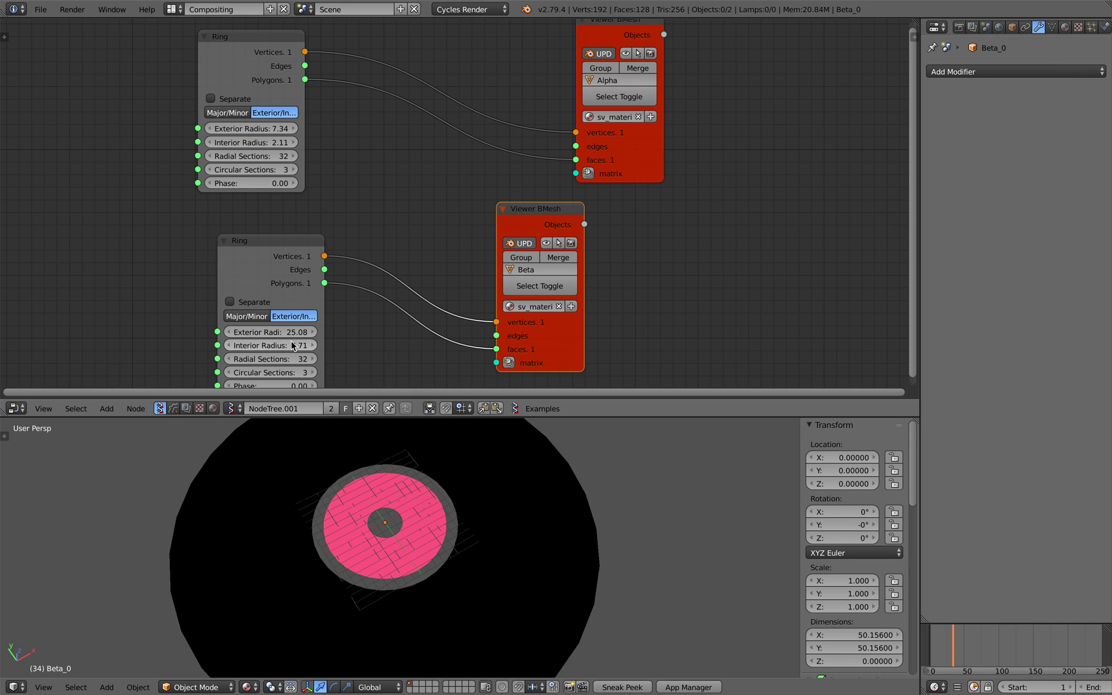
left_click_drag(289, 346, 287, 346)
scroll(193, 277, "down", 1)
- Add a Float node with value 8.00 and connect it to the upper Ring's Exterior Radius
middle_click_drag(97, 219, 180, 204)
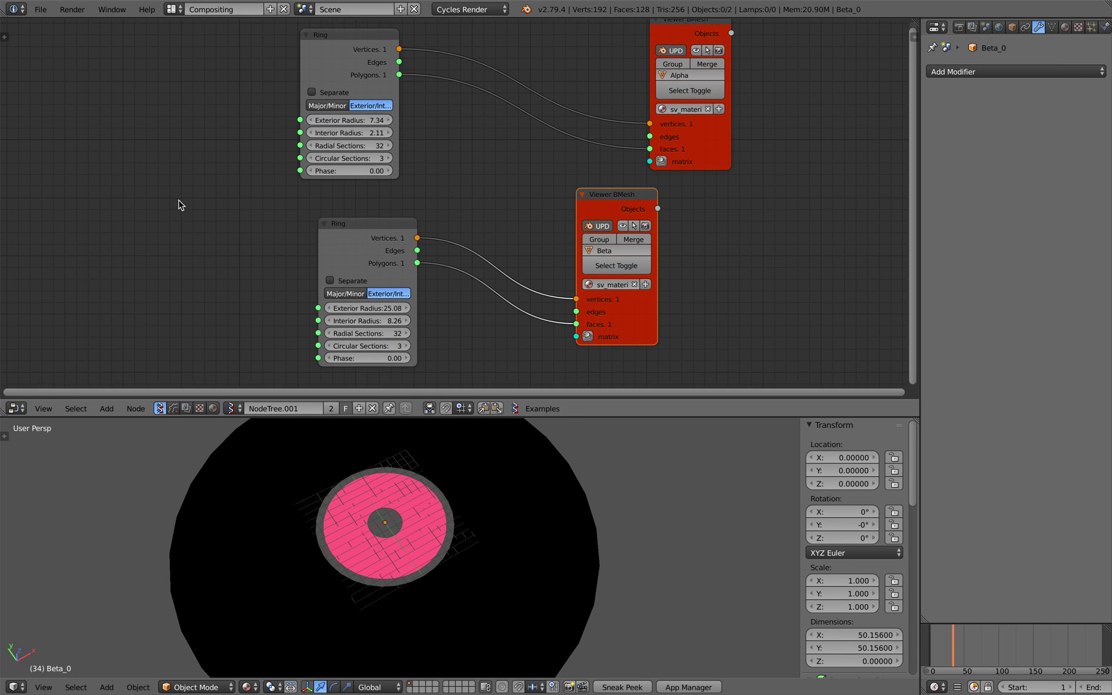
key("shift+a")
left_click(176, 200)
type("float")
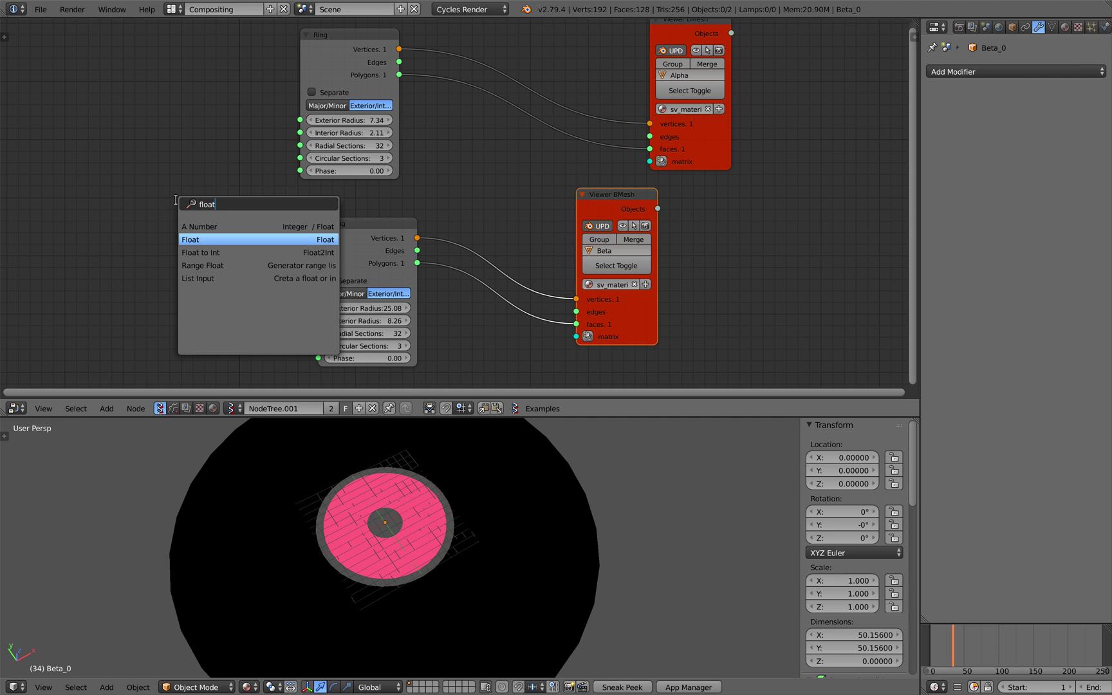
key("Return")
left_click(191, 211)
left_click_drag(190, 211, 264, 132)
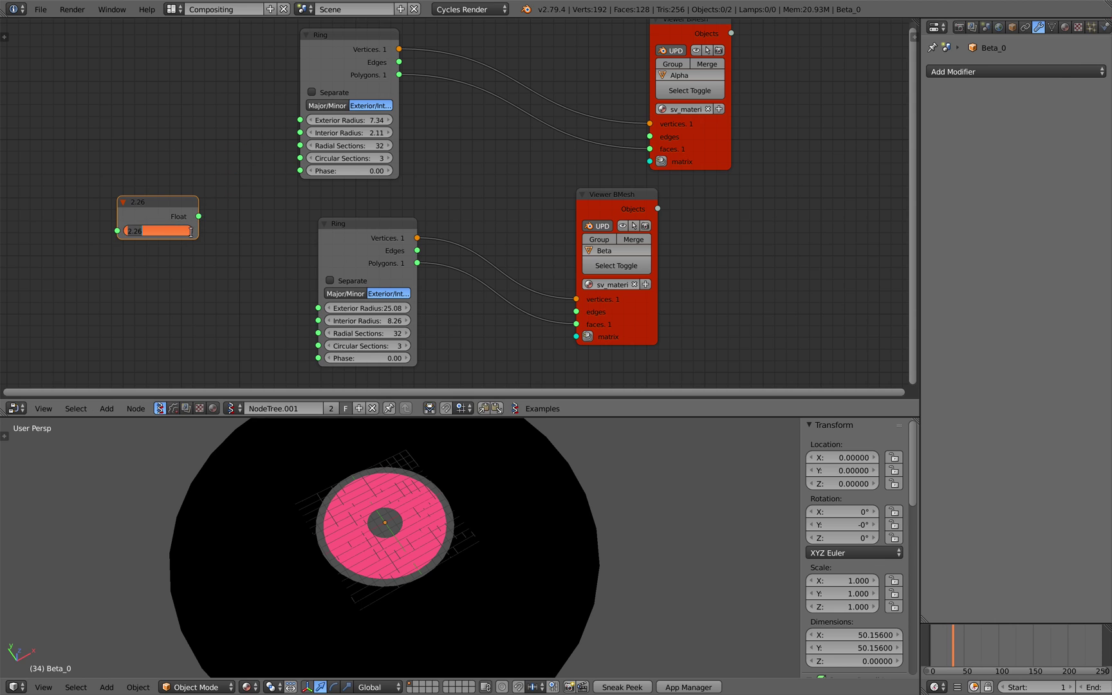
left_click_drag(199, 215, 262, 144)
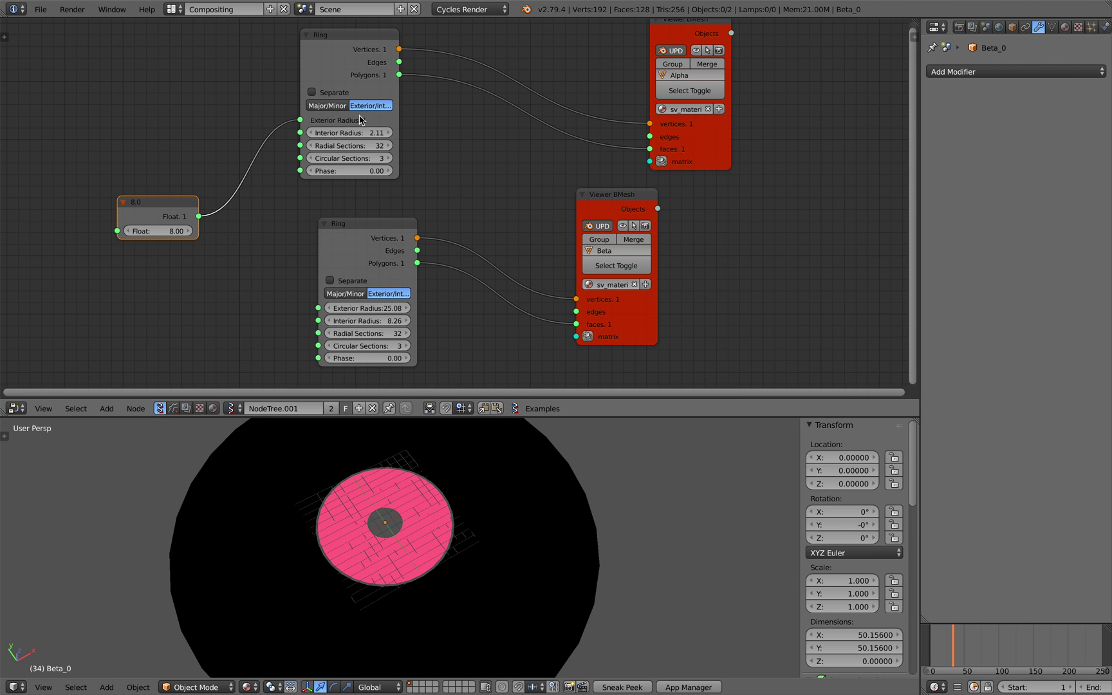
- Connect the Float node to the lower Ring's Interior Radius as well, with Float at 8.37 and that ring's exterior radius at 25.68
left_click_drag(158, 231, 217, 232)
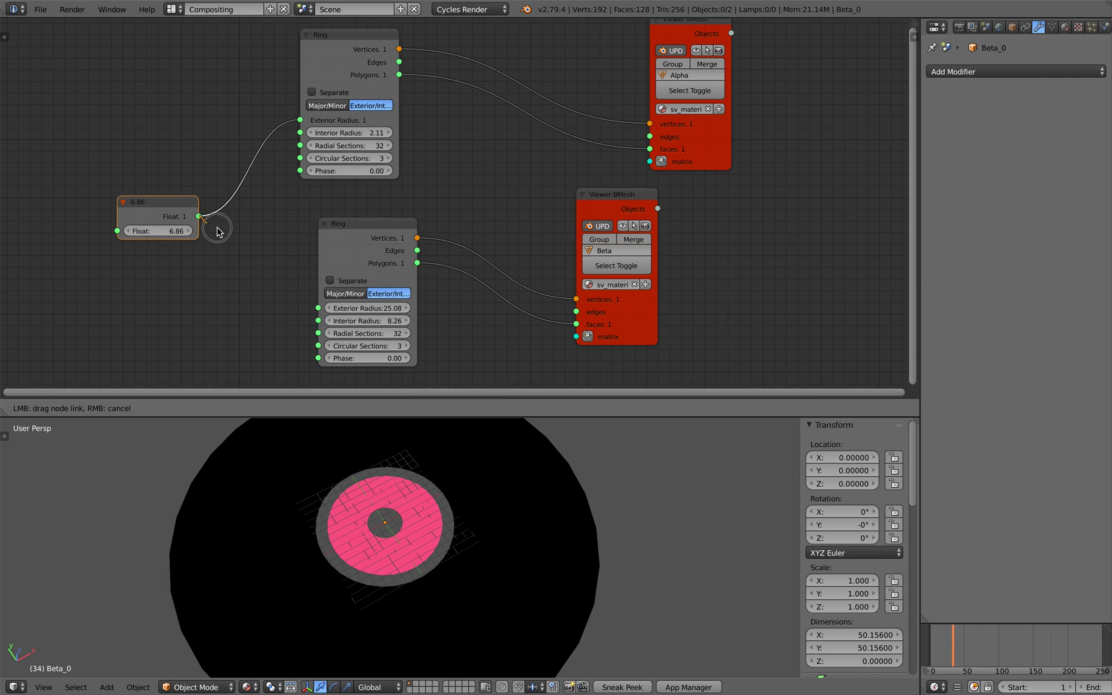
left_click_drag(322, 322, 318, 321)
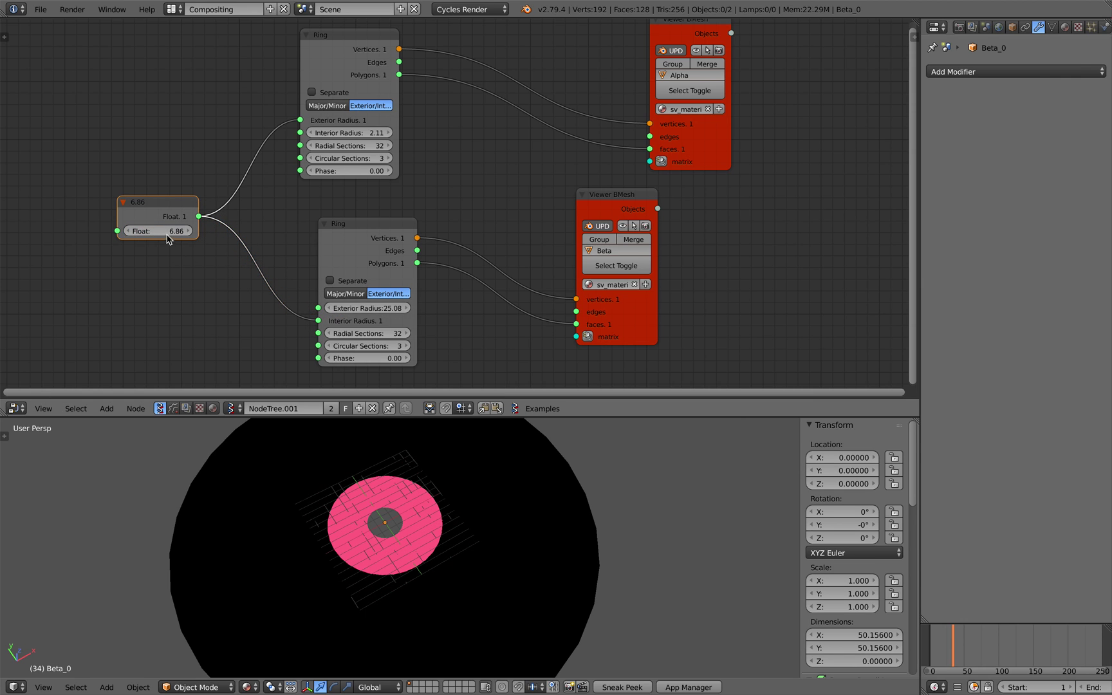
mouse_move(157, 231)
left_mouse_down()
mouse_move(175, 230)
mouse_move(164, 231)
left_mouse_up()
scroll(357, 496, "down", 3)
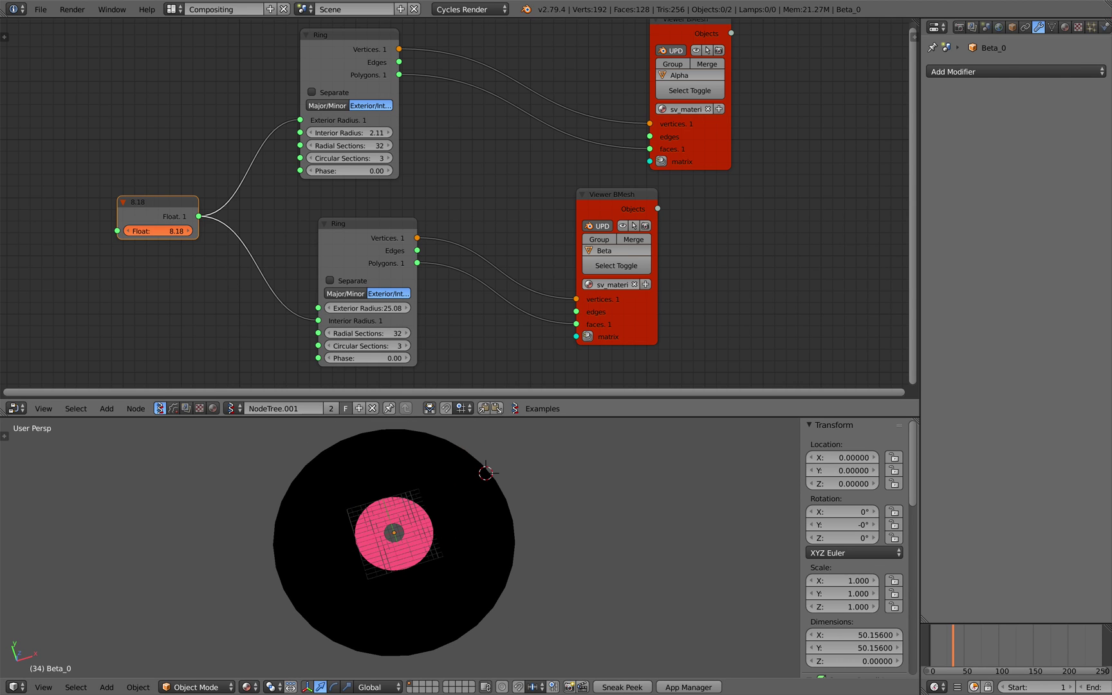
left_click_drag(367, 308, 370, 307)
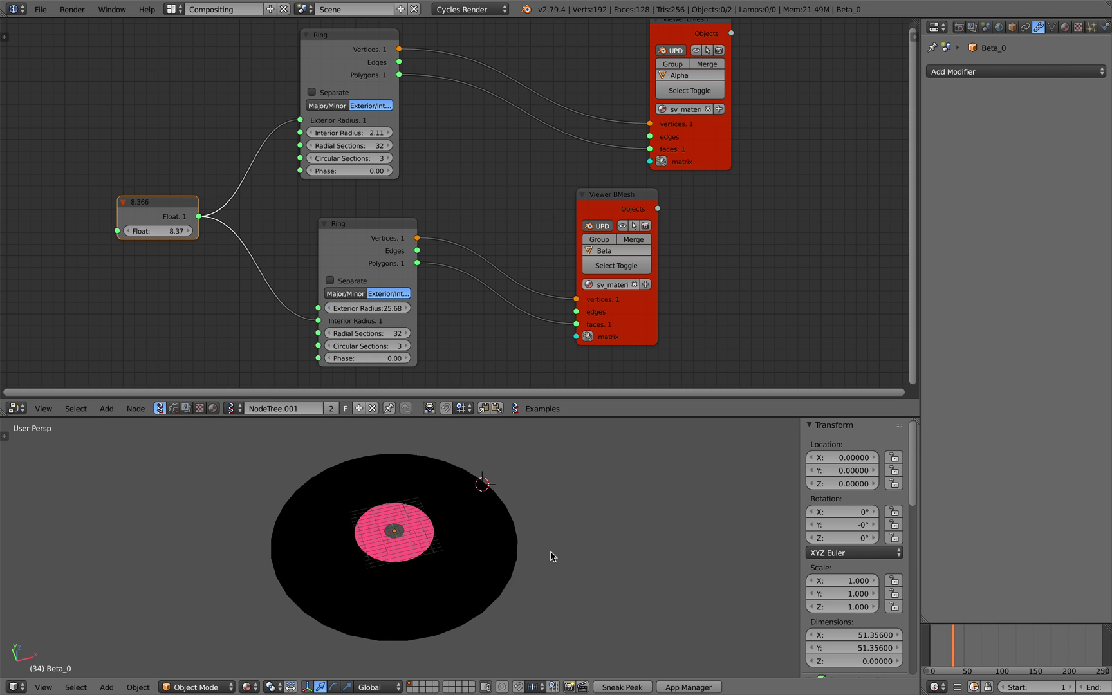
- Duplicate both record discs and place the copies about 62.93 units along the X axis
middle_click_drag(551, 556, 487, 527)
right_click(486, 524)
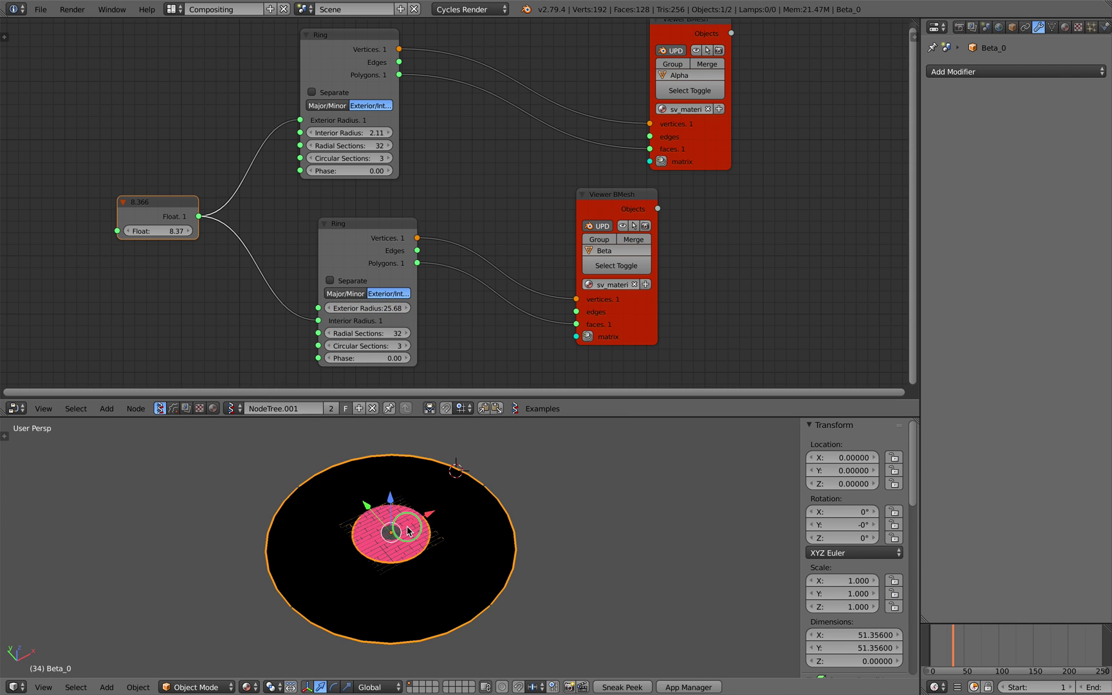
right_click(407, 526, "shift")
scroll(406, 524, "down", 3)
key("shift+d")
key("x")
left_click(547, 498)
- Add a Solidify modifier to the copied outer disc with a thickness of 0.12
right_click(556, 487)
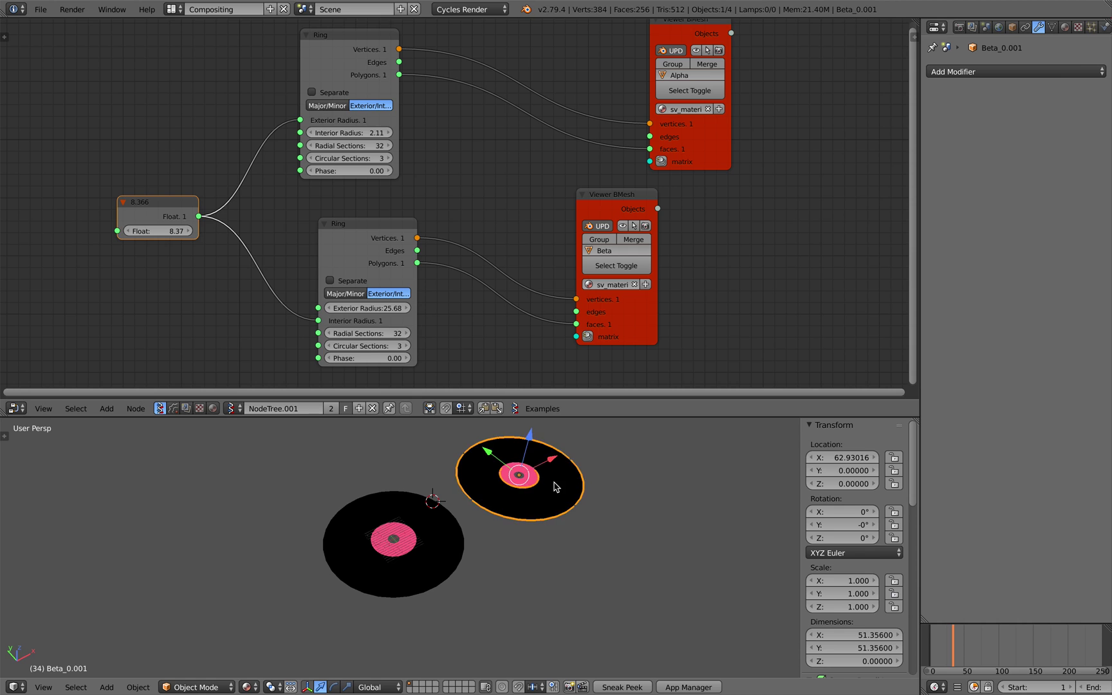
scroll(422, 551, "up", 3)
middle_click_drag(556, 487, 377, 543, "shift")
left_click(948, 71)
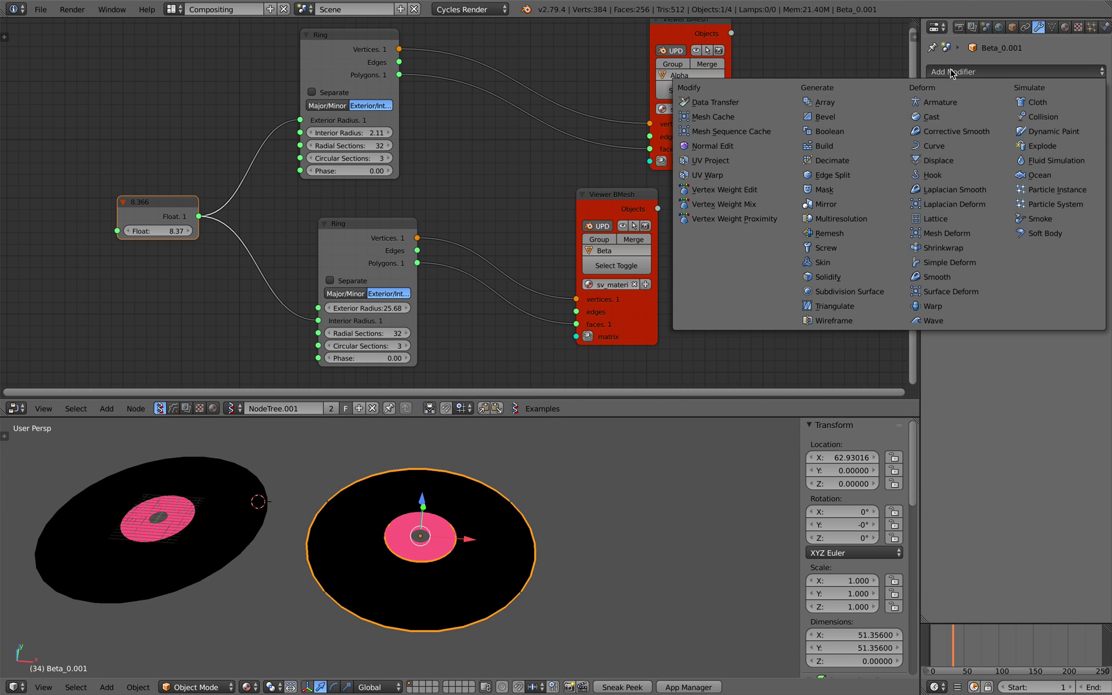
left_click(868, 282)
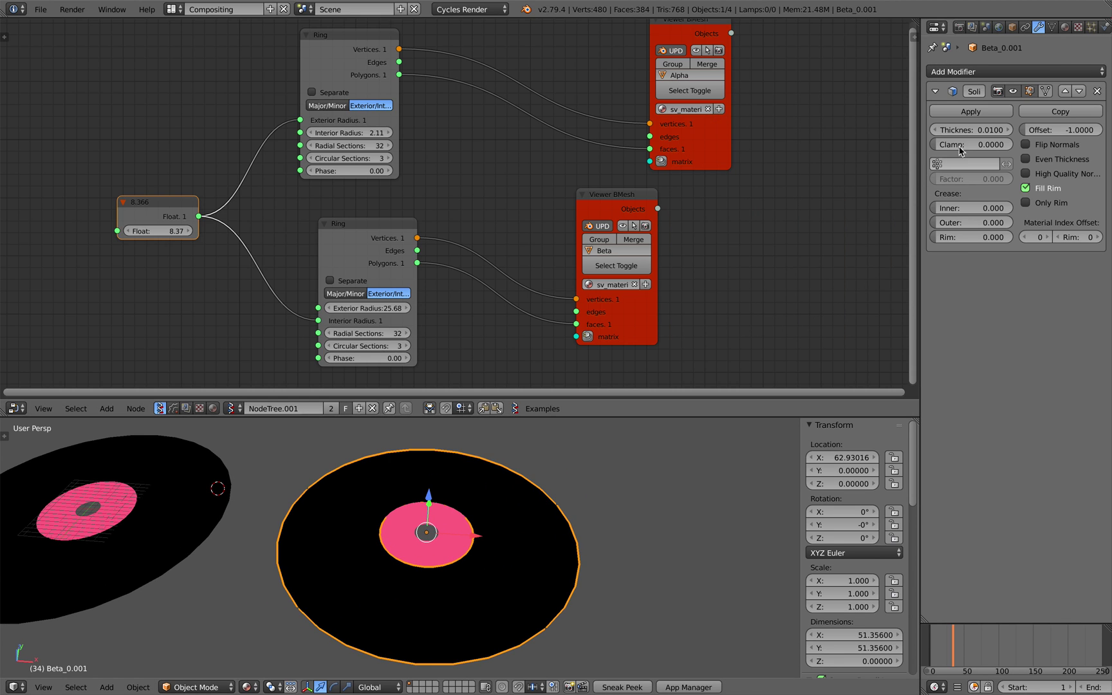
left_click_drag(971, 130, 978, 130)
scroll(646, 512, "down", 1)
- Switch the viewport to Solid shading and raise the copied disc's Solidify thickness to about 0.78
left_click(250, 686)
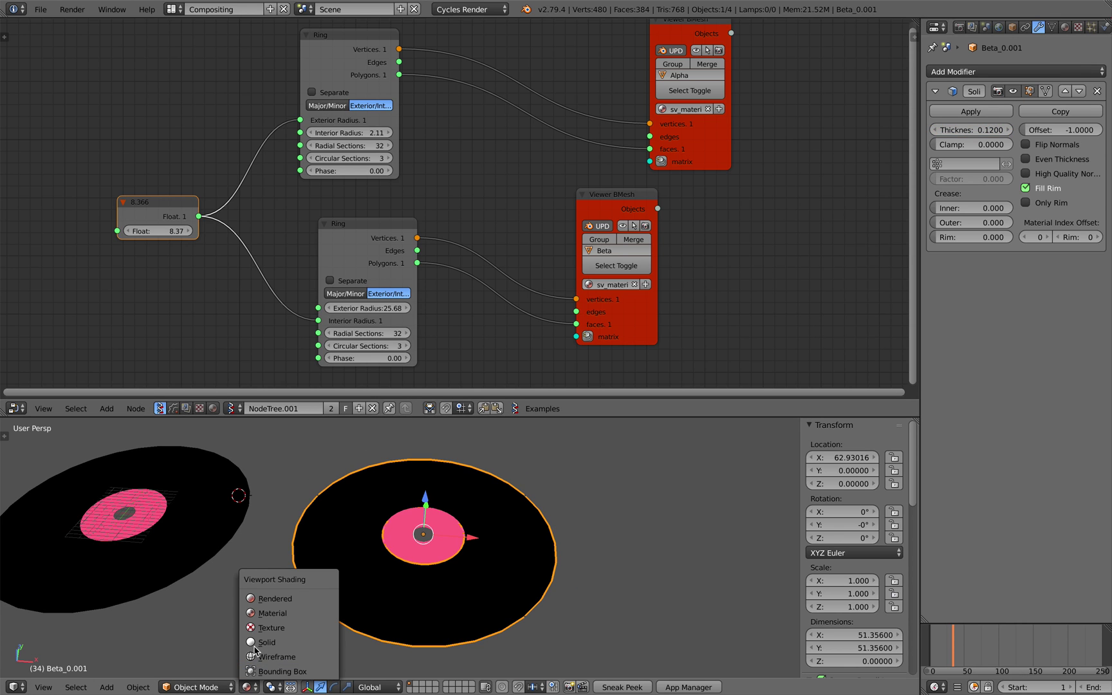
left_click(264, 641)
mouse_move(451, 552)
middle_mouse_down()
mouse_move(487, 546)
mouse_move(544, 464)
middle_mouse_up()
scroll(487, 546, "up", 2)
key("a")
scroll(522, 513, "down", 1)
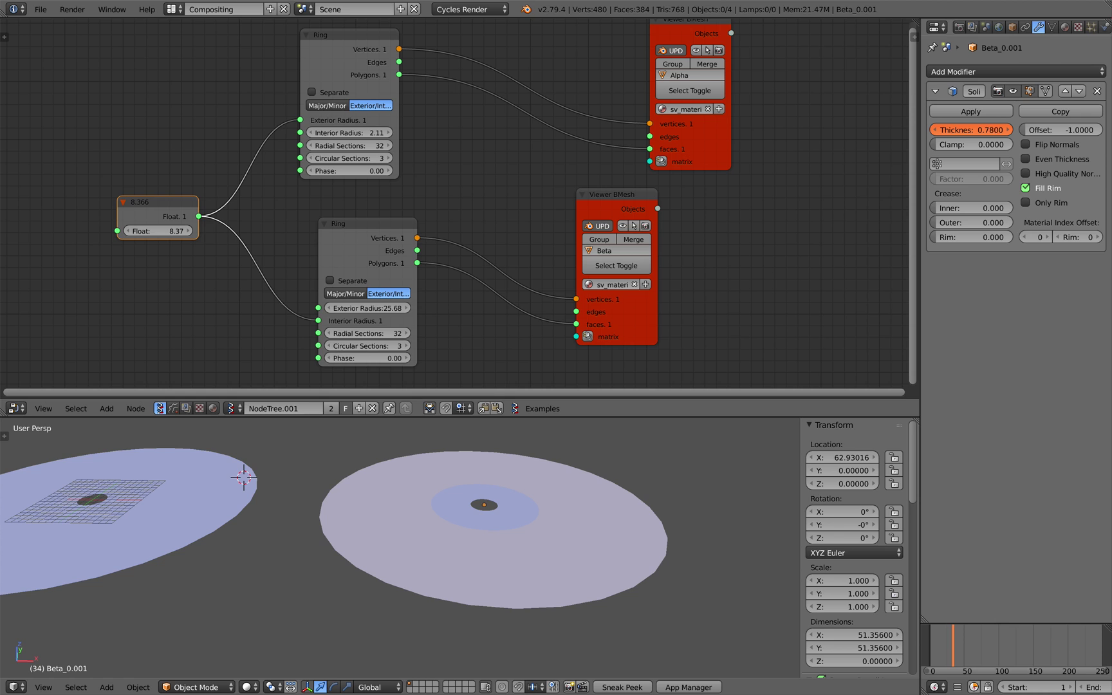
left_click_drag(971, 130, 978, 130)
- Select the copied inner label disc and move it up off the copied outer disc
right_click(605, 519)
middle_click_drag(605, 519, 554, 479)
right_click(526, 533)
key("g")
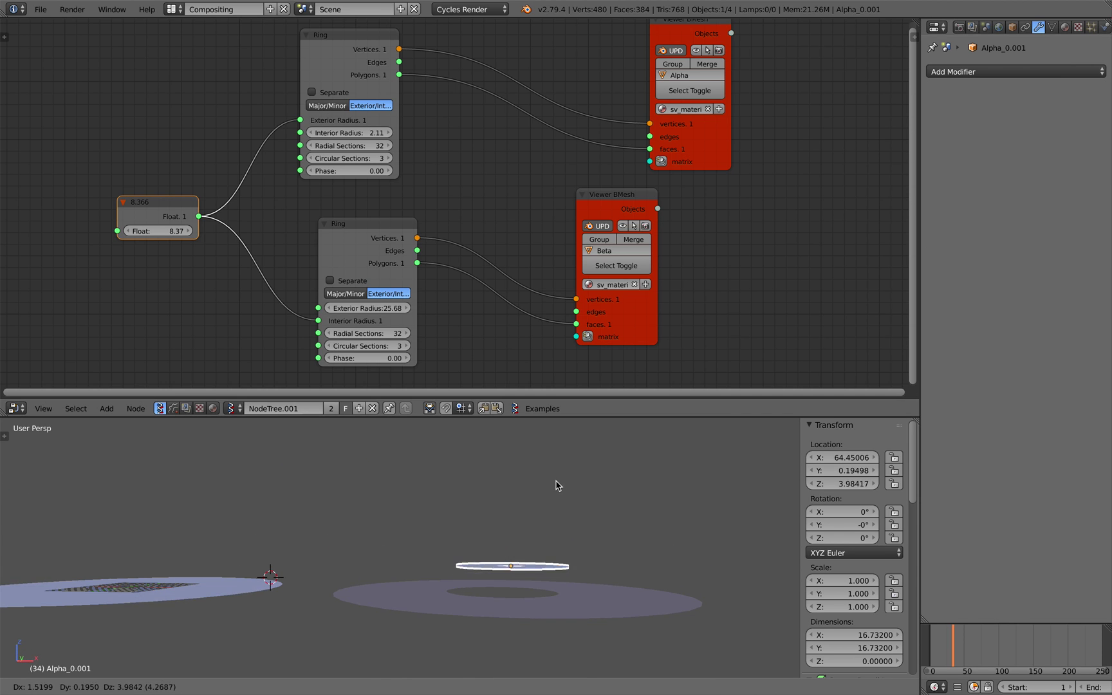
left_click(559, 495)
scroll(544, 525, "up", 3)
mouse_move(483, 574)
middle_mouse_down()
mouse_move(464, 584)
mouse_move(487, 587)
middle_mouse_up()
scroll(486, 584, "down", 4)
- Box-select the duplicated record discs and delete them
key("a")
key("a")
scroll(474, 565, "down", 3)
key("a")
key("b")
left_click_drag(417, 512, 479, 605)
key("x")
left_click(481, 616)
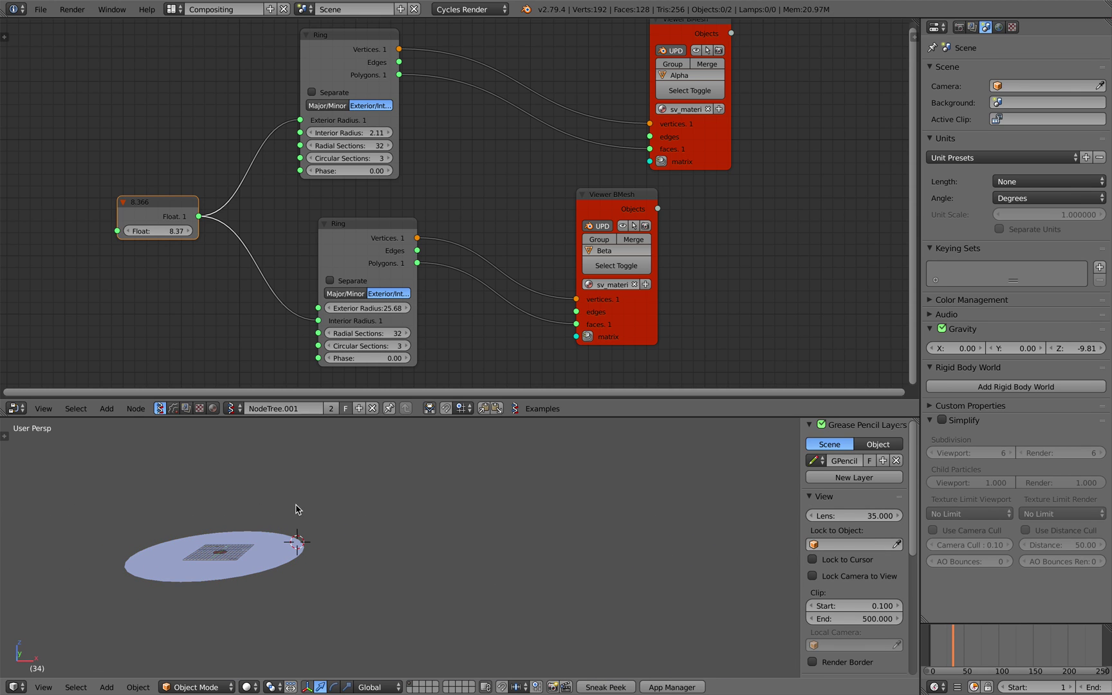
- Center the original record in the viewport, view it from above, and switch to Rendered shading
middle_click_drag(297, 509, 492, 518, "shift")
middle_click_drag(492, 517, 502, 621)
left_click(251, 689)
left_click(278, 599)
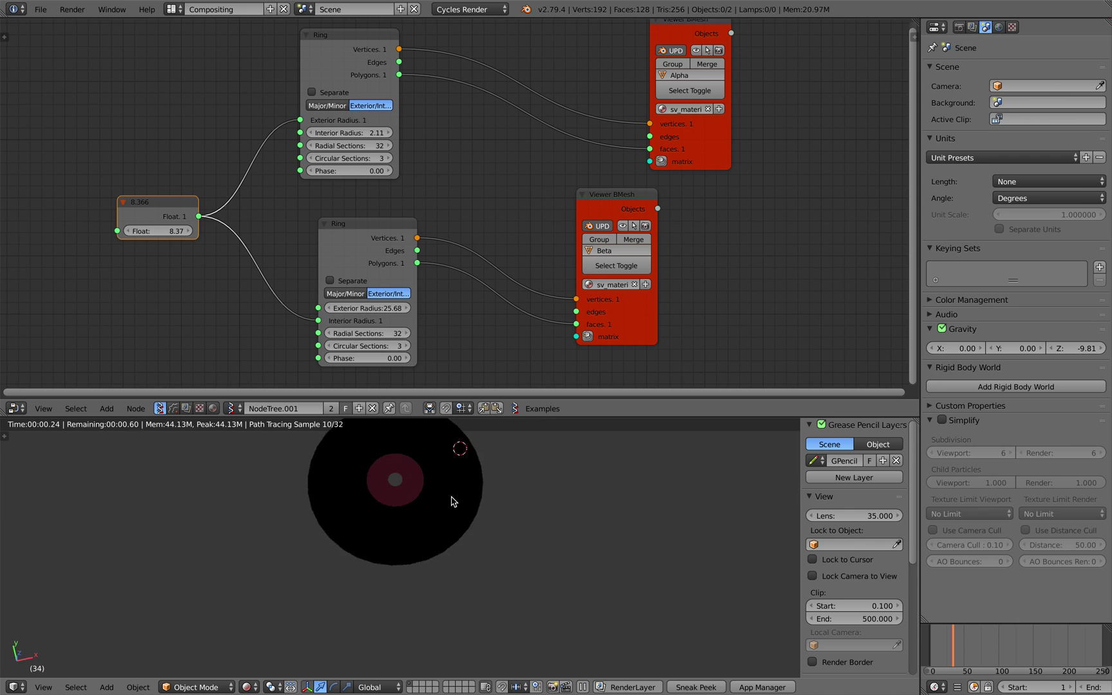
- Save over the existing vinyl_002.blend file and select the record's inner label disc
mouse_move(452, 515)
middle_mouse_down()
mouse_move(460, 504)
mouse_move(442, 516)
middle_mouse_up()
scroll(460, 504, "up", 2)
left_click(255, 688)
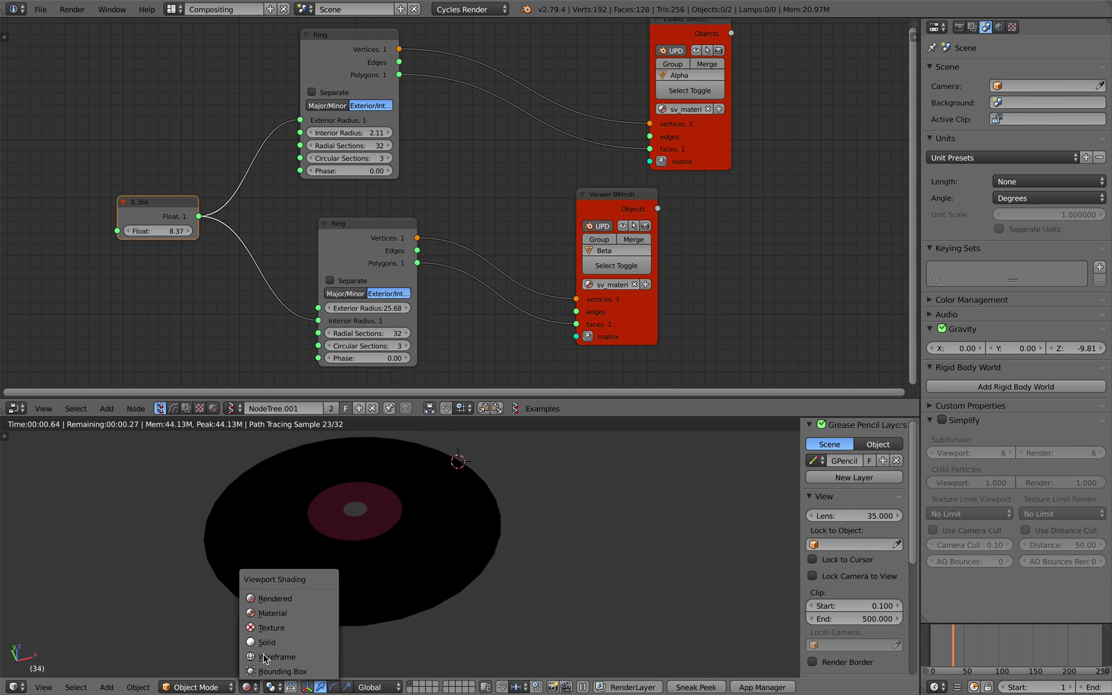
middle_click_drag(555, 547, 540, 549)
key("ctrl+s")
left_click(540, 547)
middle_click_drag(504, 512, 508, 539, "shift")
right_click(435, 525)
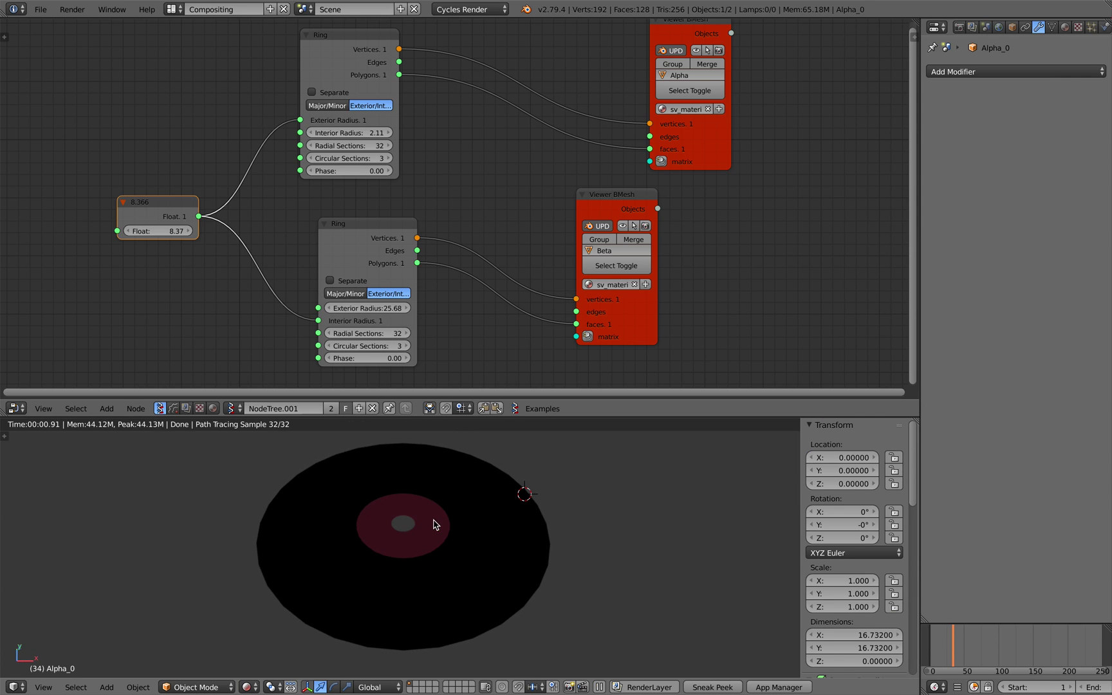
- Switch to the browser, examine the vinyl record image results for how the grooves look, and return to Blender
key("ctrl+Right")
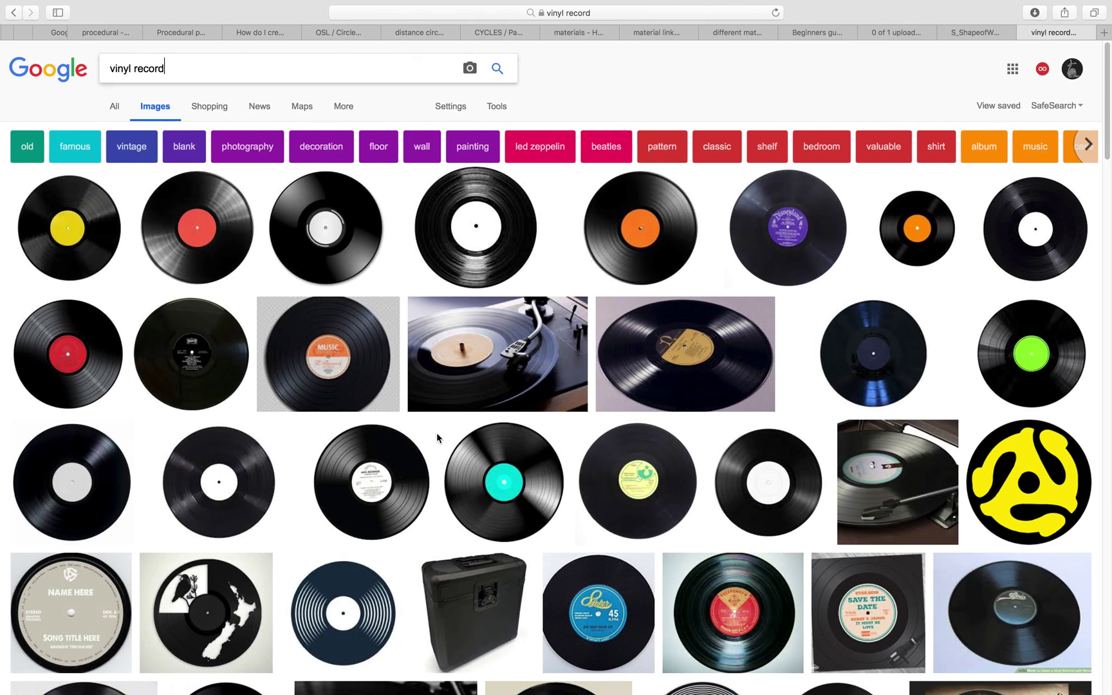
key("ctrl+Left")
key("ctrl+Right")
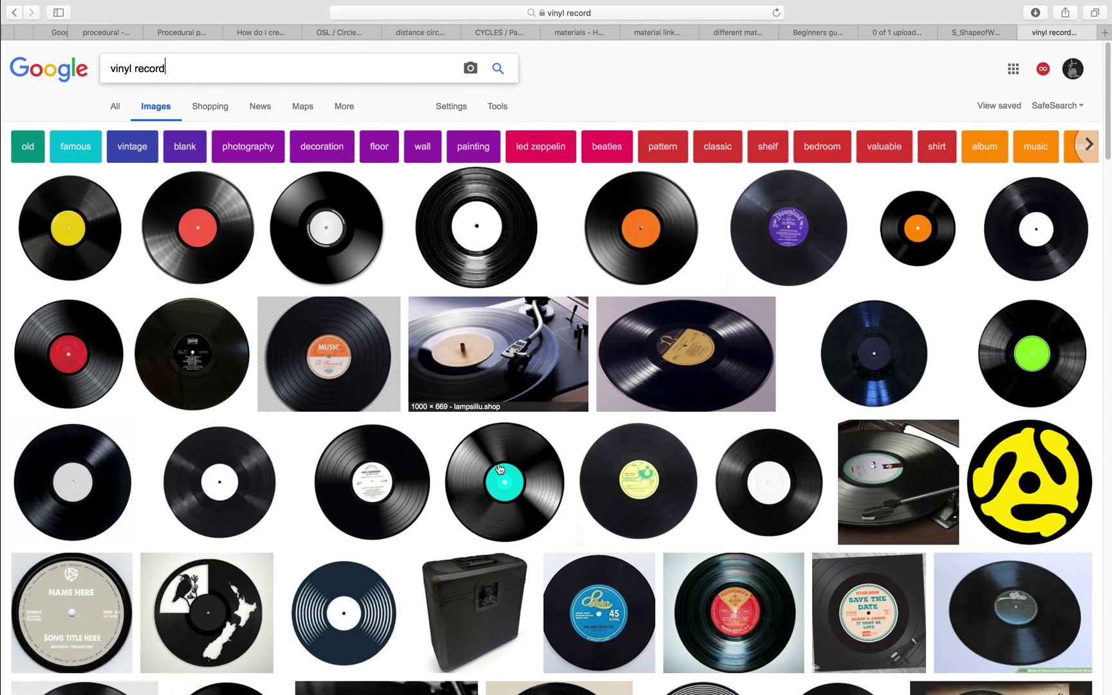
scroll(658, 491, "down", 1)
scroll(651, 484, "down", 1)
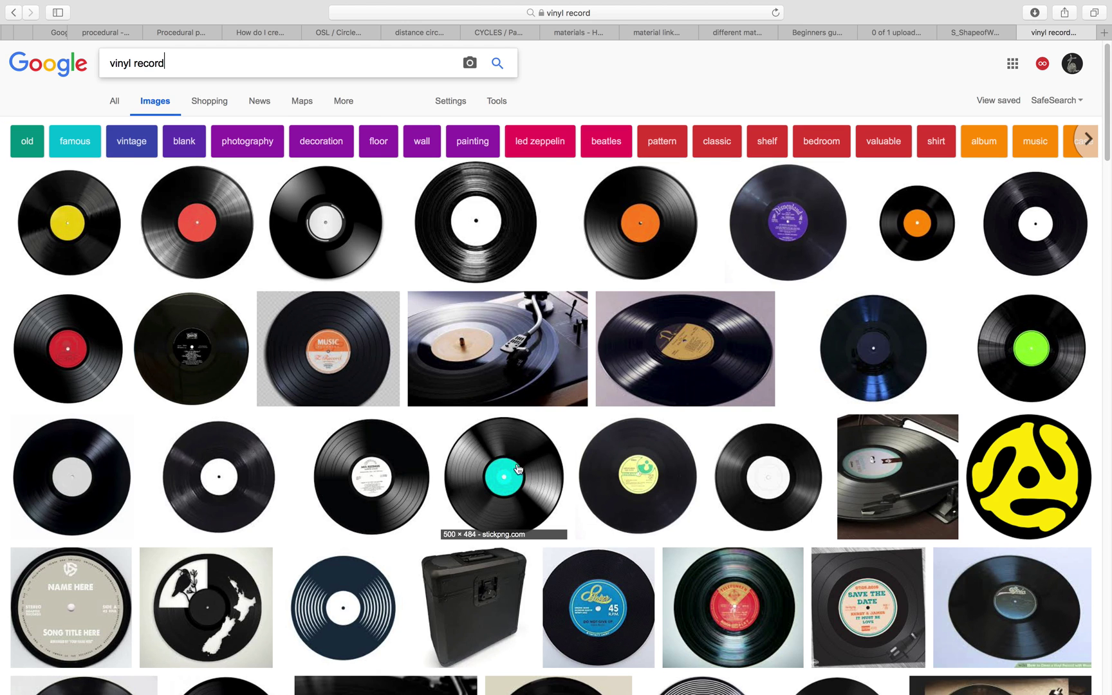
scroll(508, 464, "down", 5)
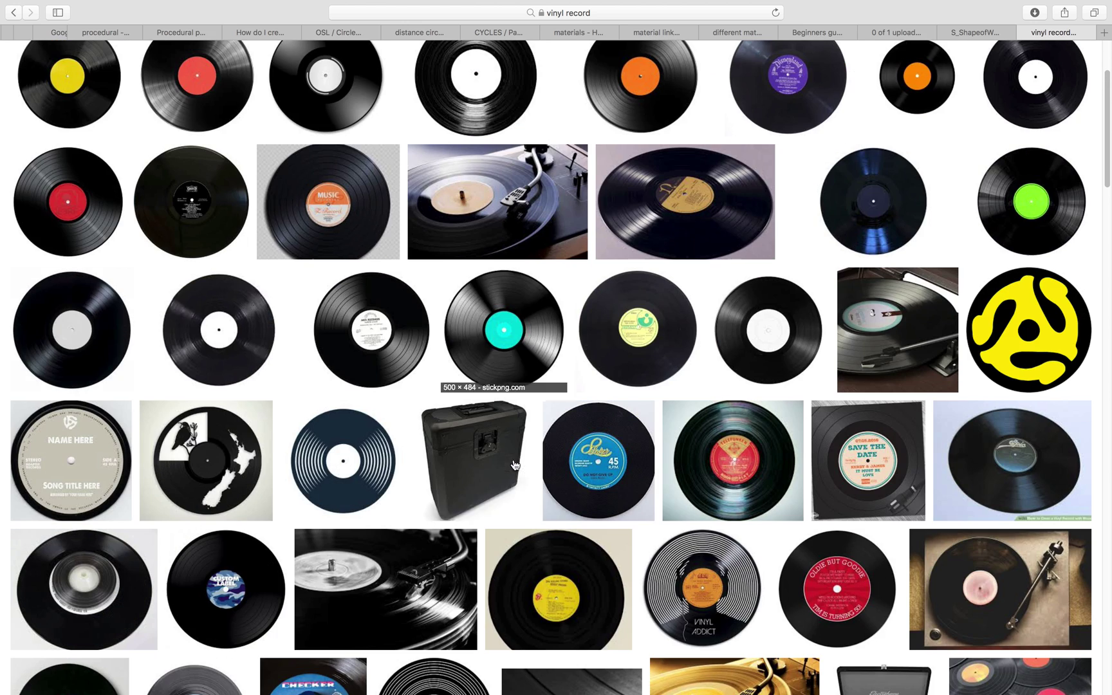
scroll(352, 352, "down", 10)
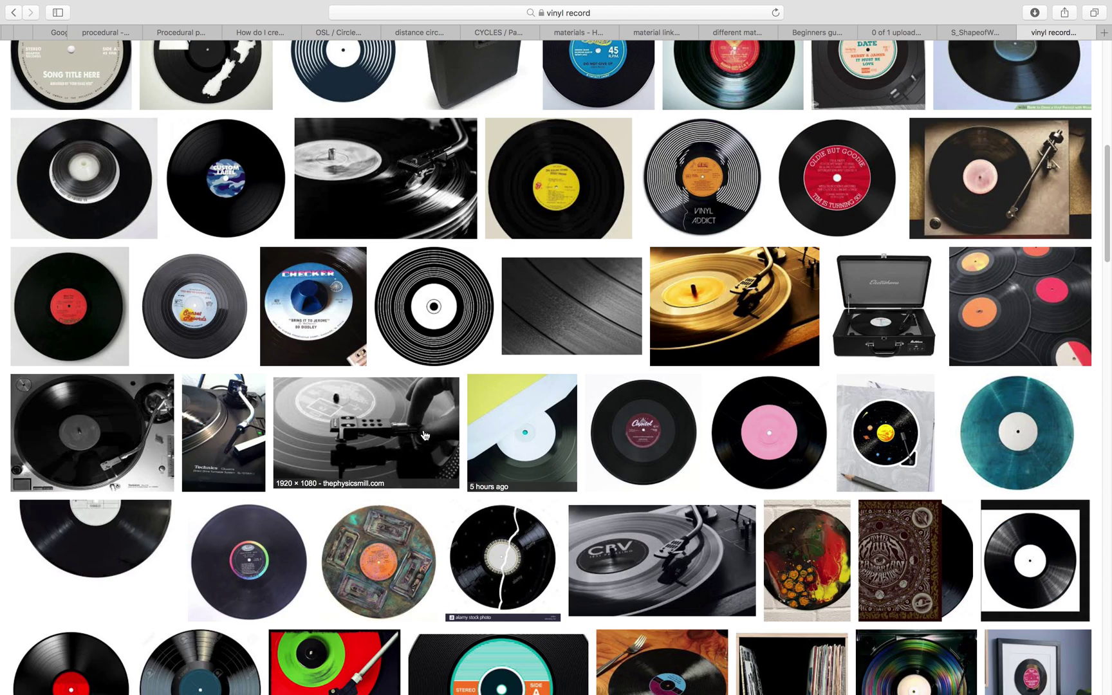
key("ctrl+Left")
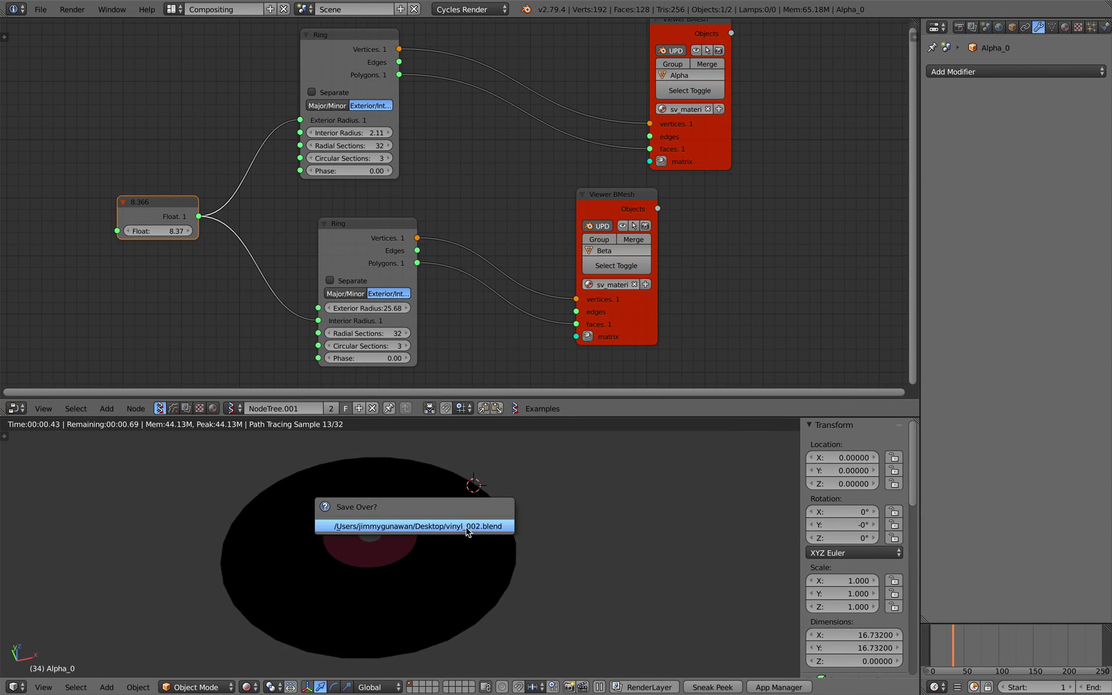
- Select the outer disc and show its shader material nodes in the node editor
right_click(390, 497)
scroll(354, 347, "down", 3)
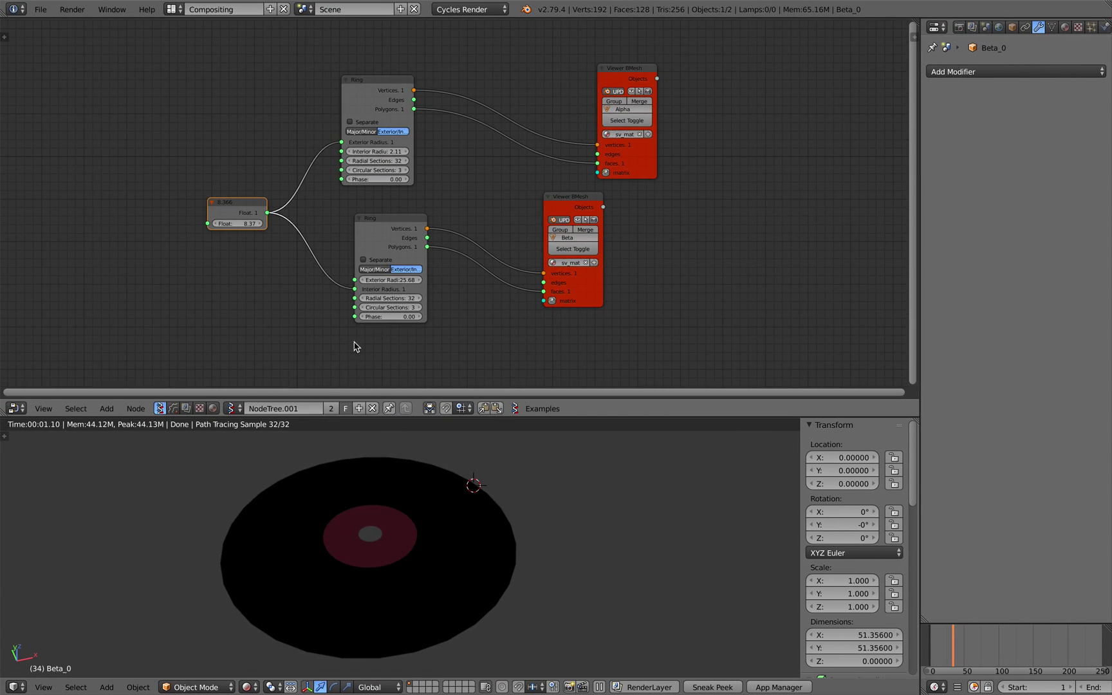
left_click(213, 408)
scroll(342, 219, "up", 5)
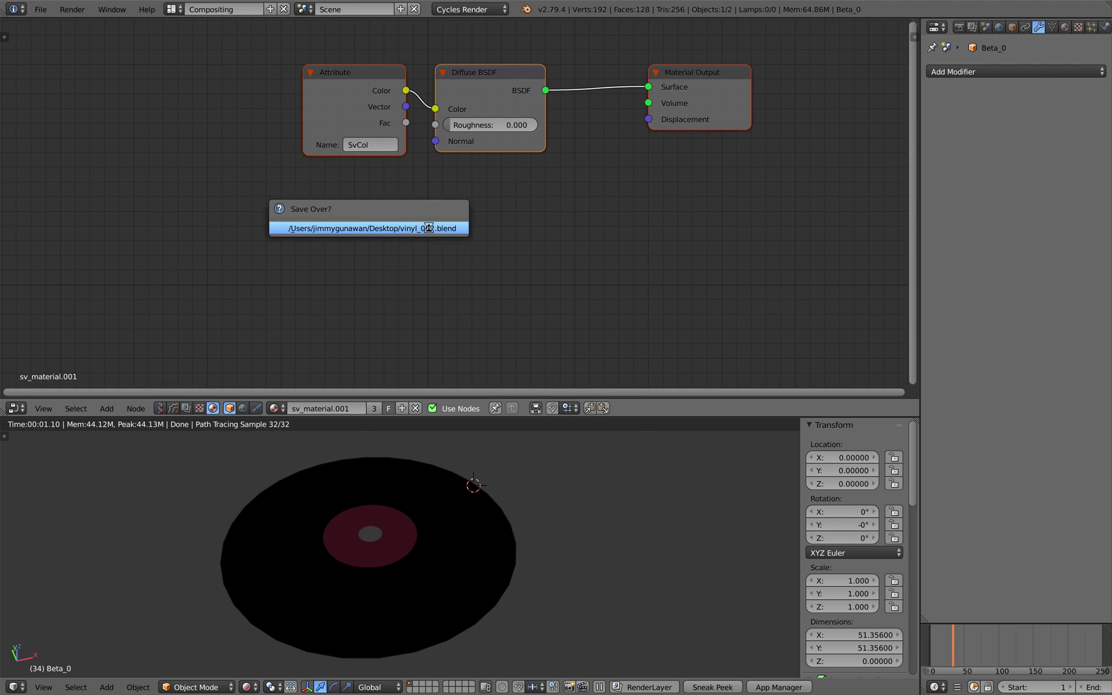
- Add a Texture Coordinate node and a Wave Texture node ahead of the Attribute node in the disc material
key("shift+a")
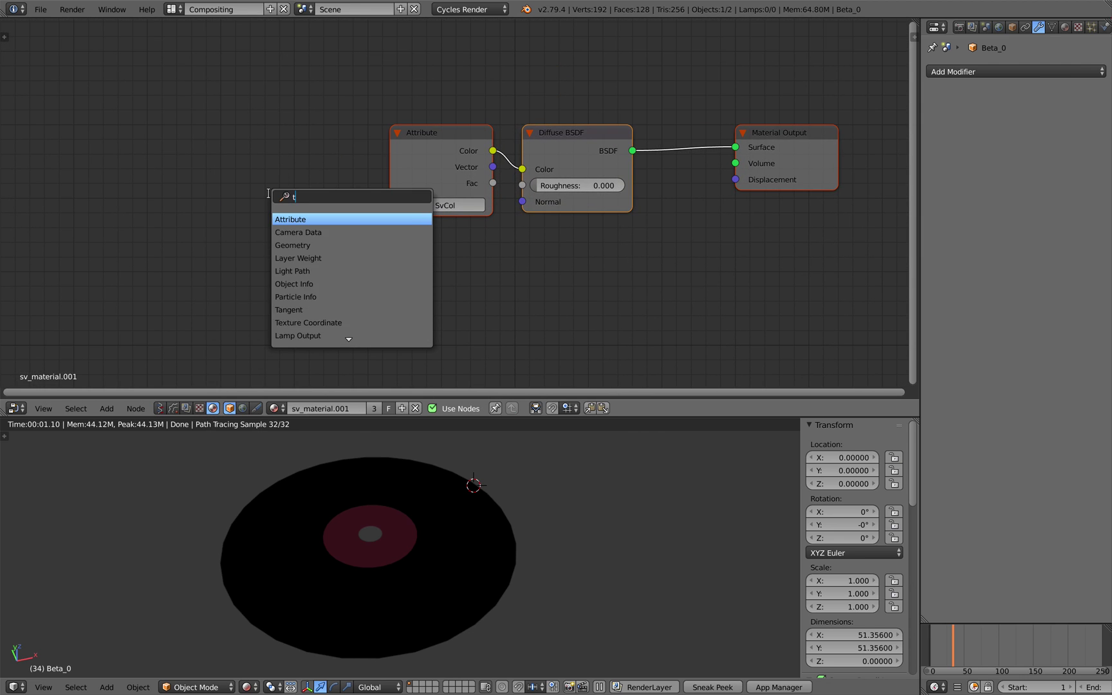
key("Return")
left_click(89, 153)
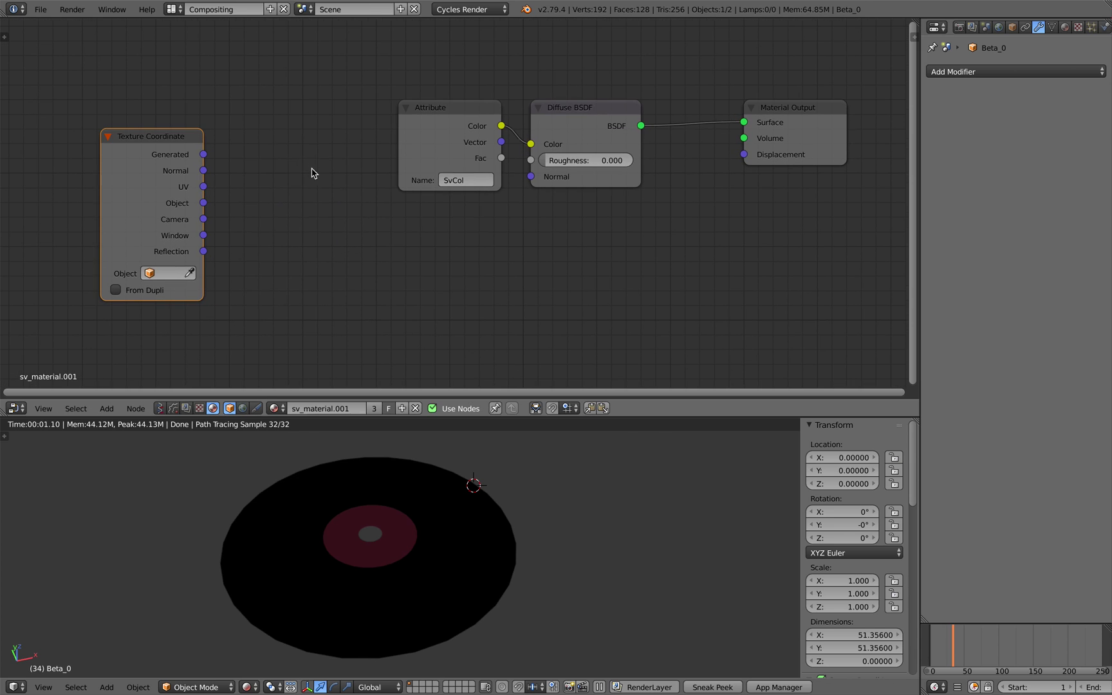
key("shift+a")
key("Return")
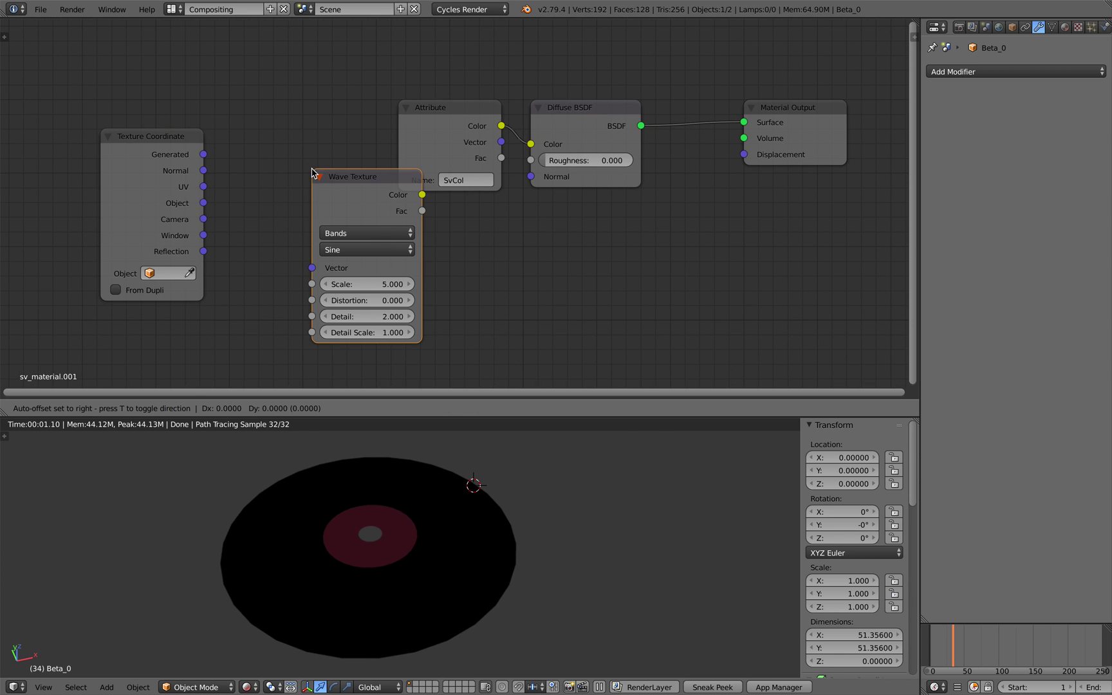
left_click(288, 135)
left_click_drag(412, 115, 417, 138)
left_click_drag(350, 144, 335, 142)
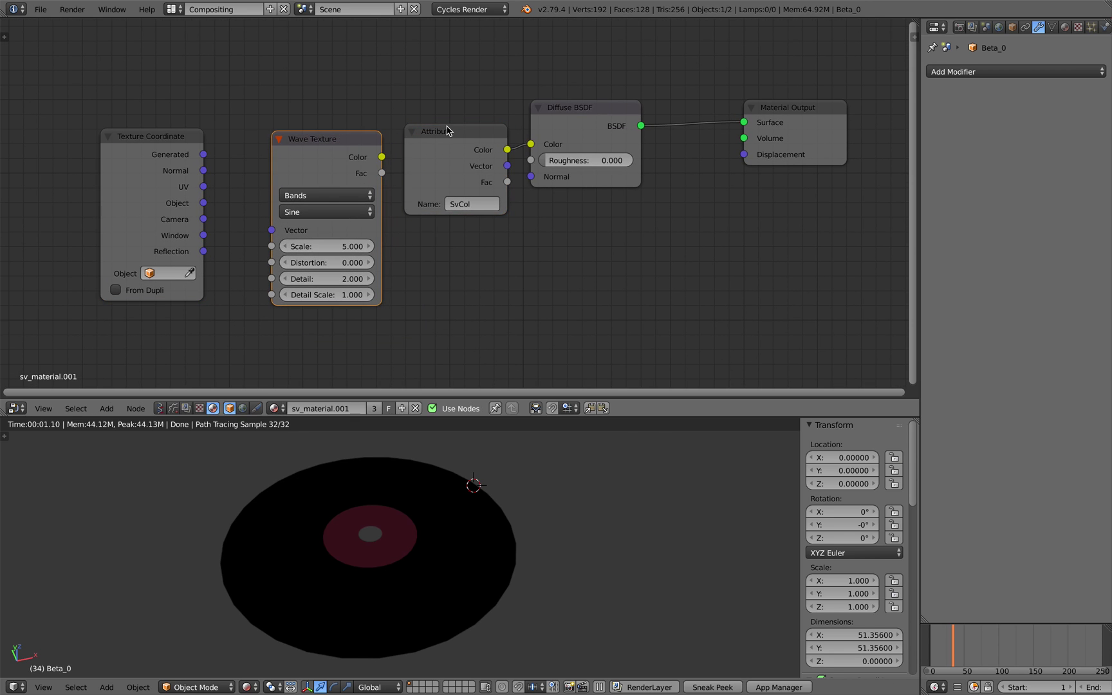
left_click_drag(449, 132, 444, 133)
- Add a Mapping node between the Texture Coordinate and Wave Texture nodes and save the file
scroll(444, 133, "down", 4)
middle_click_drag(196, 156, 281, 149)
left_click_drag(280, 150, 140, 148)
left_click_drag(271, 150, 236, 148)
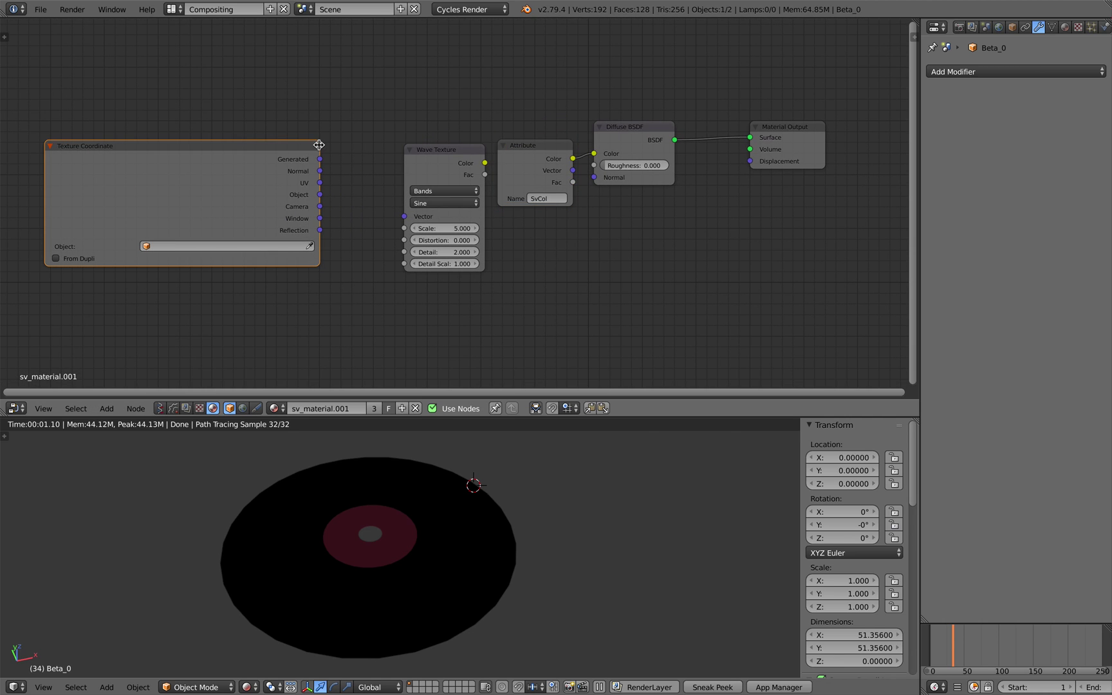
left_click_drag(320, 144, 184, 136)
key("shift+a")
left_click(274, 123)
type("mapp")
key("Return")
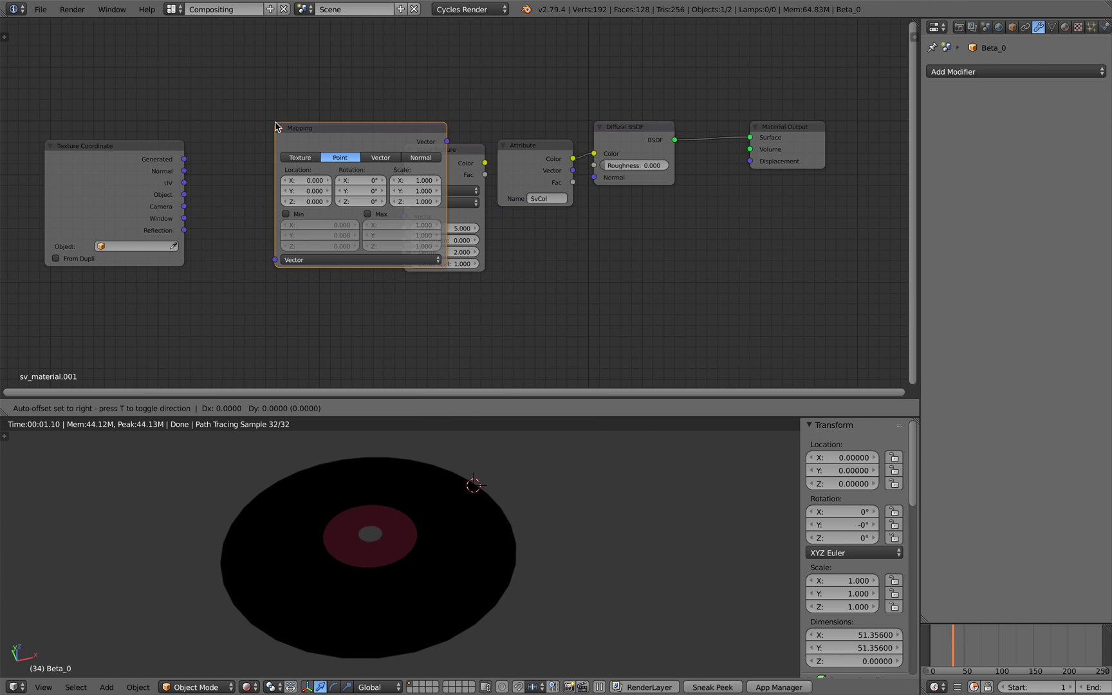
left_click(199, 146)
key("ctrl+s")
left_click(199, 147)
- Link the Texture Coordinate's Generated output through Mapping and Wave Texture into the Diffuse BSDF's Color
middle_click_drag(120, 149, 186, 106)
scroll(186, 106, "up", 2)
left_click_drag(185, 105, 239, 246)
mouse_move(409, 107)
left_mouse_down()
mouse_move(373, 120)
mouse_move(416, 127)
left_mouse_up()
left_click_drag(468, 165, 473, 169)
middle_click_drag(529, 106, 507, 108)
left_click_drag(513, 99, 485, 92)
middle_click_drag(497, 89, 375, 146)
left_click_drag(395, 158, 549, 155)
- Delete the unlinked Attribute node from the disc material and save the file
left_click_drag(478, 145, 471, 235)
key("x")
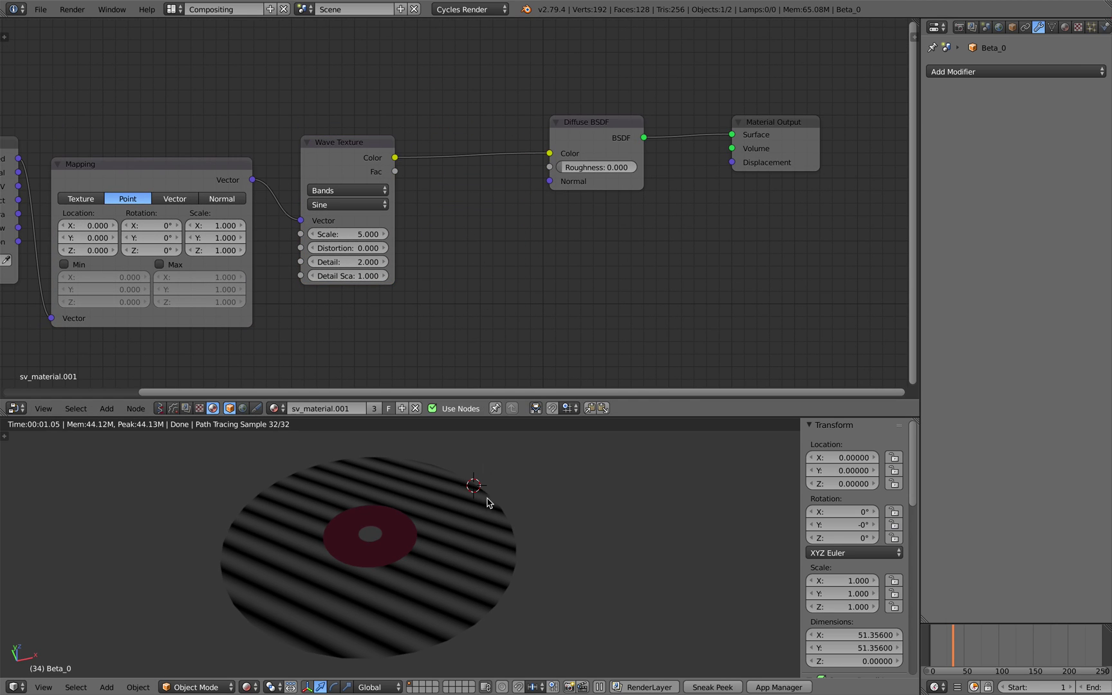
middle_click_drag(487, 501, 499, 513)
key("ctrl+s")
left_click(478, 511)
middle_click_drag(293, 484, 276, 484)
- Change the Wave Texture's type to Rings and save the file
middle_click_drag(324, 225, 404, 184)
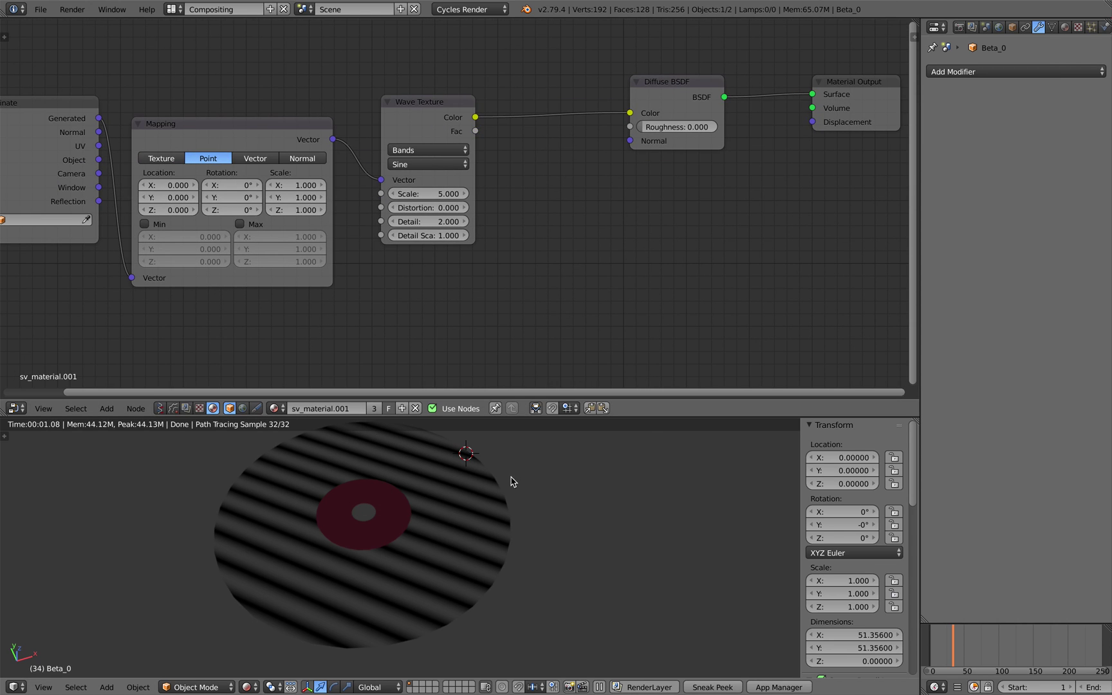
middle_click_drag(511, 478, 492, 475)
left_click(431, 152)
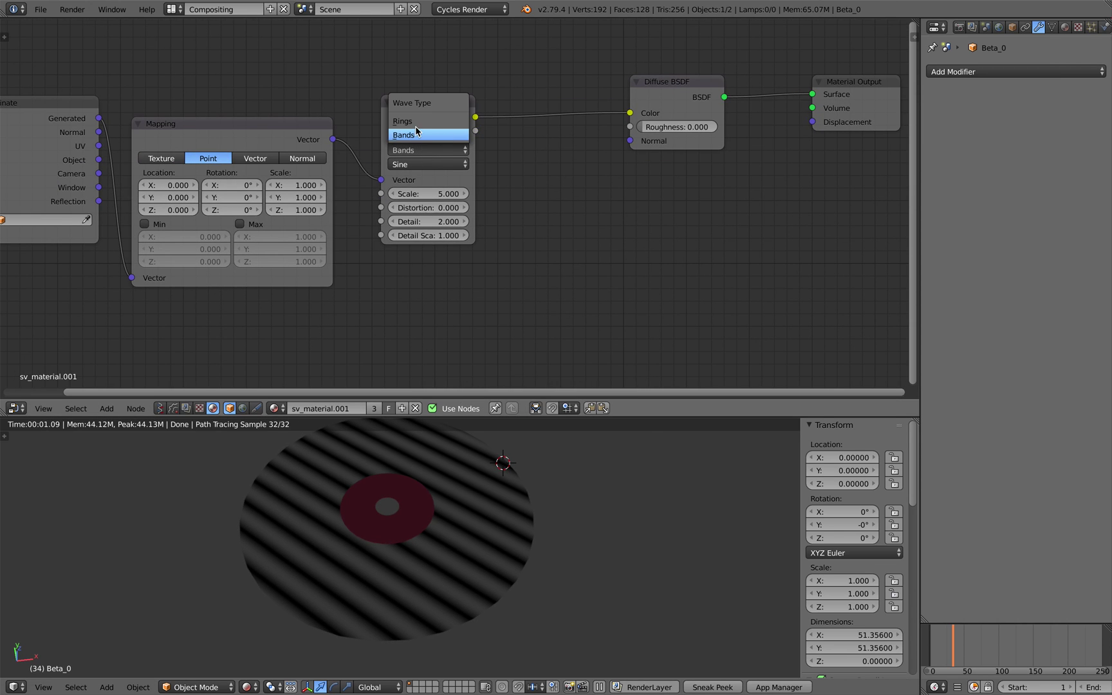
left_click(428, 122)
left_click_drag(428, 124, 481, 119)
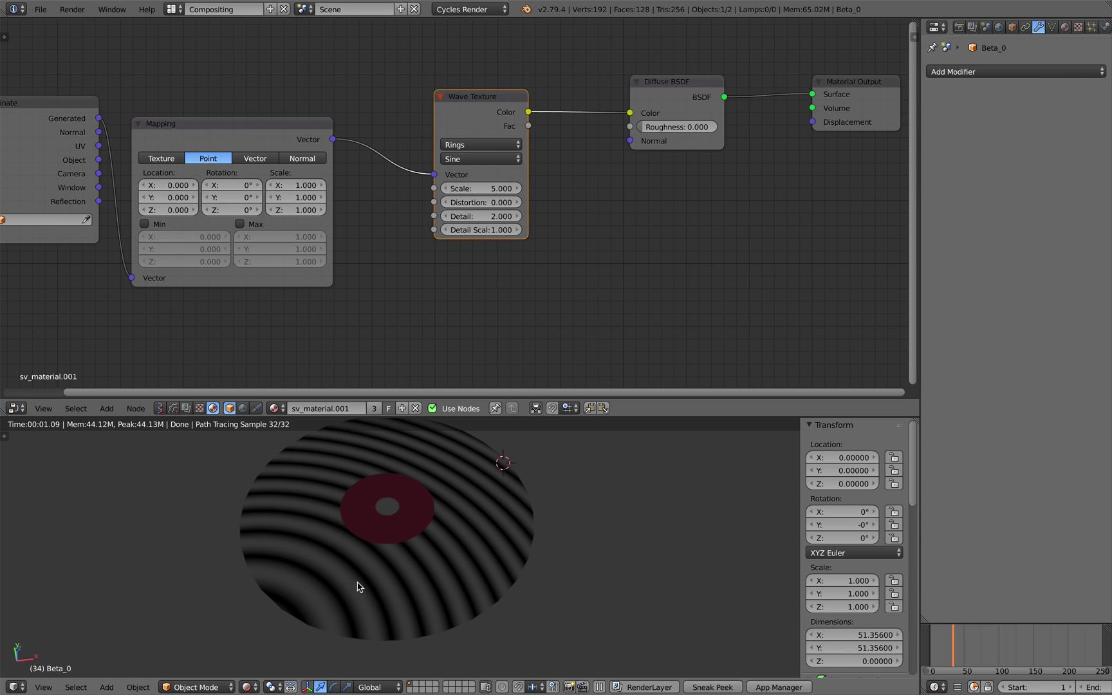
middle_click_drag(350, 177, 407, 172)
key("ctrl+s")
left_click(400, 172)
- Set the Mapping node's X and Y location to -0.5 each
middle_click_drag(285, 191, 418, 209)
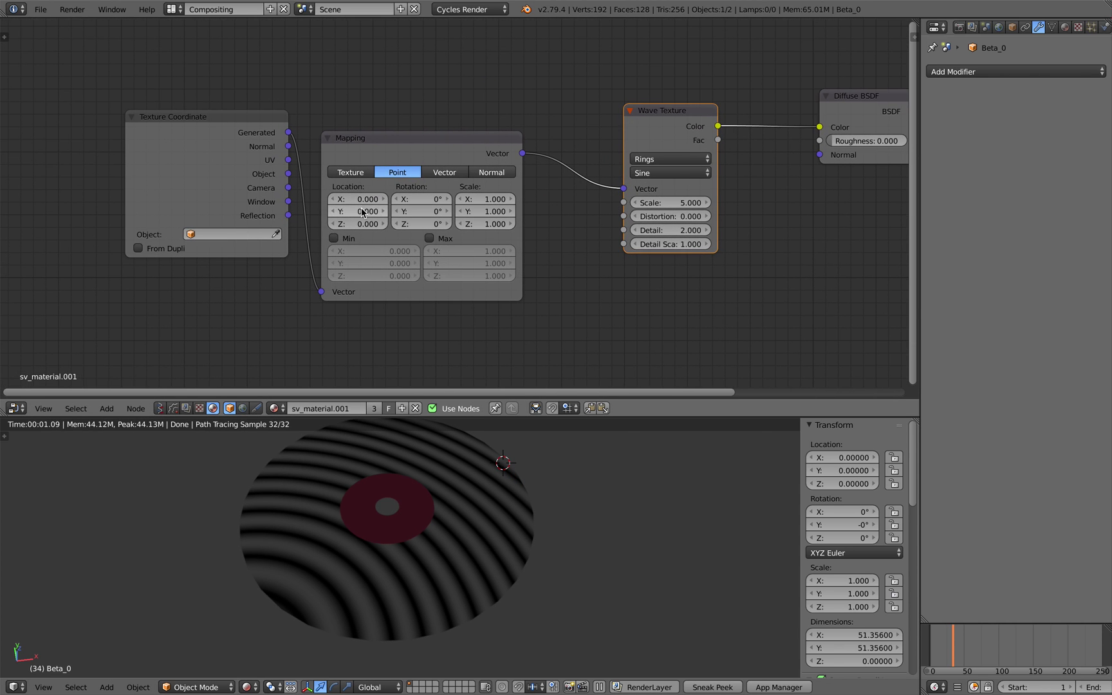
key("Return")
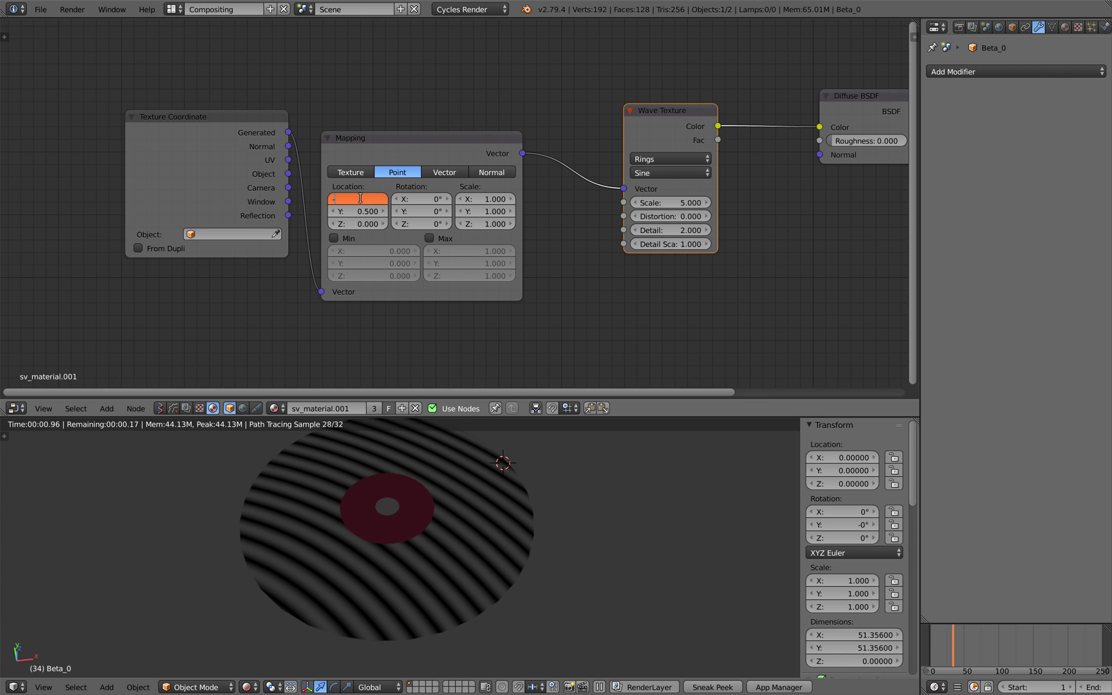
key("Tab")
type("-0.5")
key("Return")
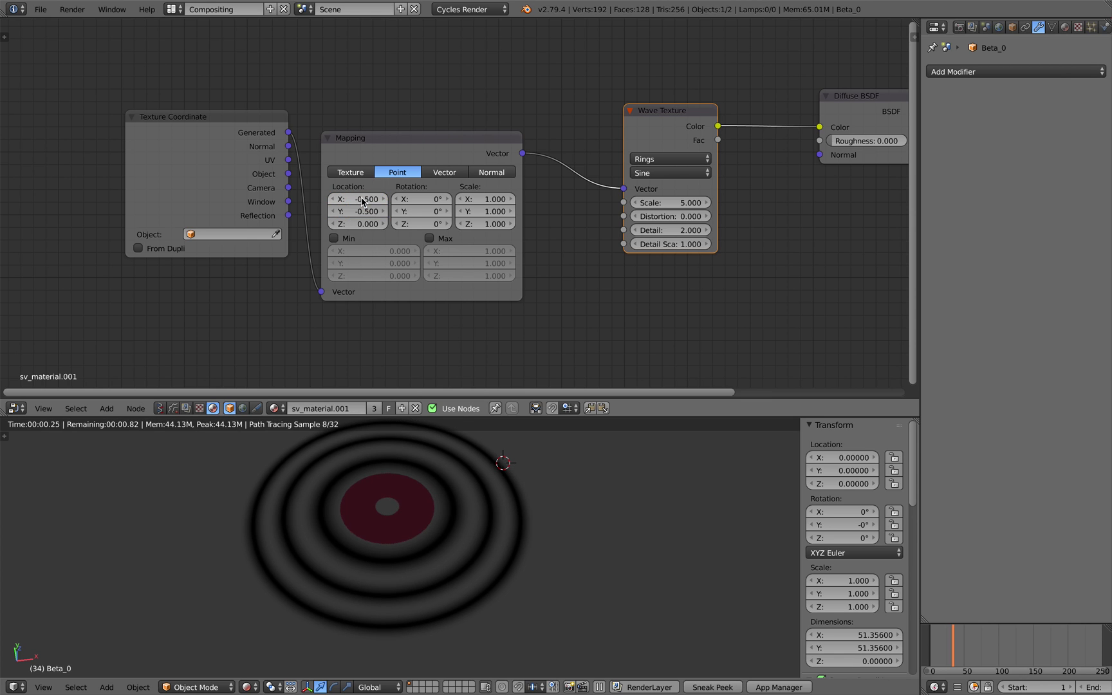
- Raise the Wave Texture's Scale to about 97.56 and save the file
scroll(453, 212, "up", 1)
middle_click_drag(497, 214, 271, 217)
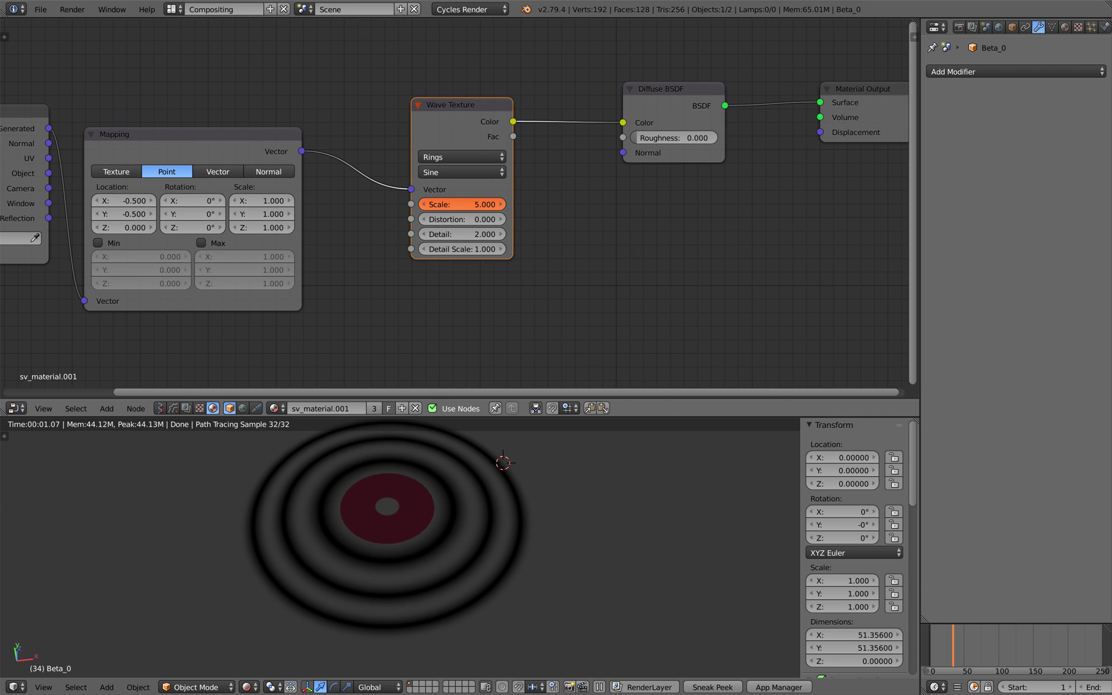
left_click_drag(462, 204, 785, 204)
scroll(510, 455, "up", 3)
key("ctrl+s")
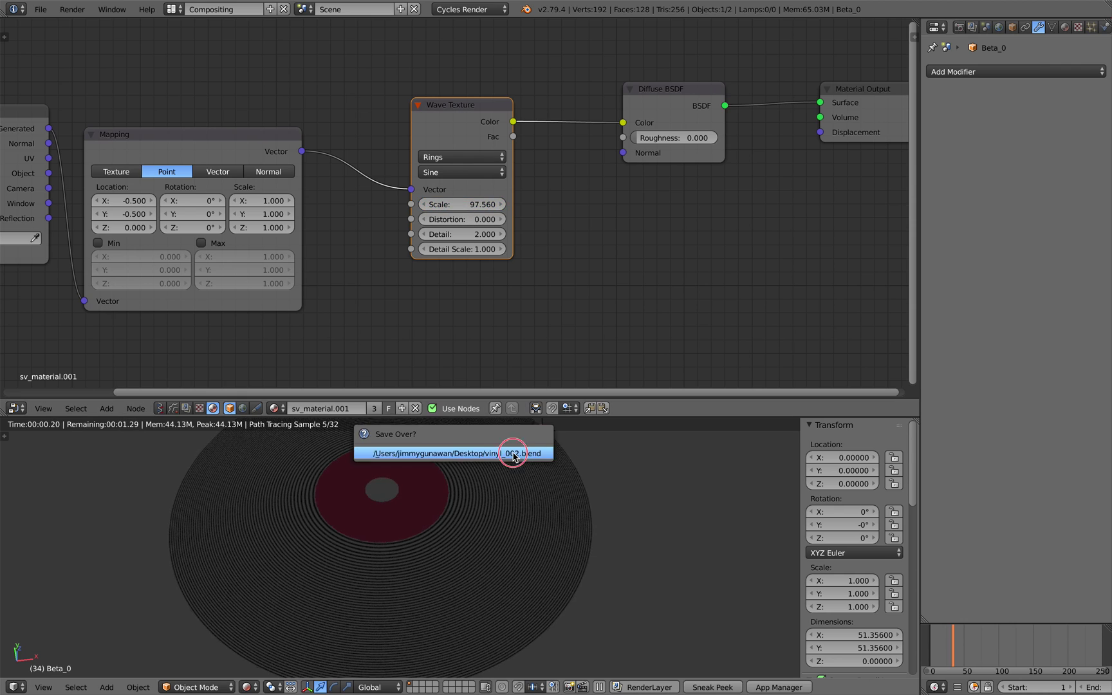
left_click(513, 455)
- Reposition the Diffuse BSDF and Material Output nodes to make room in the disc material
middle_click_drag(482, 525, 468, 514)
scroll(521, 338, "down", 3)
middle_click_drag(521, 337, 476, 339)
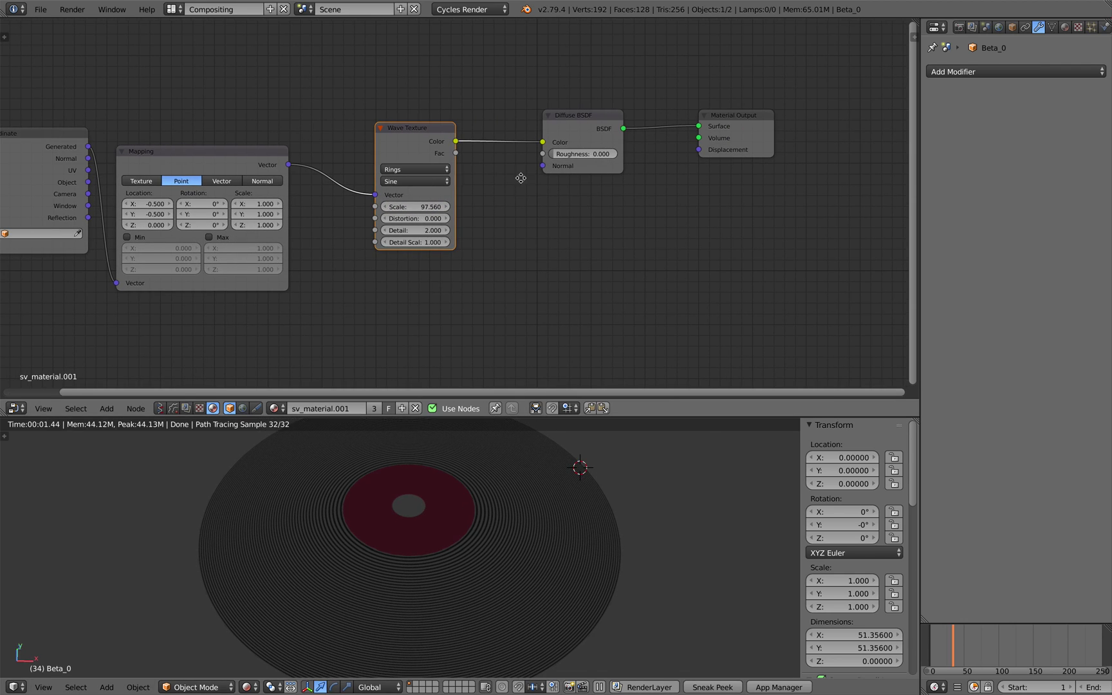
scroll(511, 180, "up", 3)
middle_click_drag(511, 181, 499, 198)
left_click_drag(591, 127, 549, 110)
left_click_drag(777, 115, 751, 130)
scroll(526, 173, "down", 1)
middle_click_drag(526, 172, 507, 97)
- Add a Principled BSDF node below the Diffuse BSDF and move the Material Output farther away
key("shift+a")
left_click(508, 162)
type("p")
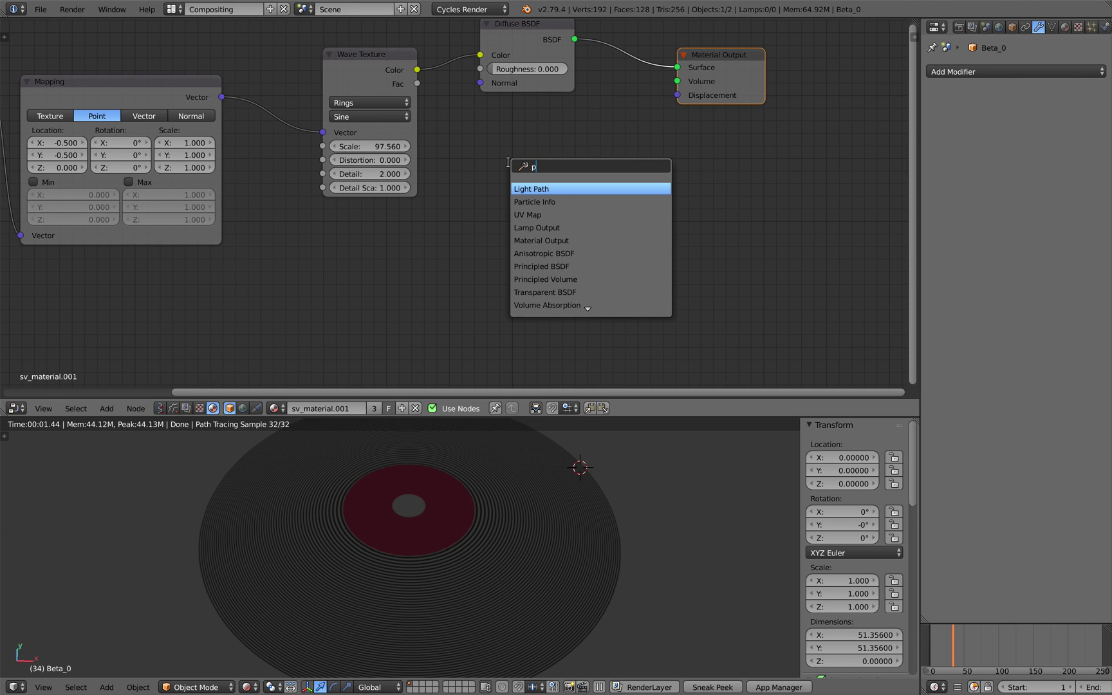
type("ri")
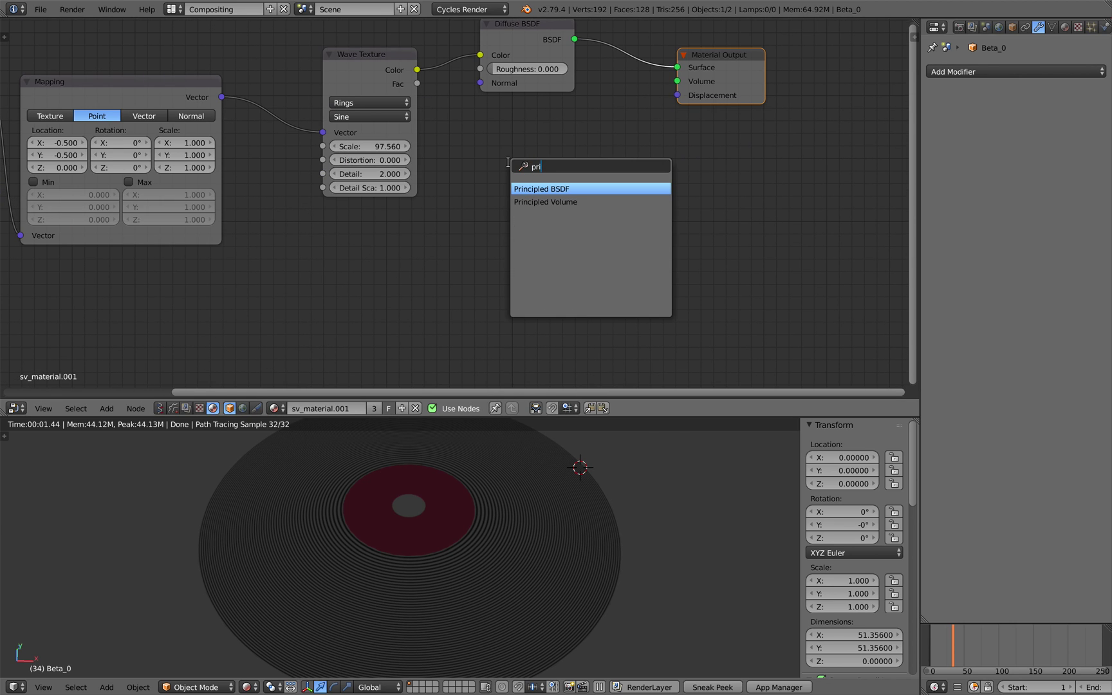
key("Return")
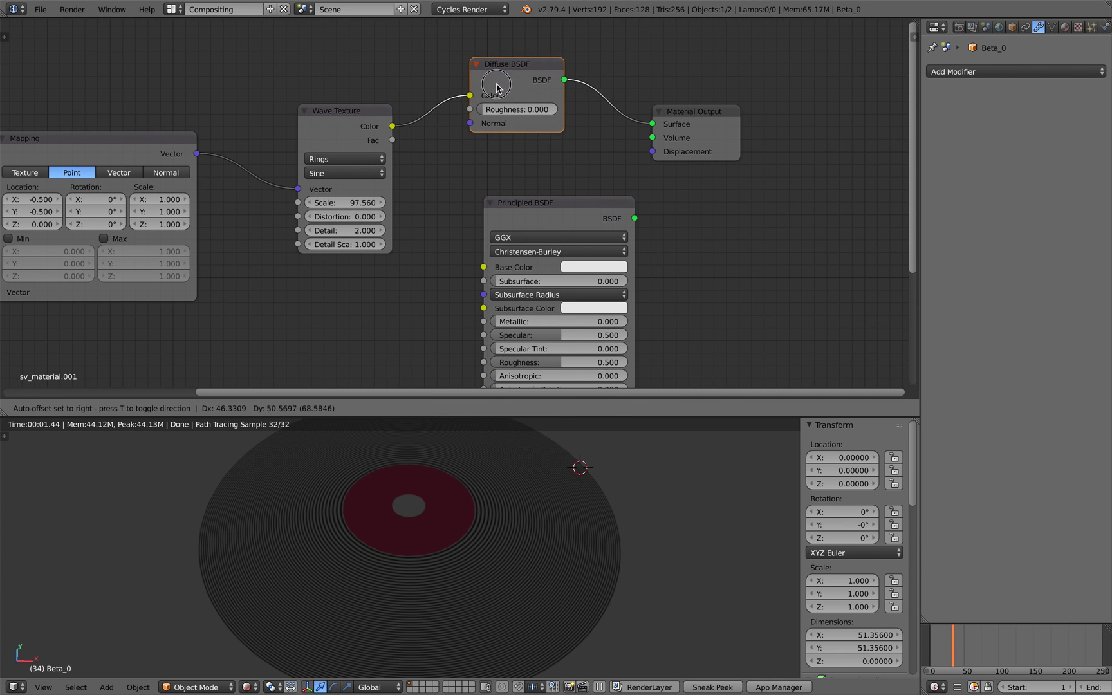
left_click_drag(497, 85, 495, 86)
scroll(469, 170, "down", 1)
middle_click_drag(470, 160, 467, 148)
left_click_drag(684, 134, 731, 142)
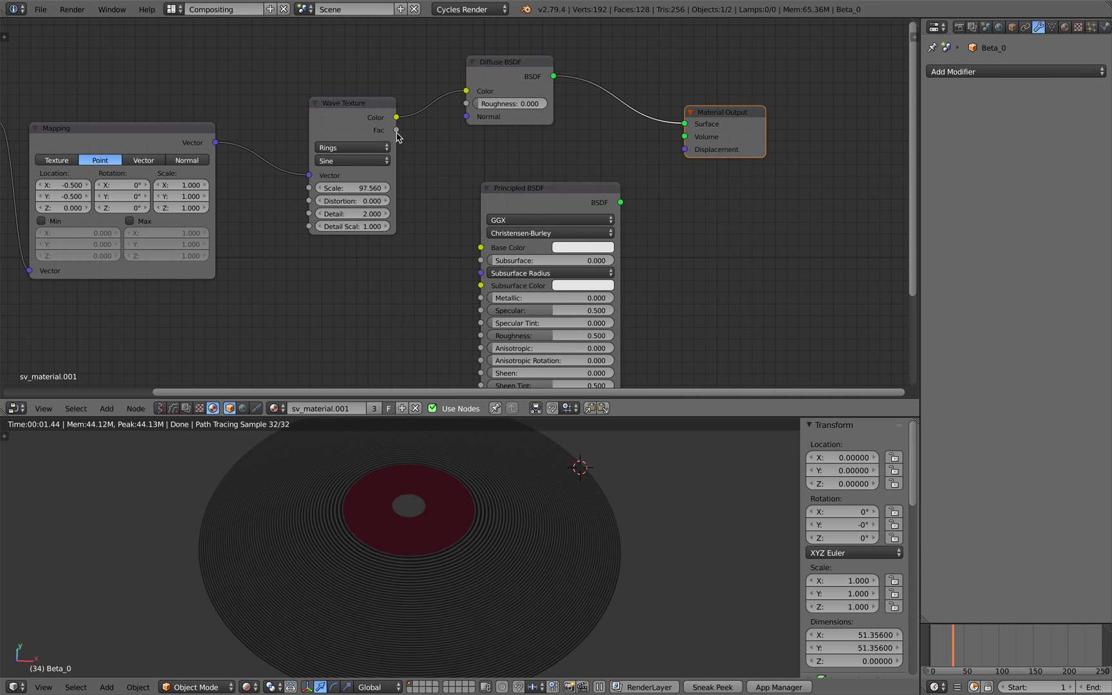
- Link the Wave Texture's Color to the Material Output's Displacement and the Principled BSDF to its Surface
left_click_drag(398, 120, 551, 141)
left_click_drag(680, 155, 683, 150)
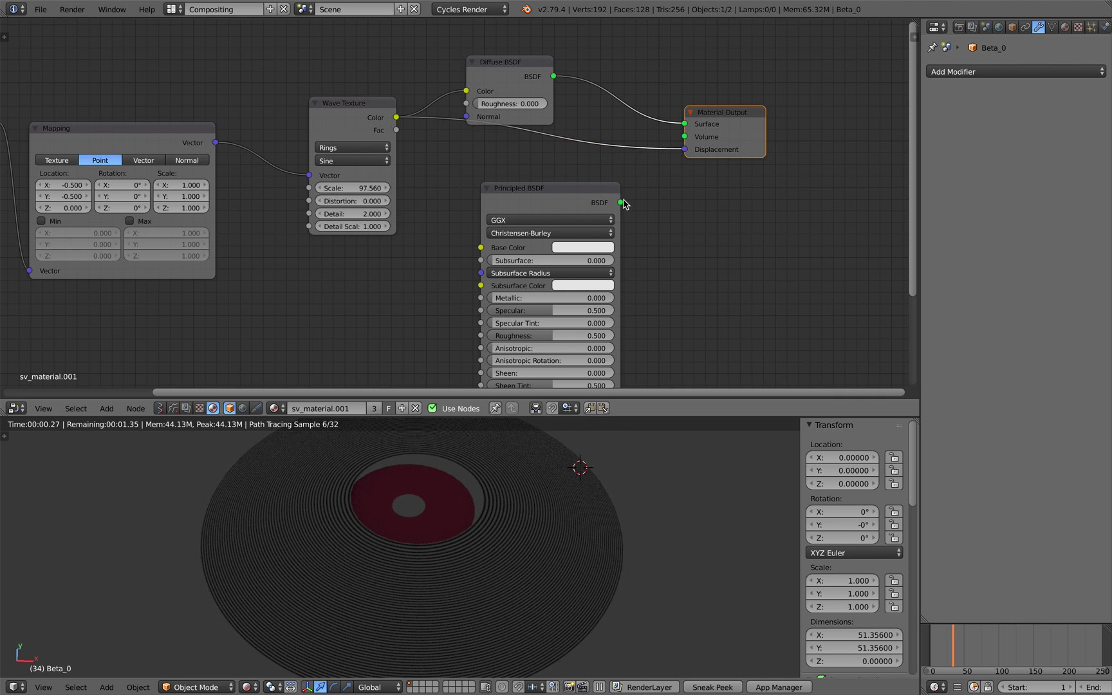
left_click_drag(621, 203, 684, 124)
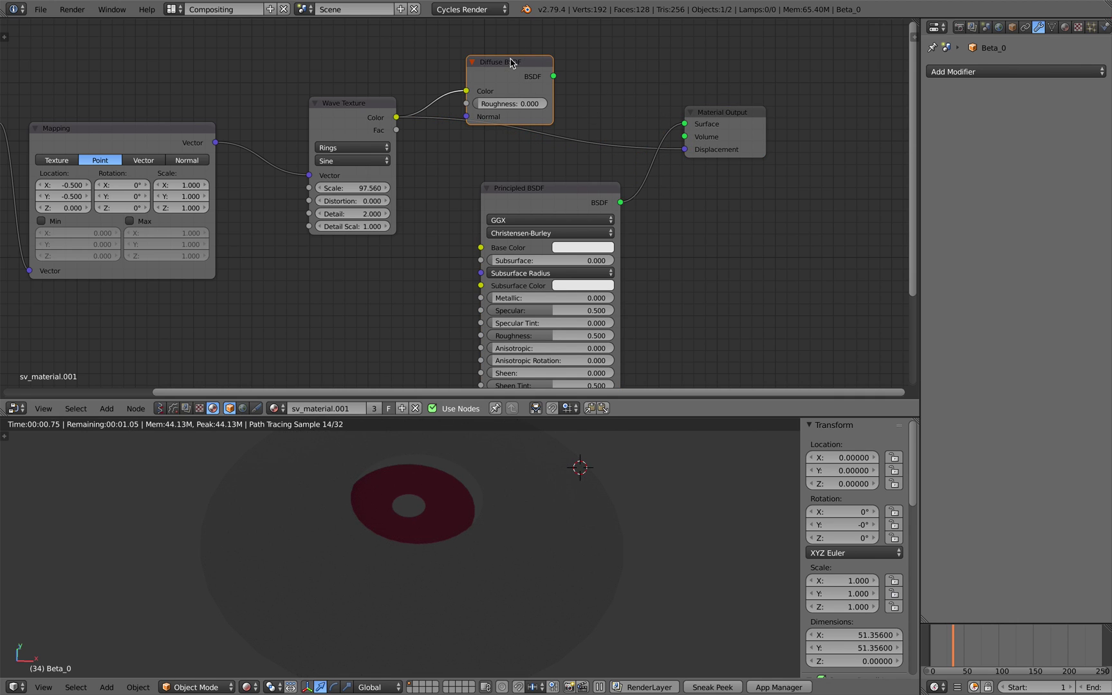
- Delete the Diffuse BSDF node, space out the remaining nodes, and save the file
key("x")
scroll(535, 155, "down", 5)
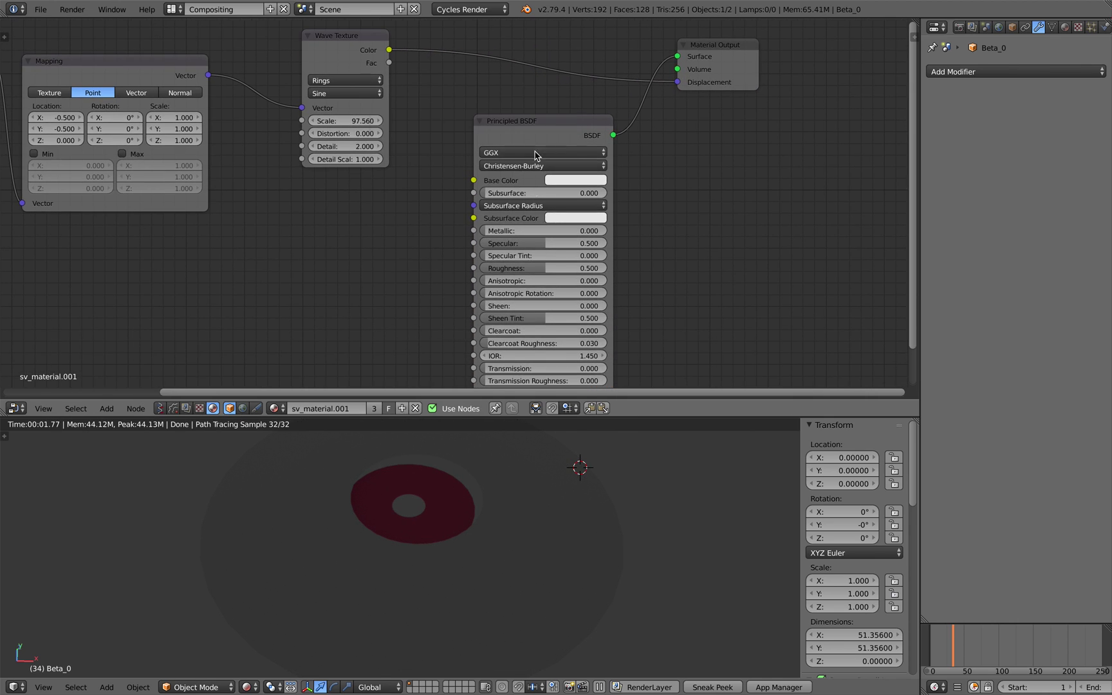
left_click_drag(535, 145, 547, 158)
scroll(548, 146, "up", 5)
left_click_drag(688, 150, 757, 154)
key("ctrl+s")
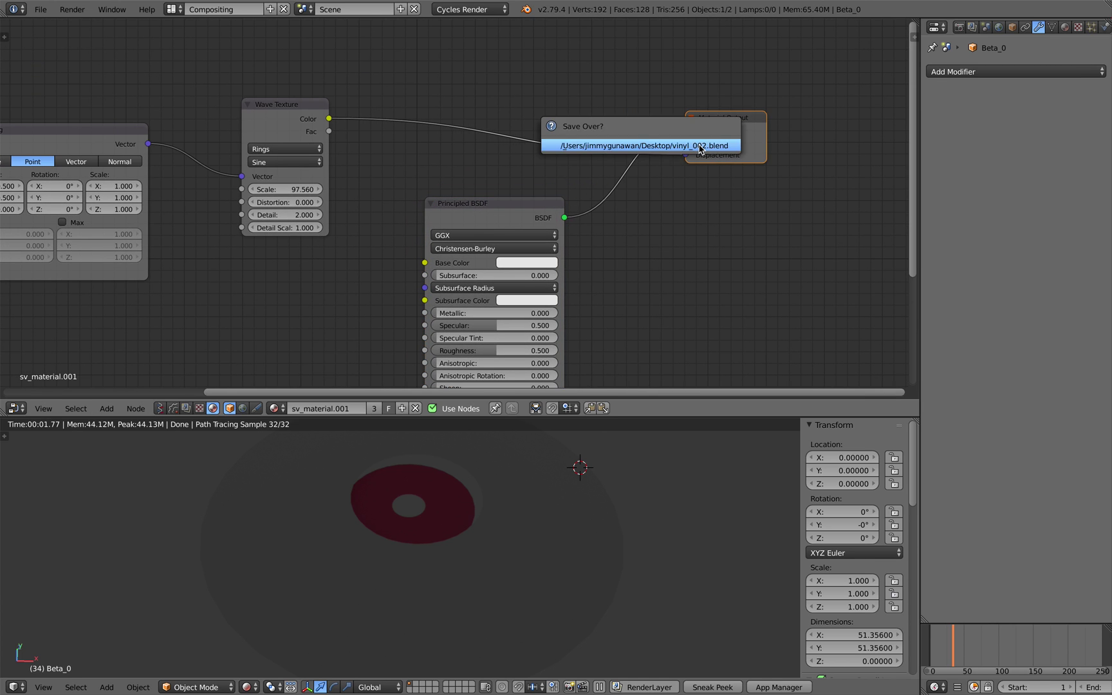
left_click(700, 148)
- Insert a Separate RGB node on the link between the Wave Texture and the Material Output's Displacement
scroll(547, 116, "up", 2)
key("shift+a")
type("sepa")
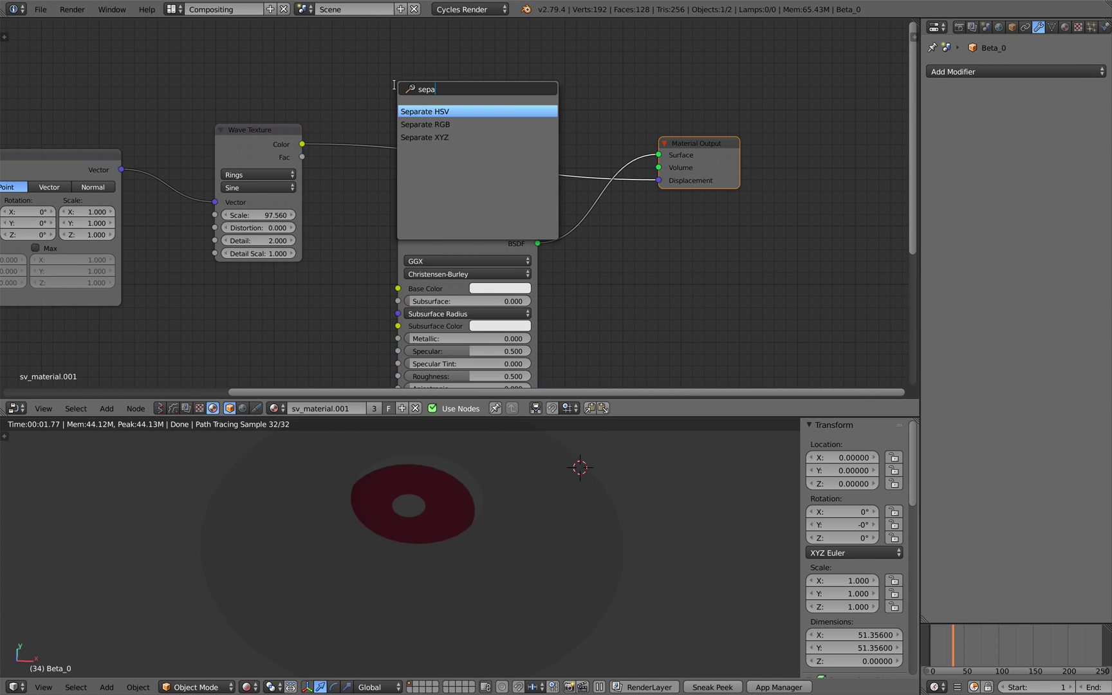
key("Down")
key("Down")
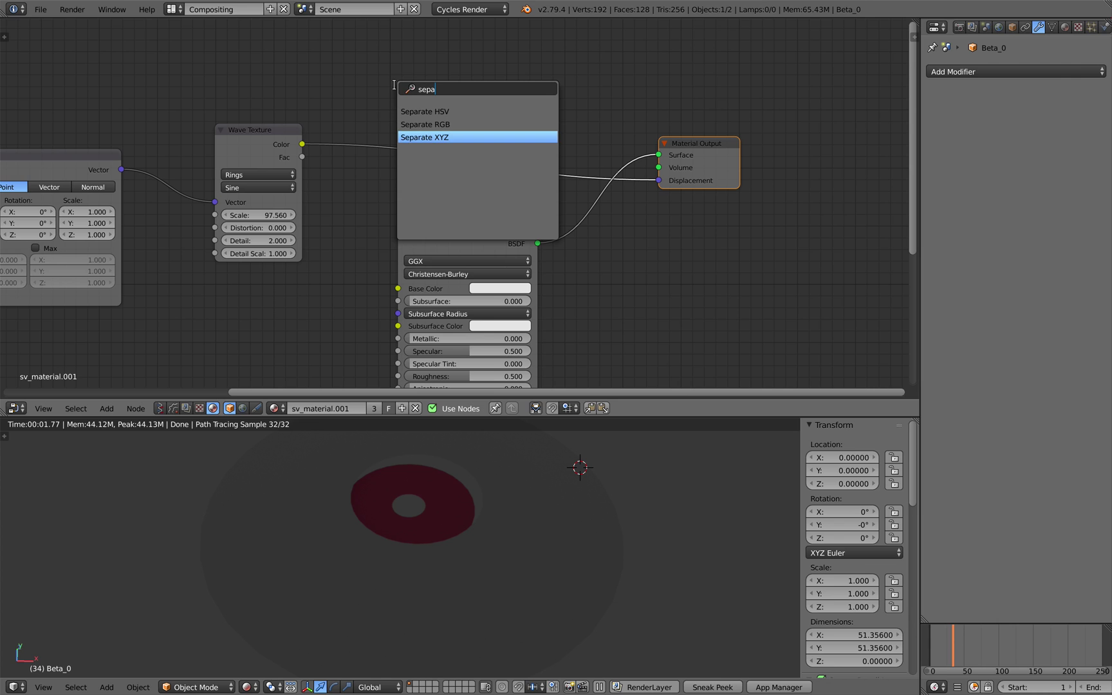
key("Up")
key("Return")
left_click(347, 112)
- Abandon the search for a Combine node and delete the Separate RGB node
key("shift+a")
left_click(552, 83)
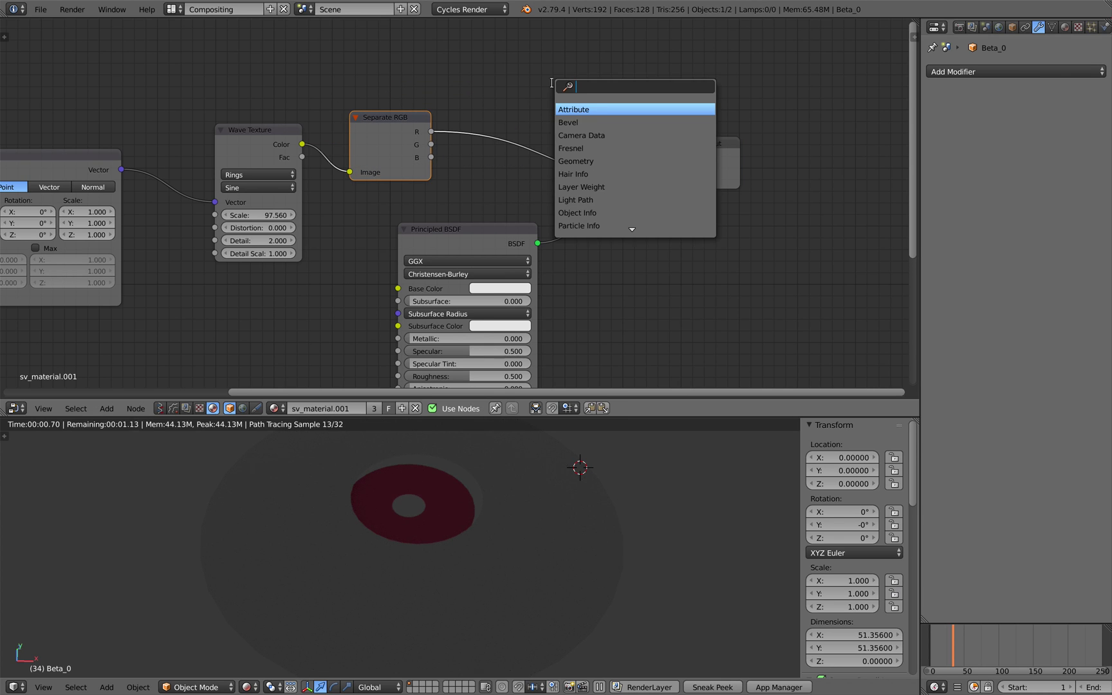
type("cklm")
key("BackSpace")
key("BackSpace")
type("comcbine")
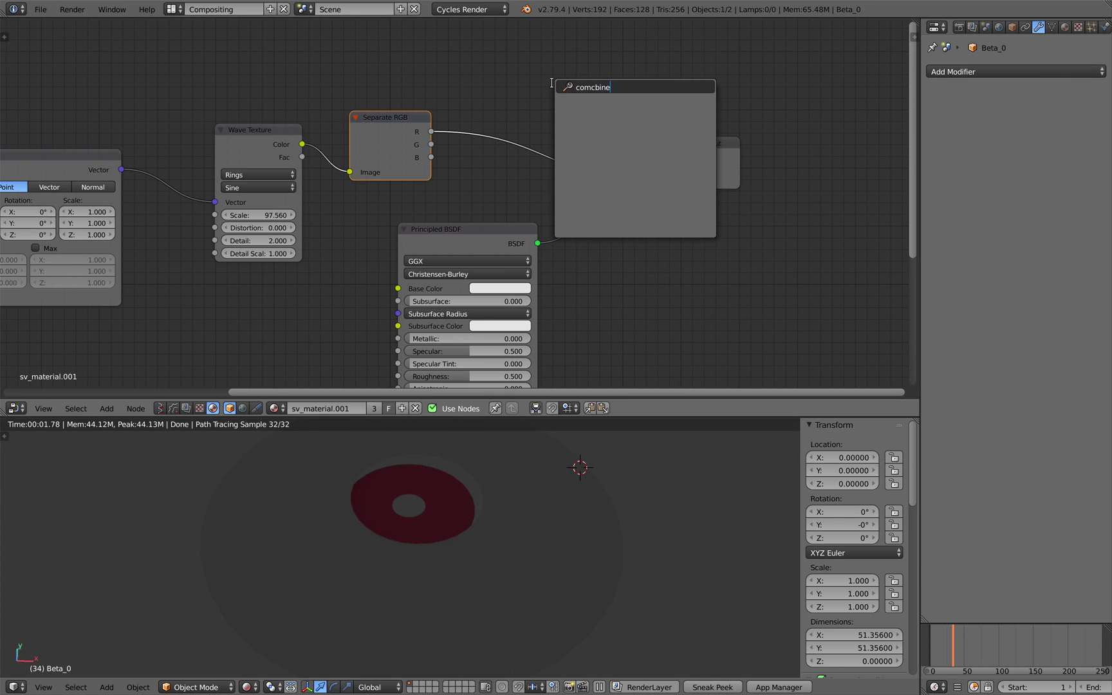
key("Escape")
key("x")
- Add a Separate XYZ node just after the Wave Texture node
key("shift+a")
left_click(388, 121)
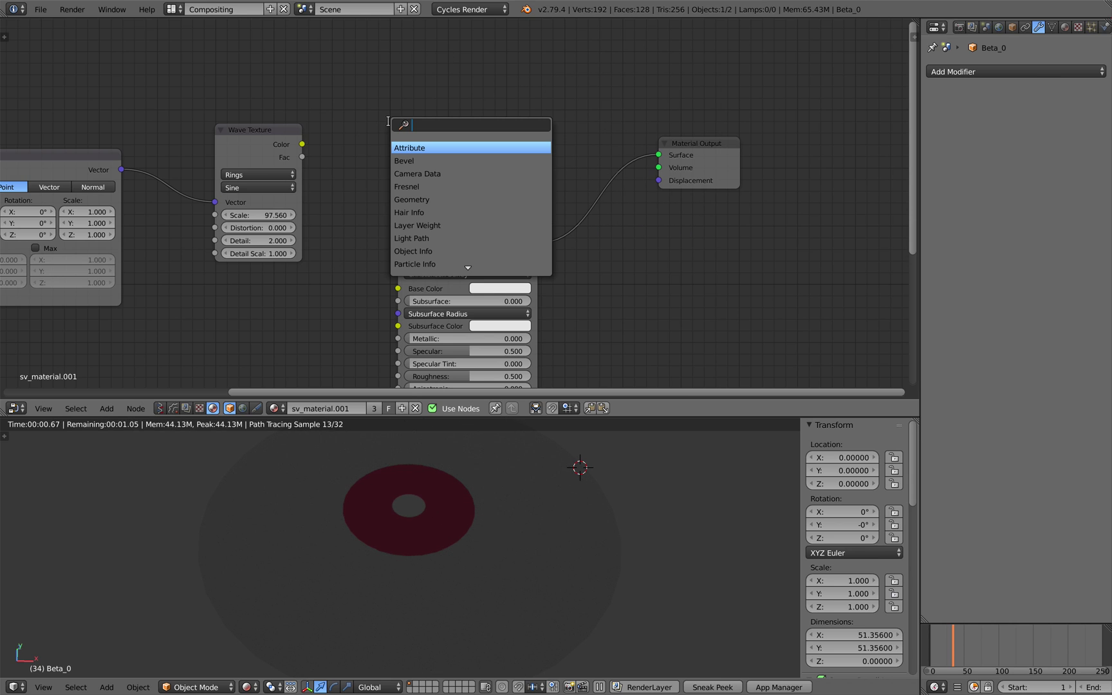
key("Down")
key("Down")
key("Return")
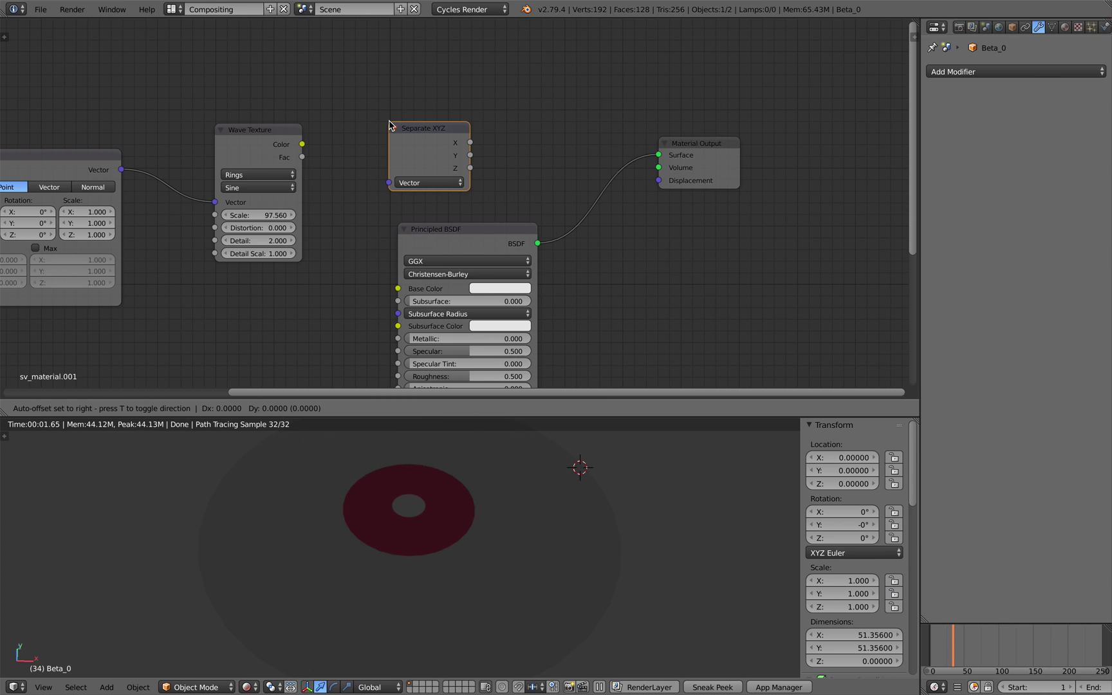
left_click(317, 101)
- Add a Combine XYZ node between the Separate XYZ and Material Output nodes
key("shift+a")
left_click(453, 97)
type("combine")
key("Down")
key("Down")
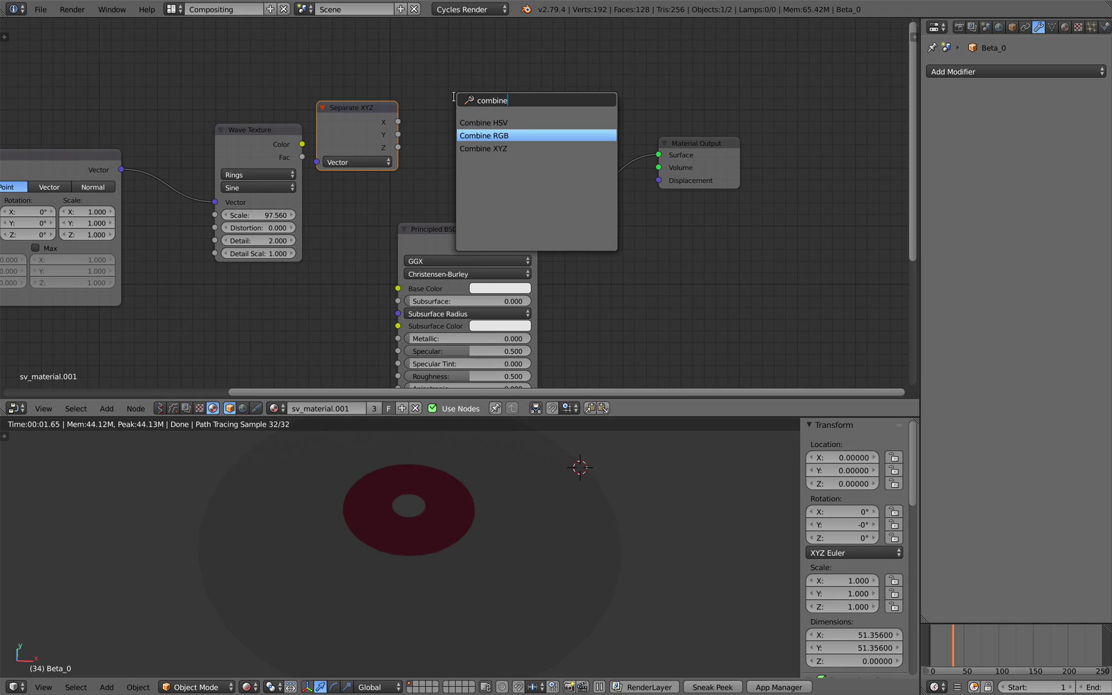
key("Return")
left_click(453, 97)
- Route the Wave Texture's Color through the Z channels of Separate XYZ and Combine XYZ into Displacement, and save the file
scroll(323, 121, "up", 1)
left_click_drag(277, 128, 308, 160)
scroll(360, 145, "up", 2)
left_click_drag(385, 134, 454, 145)
left_click_drag(556, 95, 581, 110)
left_click_drag(707, 175, 712, 174)
key("ctrl+s")
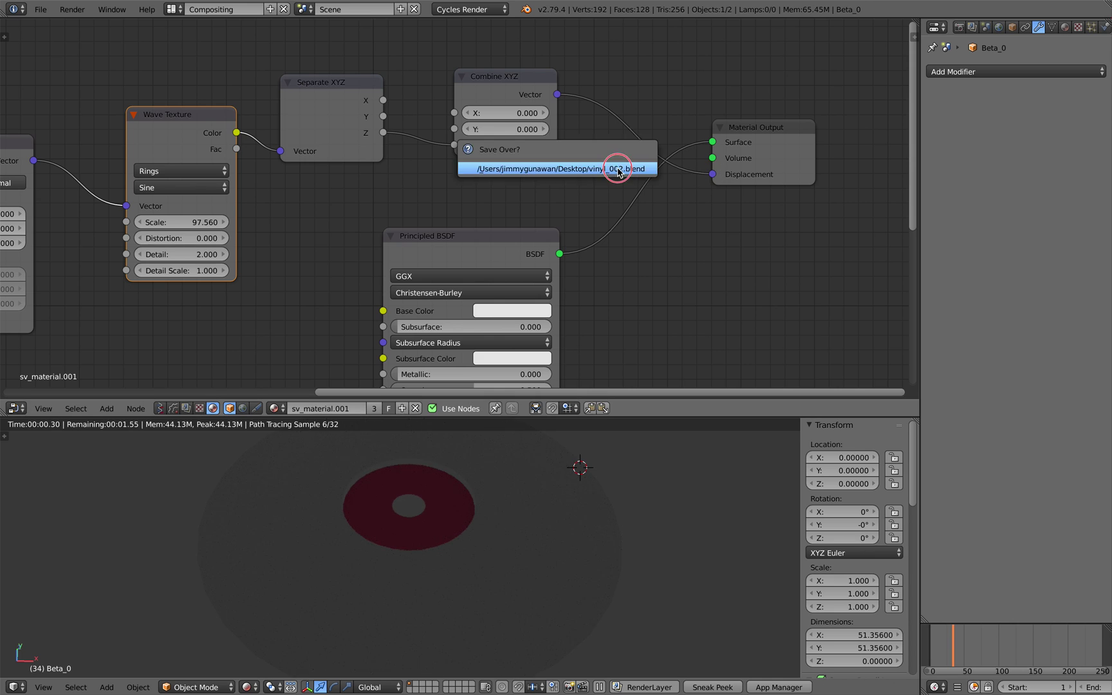
key("ctrl+s")
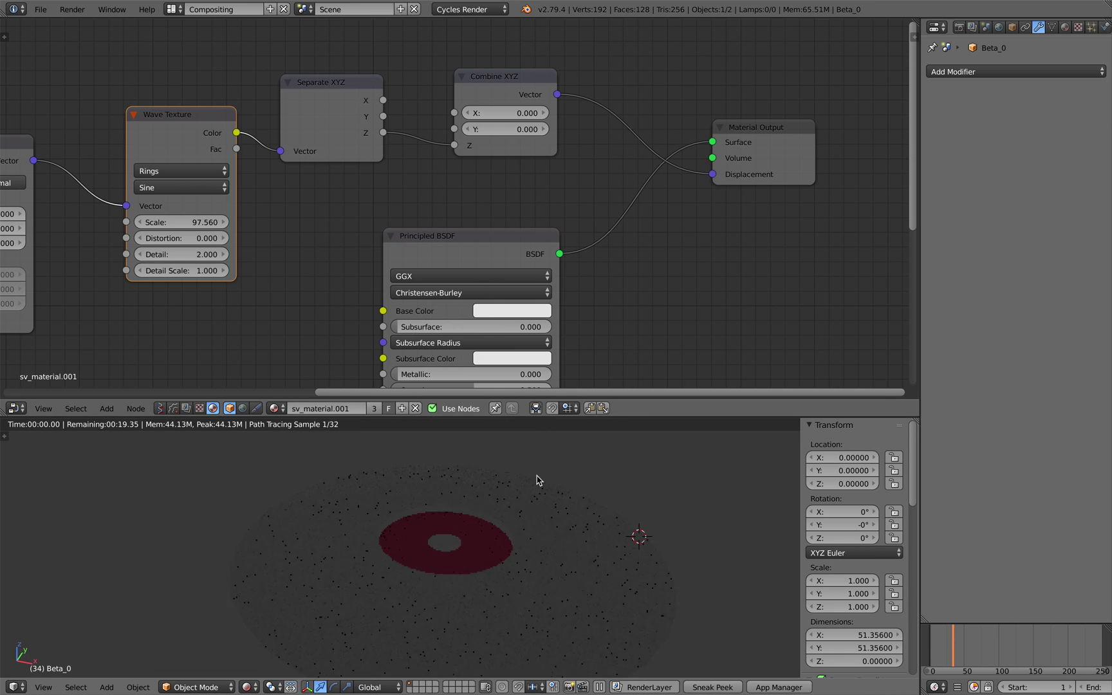
- Set the Wave Texture's Scale to 103.760 and save the file
scroll(293, 248, "down", 1)
middle_click_drag(293, 248, 385, 228)
key("ctrl+s")
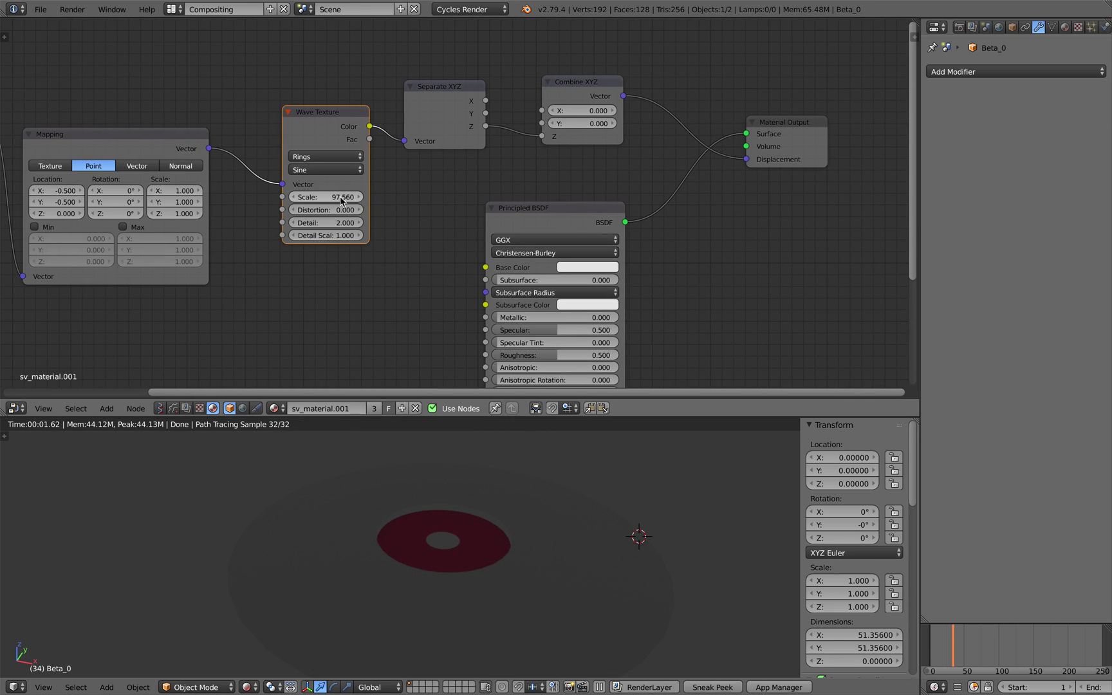
left_click_drag(341, 201, 363, 201)
- Set the Principled BSDF to Multiscatter GGX with Metallic 0.543 and Specular 0.529
middle_click_drag(472, 236, 443, 190)
left_click(526, 193)
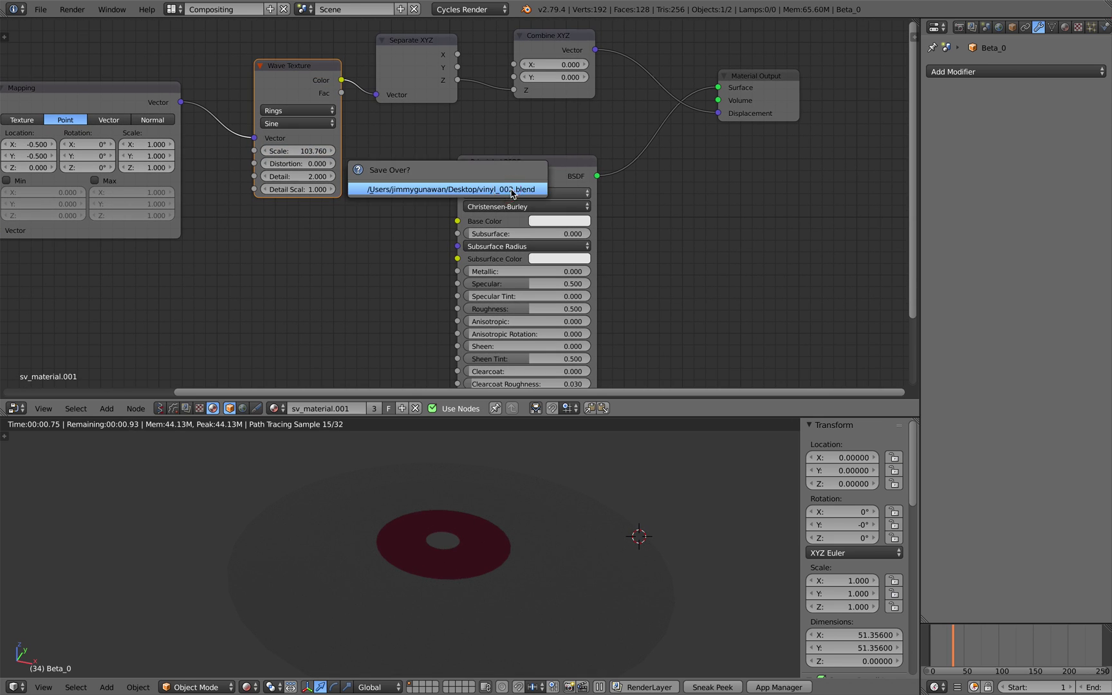
left_click(526, 173)
middle_click_drag(495, 255, 488, 213)
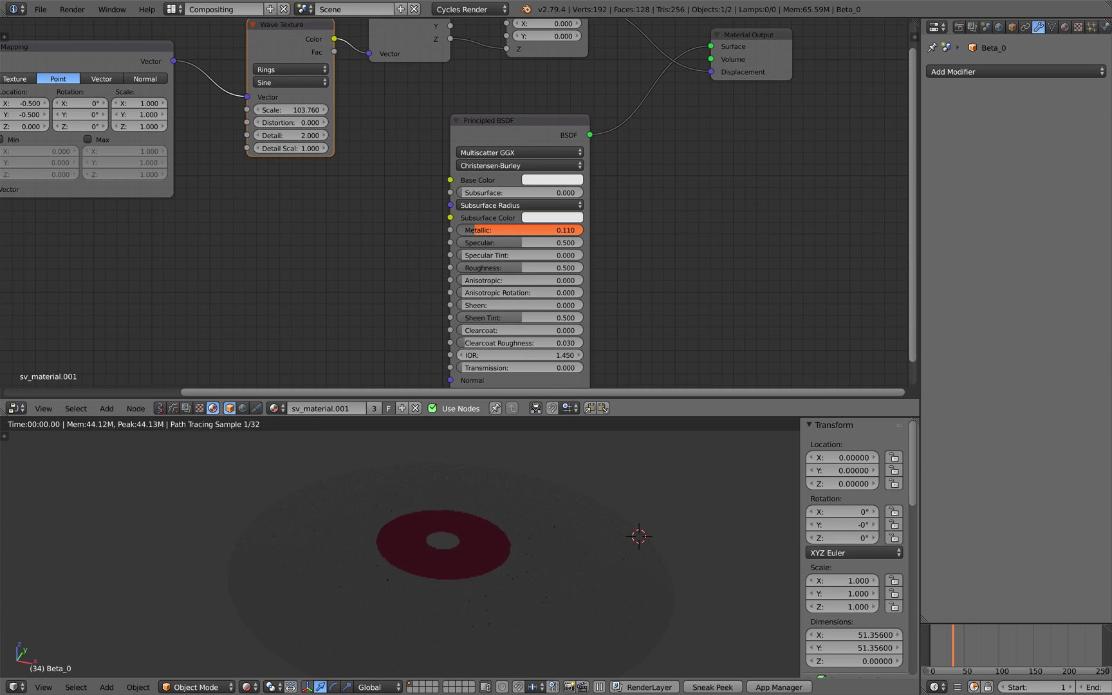
left_click_drag(525, 242, 534, 243)
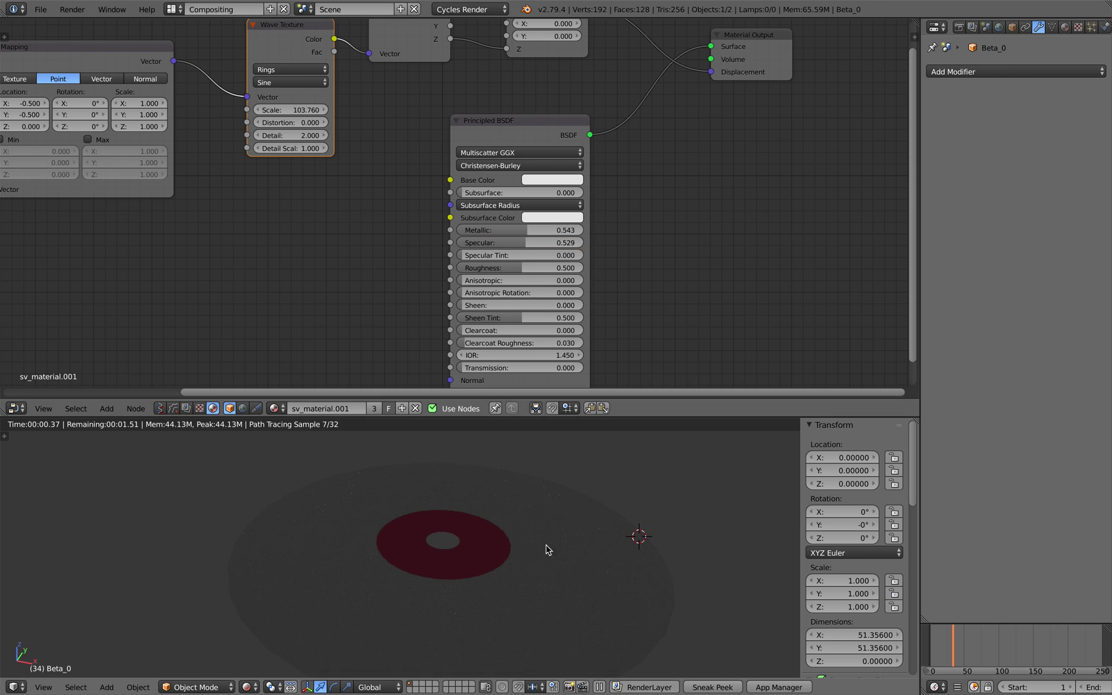
- Add a Point lamp and raise it over the disc's outer edge, at about X 20.2, Y 10.6, Z 8.8
scroll(537, 583, "down", 3)
key("shift+a")
mouse_move(526, 645)
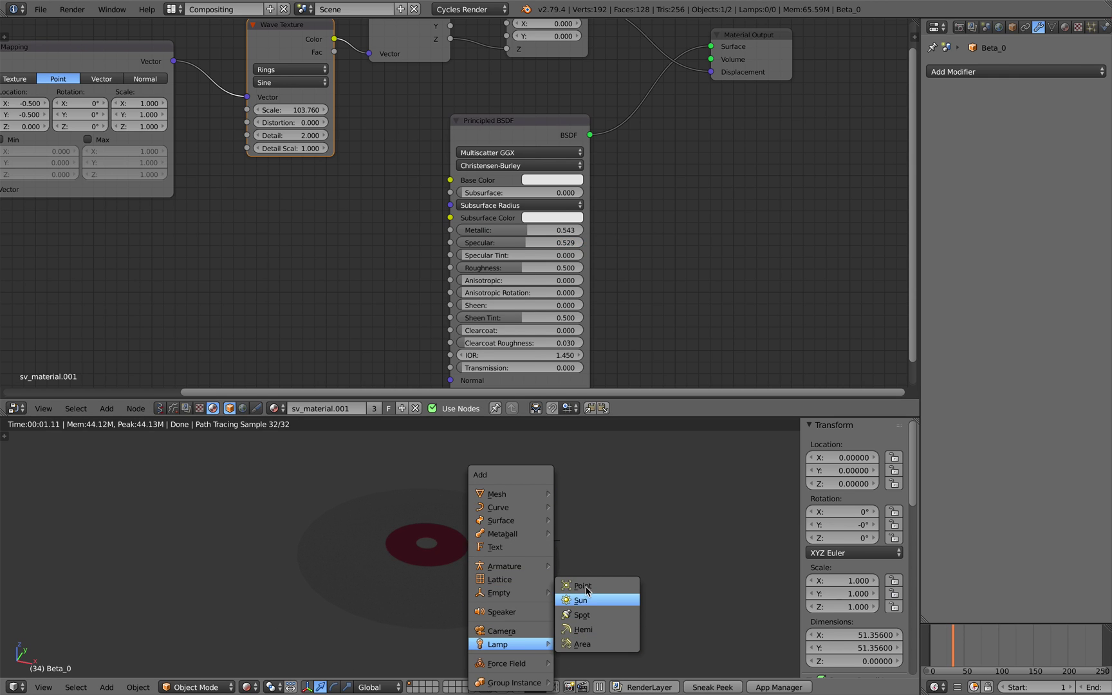
left_click(583, 585)
key("g")
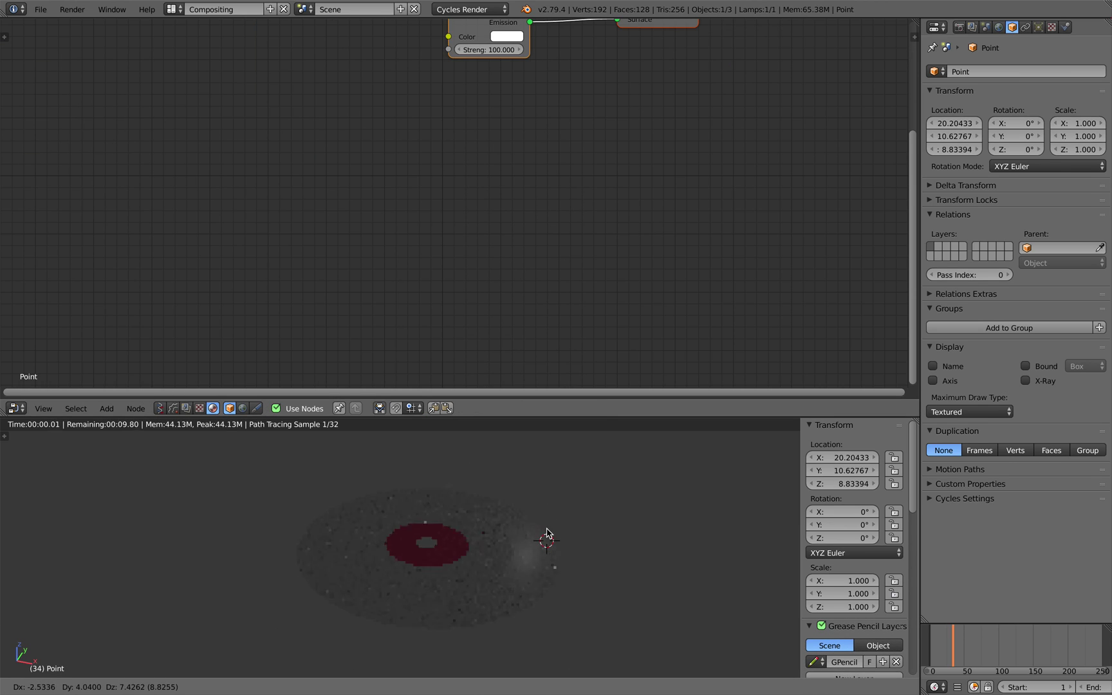
left_click(546, 529)
- Select the vinyl disc to bring back its material nodes and save the file
right_click(521, 547)
middle_click_drag(544, 546, 545, 493, "shift")
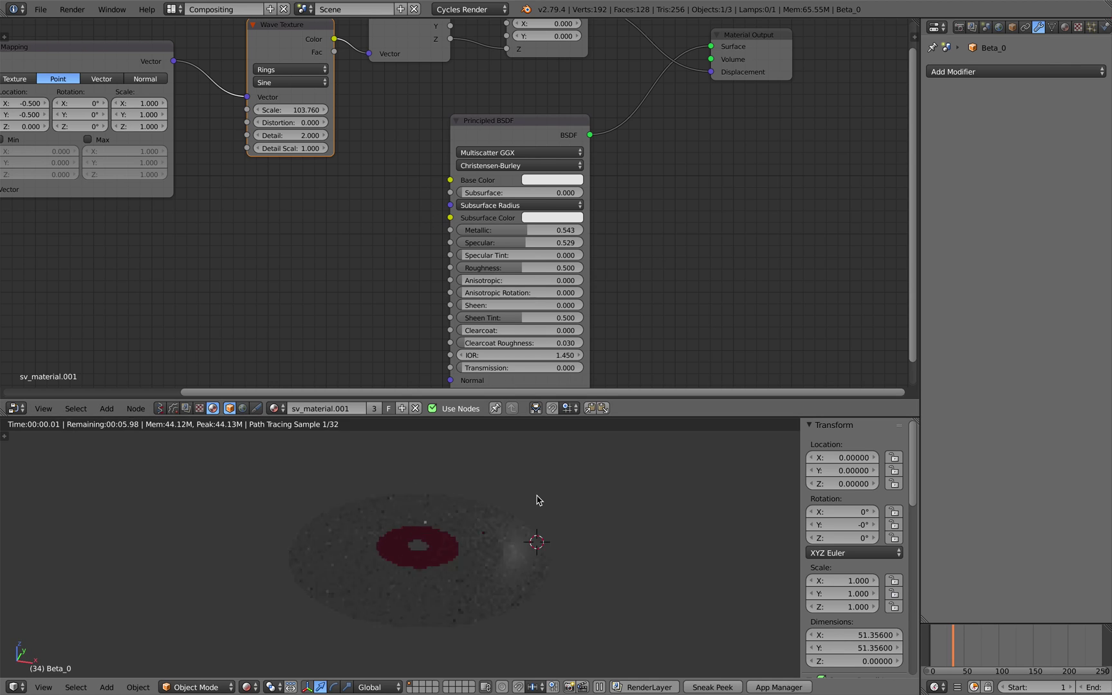
scroll(537, 496, "up", 3)
key("ctrl+s")
left_click(539, 498)
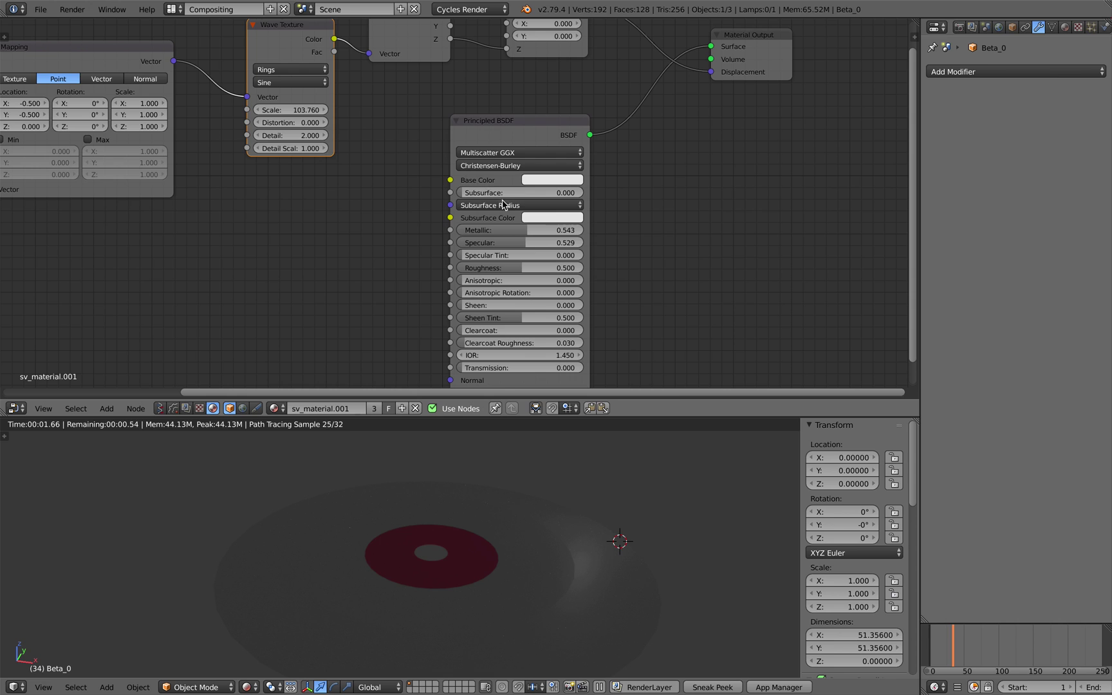
- Darken the Principled BSDF's Base Color to 0.060 in R, G and B, and save the file
left_click(532, 219)
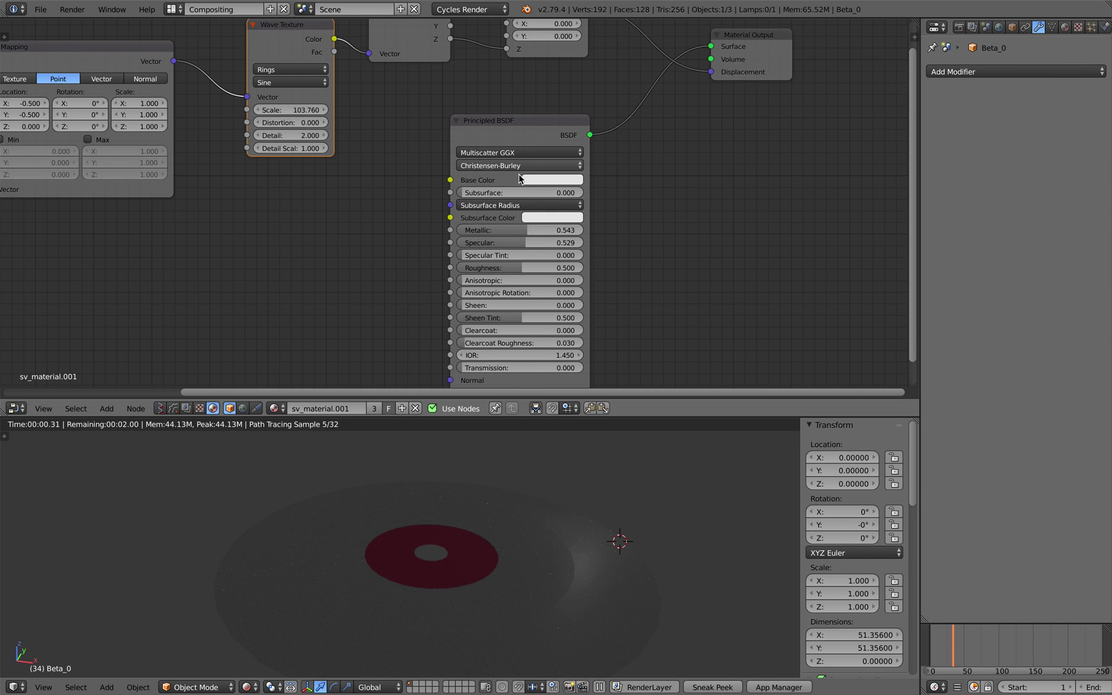
left_click(567, 181)
left_click_drag(621, 18, 621, 76)
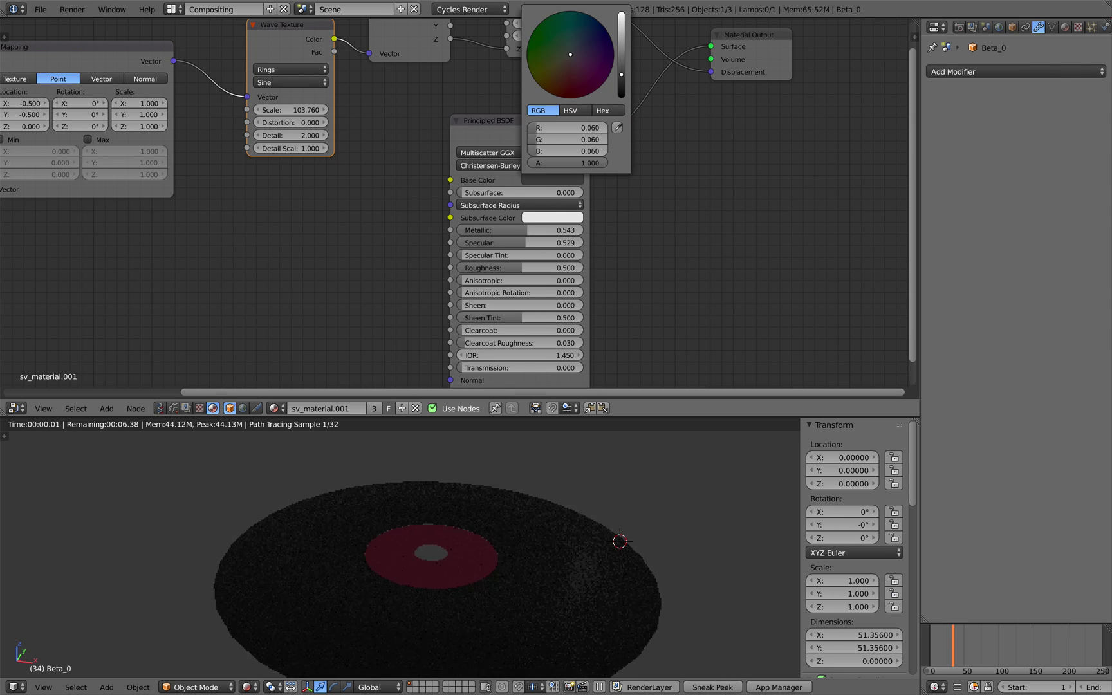
middle_click_drag(586, 528, 510, 574)
scroll(611, 554, "down", 1)
scroll(512, 547, "up", 2)
key("ctrl+s")
left_click(513, 547)
- Reduce the Wave Texture's Scale to 17.000 for wider rings
scroll(498, 518, "down", 1)
middle_click_drag(355, 121, 368, 204)
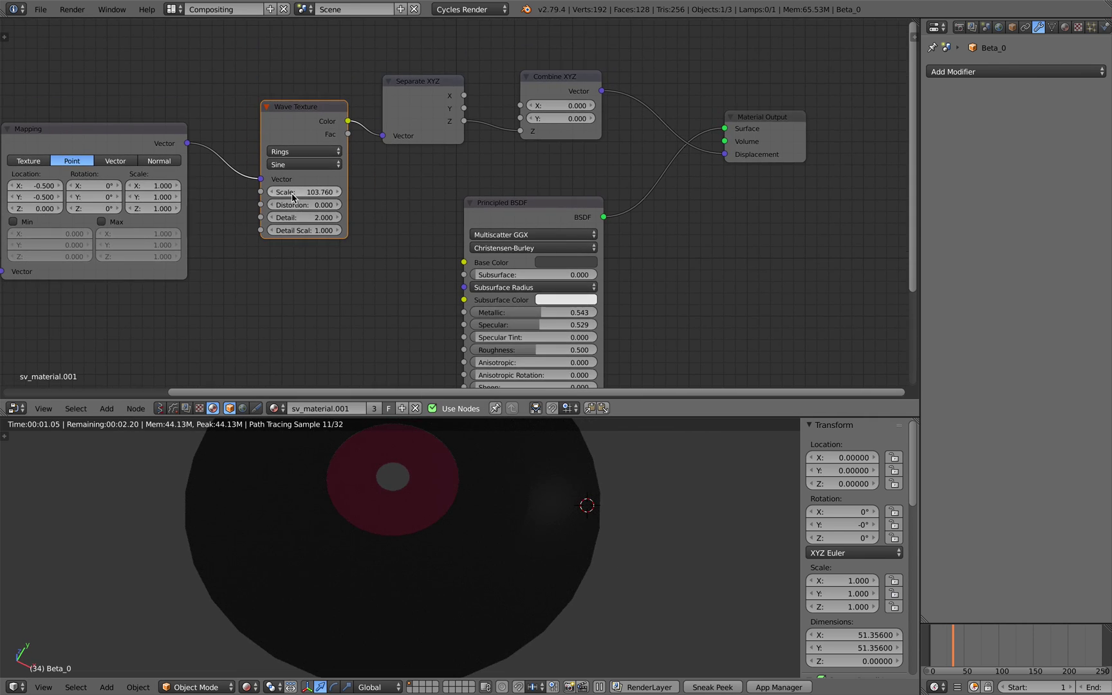
left_click_drag(322, 191, 361, 191)
left_click_drag(431, 192, 525, 191)
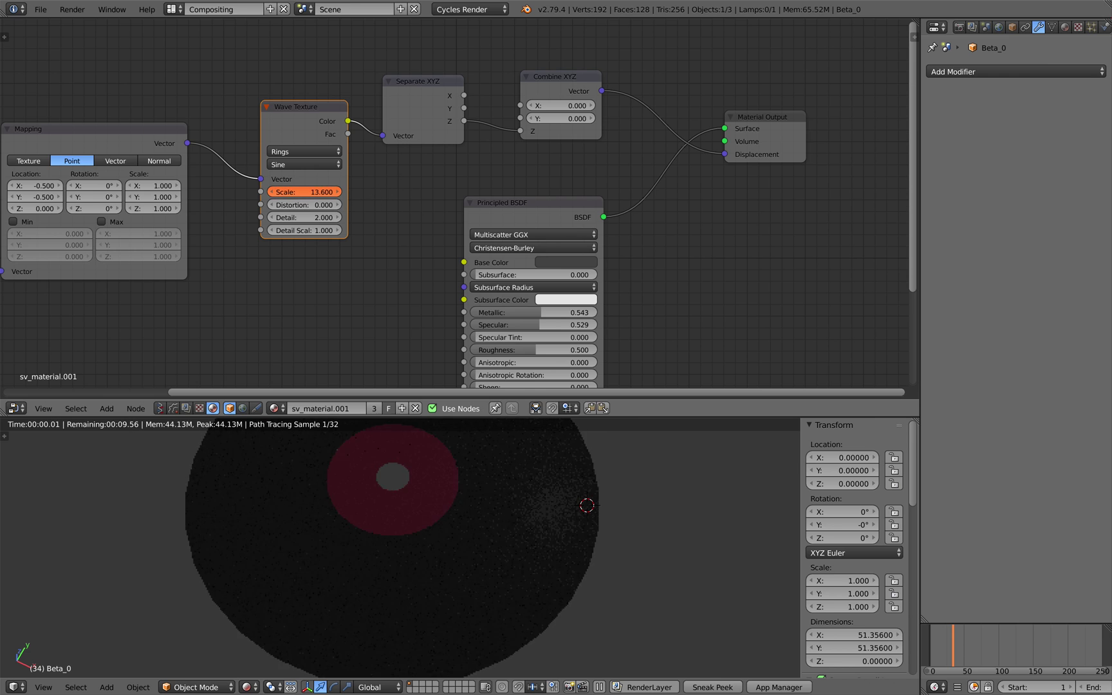
middle_click_drag(472, 529, 501, 567)
- Switch the viewport to Solid shading and add a Sun lamp above the disc, tilted about -47° on Y
left_click(247, 687)
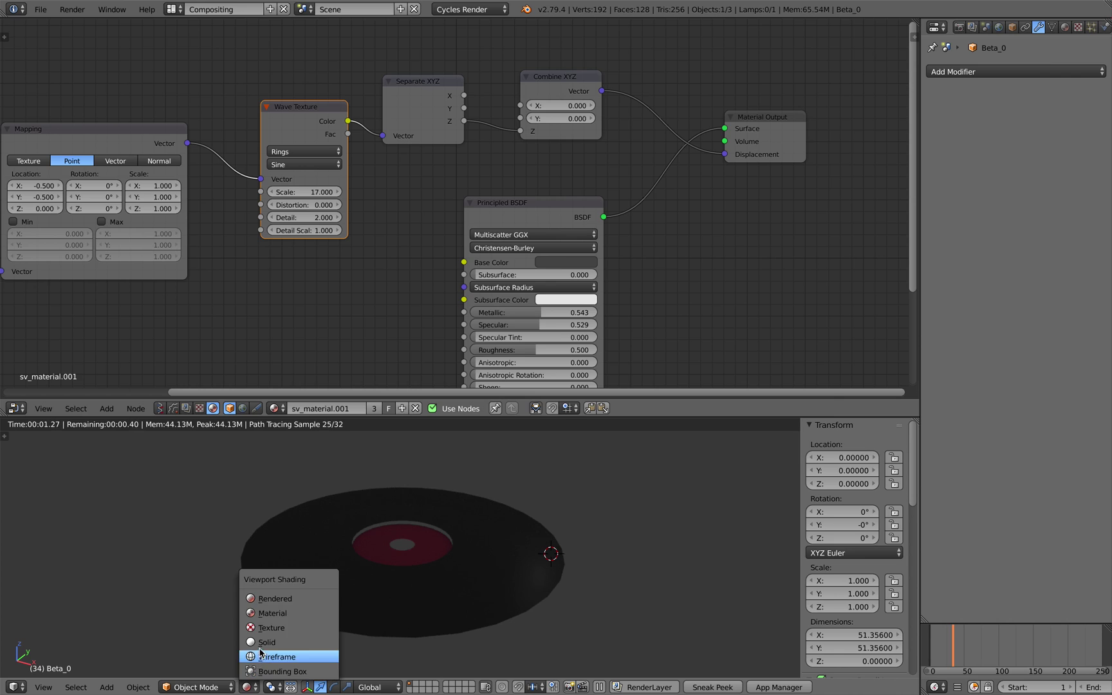
left_click(271, 623)
scroll(405, 532, "down", 3)
key("shift+a")
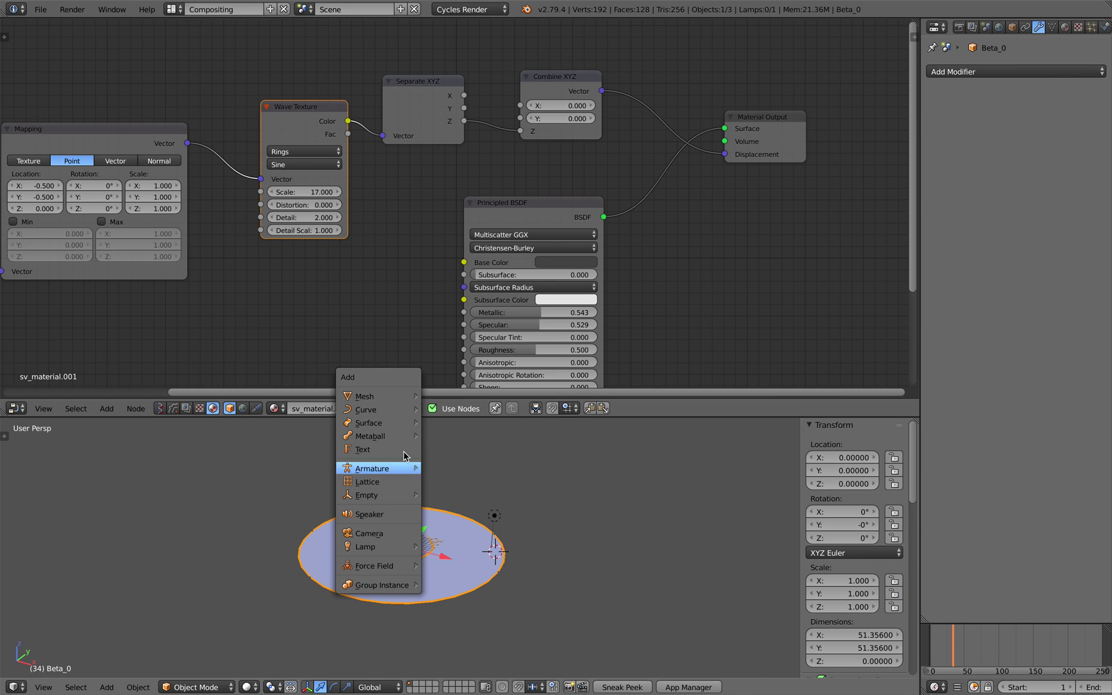
mouse_move(394, 553)
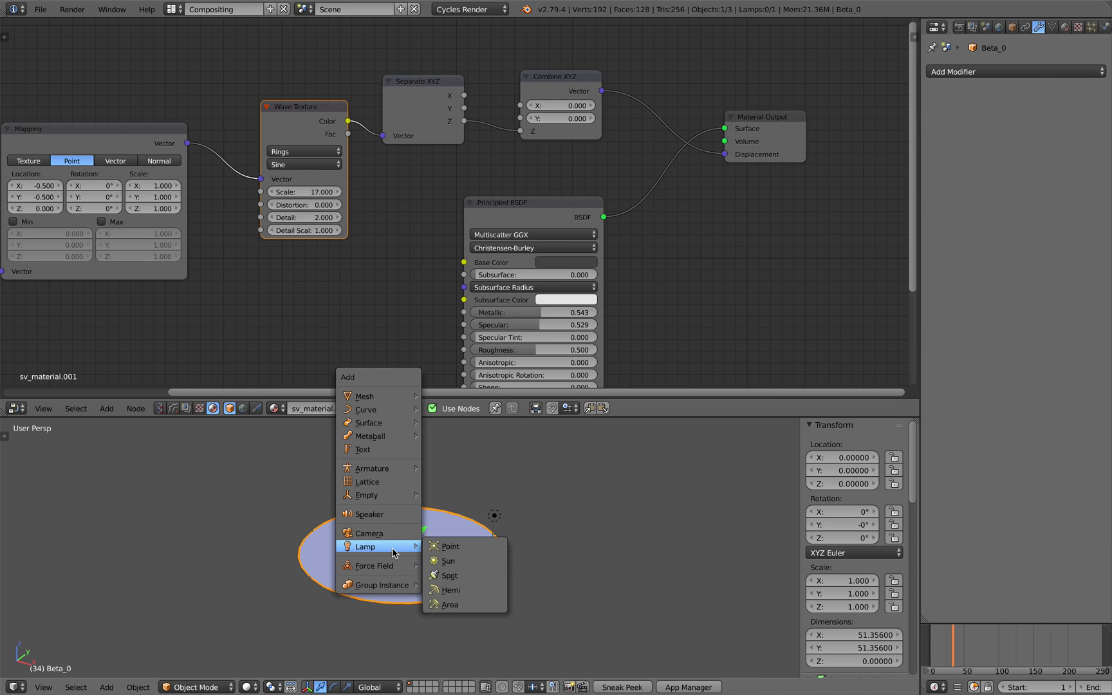
left_click(478, 560)
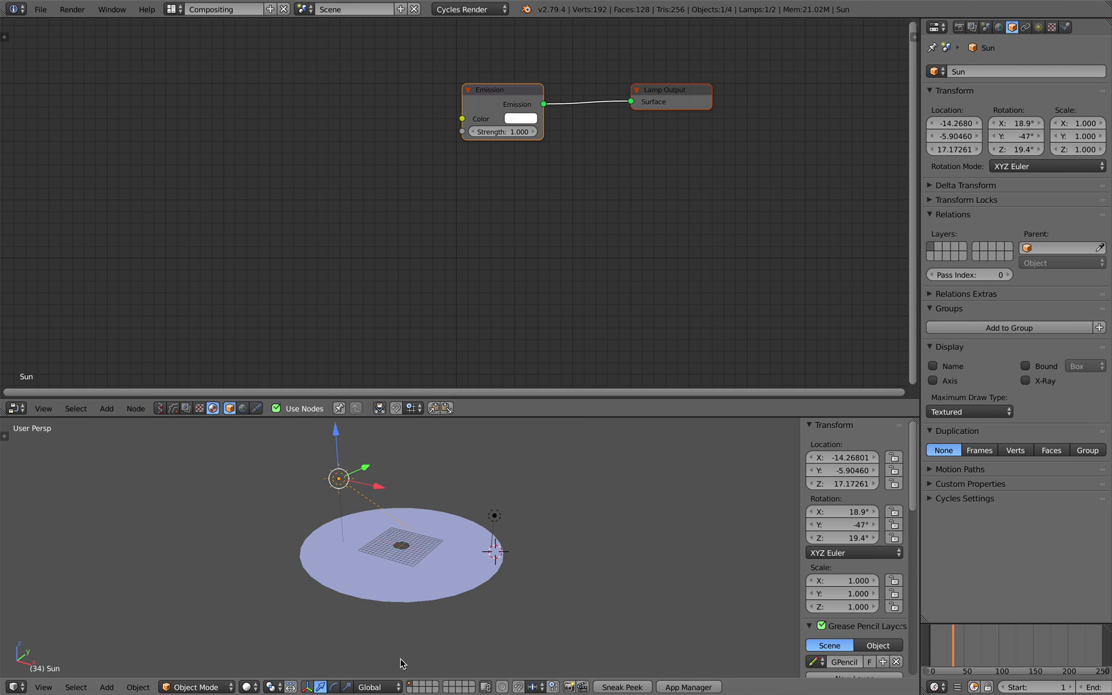
- Return the viewport to Rendered shading and select the vinyl disc
scroll(401, 664, "up", 2)
left_click(247, 687)
left_click(281, 599)
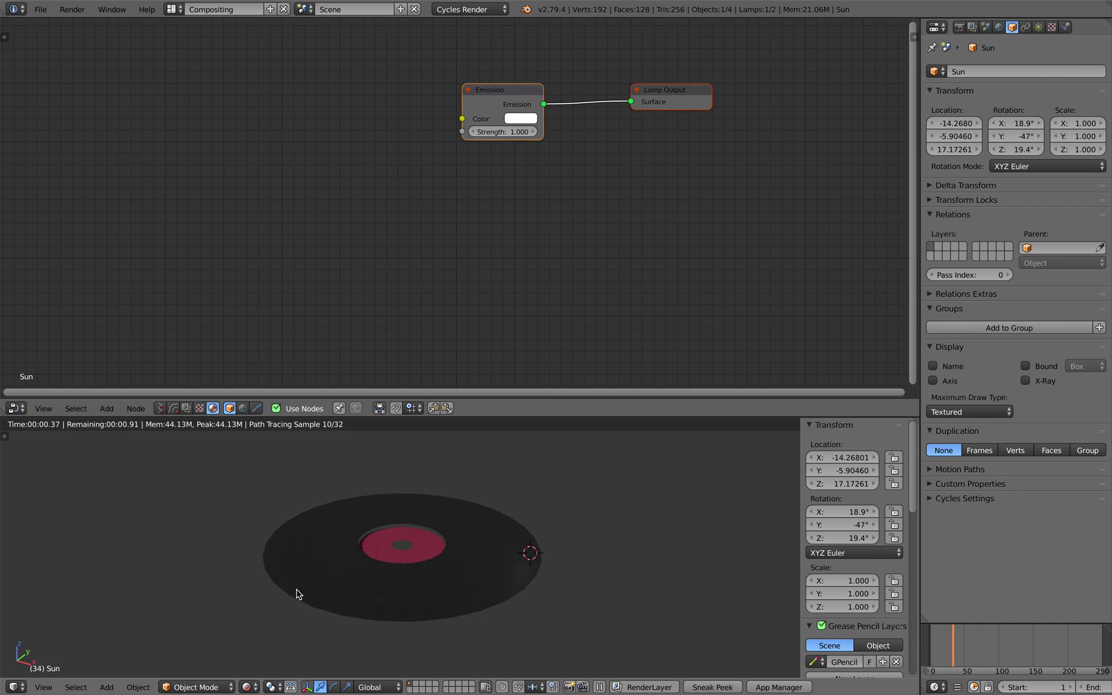
mouse_move(388, 578)
middle_mouse_down()
mouse_move(451, 529)
mouse_move(499, 543)
mouse_move(509, 565)
middle_mouse_up()
scroll(414, 559, "up", 3)
right_click(501, 542)
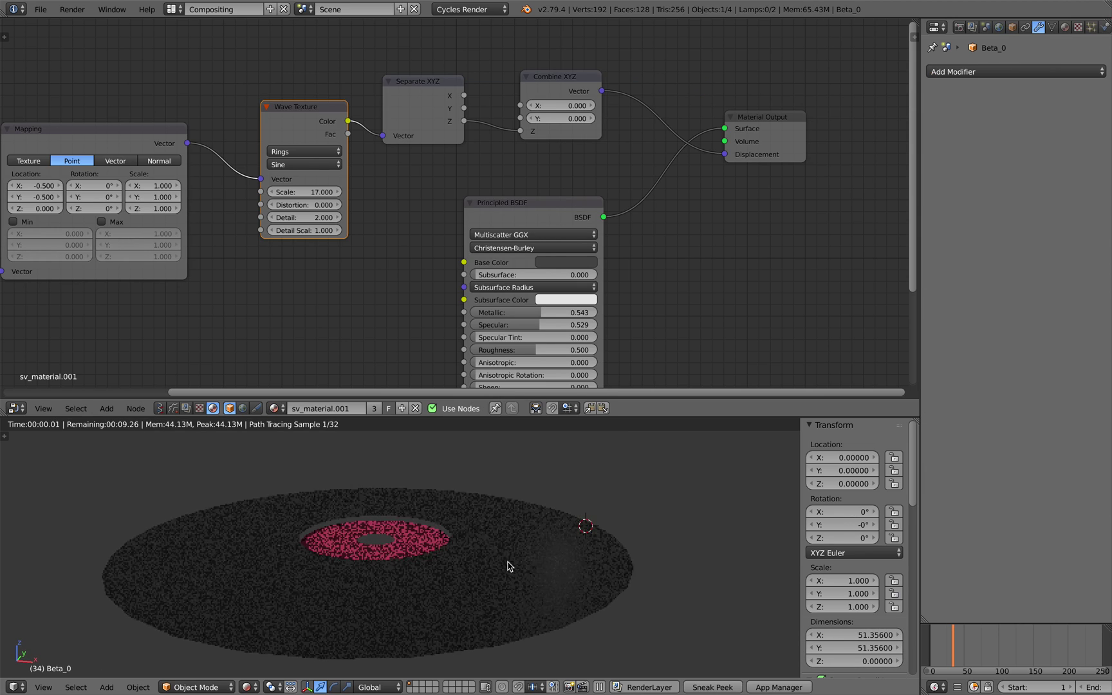
- Link the Wave Texture's Color to the Principled BSDF's Base Color and save the file
scroll(445, 76, "down", 1)
middle_click_drag(445, 78, 387, 219)
scroll(388, 223, "up", 2)
scroll(389, 226, "down", 2)
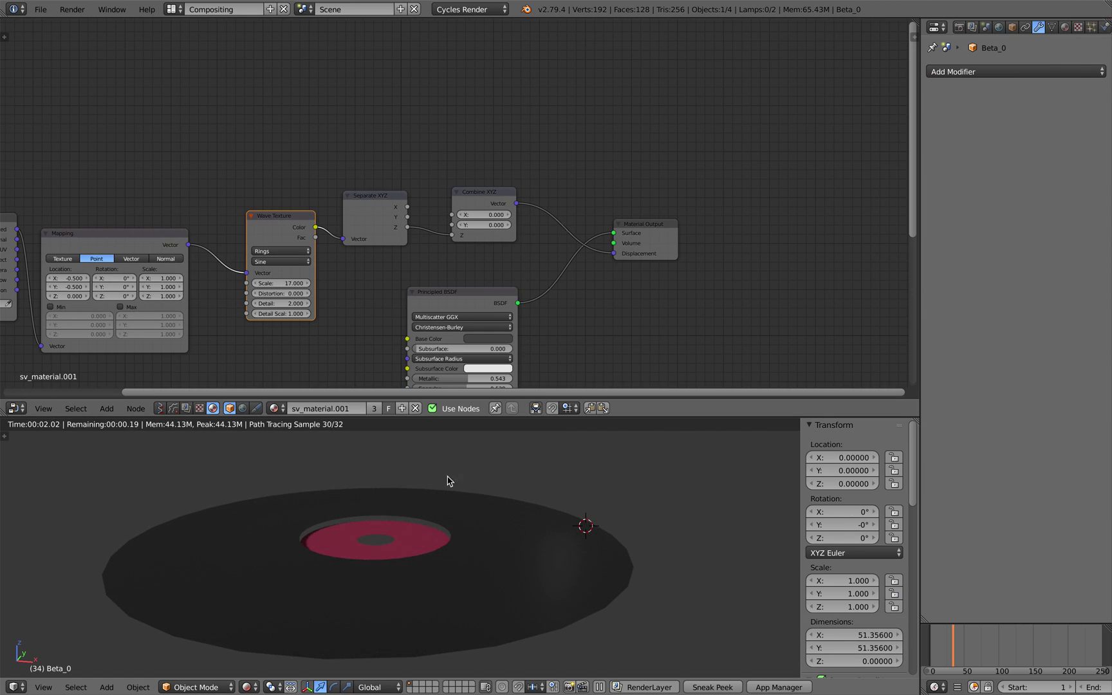
scroll(419, 254, "down", 2)
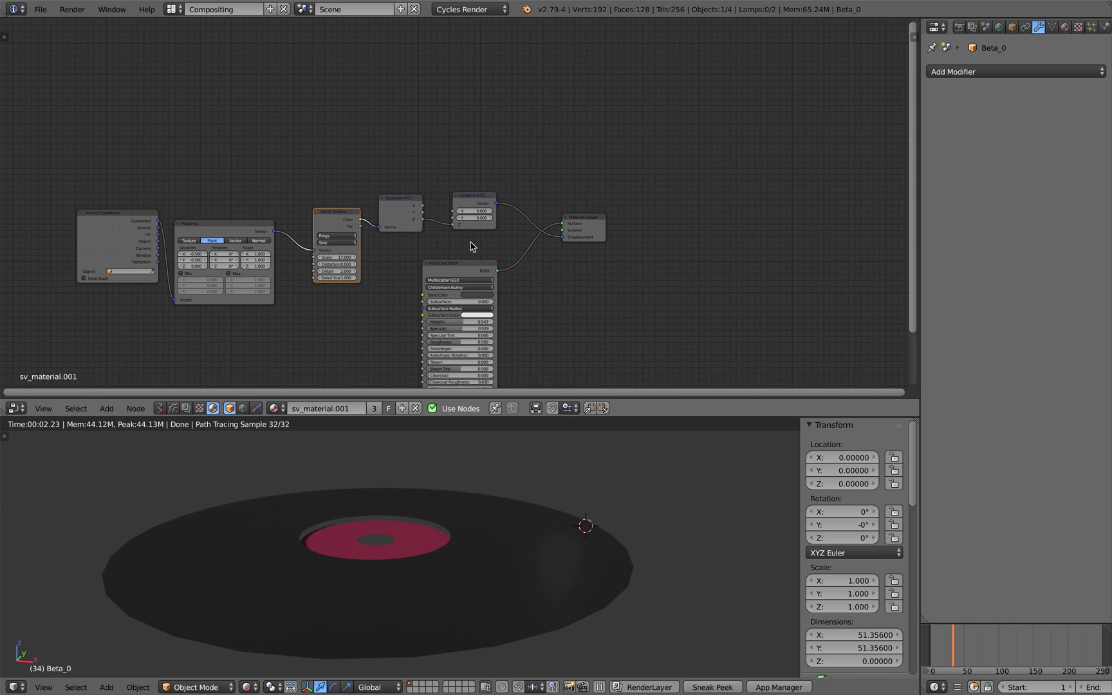
scroll(489, 238, "up", 3)
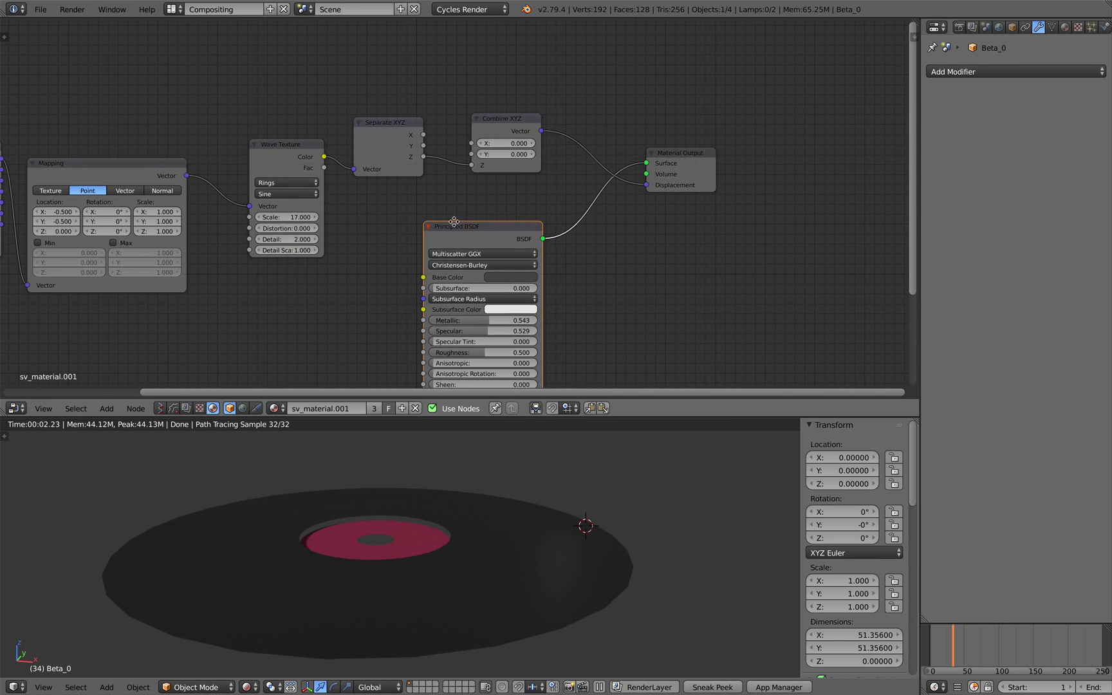
middle_click_drag(454, 222, 497, 183)
left_click_drag(369, 118, 407, 191)
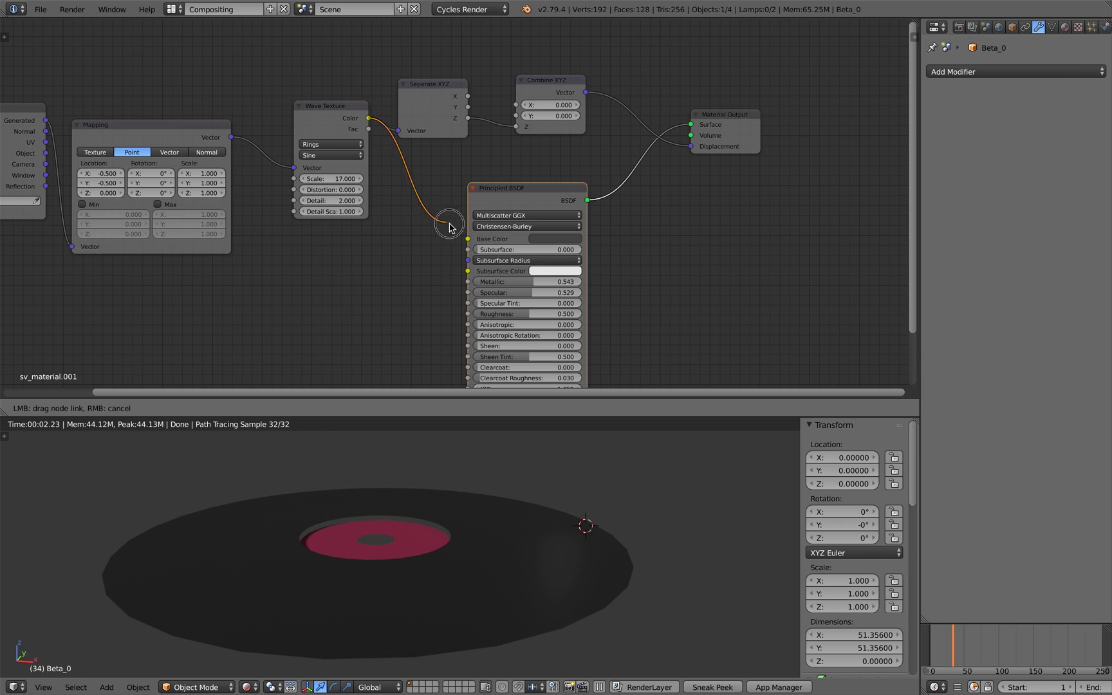
left_click_drag(466, 239, 468, 239)
middle_click_drag(509, 486, 532, 608)
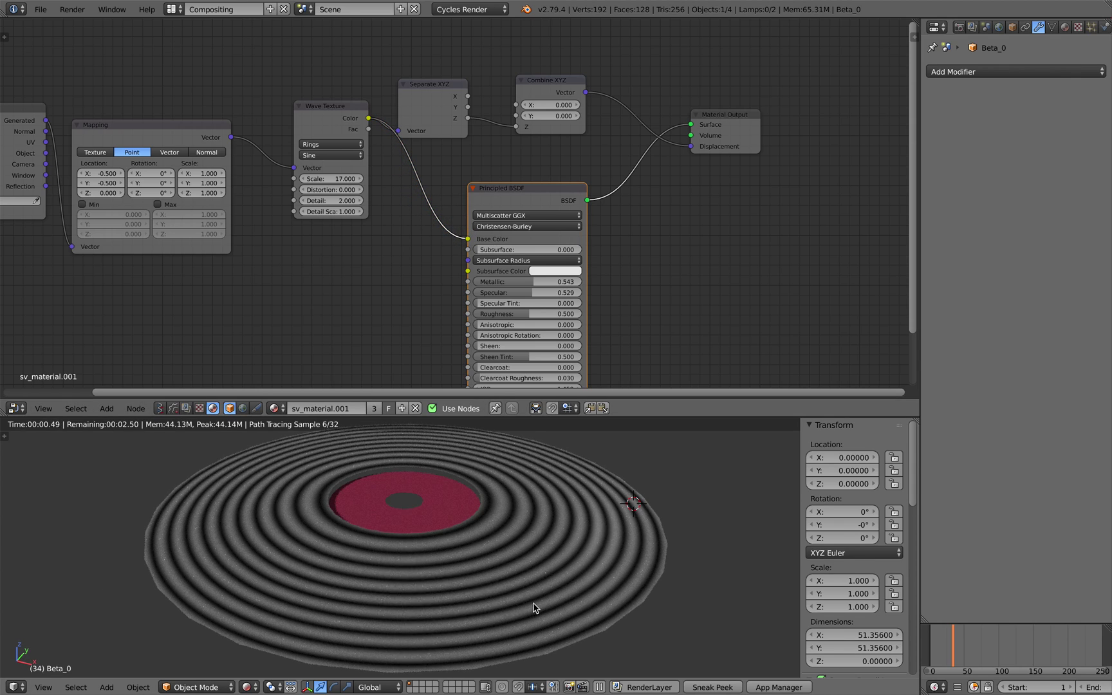
middle_click_drag(454, 544, 456, 559)
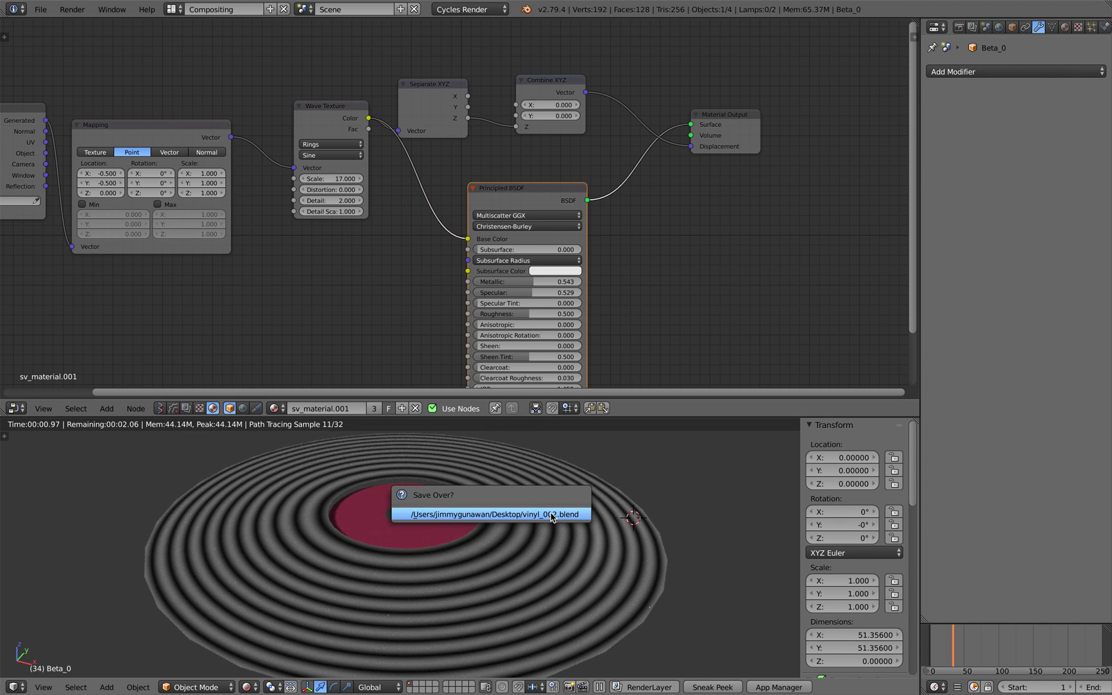
- Switch the node editor to the Sverchok node tree NodeTree.001
left_click(160, 408)
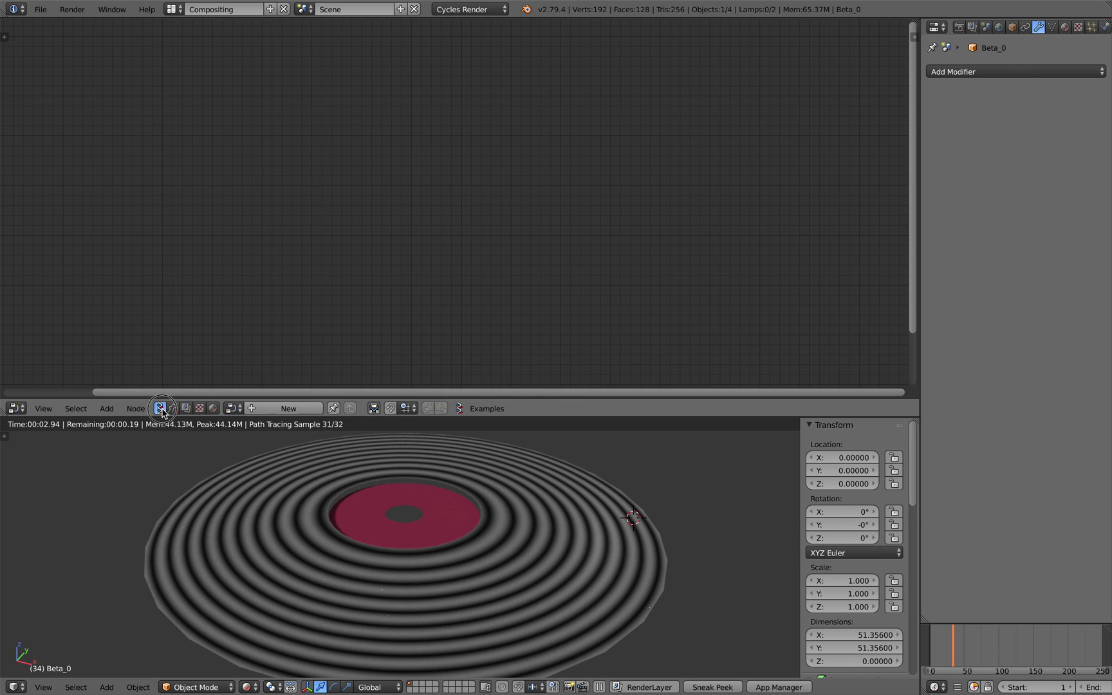
left_click(237, 407)
left_click(304, 440)
scroll(322, 241, "up", 2)
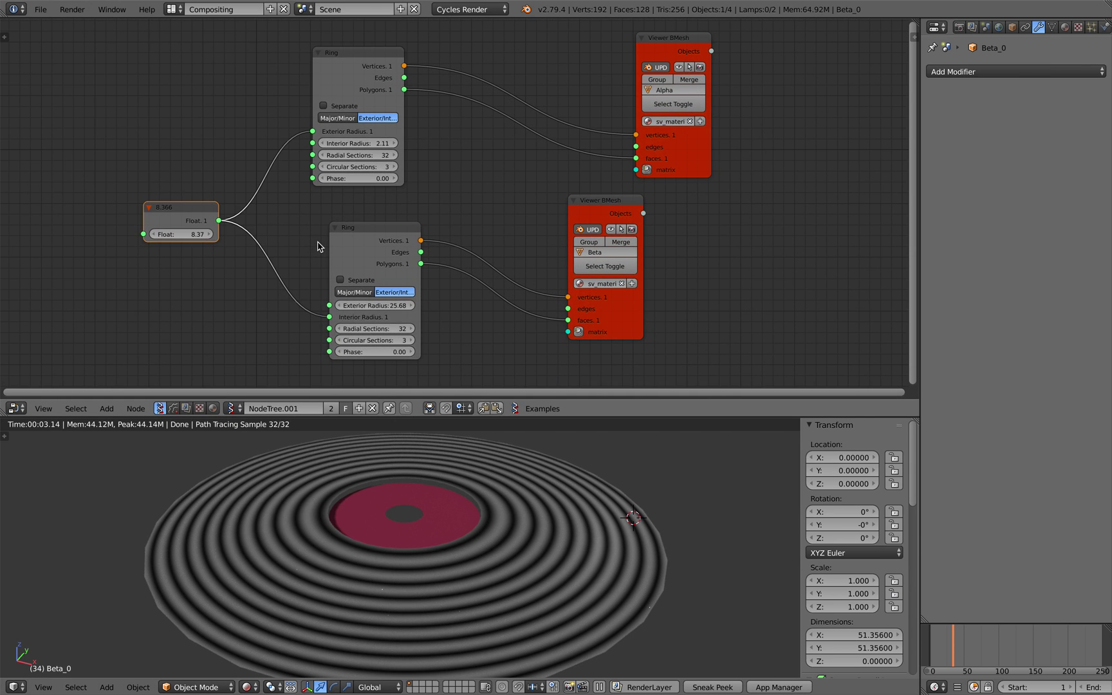
- Shift the Ring node that feeds the Beta viewer slightly within the node tree and save the file
middle_click_drag(331, 243, 351, 232)
left_click_drag(370, 222, 343, 220)
key("ctrl+s")
left_click(343, 220)
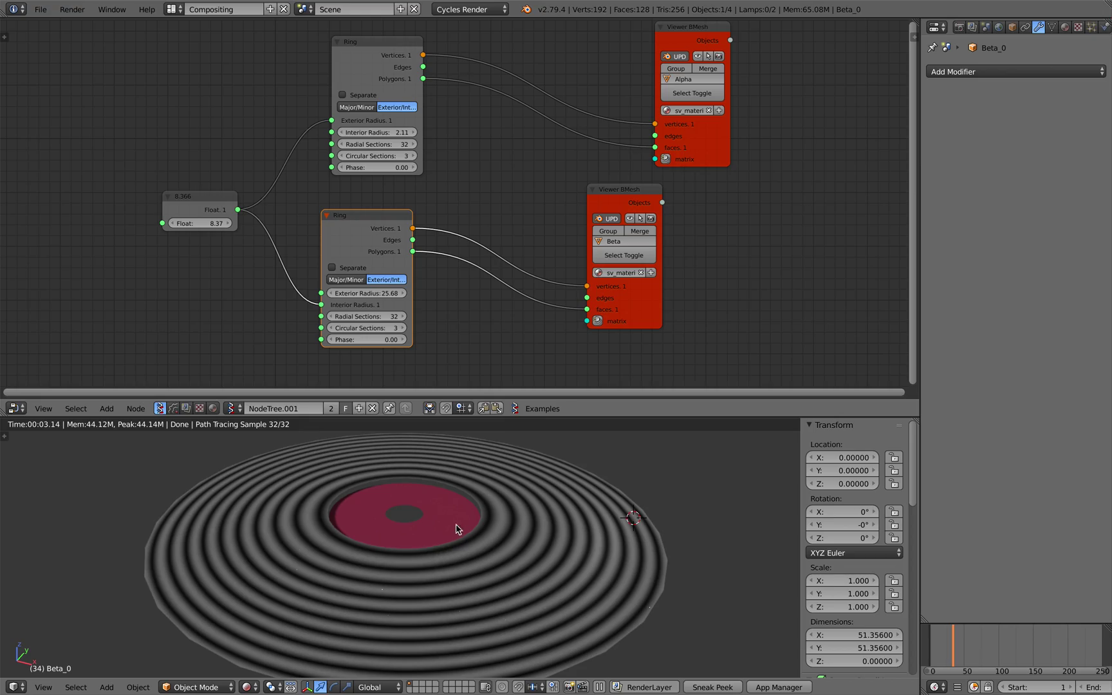
key("ctrl+s")
left_click(458, 514)
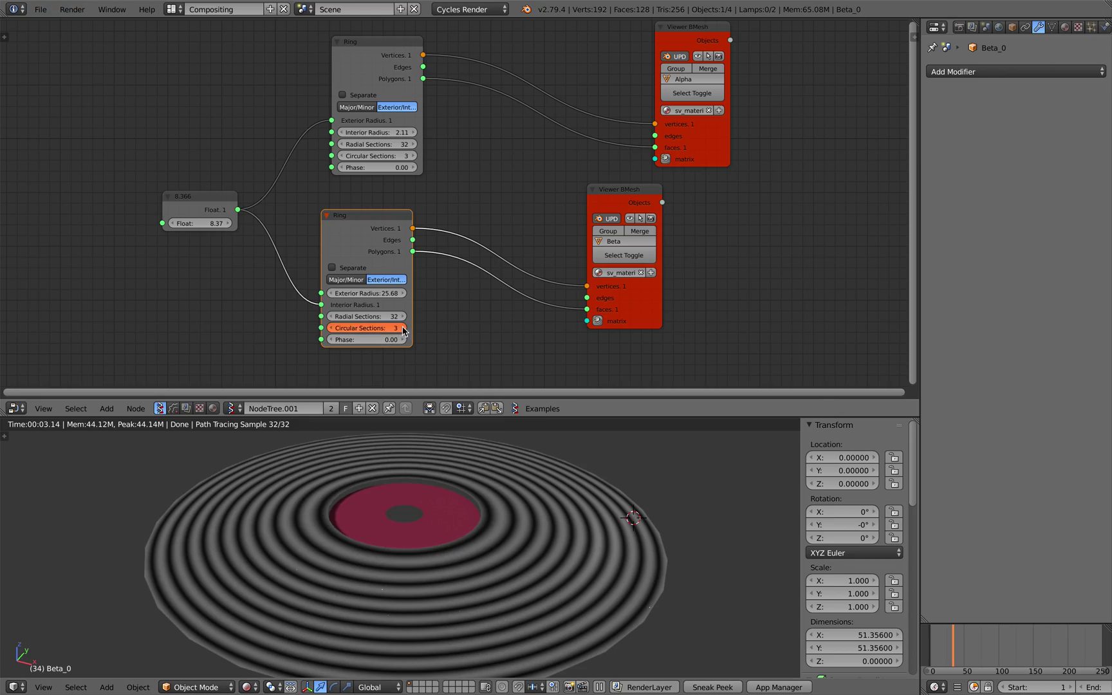
- Set the Circular Sections to 71 and the Radial Sections to 78 on the Ring that feeds the Beta viewer
left_click_drag(403, 331, 553, 330)
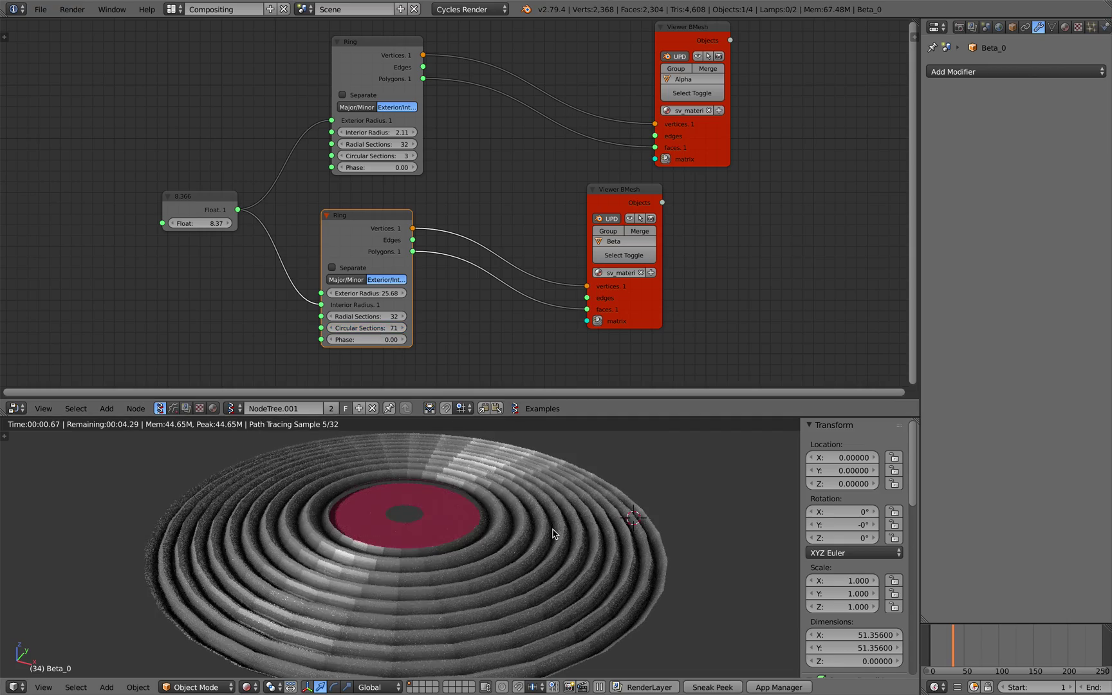
middle_click_drag(580, 522, 591, 523)
left_click_drag(402, 316, 458, 316)
left_click(571, 514)
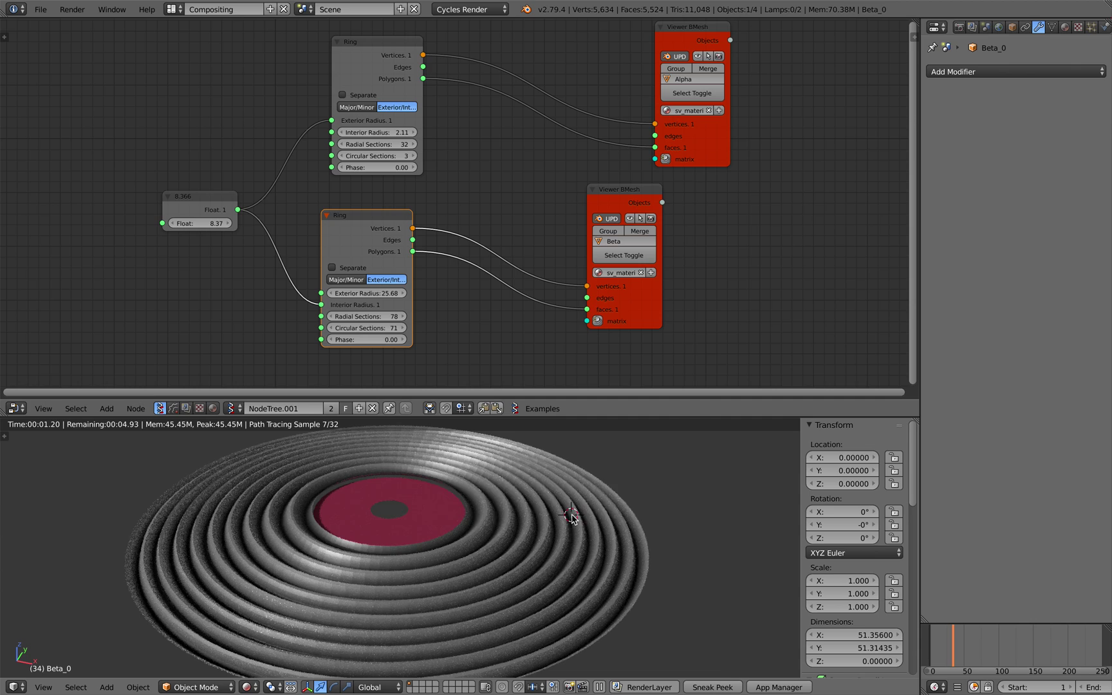
- Switch the node editor to the disc's shader nodes and set the Wave Texture Scale to 31.6
left_click(215, 408)
scroll(384, 254, "down", 4)
middle_click_drag(383, 254, 406, 287)
scroll(406, 286, "up", 3)
scroll(405, 281, "up", 3)
middle_click_drag(327, 255, 548, 278)
middle_click_drag(384, 160, 396, 172)
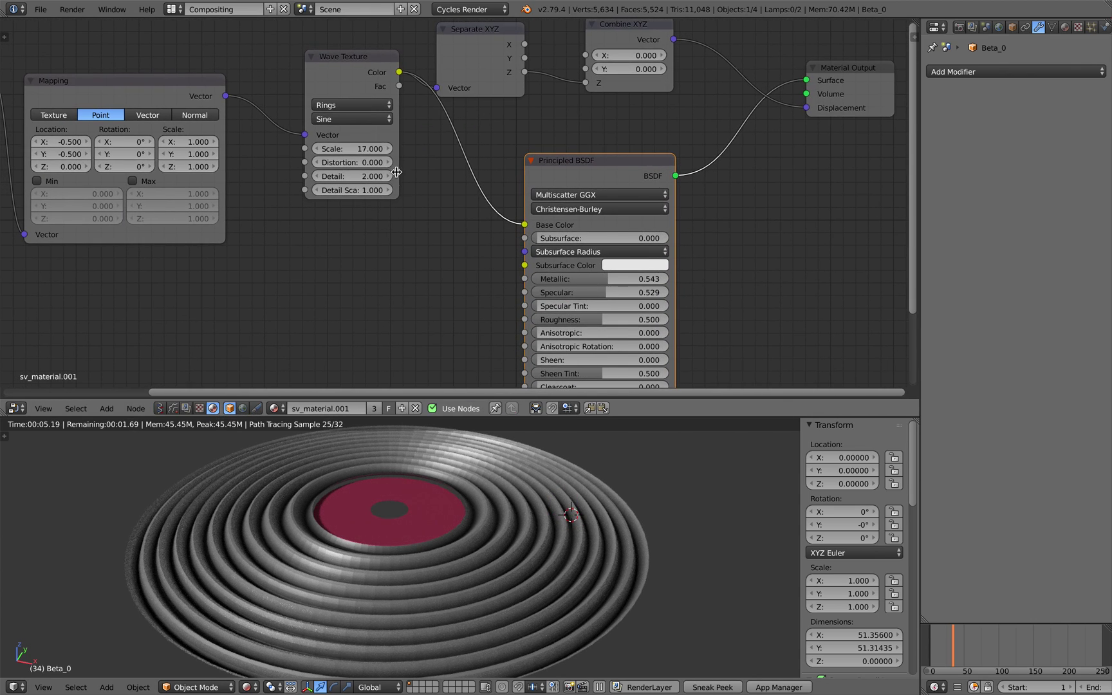
left_click_drag(364, 148, 431, 148)
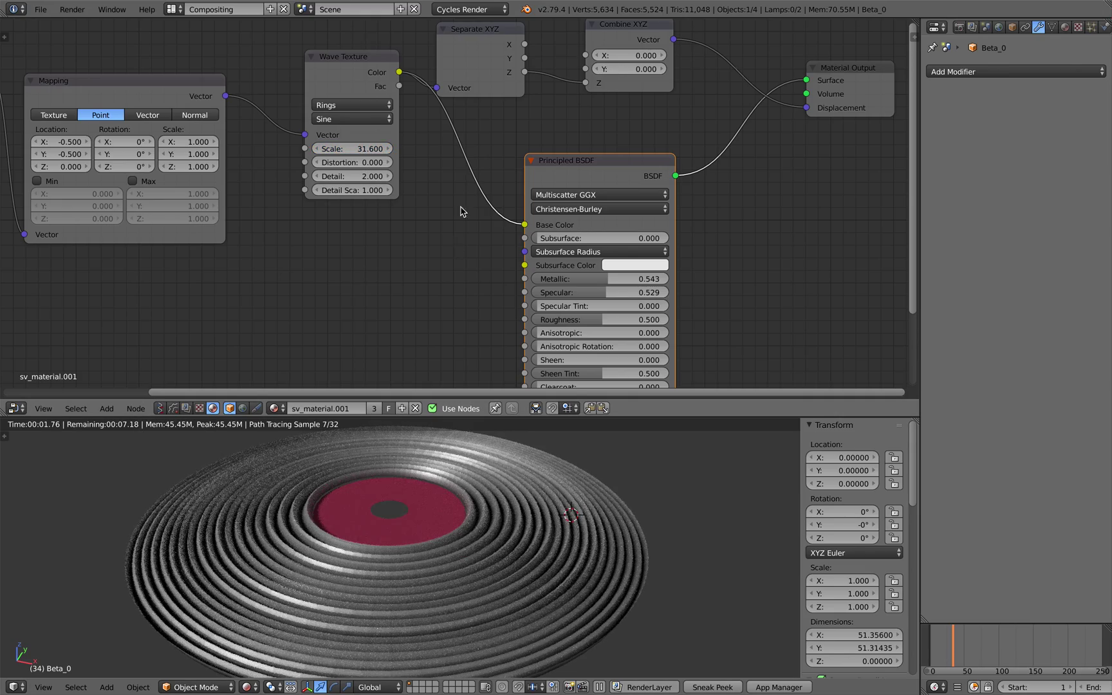
- Space out the Separate XYZ and Combine XYZ nodes to make room between them
middle_click_drag(471, 172, 362, 280)
left_click_drag(385, 127, 382, 95)
left_click_drag(491, 130, 566, 133)
left_click_drag(367, 149, 361, 112)
- Insert a Math node set to Multiply with value -0.2 between the Z sockets of Separate XYZ and Combine XYZ
key("shift+a")
left_click(474, 94)
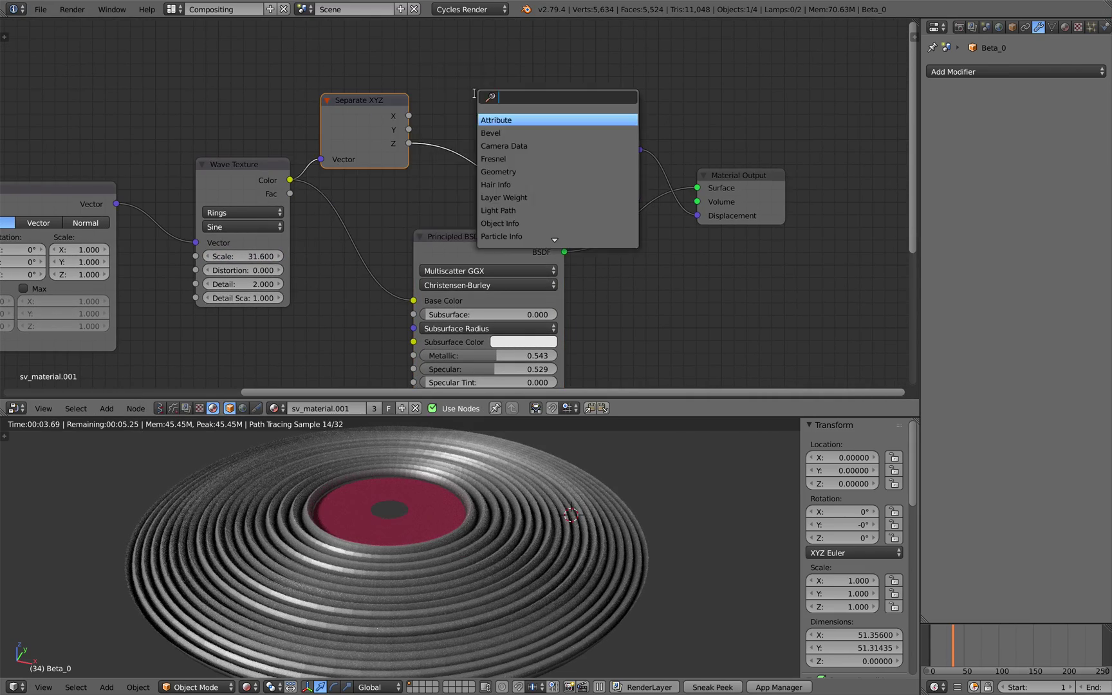
type("math")
key("Down")
key("Up")
key("Return")
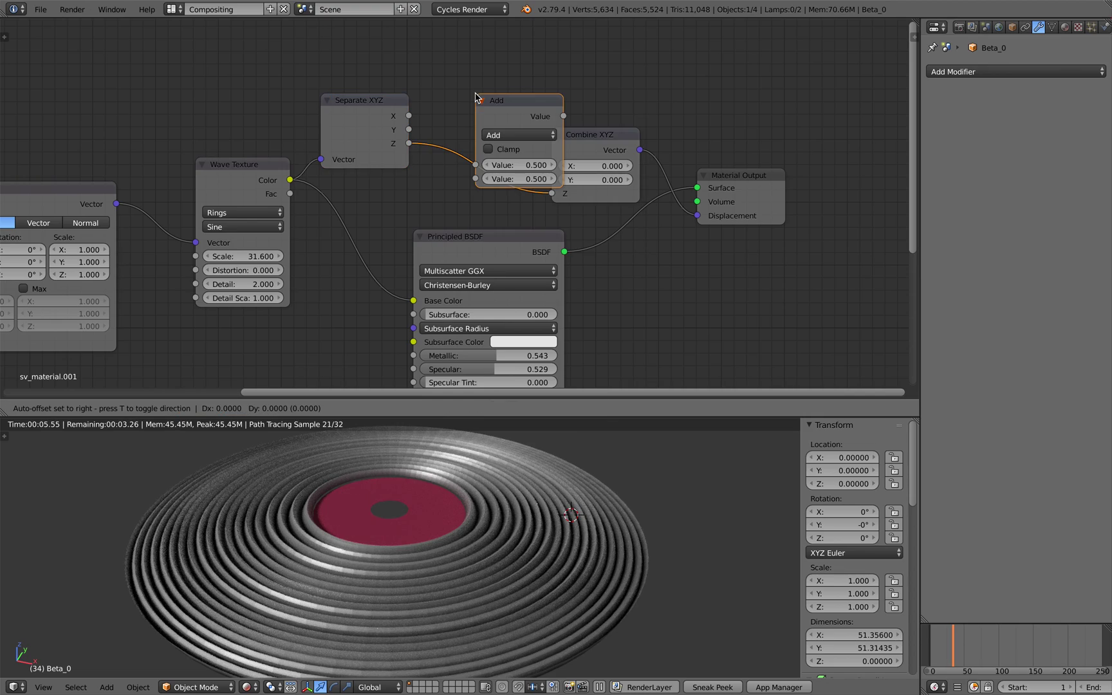
left_click(466, 97)
left_click(507, 134)
left_click(509, 164)
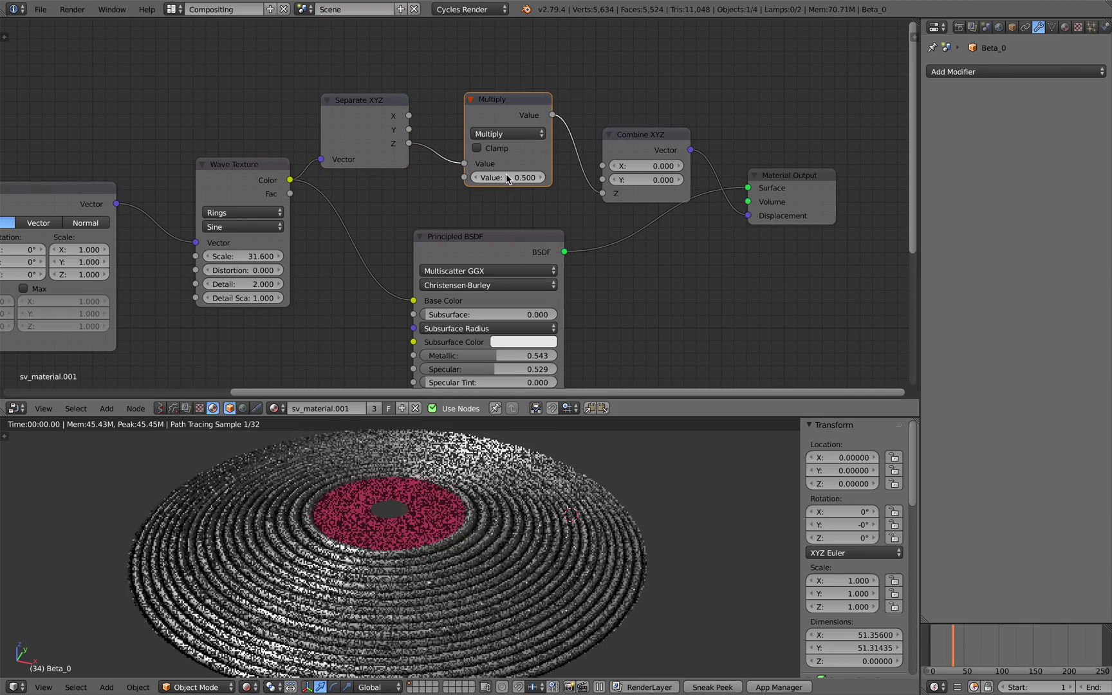
left_click_drag(509, 177, 498, 178)
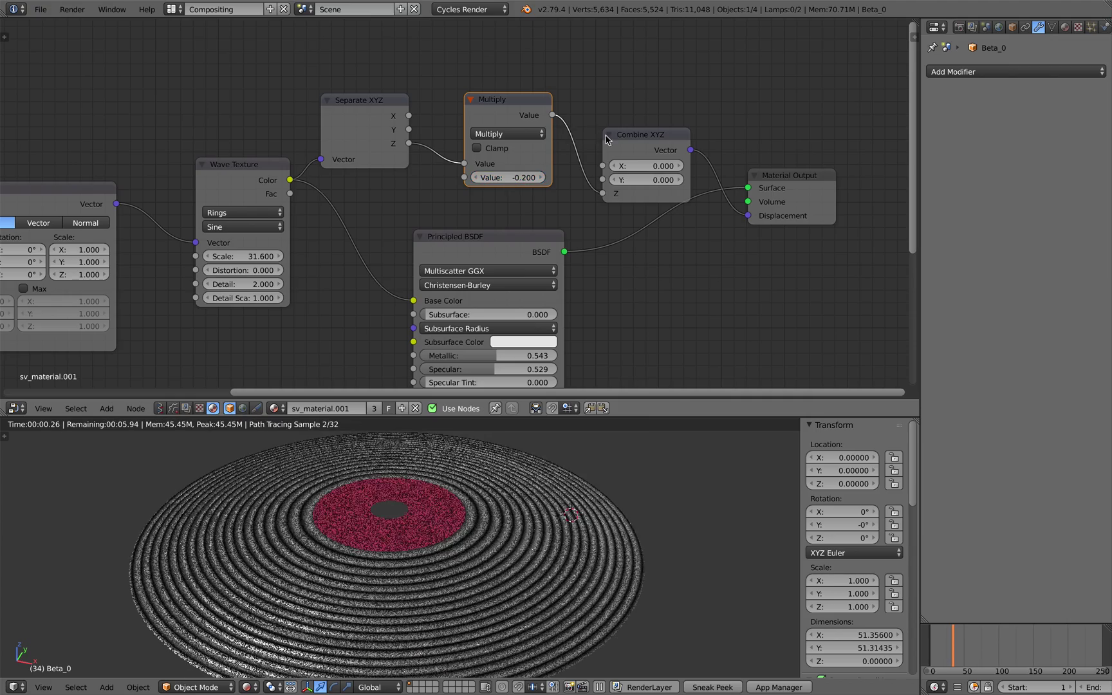
- Move the Multiply, Combine XYZ and Material Output nodes further away from Separate XYZ
left_click_drag(619, 139, 692, 129)
left_click_drag(510, 109, 538, 103)
left_click_drag(790, 183, 842, 197)
left_click_drag(534, 107, 577, 103)
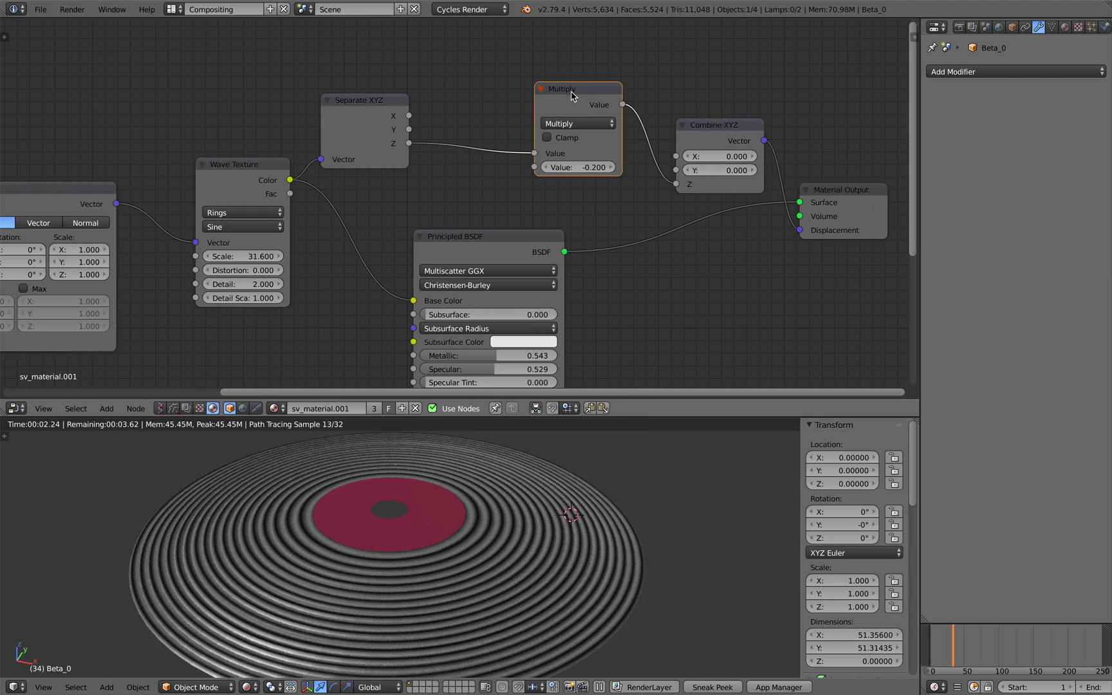
- Insert a copy of the Multiply node before it in the chain and change it to Add with value -0.5
key("shift+d")
left_click(477, 110)
left_click(499, 136)
left_click(503, 152)
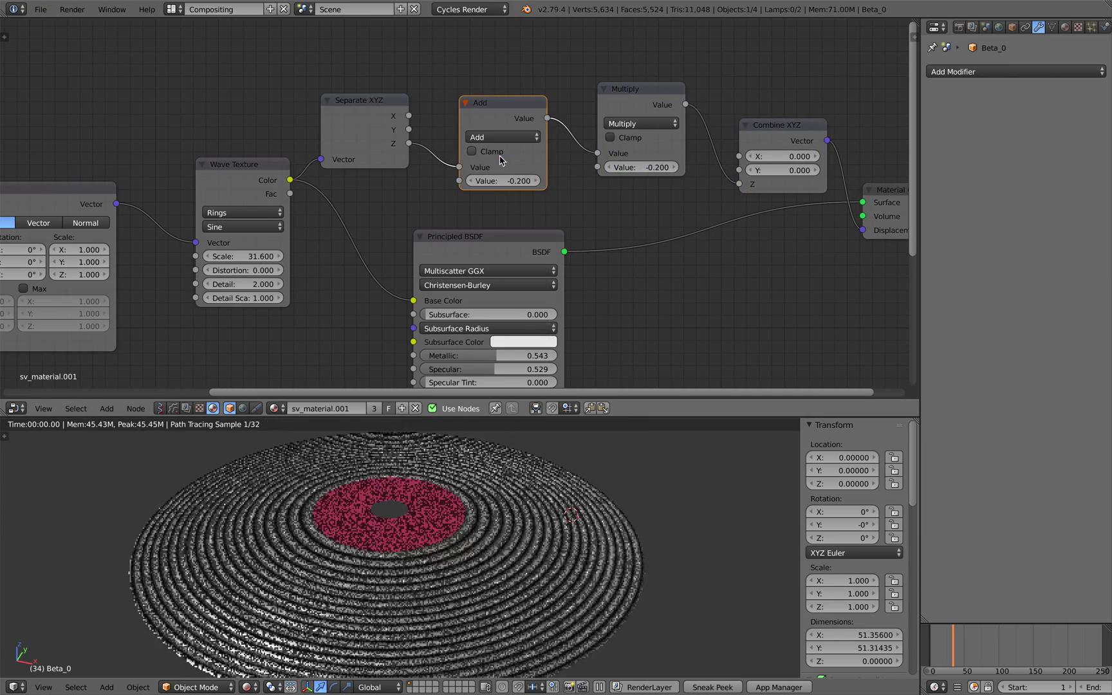
type(".5")
key("Return")
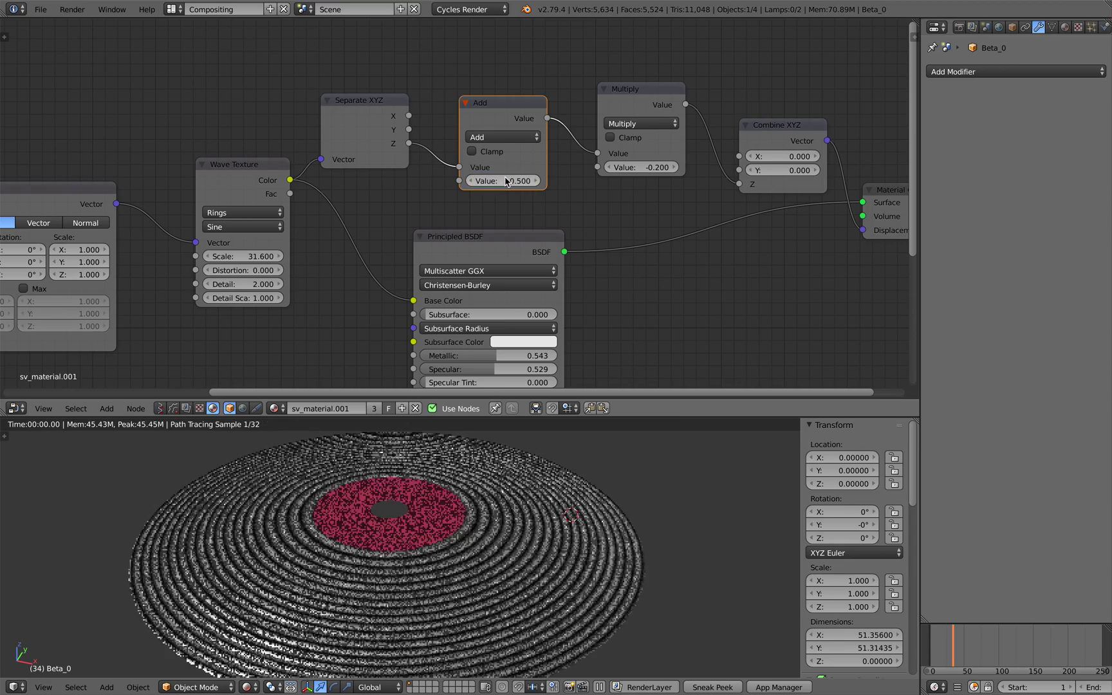
- Set the Multiply node's value to 0.12 and save over vinyl_002.blend
left_click_drag(641, 167, 661, 167)
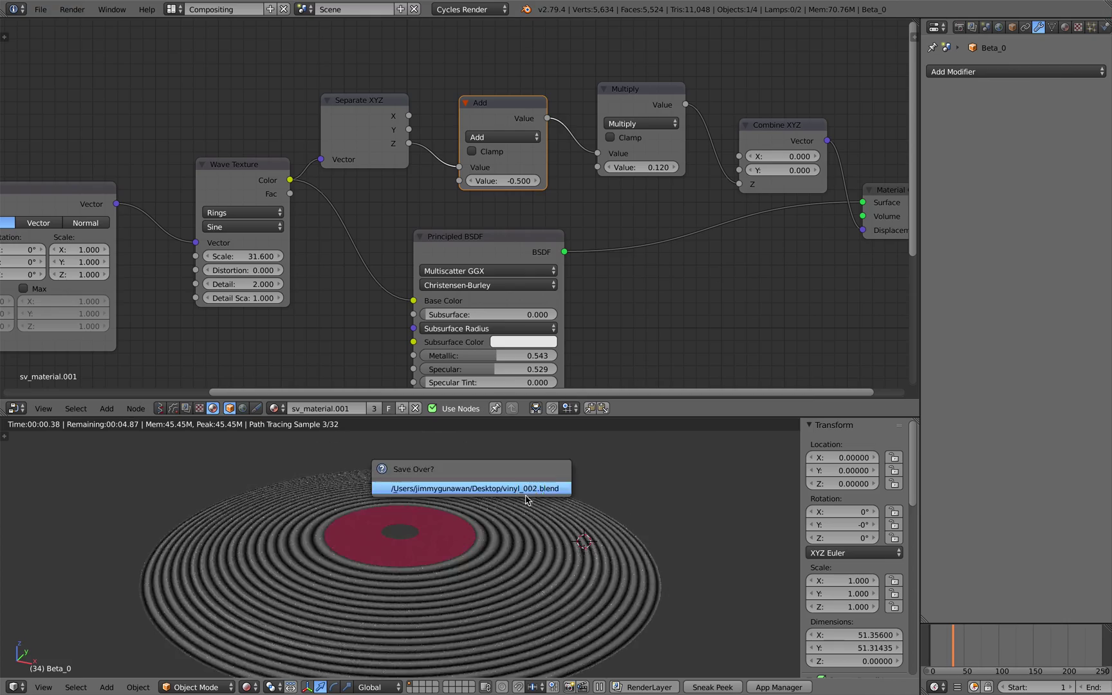
scroll(476, 535, "up", 2)
scroll(513, 221, "down", 3)
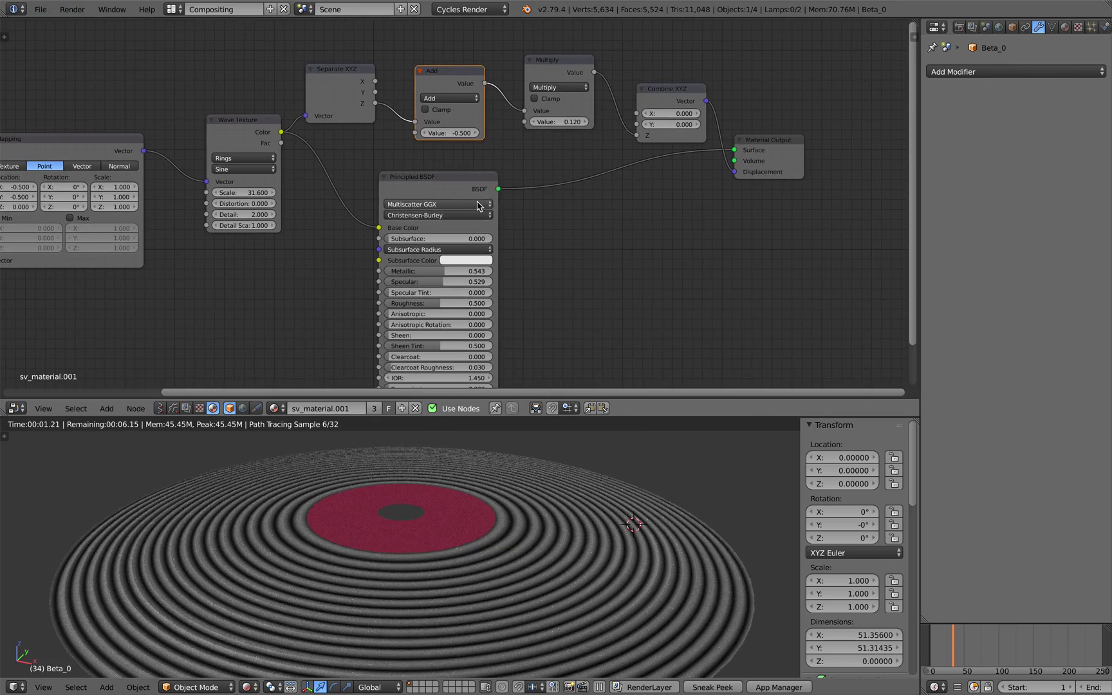
- Set the Wave Texture Scale to 100 and save the file
middle_click_drag(429, 298, 505, 266)
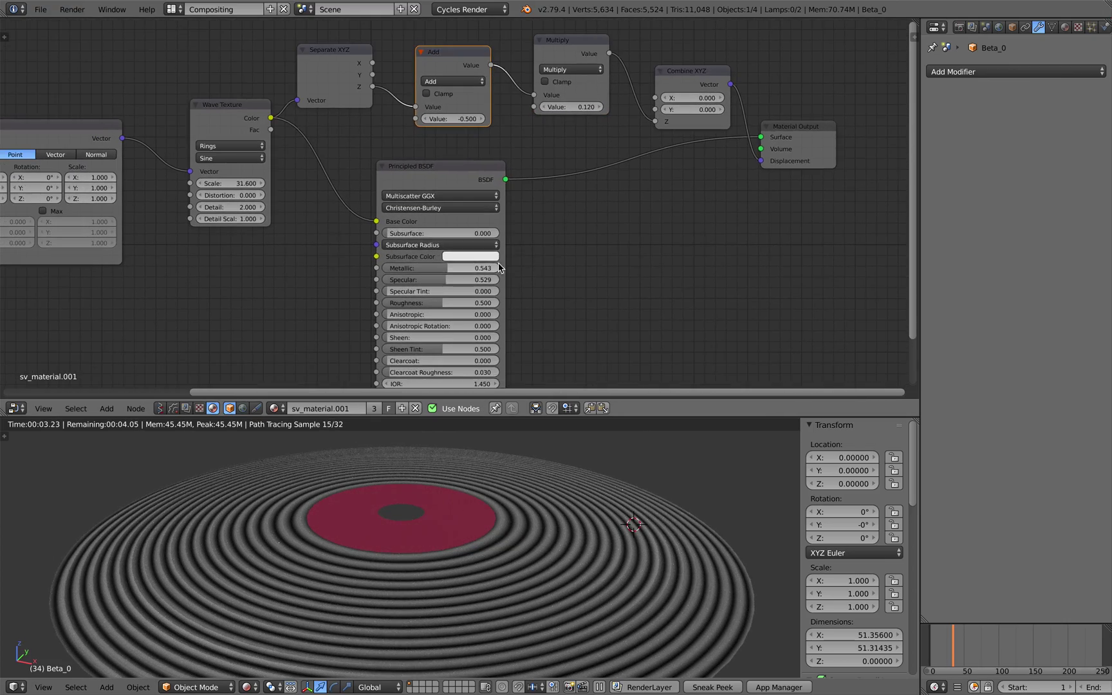
middle_click_drag(273, 213, 368, 226)
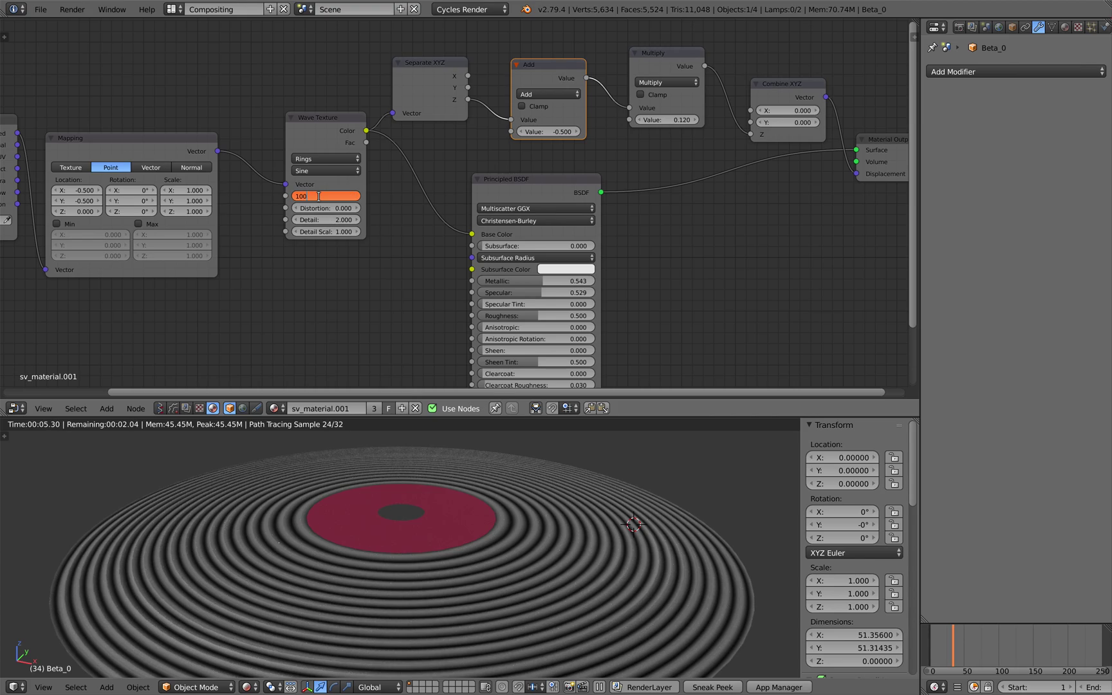
key("Return")
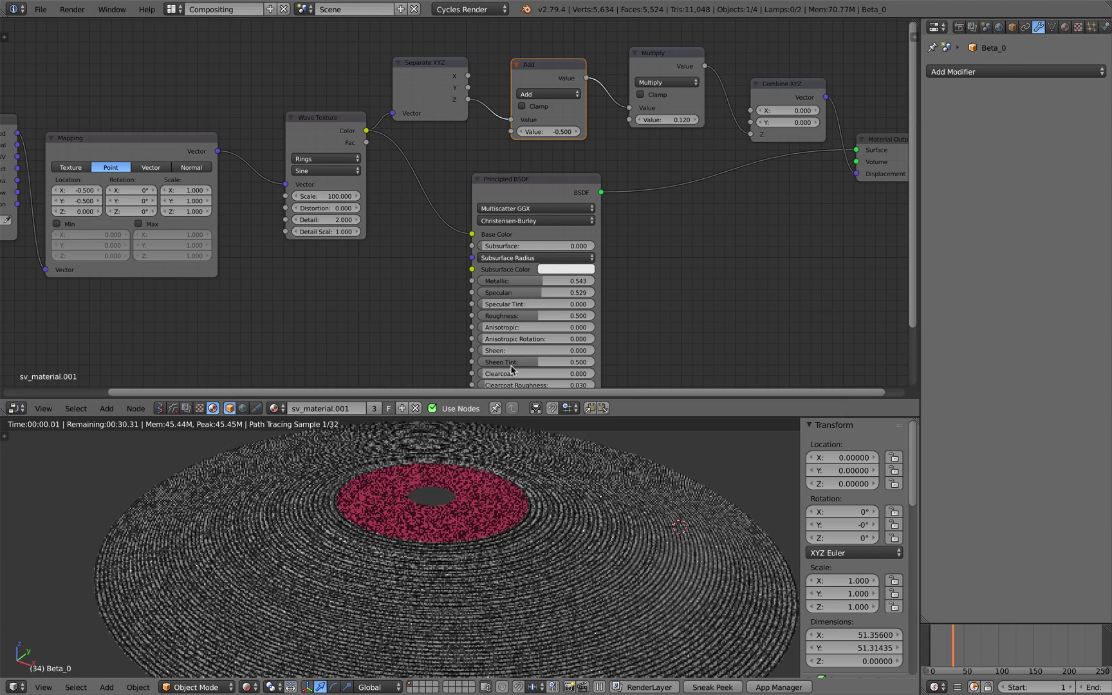
middle_click_drag(552, 266, 424, 341)
key("ctrl+s")
left_click(423, 341)
- Move the Principled BSDF away from the Wave Texture and lower the Wave Texture node slightly
middle_click_drag(556, 240, 543, 235)
left_click_drag(395, 264, 492, 253)
left_click_drag(206, 202, 213, 221)
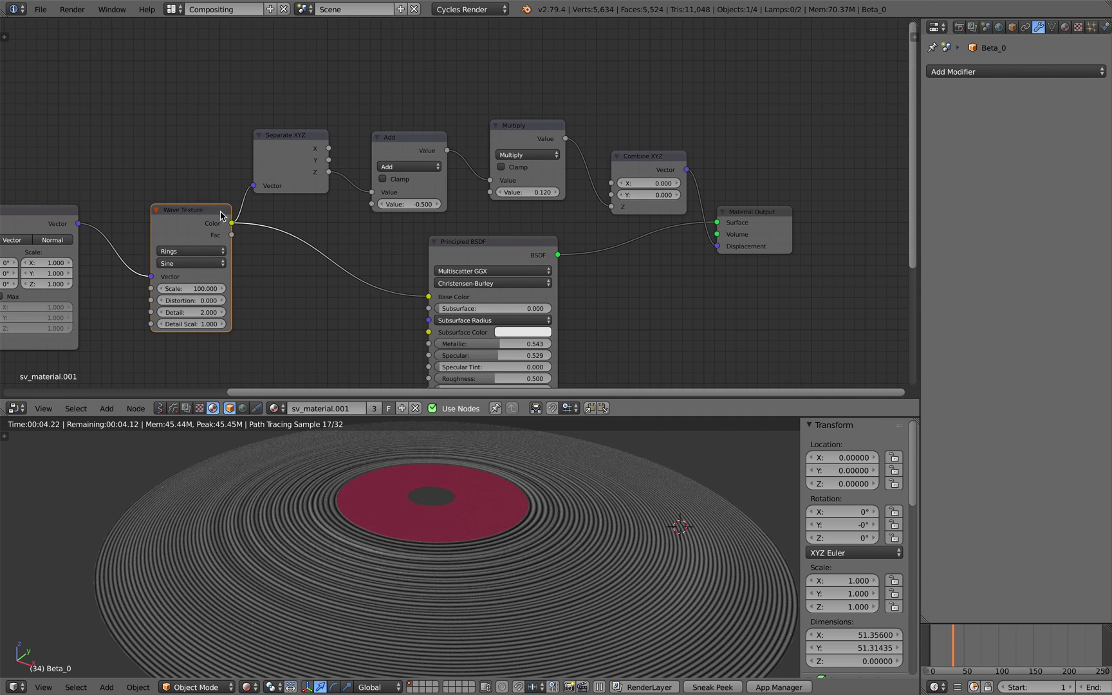
middle_click_drag(436, 247, 513, 315)
scroll(508, 262, "down", 1)
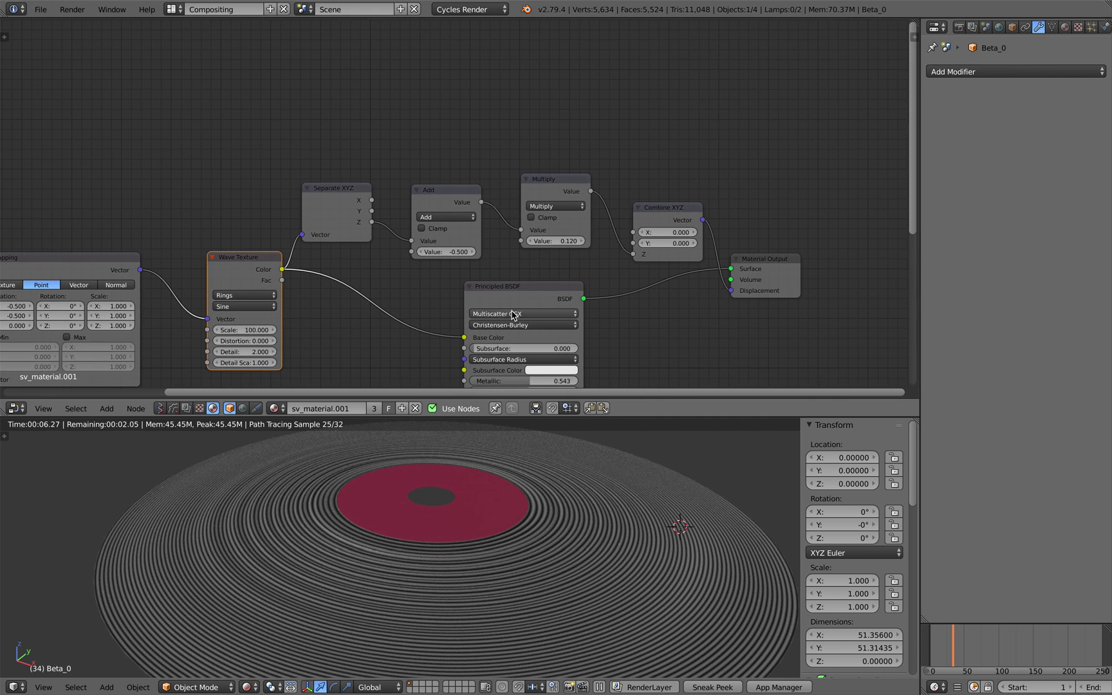
- Rearrange the material nodes so the Separate XYZ, Add, Multiply and Combine XYZ chain sits below the Principled BSDF
left_click_drag(513, 287, 519, 385)
left_click_drag(661, 251, 649, 396)
left_click_drag(547, 231, 576, 393)
left_click_drag(460, 196, 476, 348)
middle_click_drag(477, 268, 533, 174)
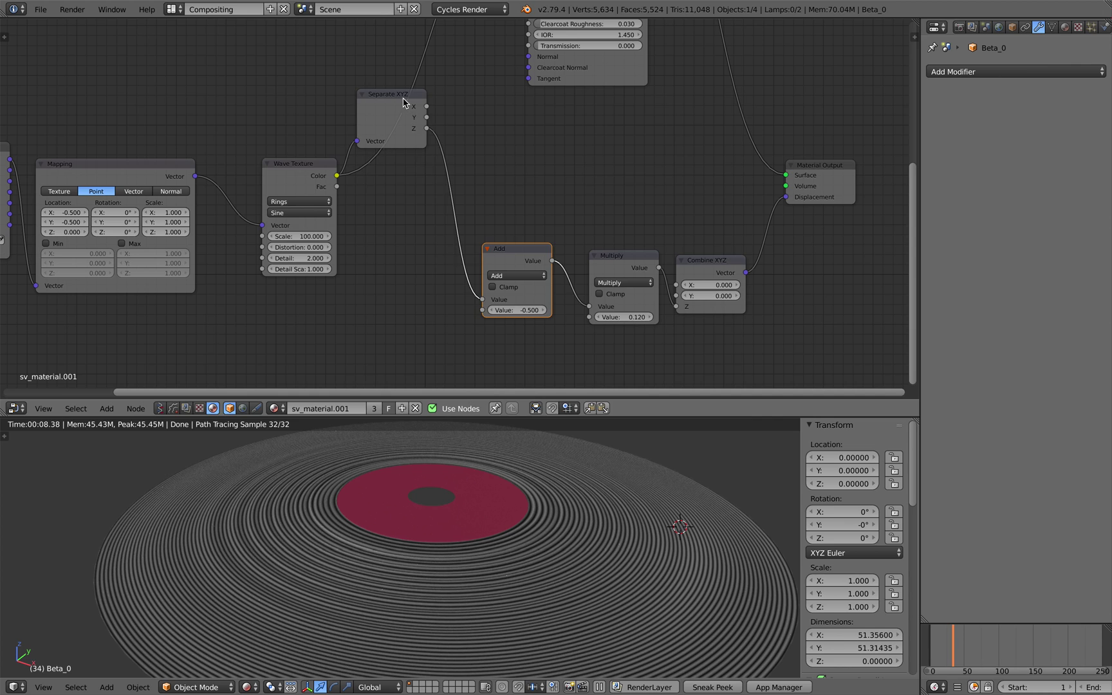
left_click_drag(402, 97, 421, 276)
left_click_drag(324, 168, 325, 196)
middle_click_drag(605, 92, 583, 233)
left_click_drag(594, 218, 591, 305)
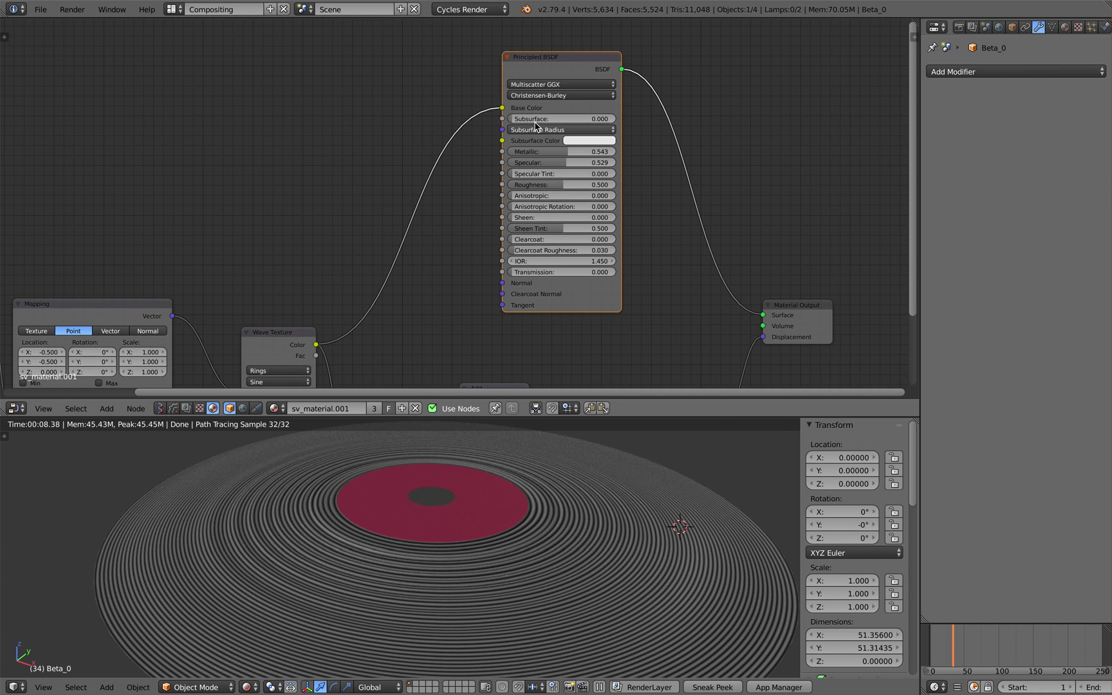
- Disconnect the Wave Texture from the Principled BSDF's Base Color
left_click_drag(501, 108, 453, 124)
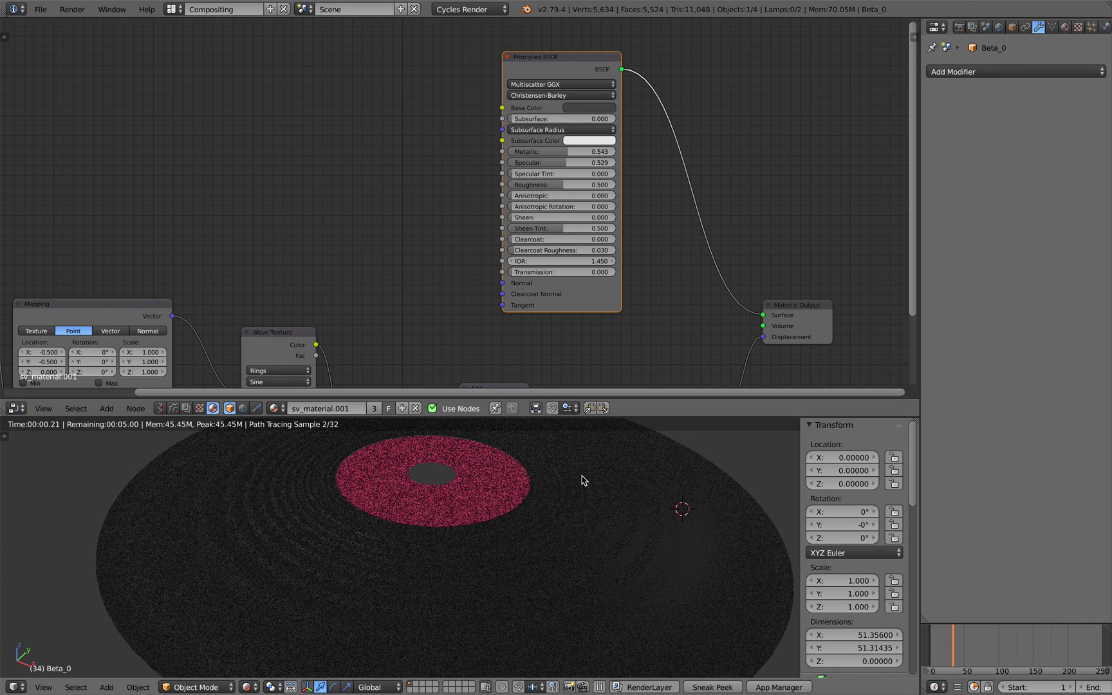
scroll(583, 505, "down", 1)
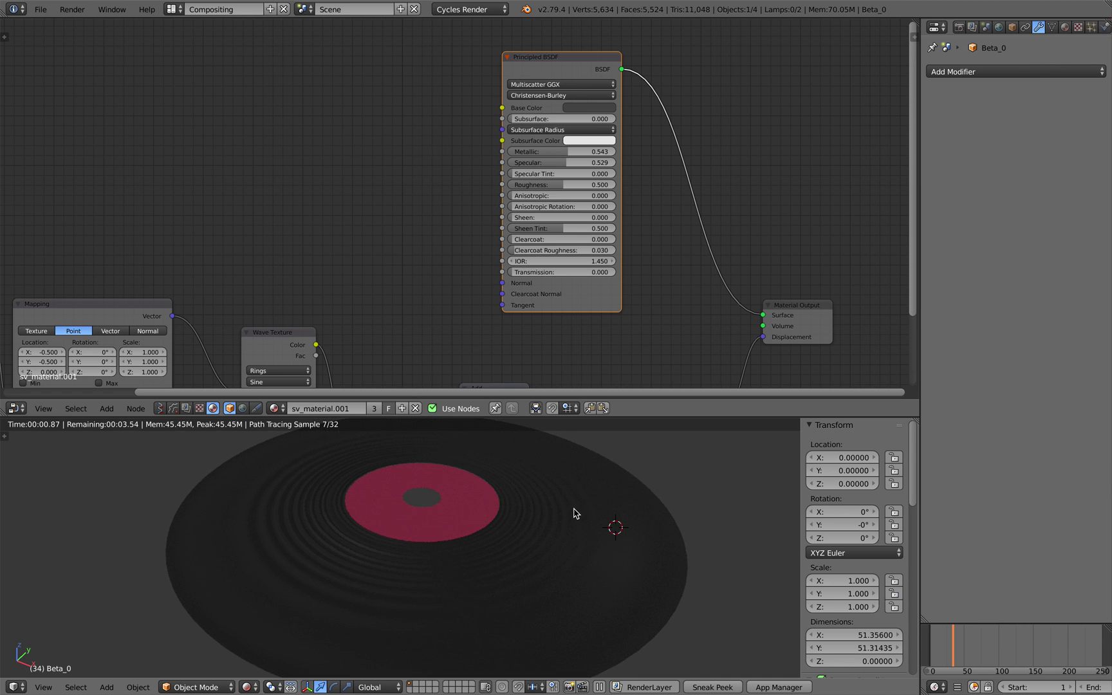
scroll(557, 142, "up", 2)
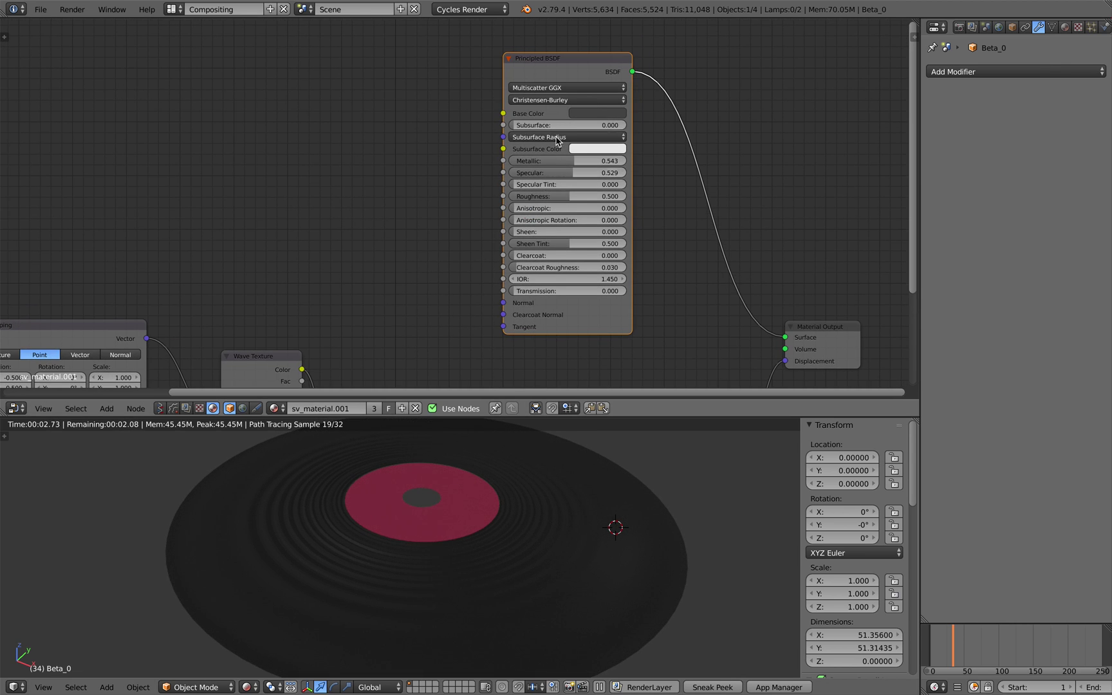
- Darken the Principled BSDF's Base Color to near black and save the file
left_click(582, 117)
left_click_drag(662, 175, 666, 209)
key("ctrl+s")
middle_click_drag(566, 500, 514, 595, "shift")
left_click(556, 501)
middle_click_drag(500, 510, 494, 601, "shift")
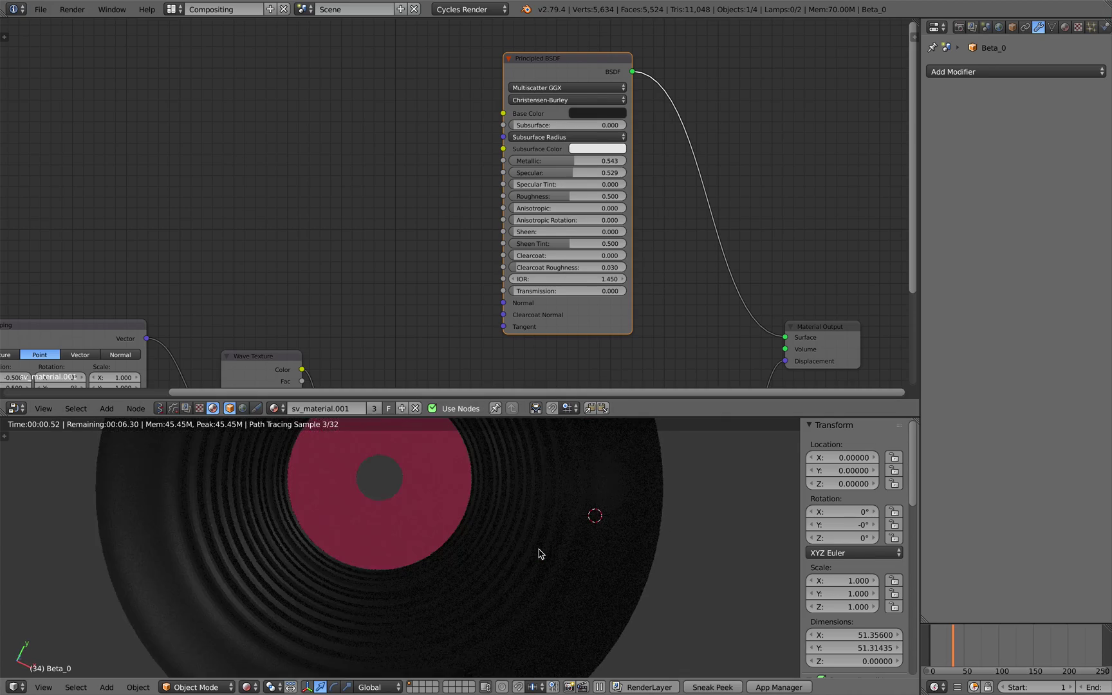
- Set the Principled BSDF's Anisotropic to 0.295 and Anisotropic Rotation to 0.621, and save the file
middle_click_drag(512, 115, 481, 134)
scroll(482, 134, "up", 1)
left_click_drag(508, 219, 600, 235)
scroll(449, 521, "down", 4)
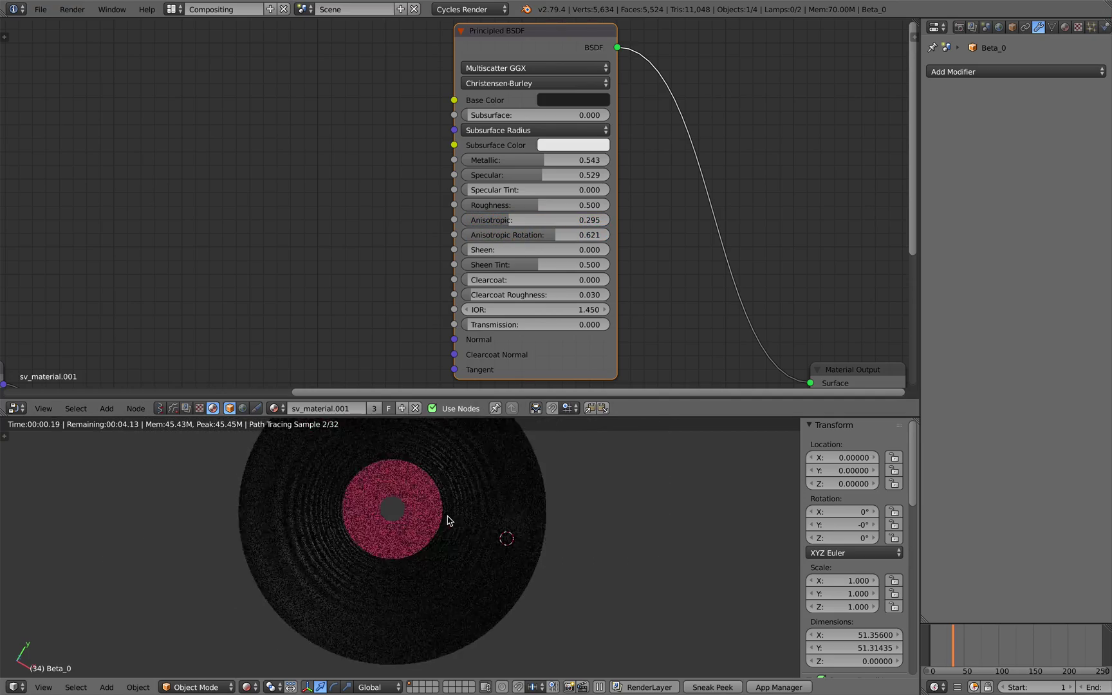
key("ctrl+s")
left_click(450, 505)
- Save over vinyl_002.blend and raise the Wave Texture Scale to 176.6
middle_click_drag(429, 216, 384, 46)
middle_click_drag(320, 168, 350, 27)
key("ctrl+s")
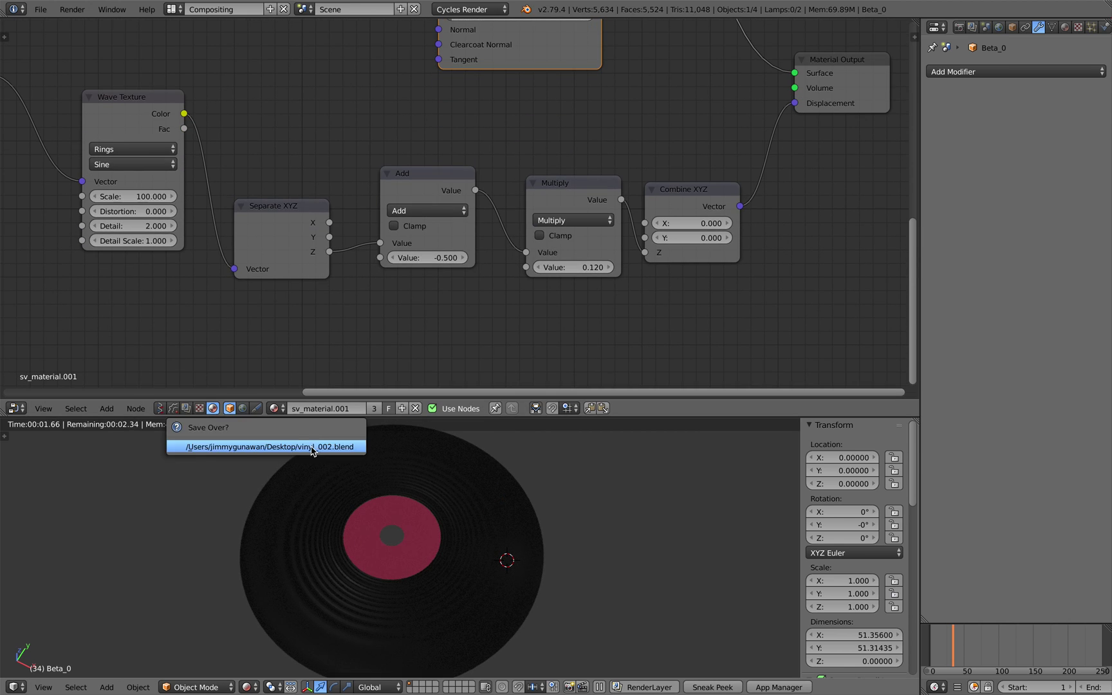
left_click(313, 452)
middle_click_drag(191, 252, 257, 260)
left_click_drag(200, 205, 238, 287)
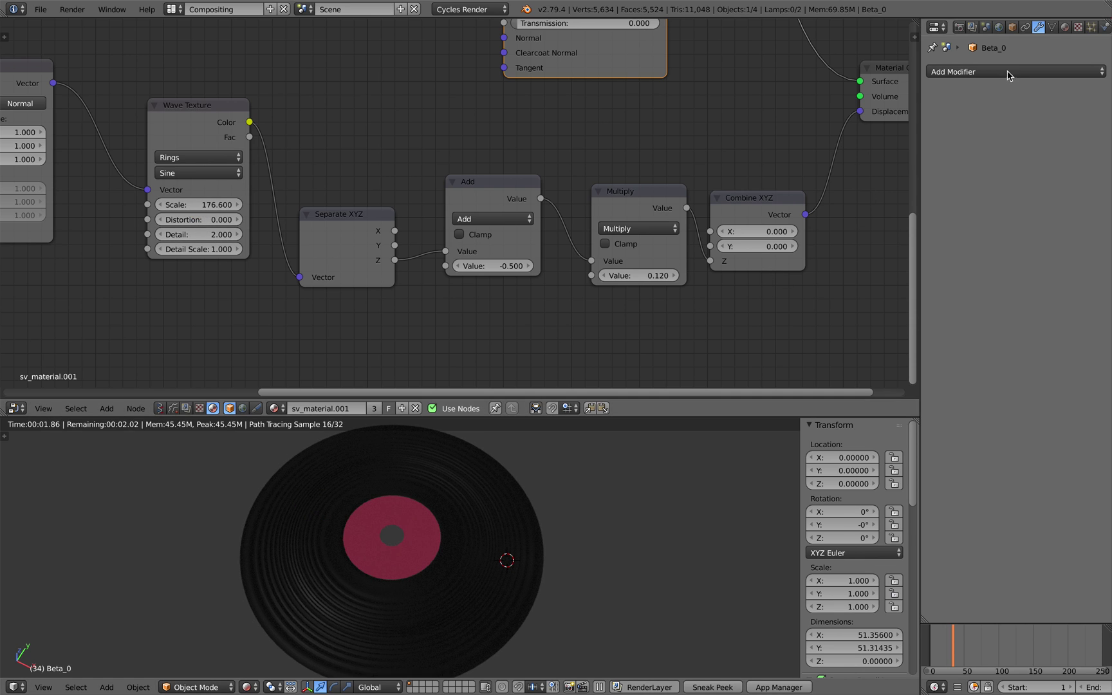
left_click(965, 71)
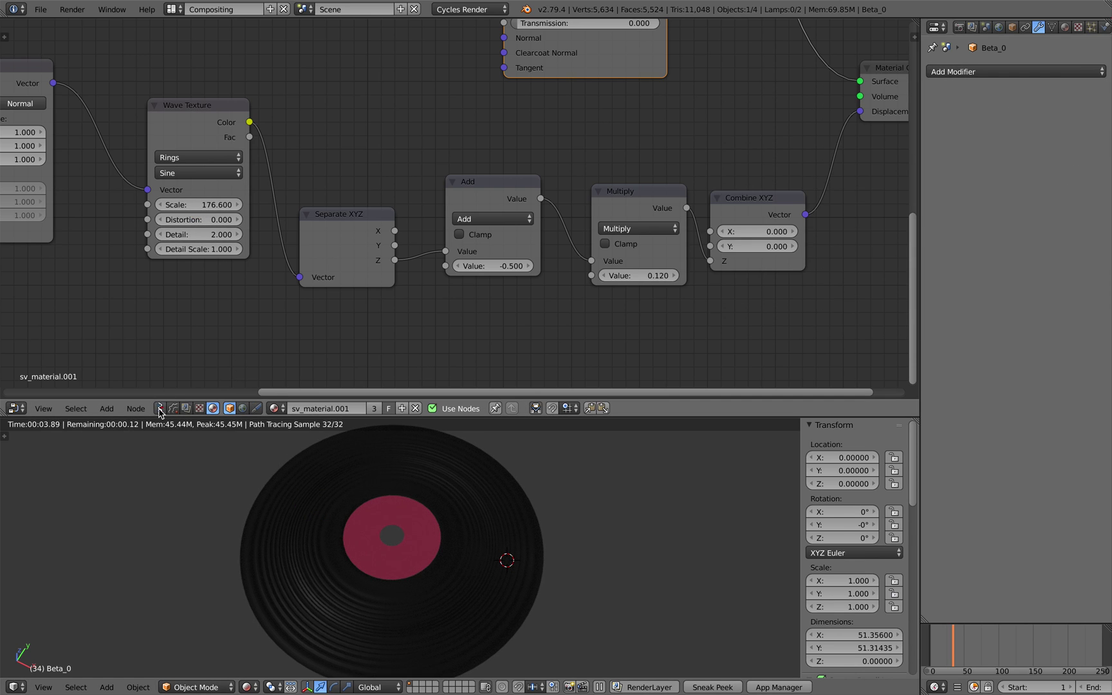
- Switch the node editor to the Sverchok tree NodeTree.001 and save over vinyl_002.blend
left_click(160, 410)
left_click(233, 408)
left_click(271, 438)
key("super+s")
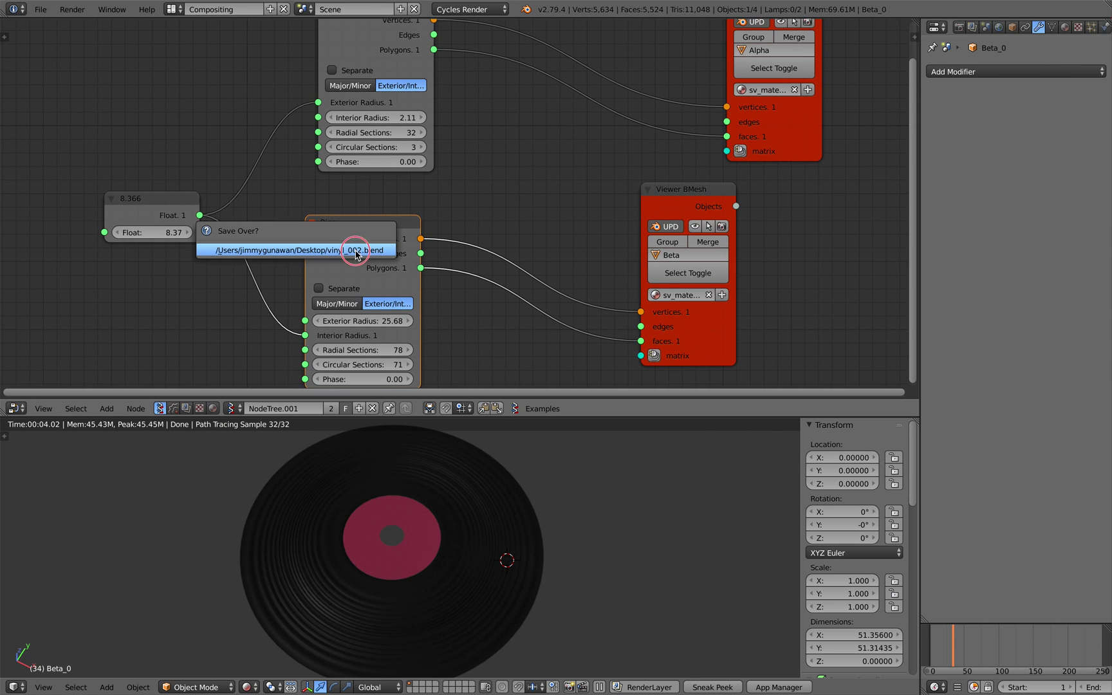
left_click(356, 250)
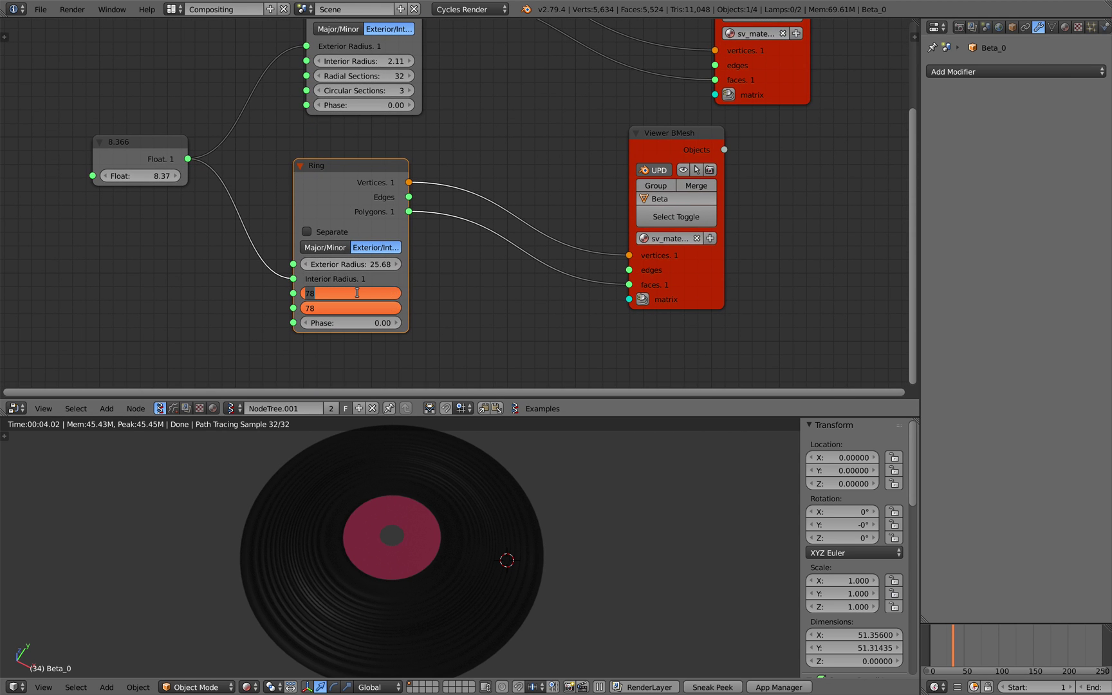
- Set the Beta Ring's Radial Sections and Circular Sections to 200, and maximize the 3D viewport
key("Return")
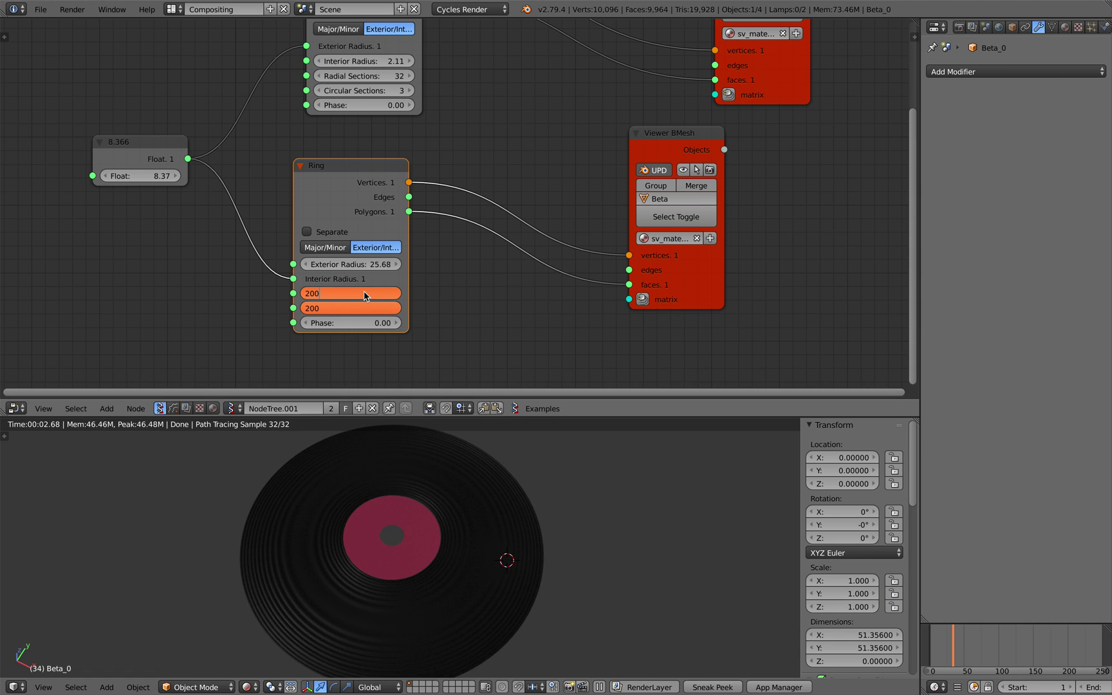
key("Return")
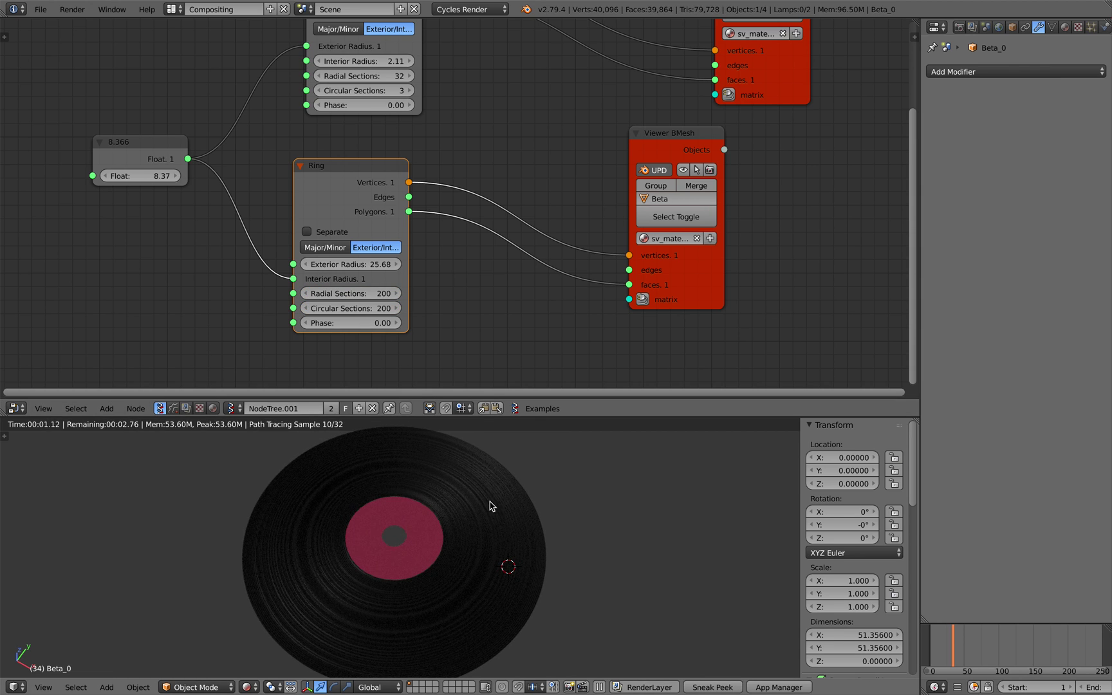
key("shift+space")
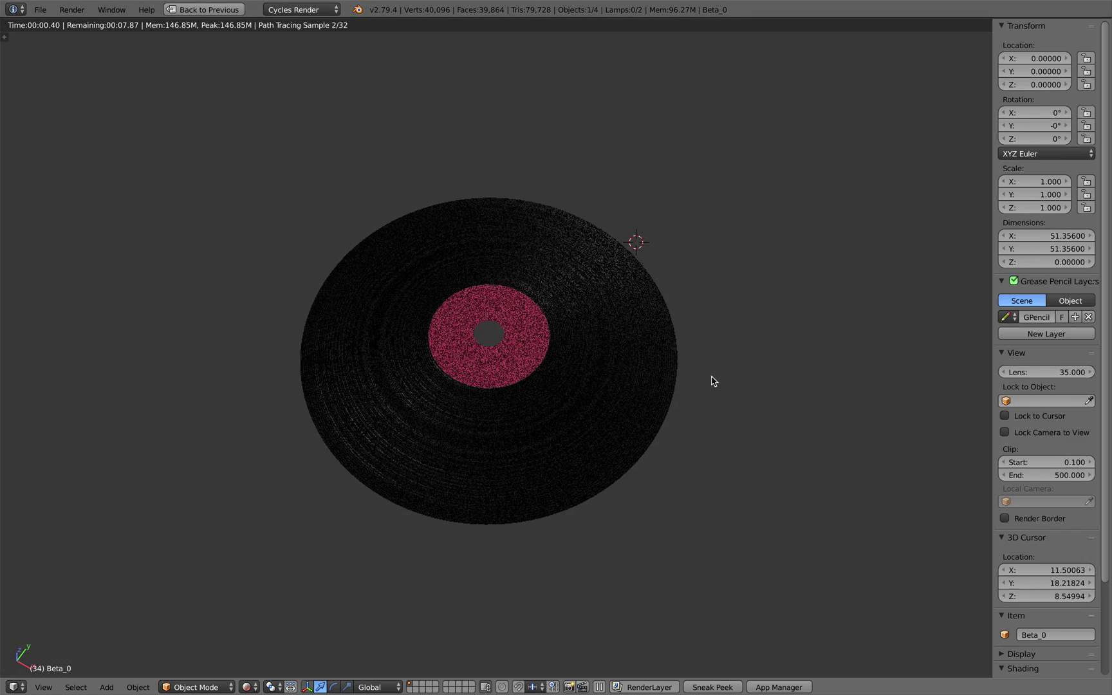
- Examine the rendered disc's grooves up close and compare them with vinyl record reference photos in the browser
scroll(712, 374, "up", 2)
left_click(716, 366)
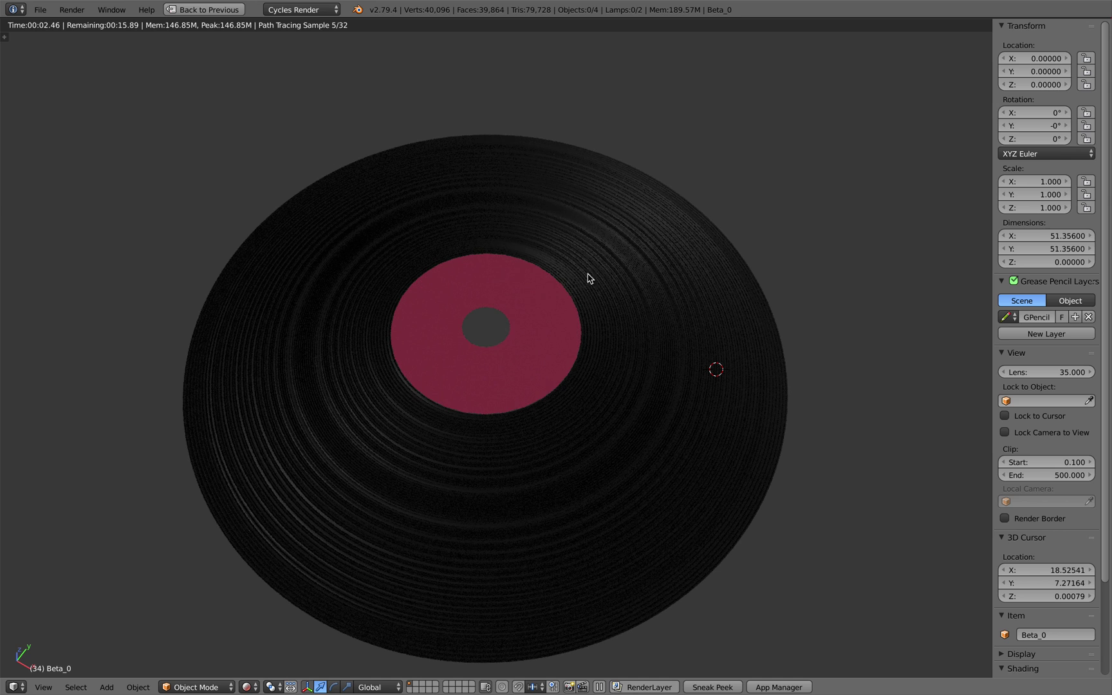
scroll(612, 323, "down", 1)
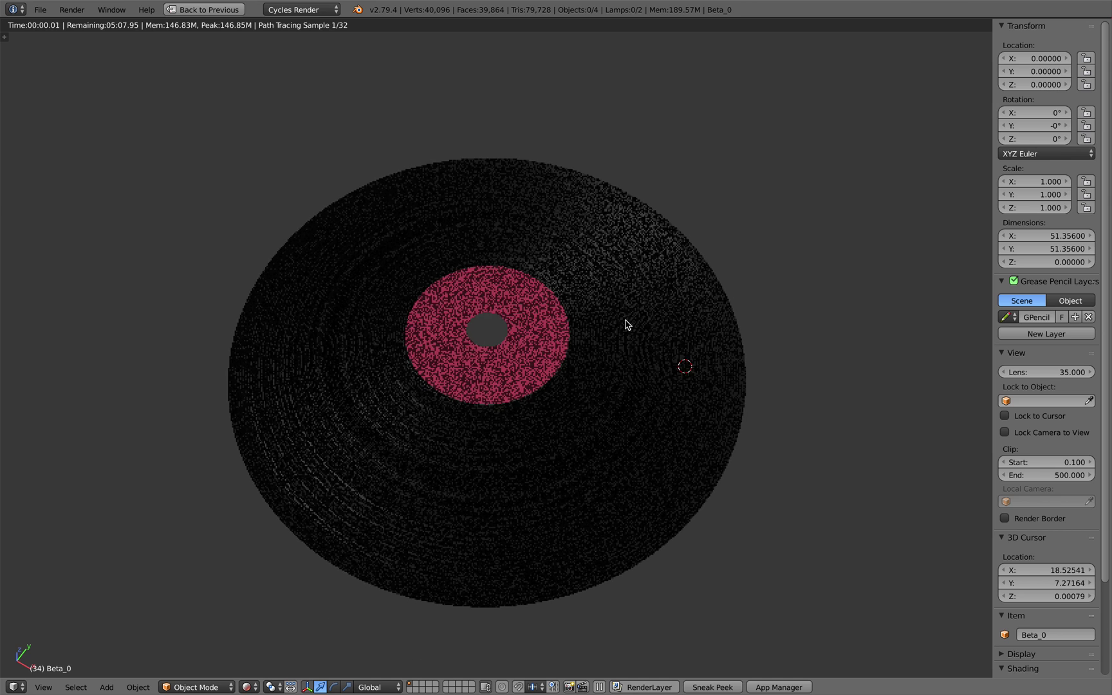
left_click(757, 258)
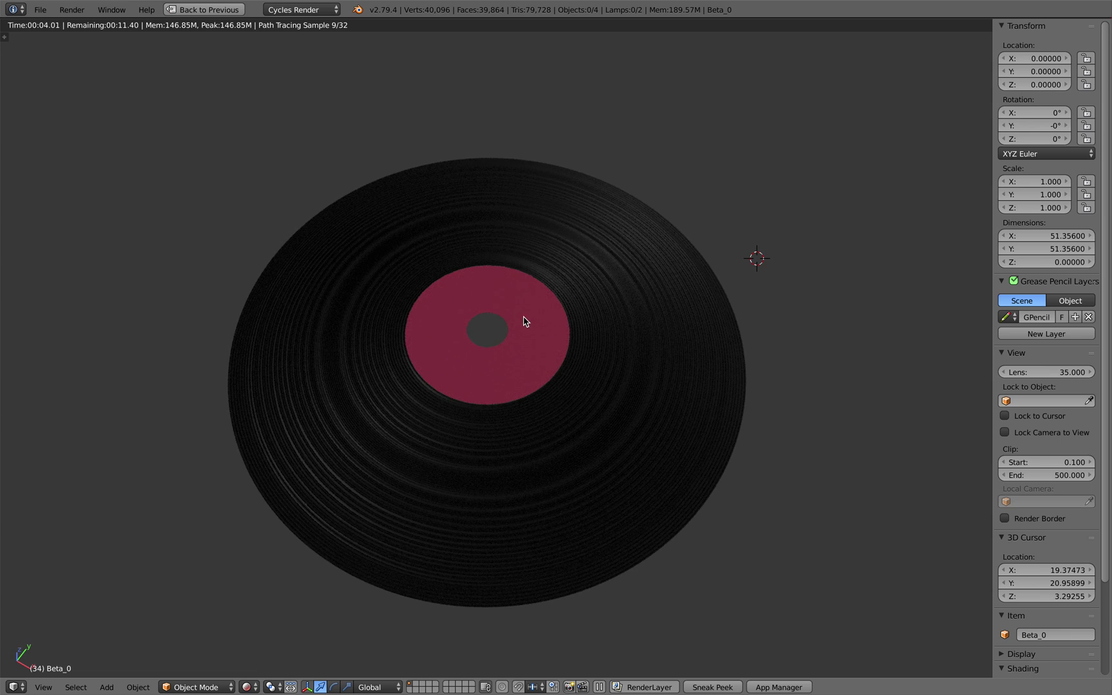
key("ctrl+Right")
scroll(503, 327, "up", 5)
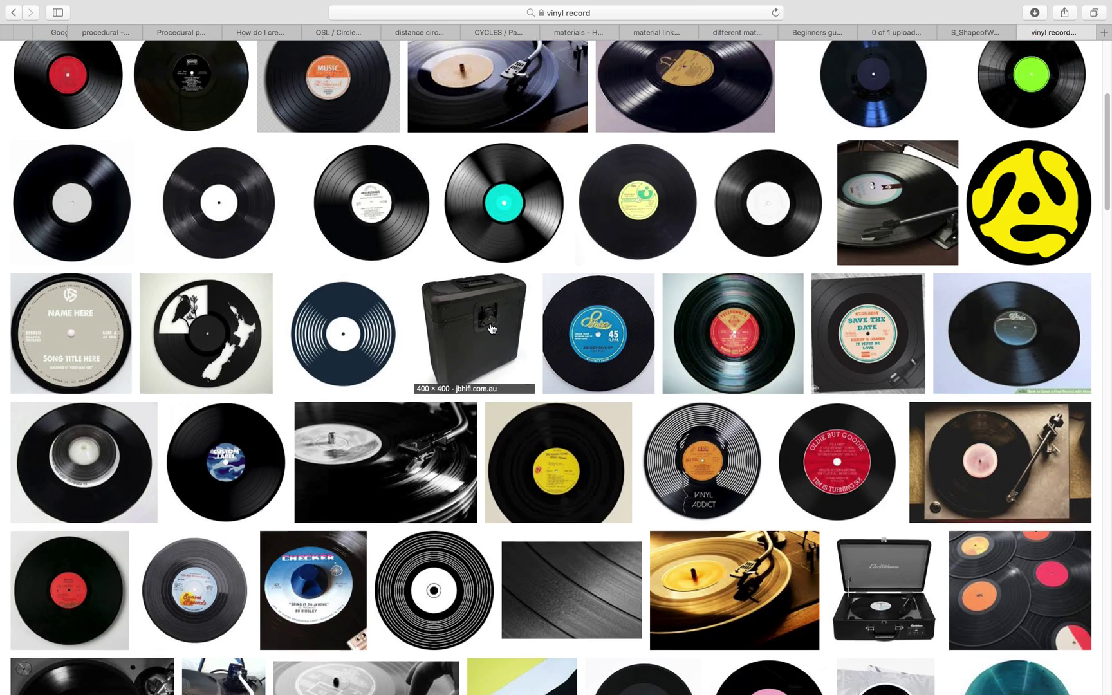
scroll(491, 329, "up", 3)
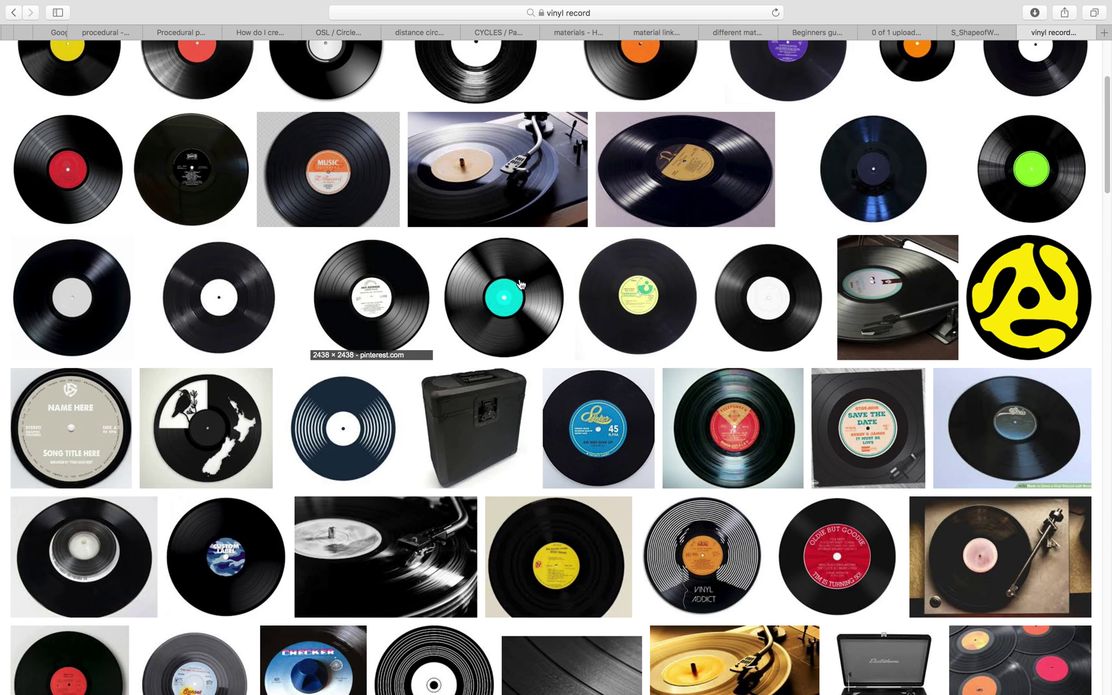
left_click(411, 286)
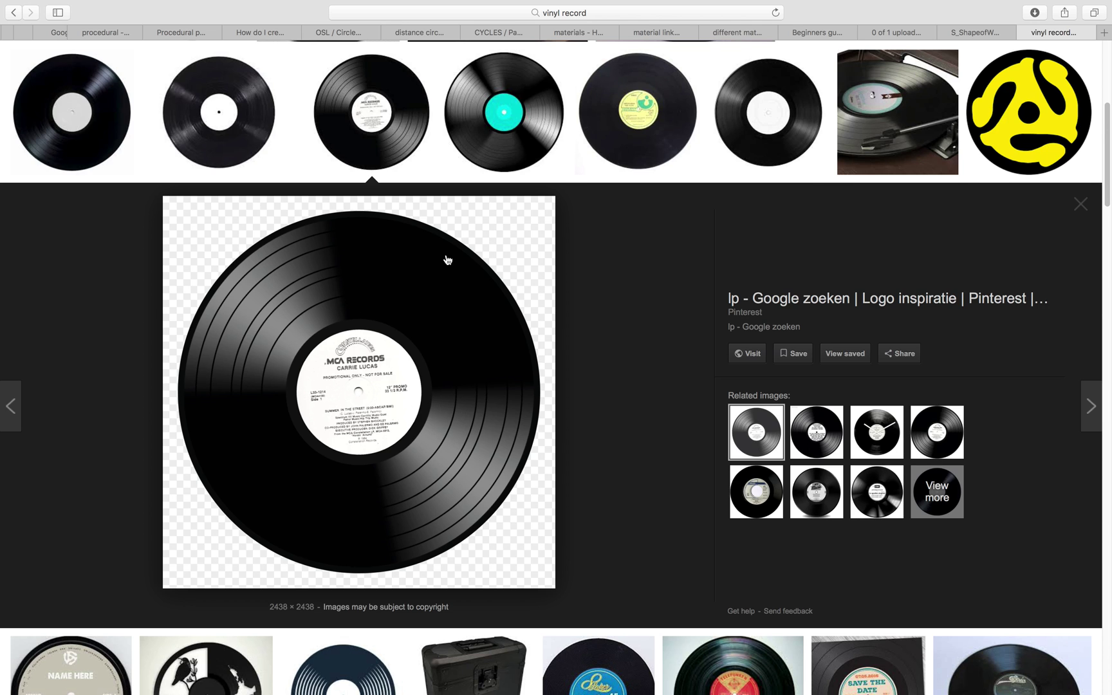
scroll(519, 146, "up", 5)
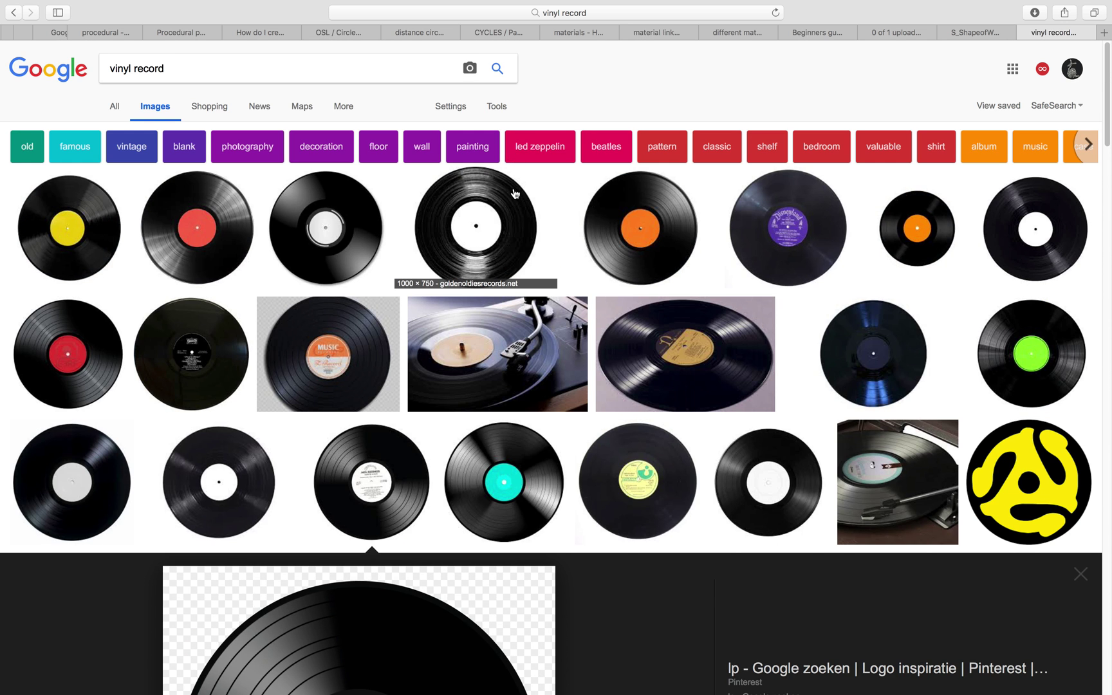
left_click(651, 241)
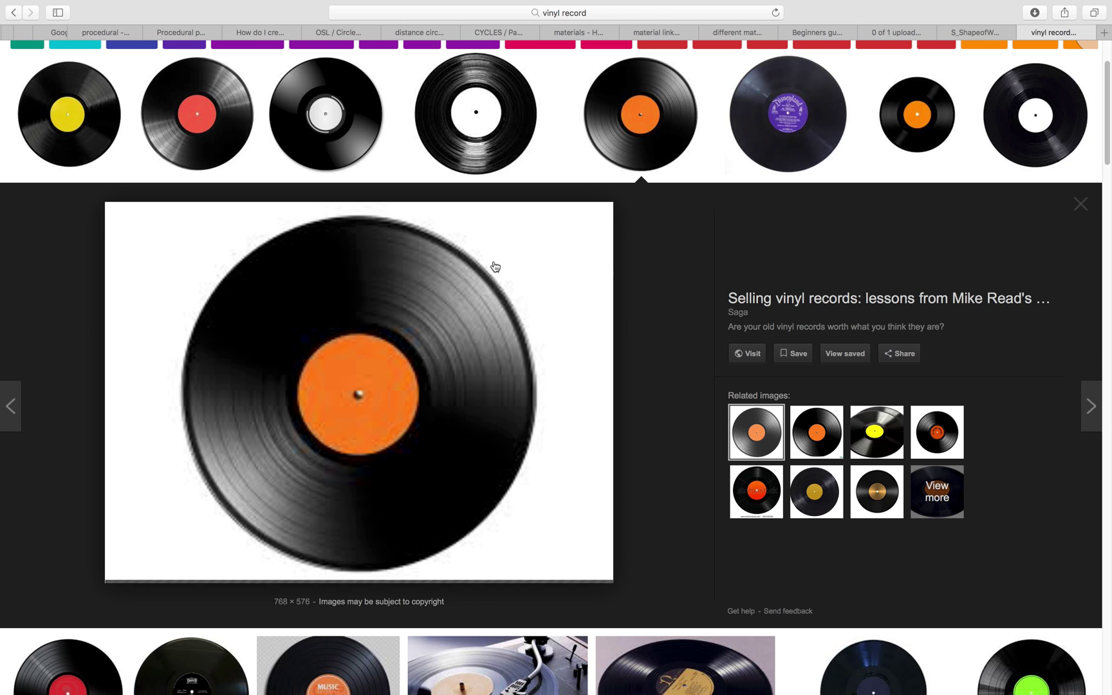
scroll(509, 365, "down", 4)
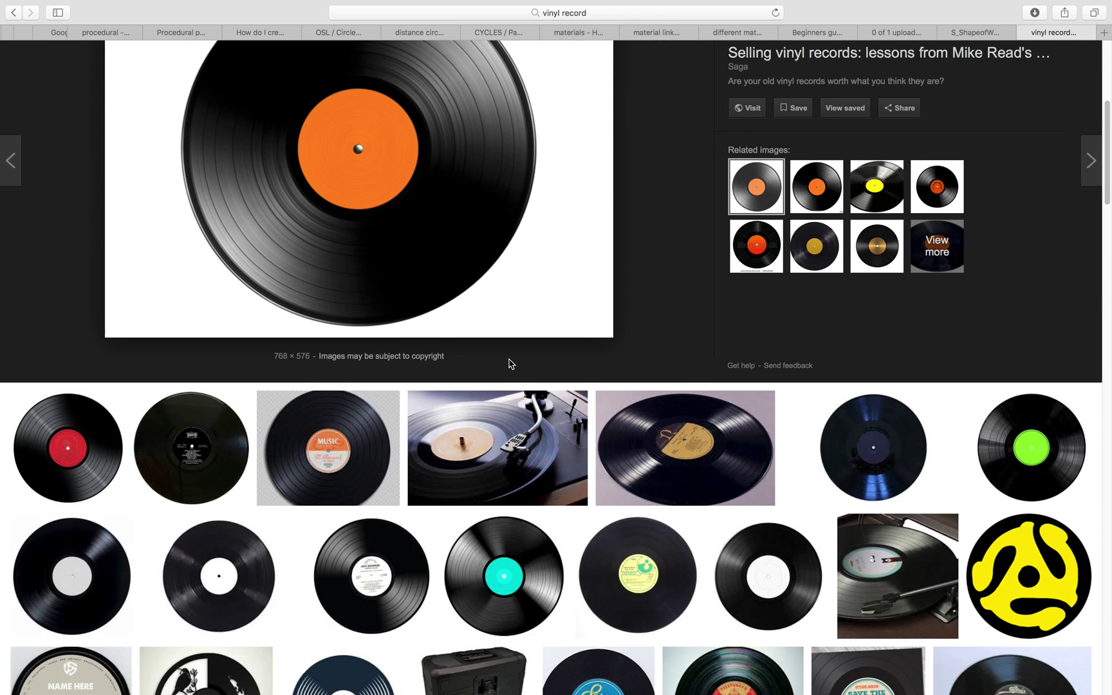
scroll(604, 393, "down", 2)
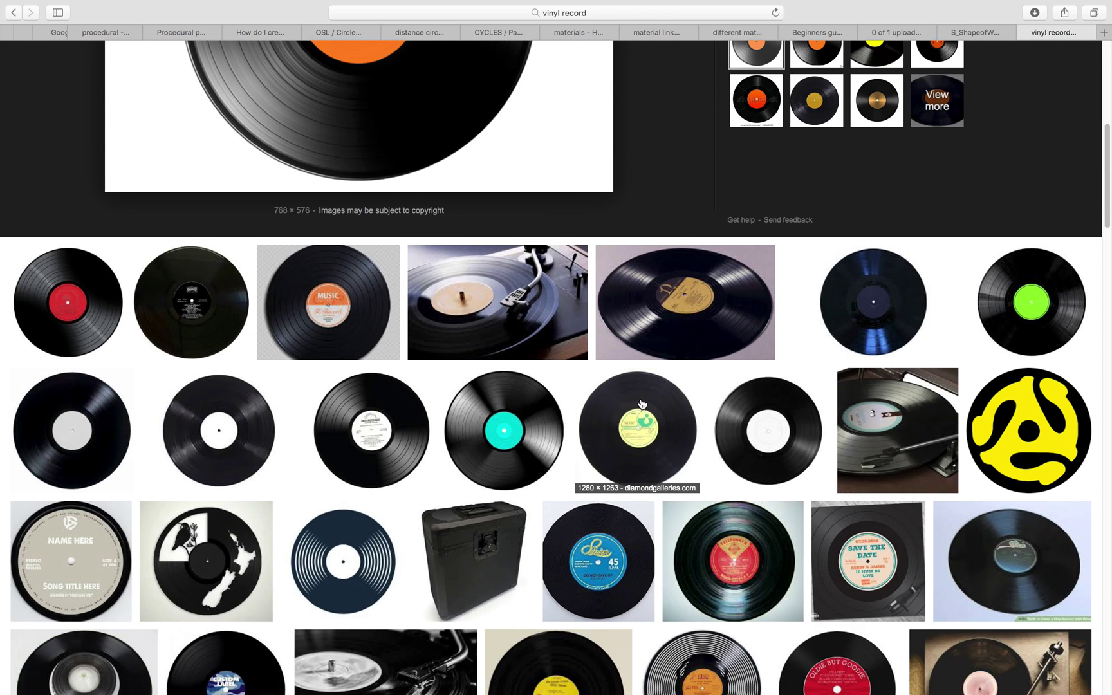
key("ctrl+Left")
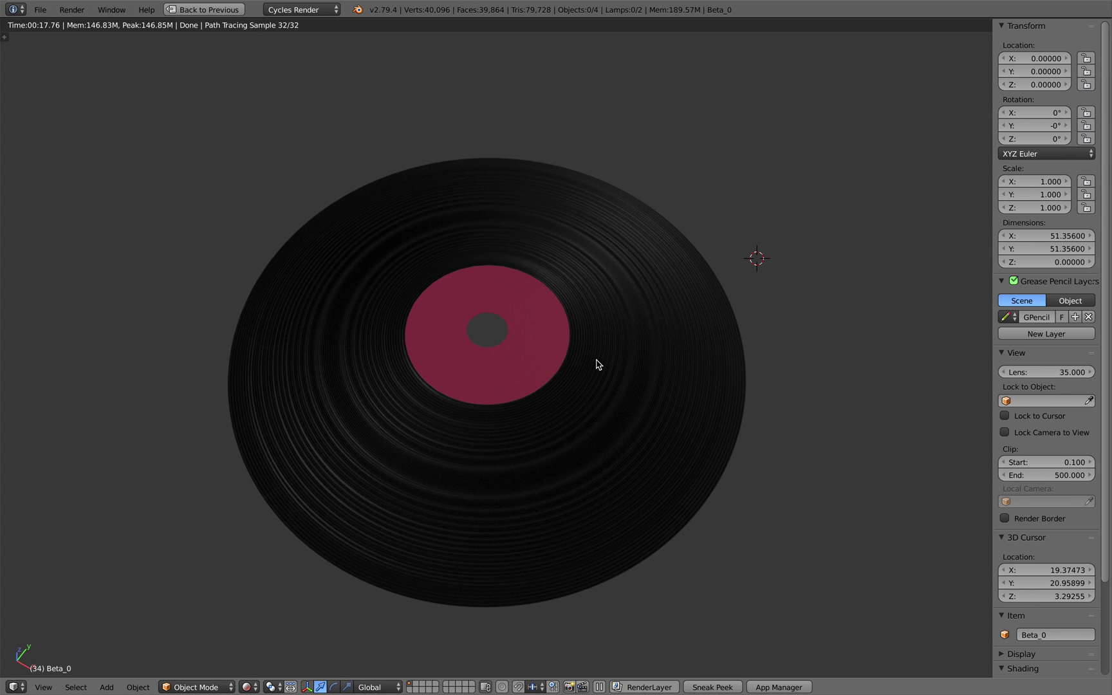
- Restore the split layout and spread out the Principled BSDF and Material Output nodes of sv_material.001
left_click(204, 9)
left_click(213, 410)
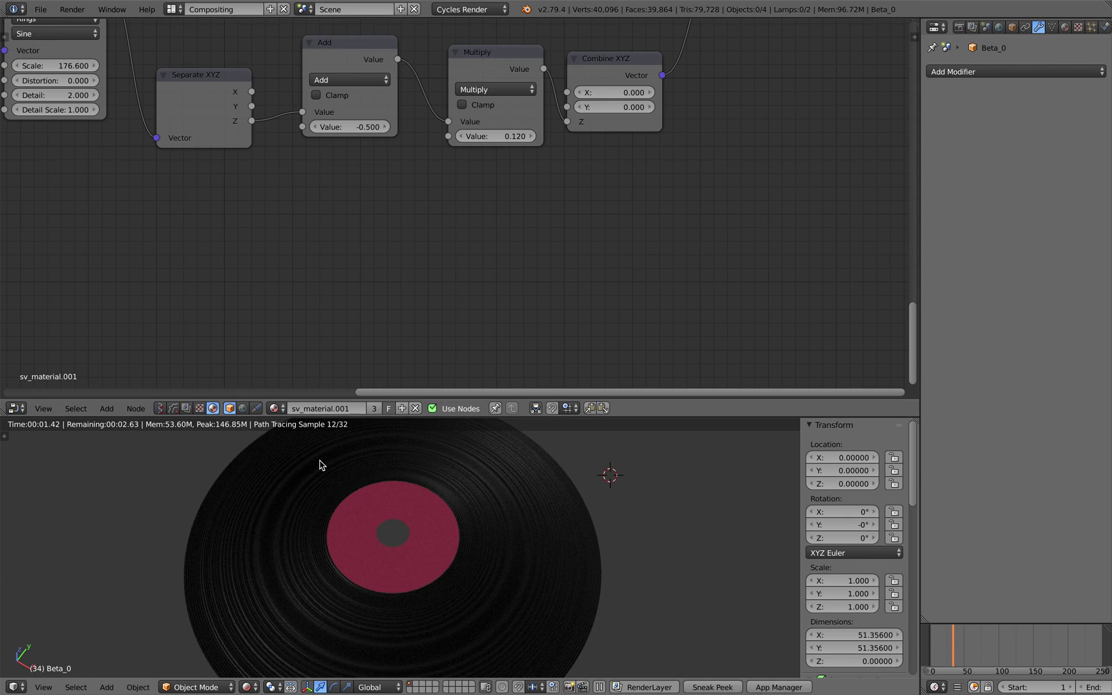
scroll(310, 239, "down", 4)
middle_click_drag(310, 238, 460, 290)
scroll(462, 287, "down", 3)
middle_click_drag(509, 148, 489, 236)
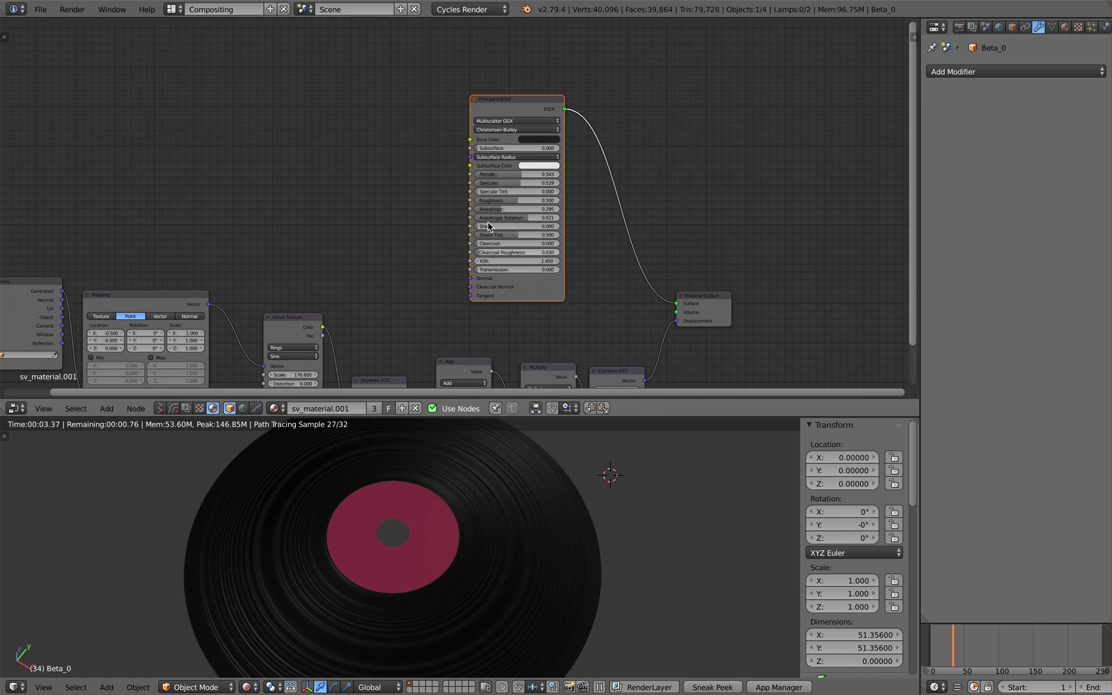
left_click_drag(533, 105, 594, 121)
middle_click_drag(686, 286, 696, 196)
left_click_drag(724, 207, 763, 210)
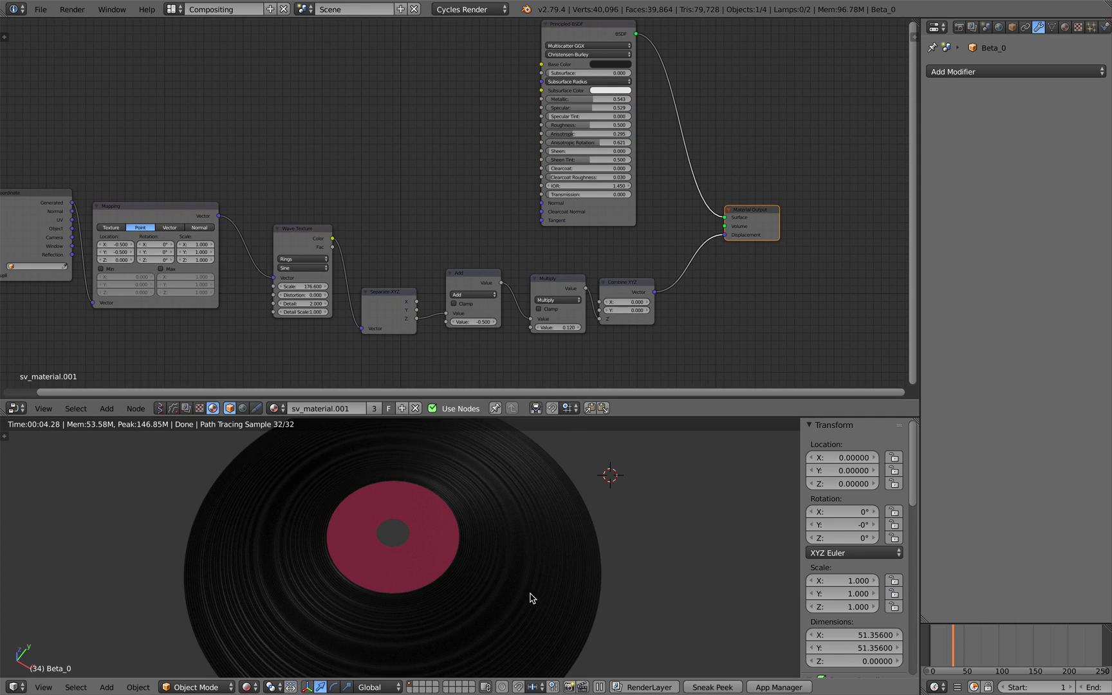
- Save over the current blend file
middle_click_drag(532, 595, 522, 592)
middle_click_drag(325, 221, 363, 184)
key("ctrl+s")
left_click(364, 185)
scroll(353, 190, "up", 2)
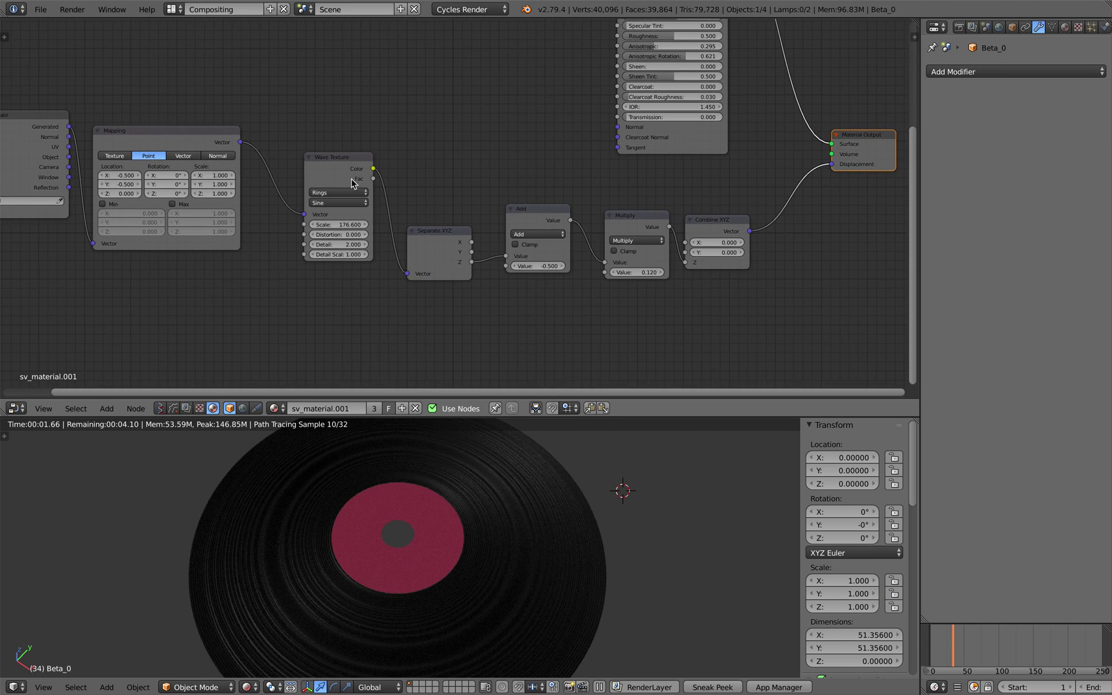
- Move the Wave Texture node closer to the Mapping node and set its Distortion to -0.400
left_click_drag(355, 181, 264, 139)
middle_click_drag(343, 166, 353, 165)
middle_click_drag(307, 204, 356, 192)
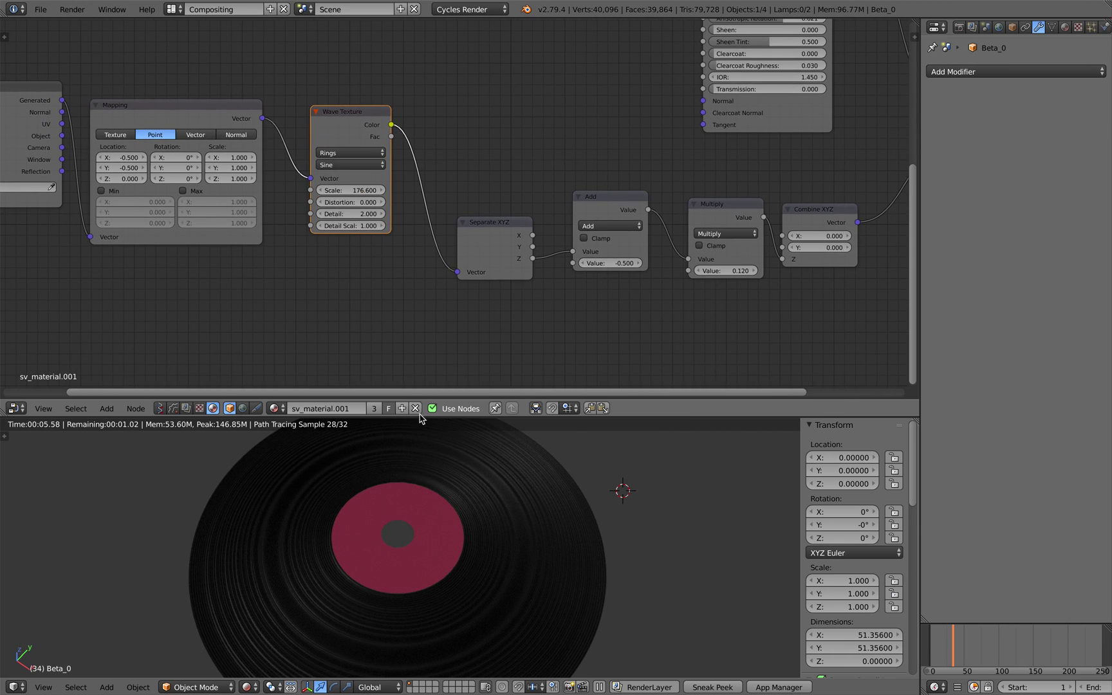
scroll(358, 225, "up", 1)
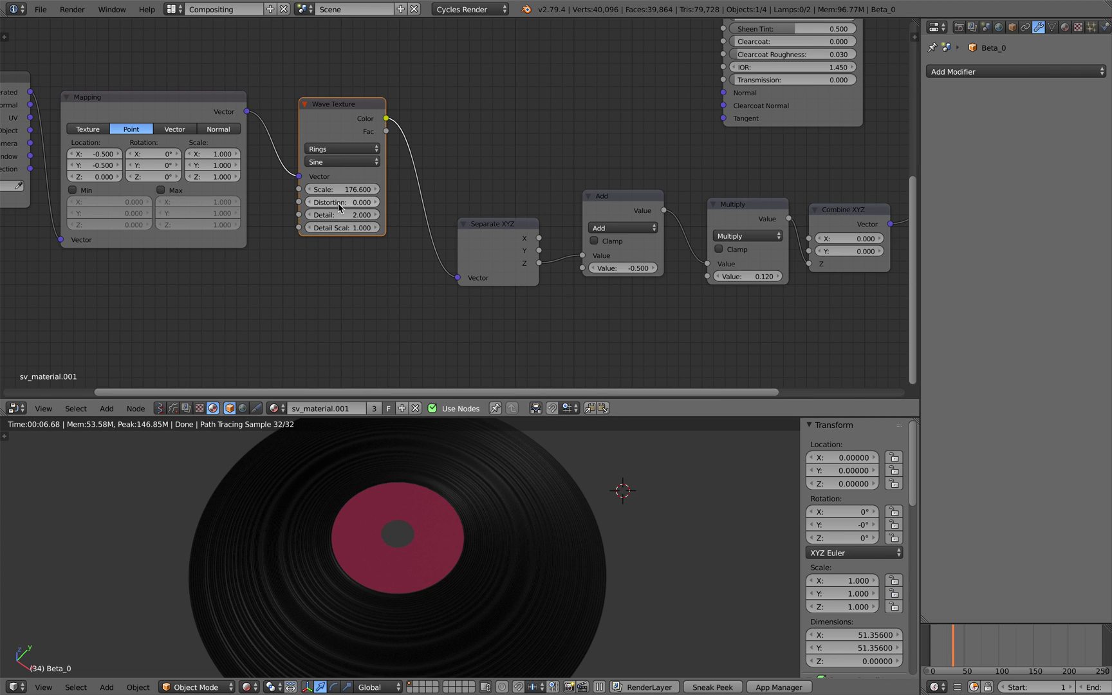
mouse_move(350, 204)
left_mouse_down()
mouse_move(372, 202)
mouse_move(329, 204)
mouse_move(350, 204)
left_mouse_up()
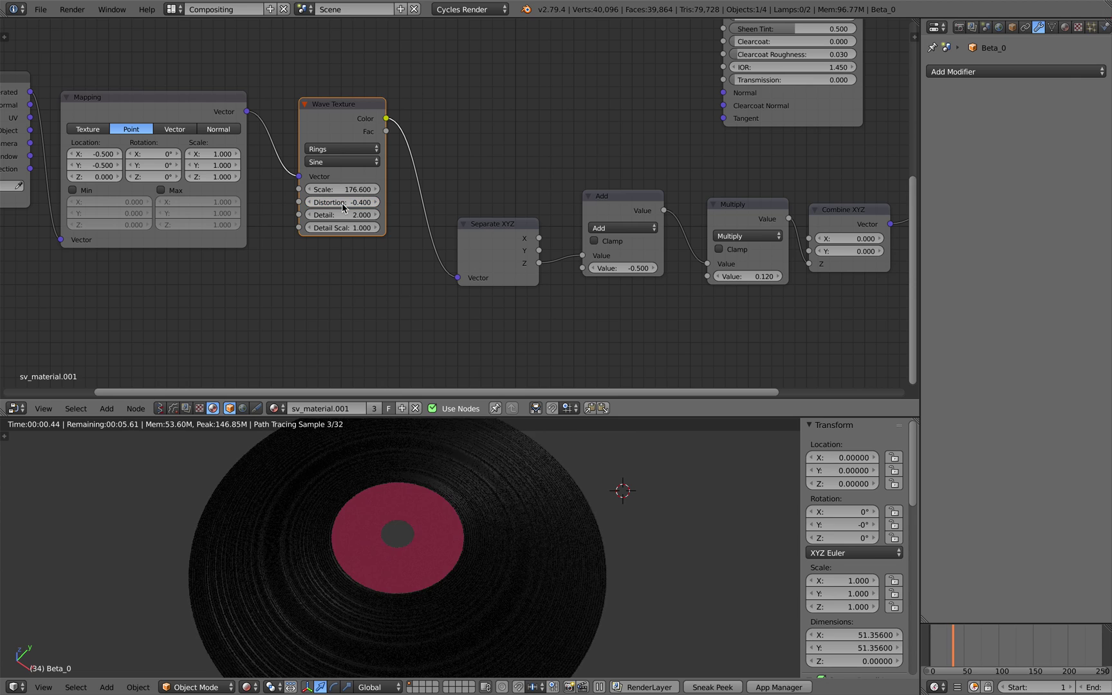
- Switch to the browser and examine more vinyl record photos for label proportions, grooves and reflections
key("ctrl+Right")
scroll(478, 409, "down", 3)
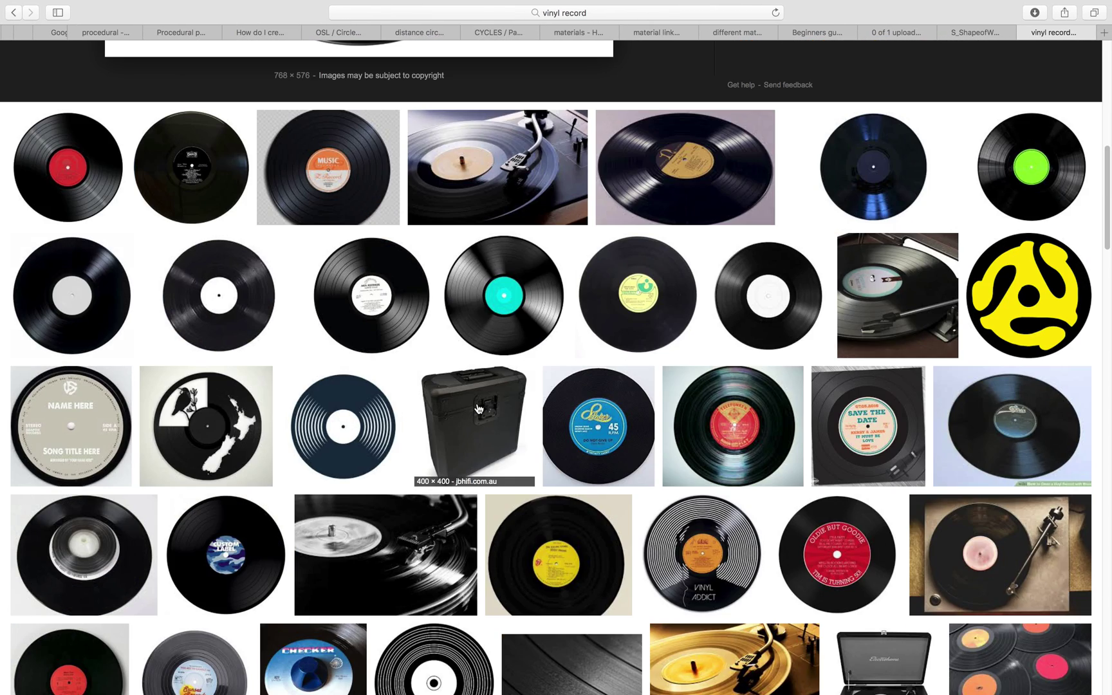
left_click(387, 294)
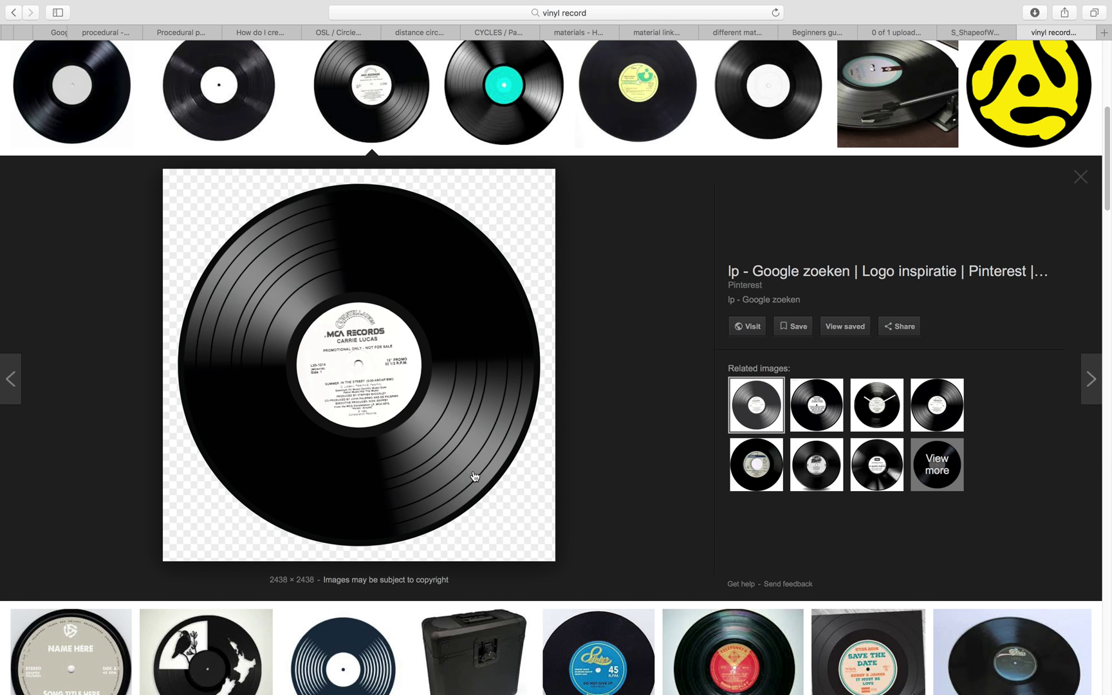
scroll(474, 477, "down", 10)
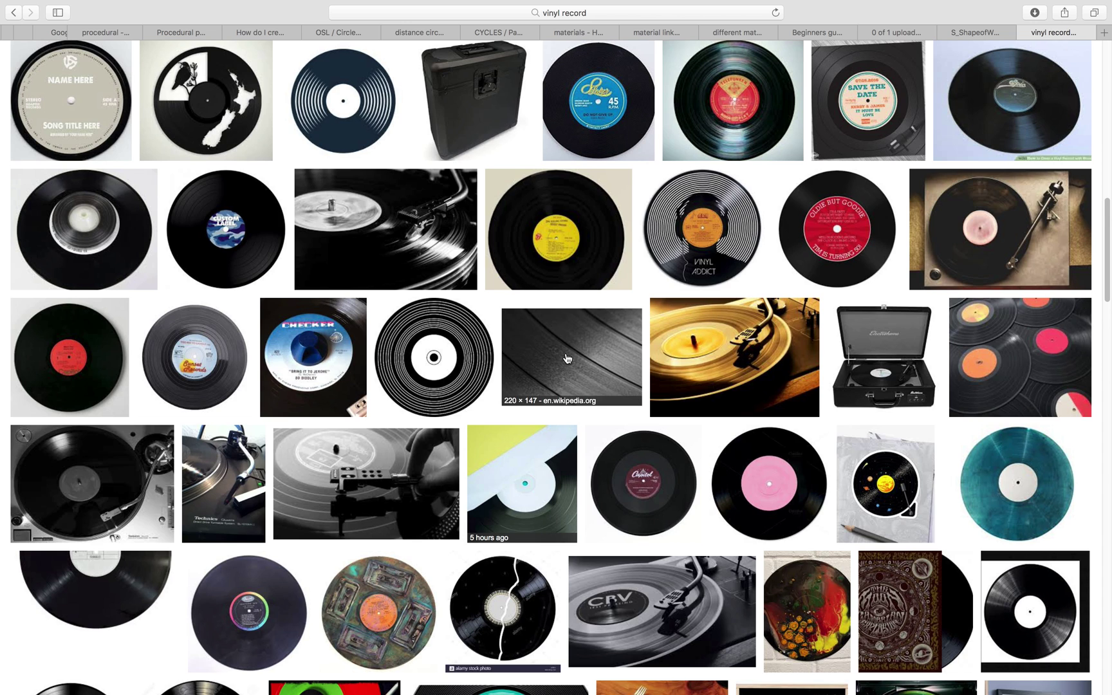
scroll(566, 358, "down", 5)
scroll(615, 467, "down", 4)
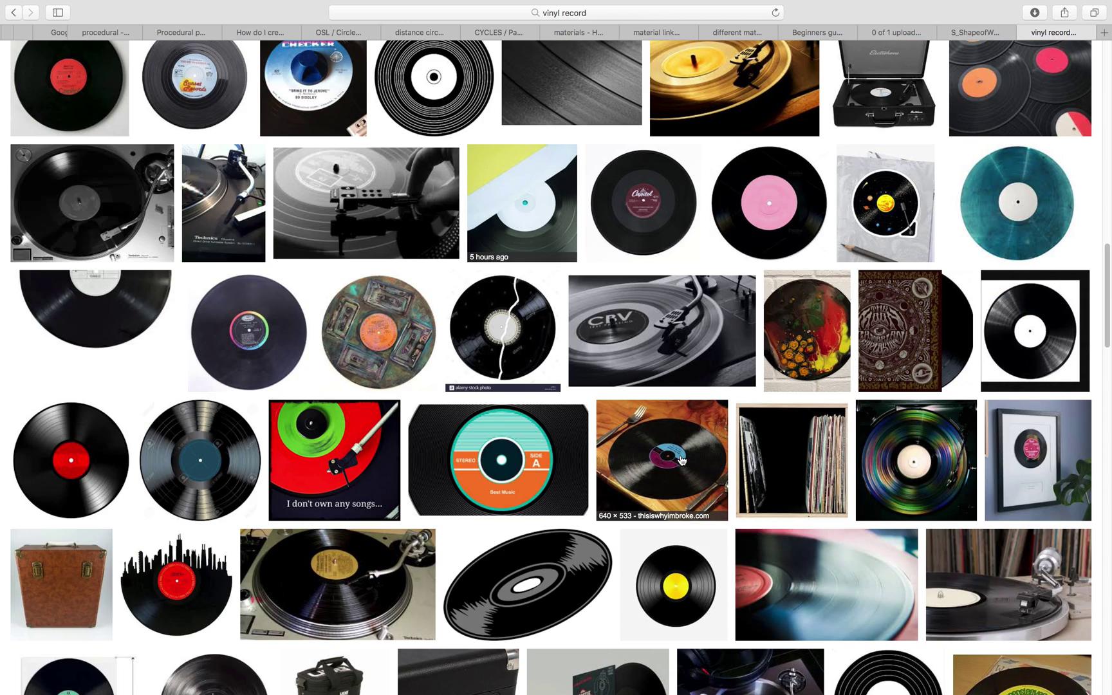
scroll(663, 458, "down", 4)
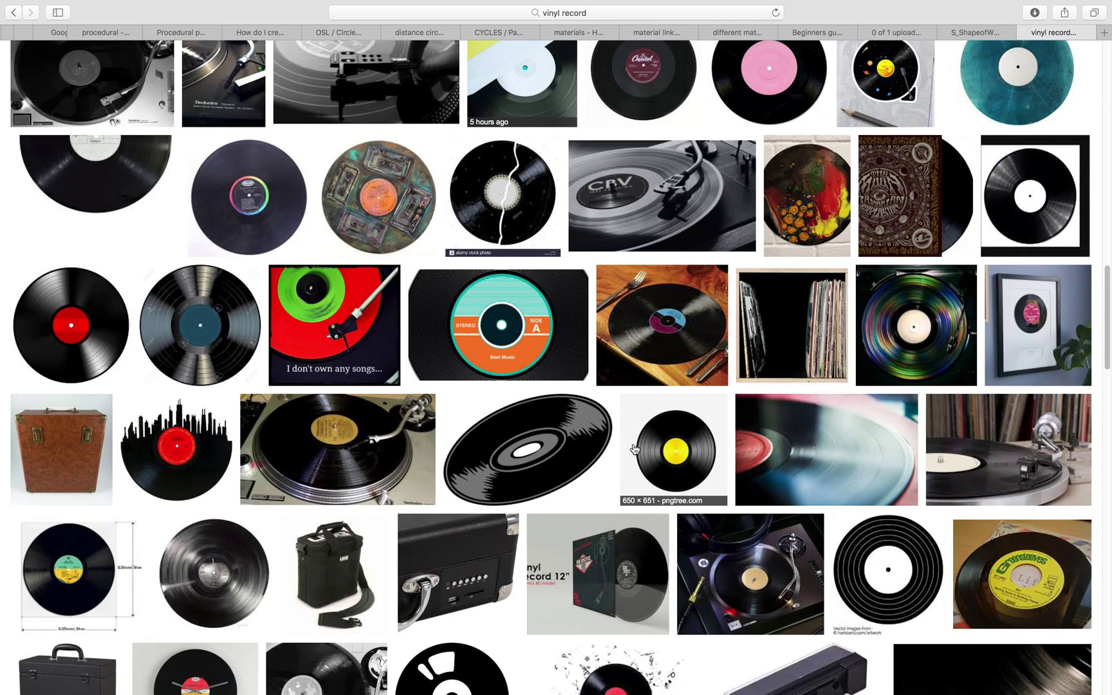
scroll(634, 449, "down", 4)
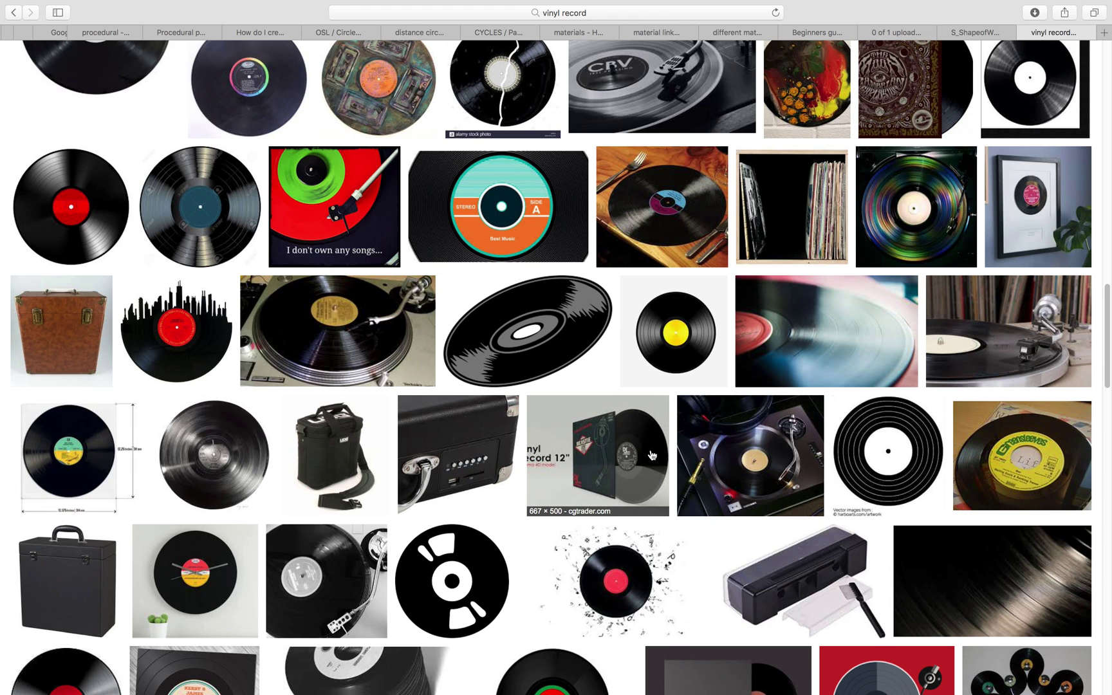
scroll(652, 455, "down", 9)
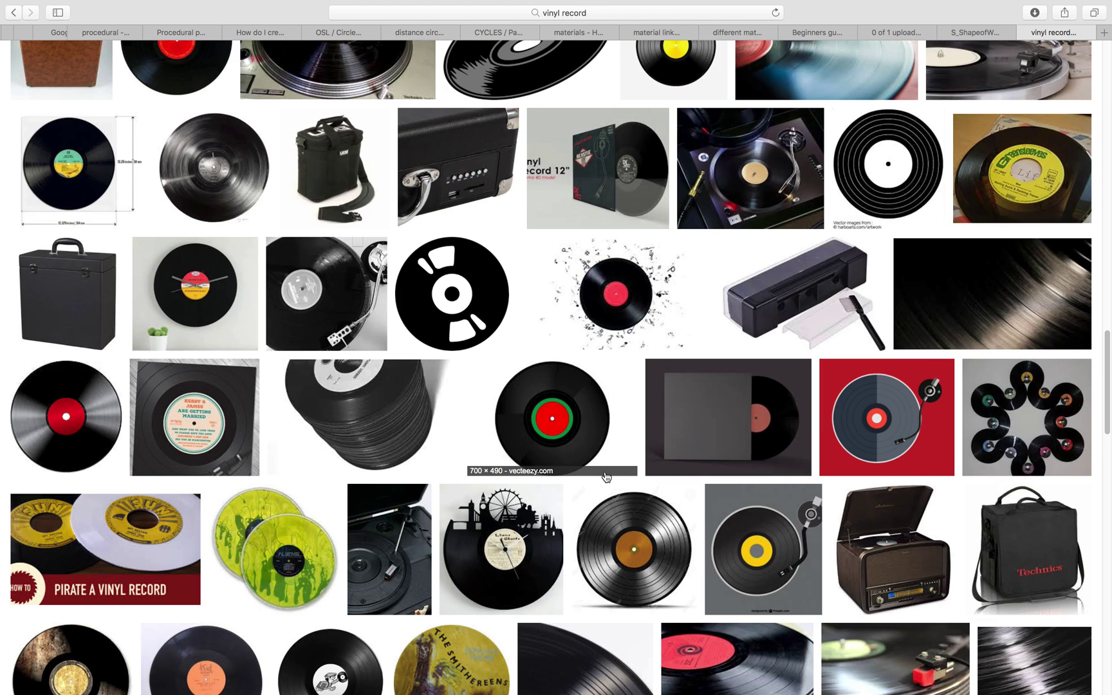
scroll(647, 548, "down", 9)
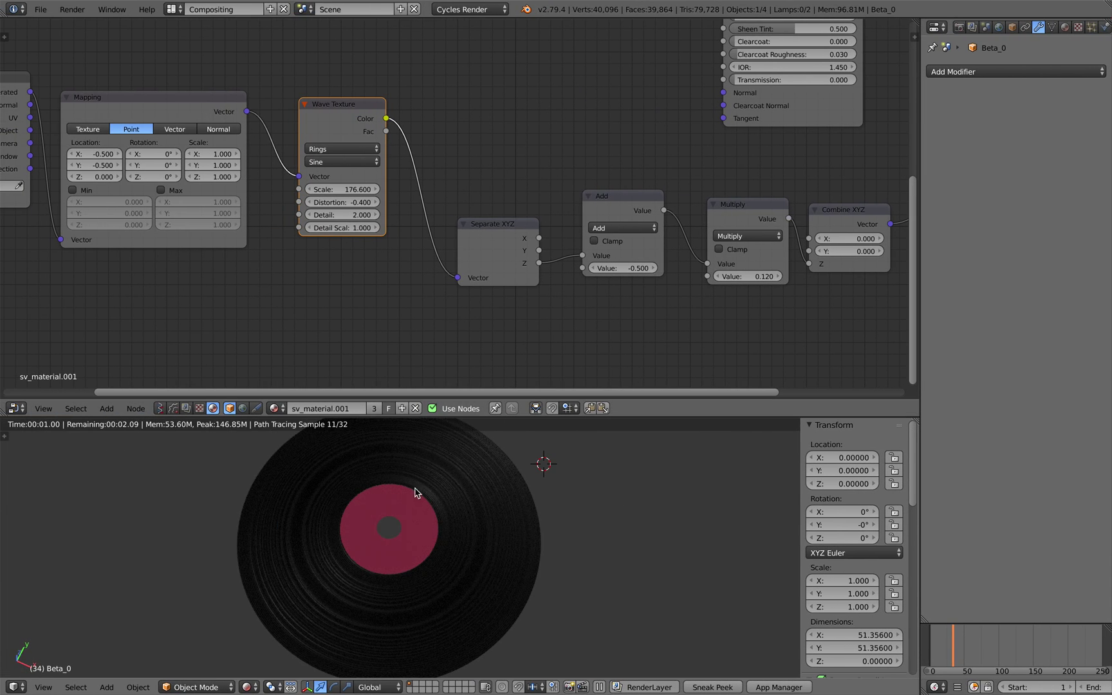
- Open the Sverchok tree NodeTree.001 and set the Float that drives both ring radii to 7.05
left_click(160, 408)
left_click(233, 408)
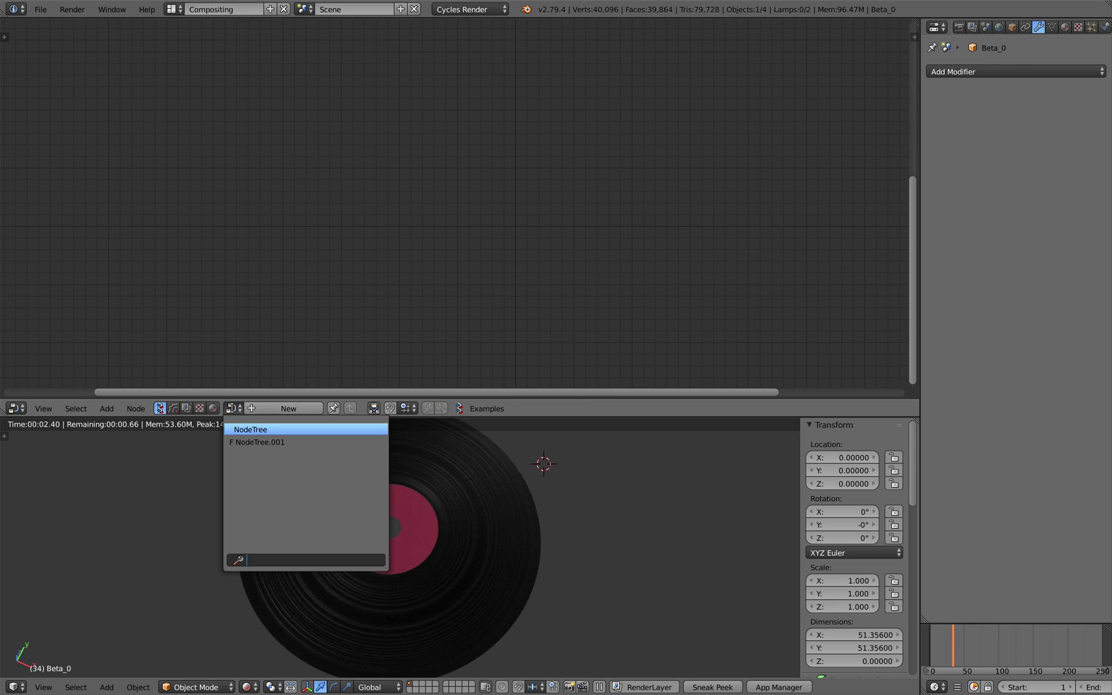
left_click(248, 442)
middle_click_drag(320, 212, 278, 232)
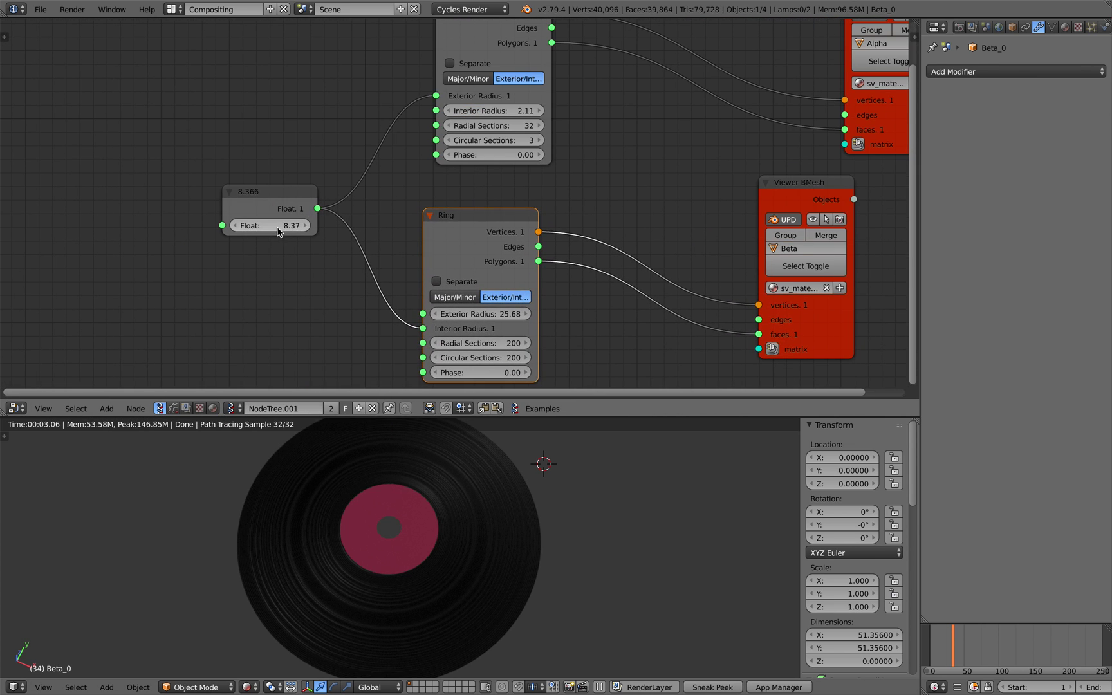
left_click_drag(270, 226, 162, 225)
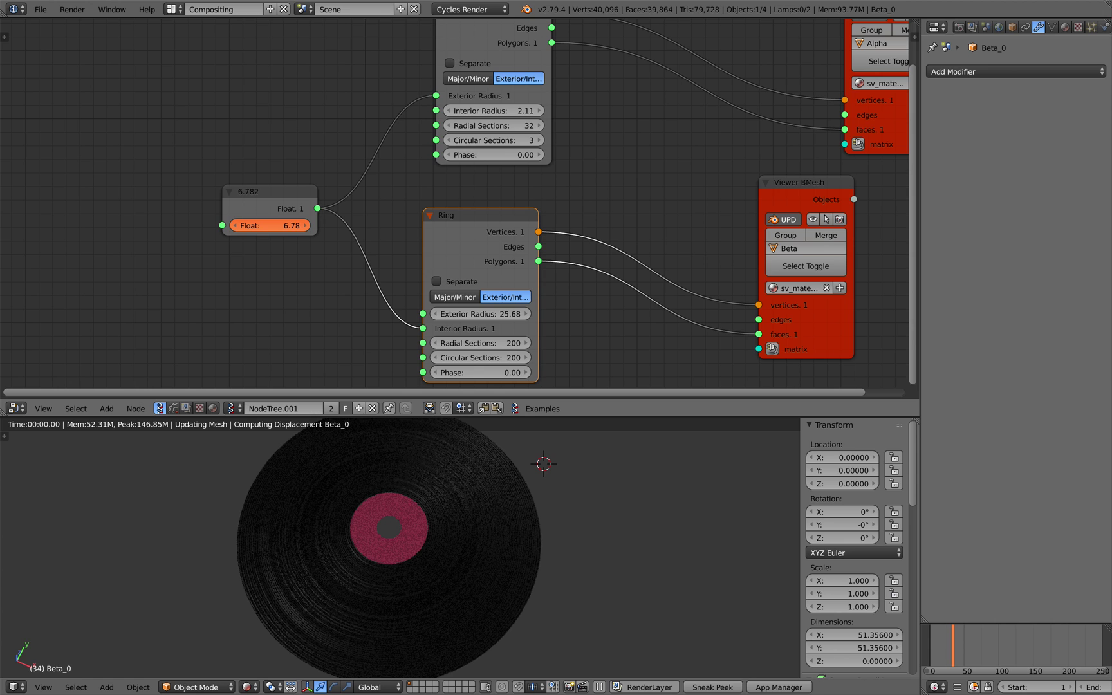
left_click_drag(270, 225, 276, 225)
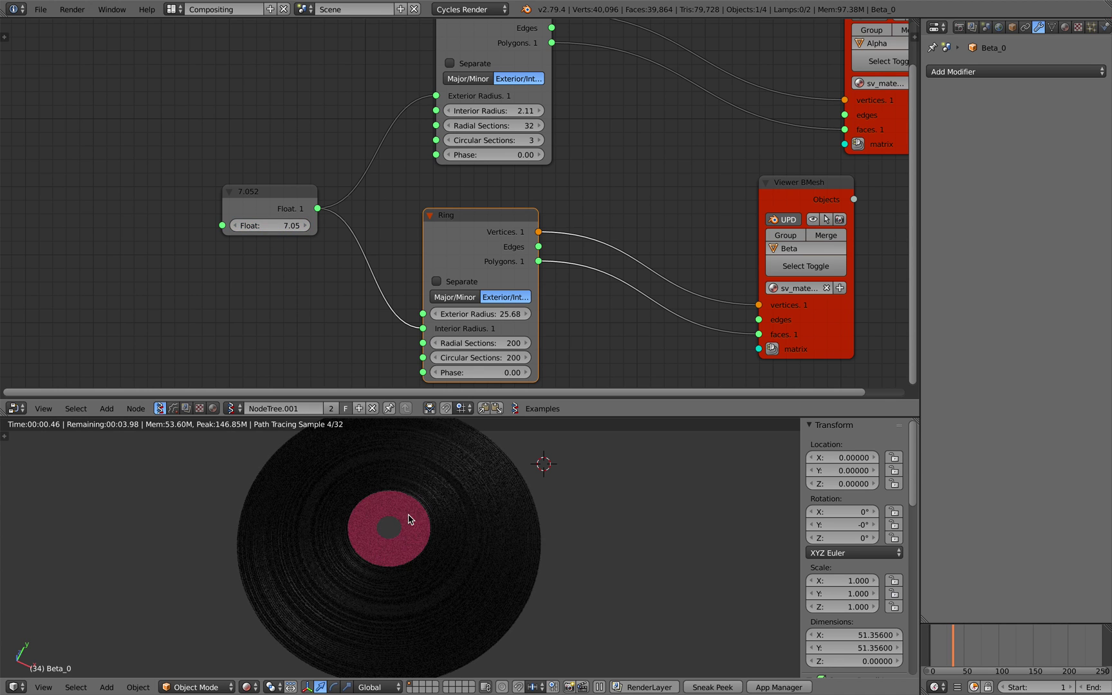
- Show the label's sv_material nodes and change the Diffuse BSDF color to light blue
left_click(212, 408)
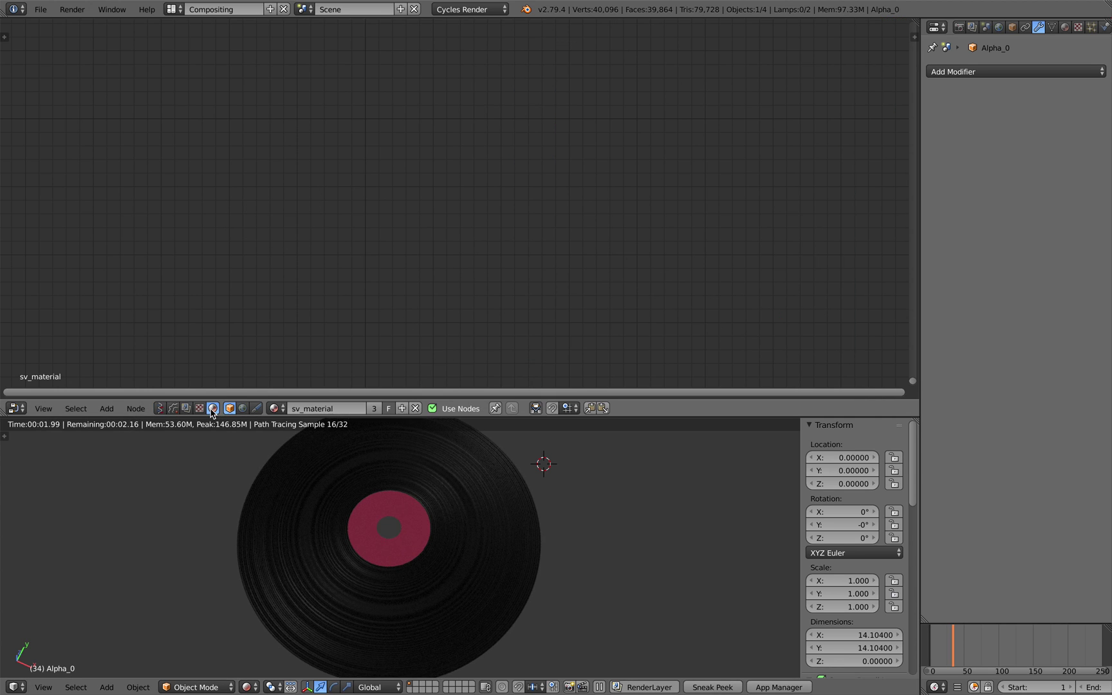
left_click(275, 409)
middle_click_drag(471, 182, 449, 368)
scroll(458, 187, "up", 4)
left_click(406, 198)
mouse_move(444, 254)
left_mouse_down()
mouse_move(471, 248)
mouse_move(475, 260)
mouse_move(459, 257)
left_mouse_up()
middle_click_drag(307, 239, 318, 231)
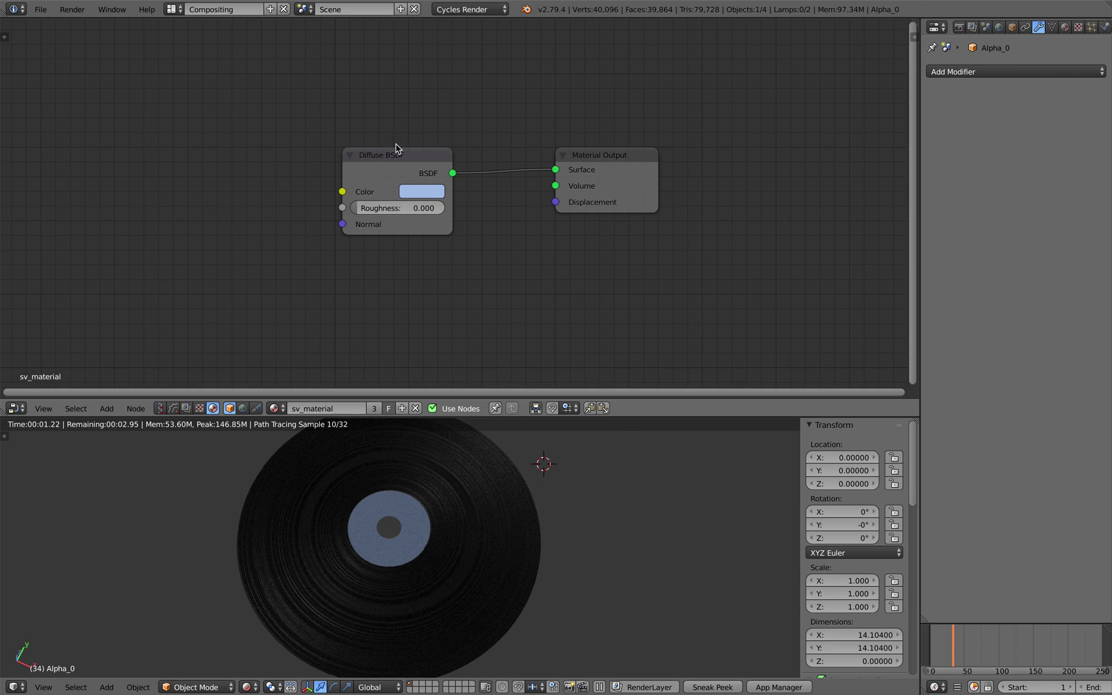
- Add an Object Info node ahead of the Diffuse BSDF in sv_material
scroll(397, 147, "down", 2)
key("shift+a")
left_click(174, 148)
type("random")
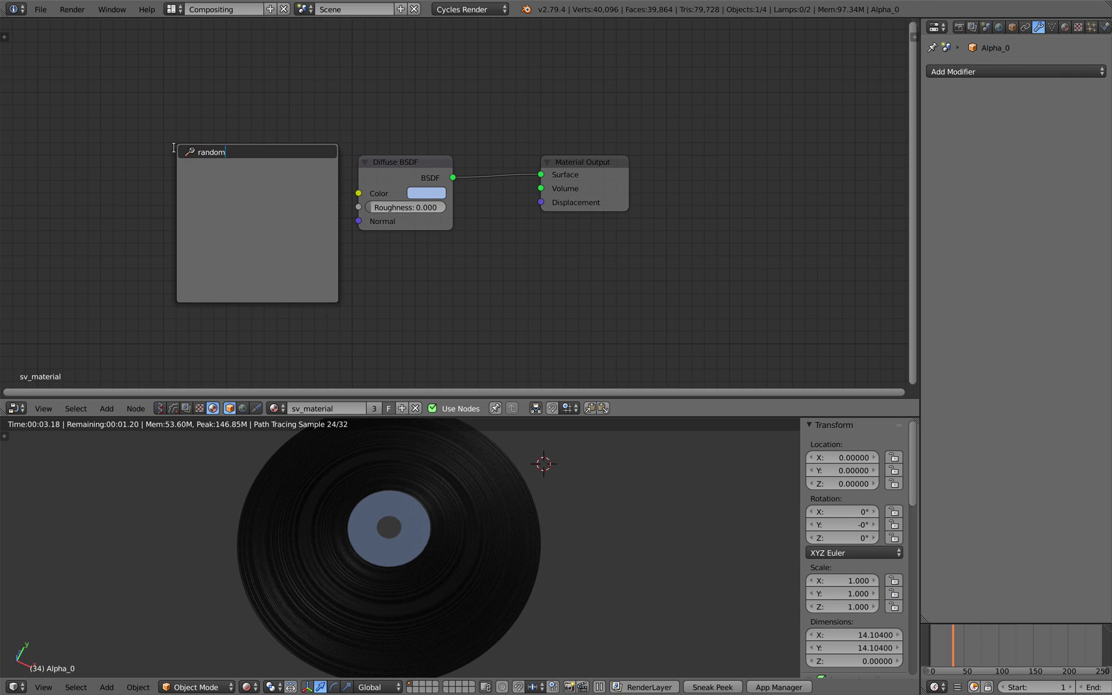
type("obje")
key("Return")
left_click(85, 169)
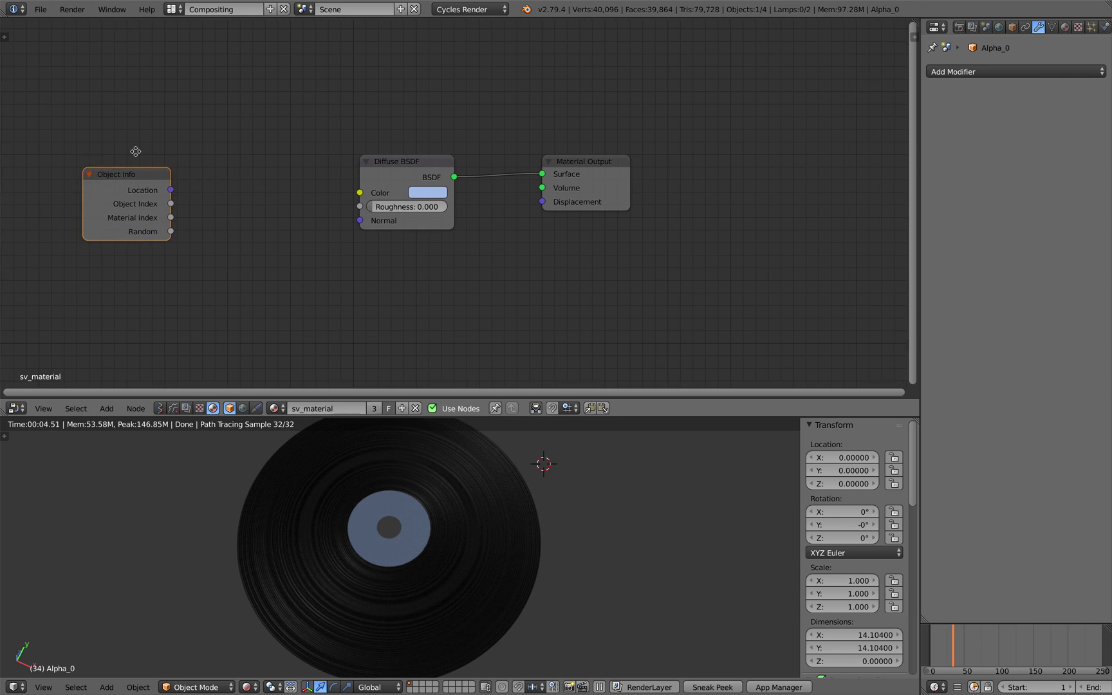
- Add a ColorRamp node and place it between the Object Info and Diffuse BSDF nodes in sv_material
middle_click_drag(148, 174, 251, 140)
key("shift+a")
left_click(250, 142)
type("ramp")
key("Return")
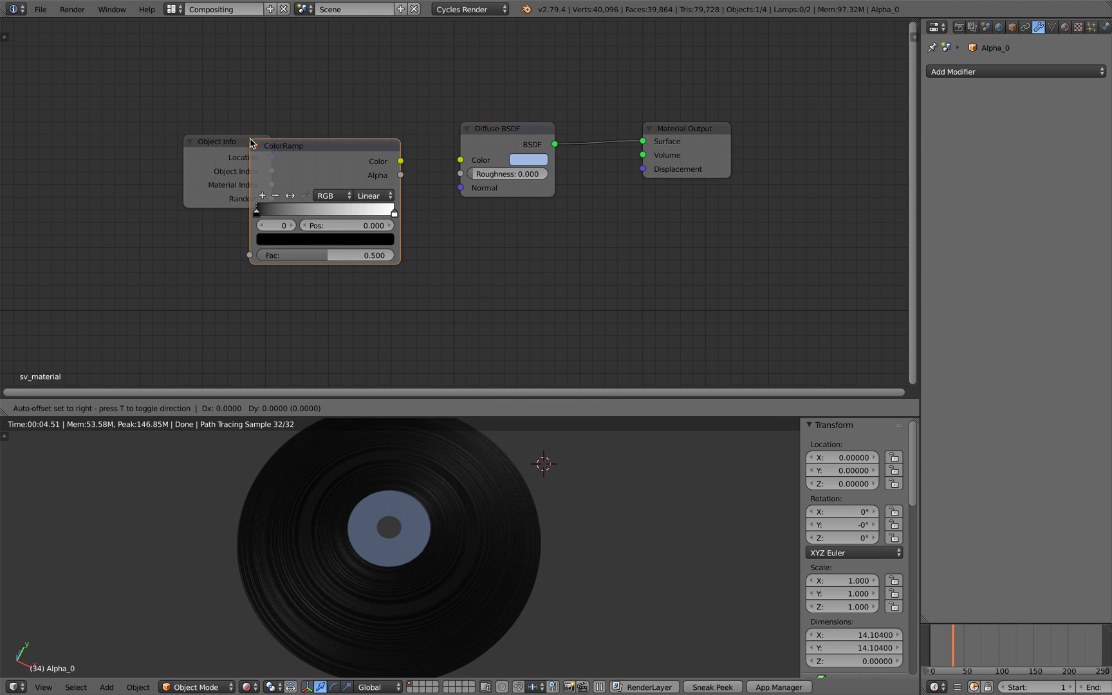
left_click(256, 135)
left_click_drag(257, 138, 186, 137)
- Lighten the first color stop to near white, and set the ColorRamp to HSV mode with Counter-Clockwise interpolation
left_click(300, 231)
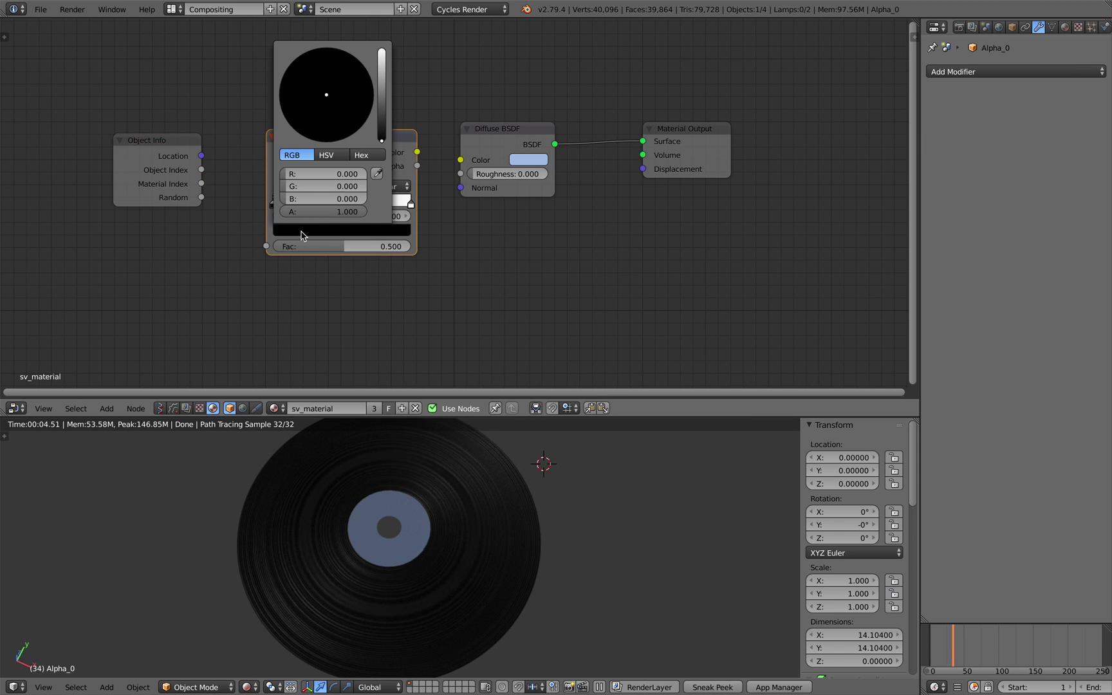
left_click_drag(383, 74, 382, 60)
left_click(360, 186)
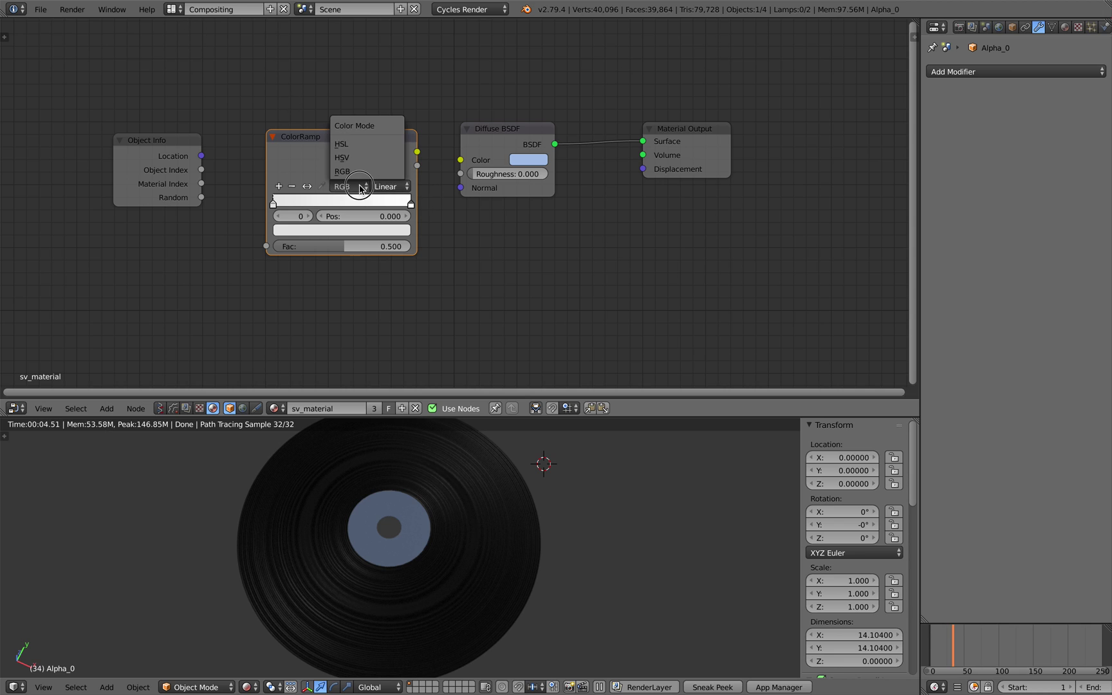
left_click(363, 147)
left_click(387, 187)
left_click(354, 187)
left_click(356, 186)
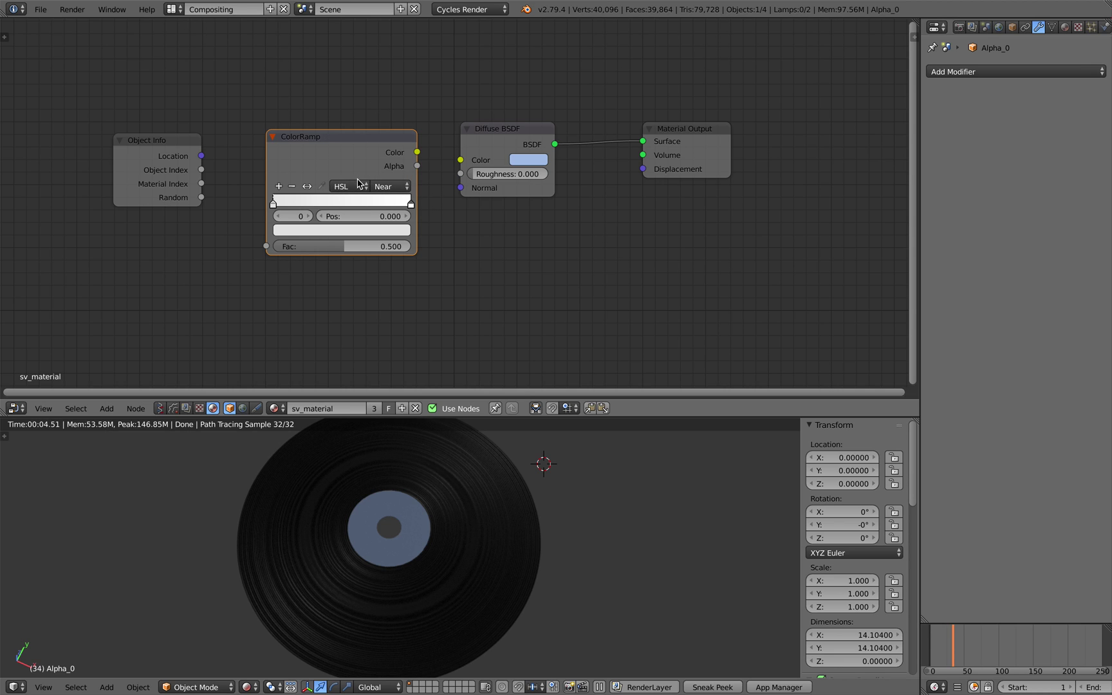
left_click(354, 187)
left_click(354, 158)
left_click(394, 187)
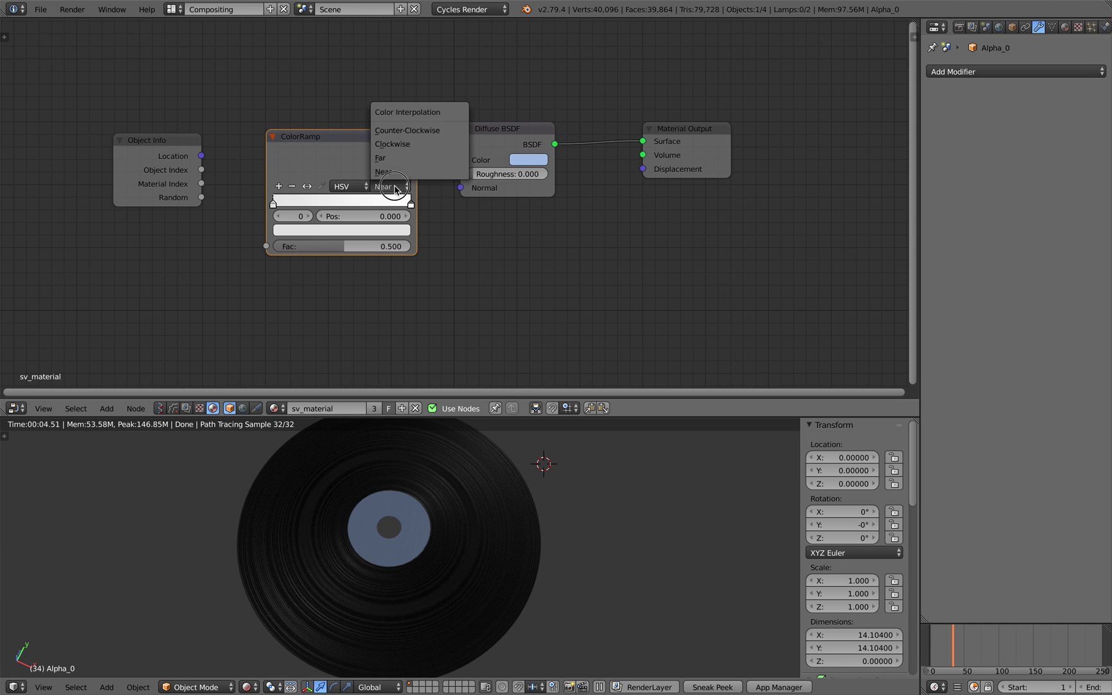
left_click(406, 131)
- Give the ColorRamp a cyan end stop at 0.766 and an orange first stop at 0.114
left_click(286, 229)
left_click_drag(326, 124, 317, 139)
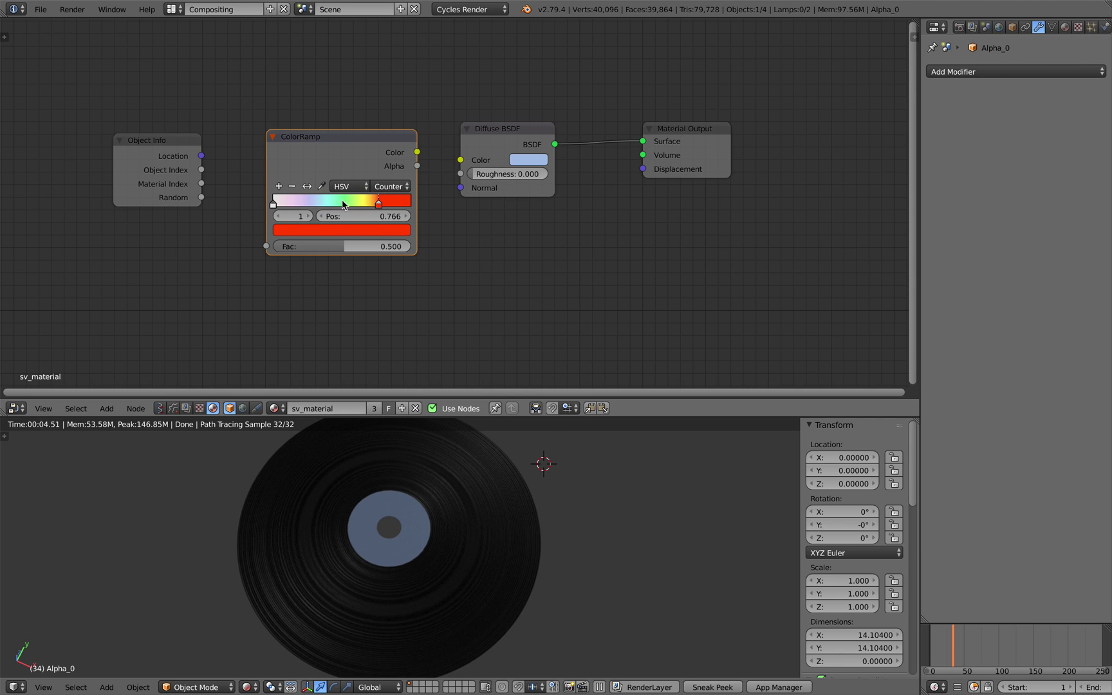
left_click(297, 227)
left_click_drag(334, 114, 327, 69)
scroll(241, 172, "up", 1)
left_click_drag(254, 199, 282, 207)
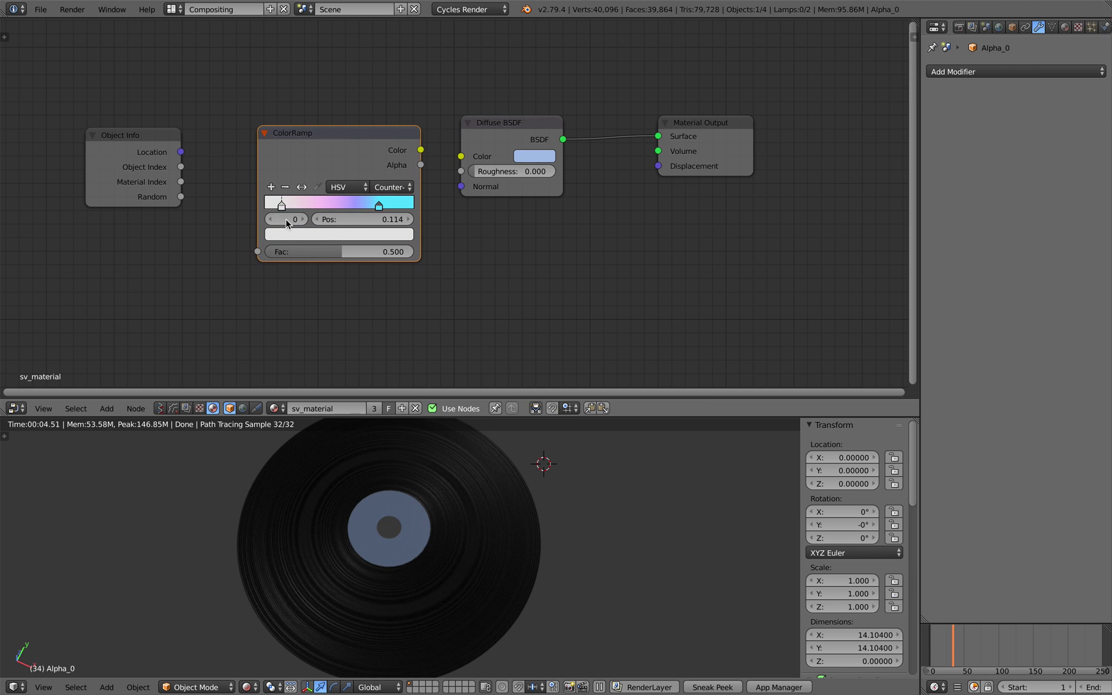
left_click(298, 234)
left_click_drag(320, 120, 292, 121)
scroll(242, 162, "up", 1)
middle_click_drag(246, 165, 243, 258)
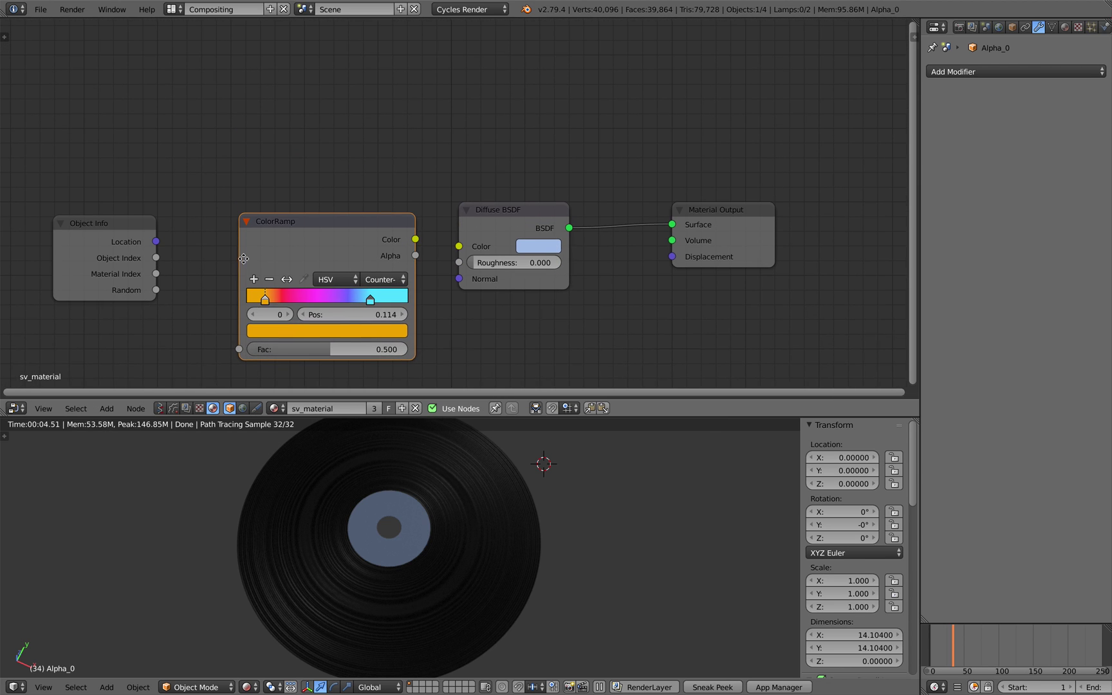
- Shift the end stop slightly outward and color it red, and change the first stop to blue
left_click_drag(370, 298, 385, 300)
left_click(385, 330)
left_click_drag(341, 214, 310, 227)
left_click(264, 302)
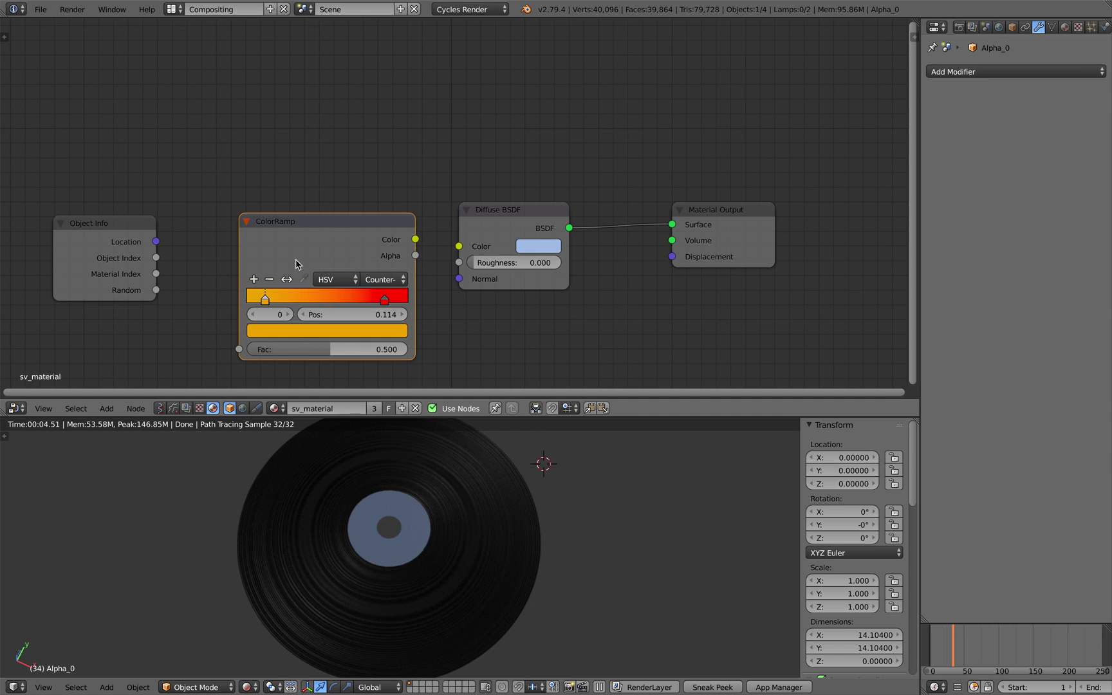
left_click(293, 327)
left_click_drag(304, 181, 325, 137)
middle_click_drag(200, 168, 215, 139)
scroll(212, 200, "down", 1)
middle_click_drag(235, 236, 231, 213)
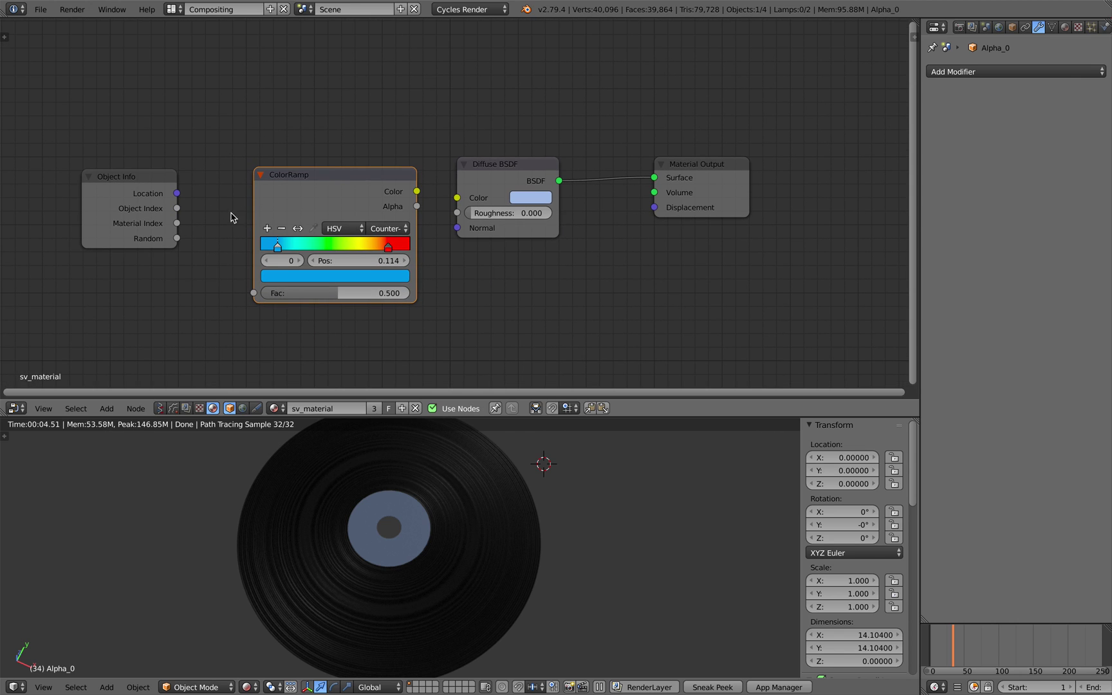
- Link Object Info Random to the ColorRamp Fac, and the ramp's Color to the Diffuse BSDF Color
left_click_drag(177, 238, 252, 293)
left_click_drag(287, 208, 271, 194)
left_click_drag(401, 178, 457, 198)
scroll(507, 521, "down", 3)
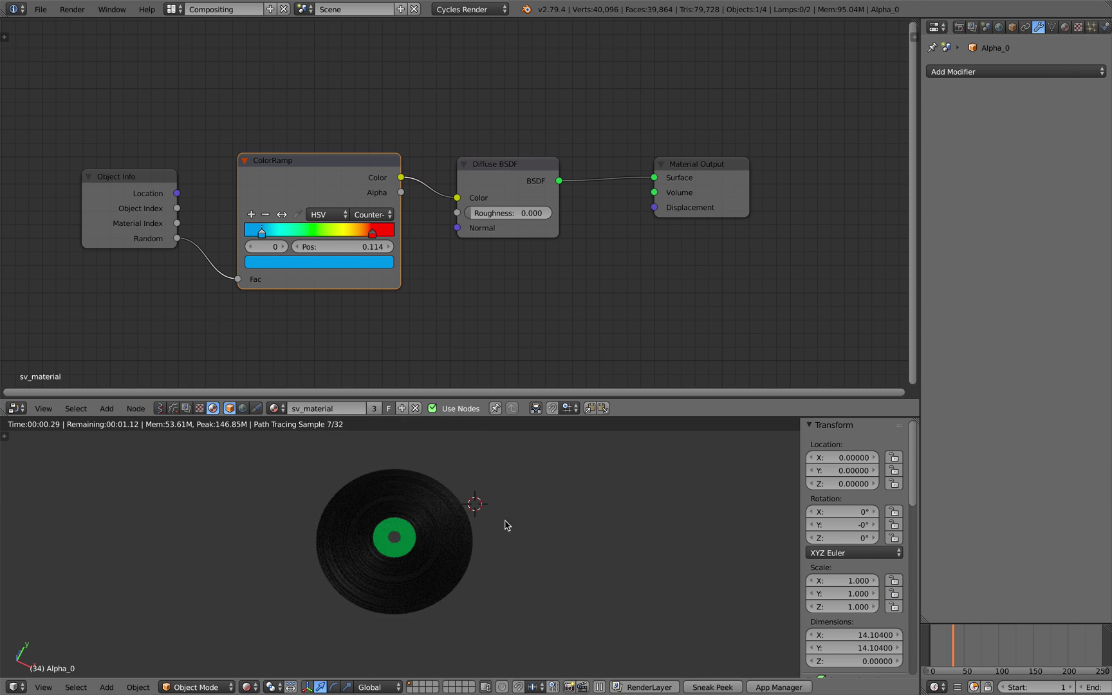
- Select the black disc together with its label and duplicate them as a second record beside the original
key("a")
key("a")
middle_click_drag(324, 605, 348, 595)
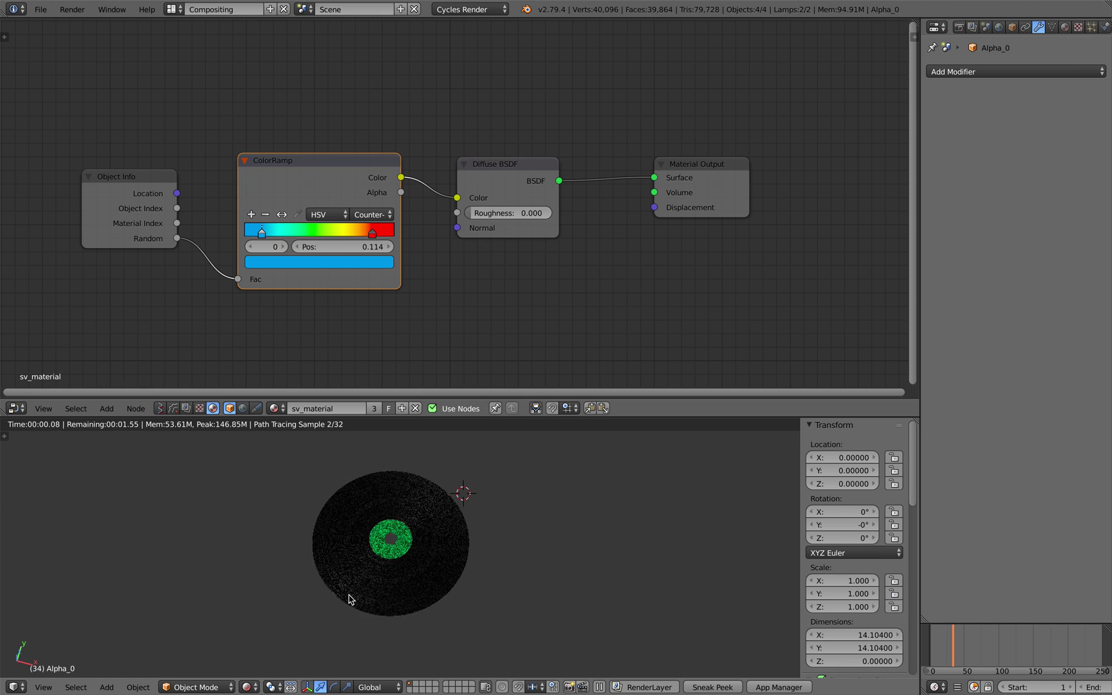
key("a")
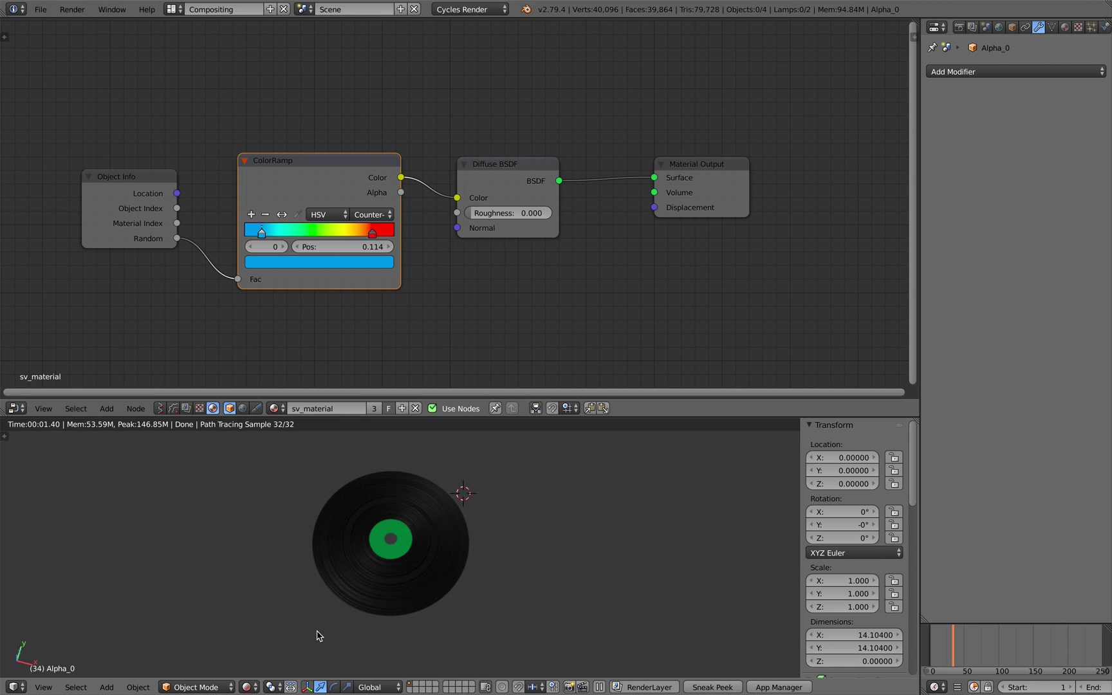
scroll(504, 611, "down", 1)
right_click(432, 555)
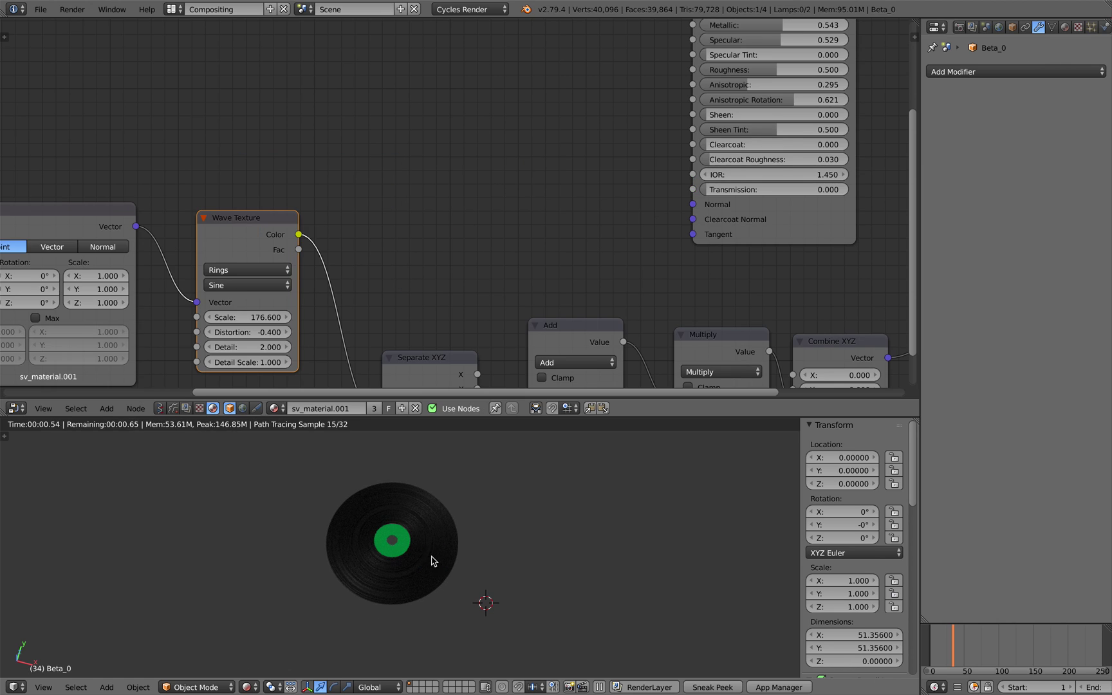
right_click(394, 539, "shift")
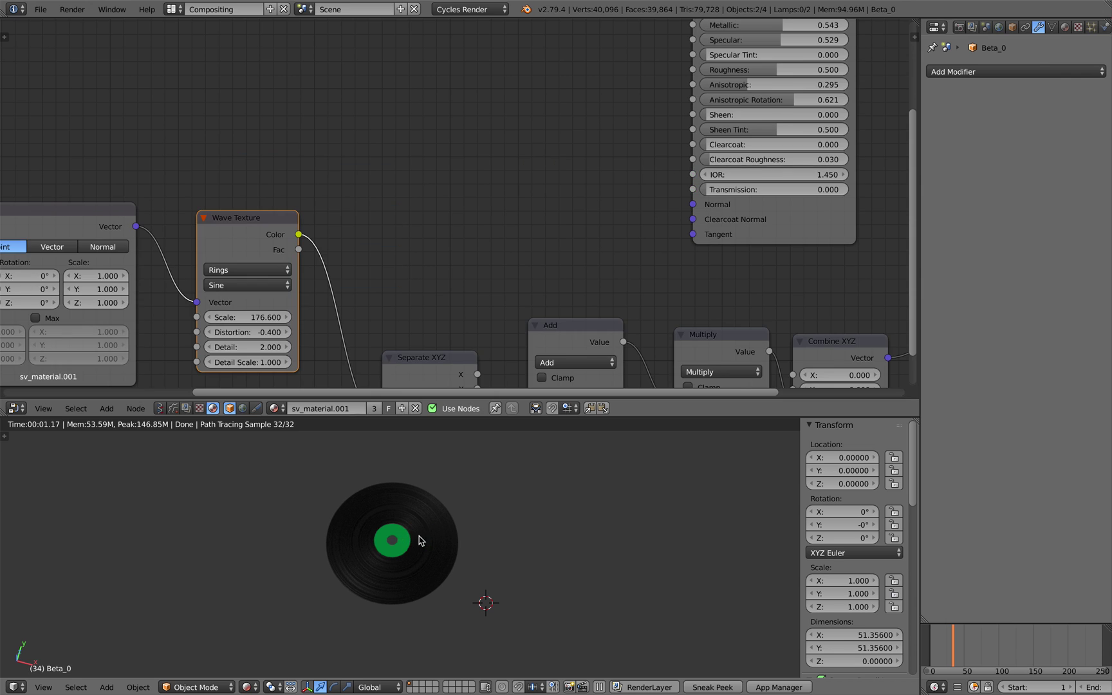
key("shift+d")
left_click(568, 527)
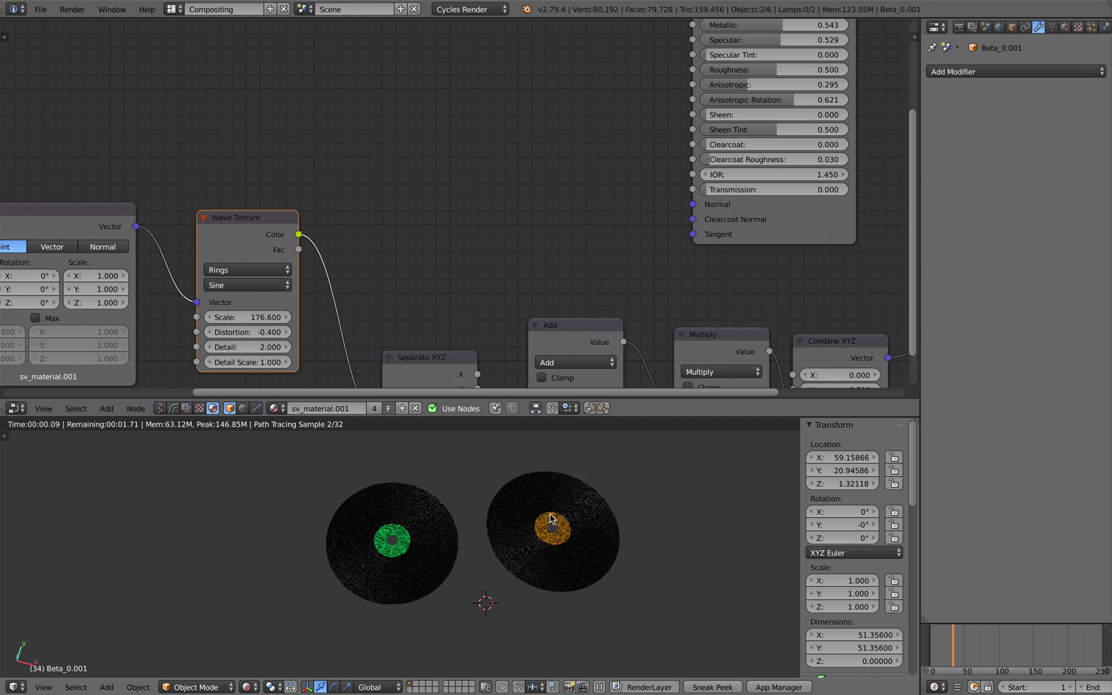
- Duplicate the record three more times, extending the front row to five at both ends
scroll(567, 528, "down", 2)
key("shift+d")
left_click(533, 520)
key("shift+d")
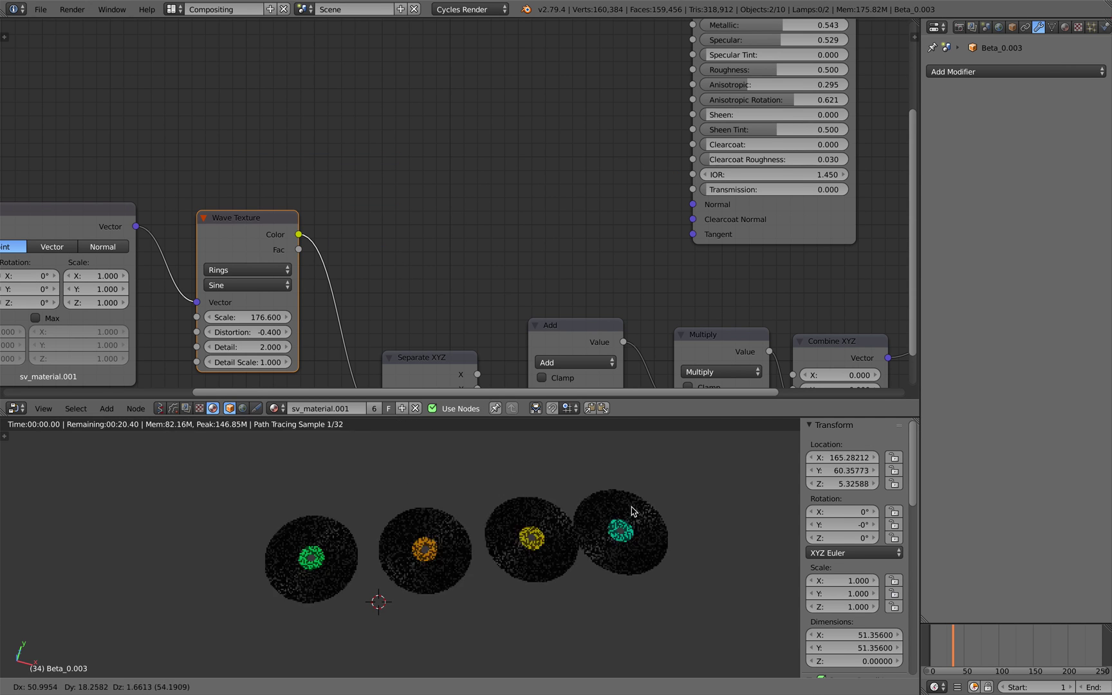
left_click(640, 507)
key("shift+d")
left_click(181, 528)
- Place three more record copies in a second row behind the first one
key("shift+d")
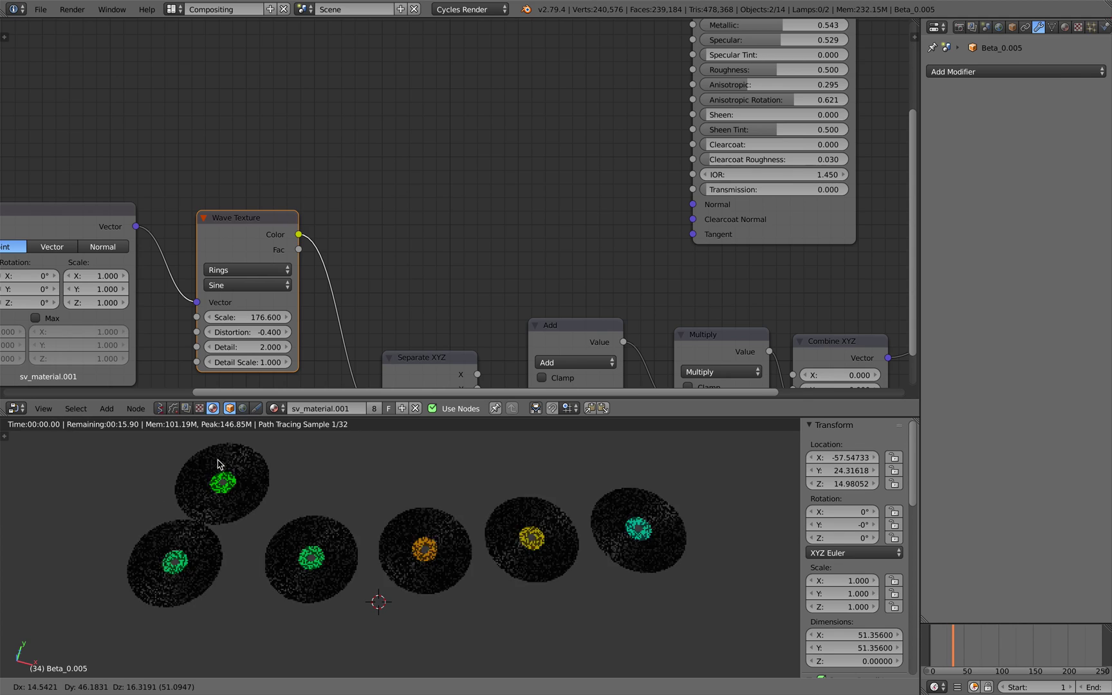
left_click(220, 465)
key("shift+d")
left_click(343, 448)
key("shift+d")
left_click(103, 452)
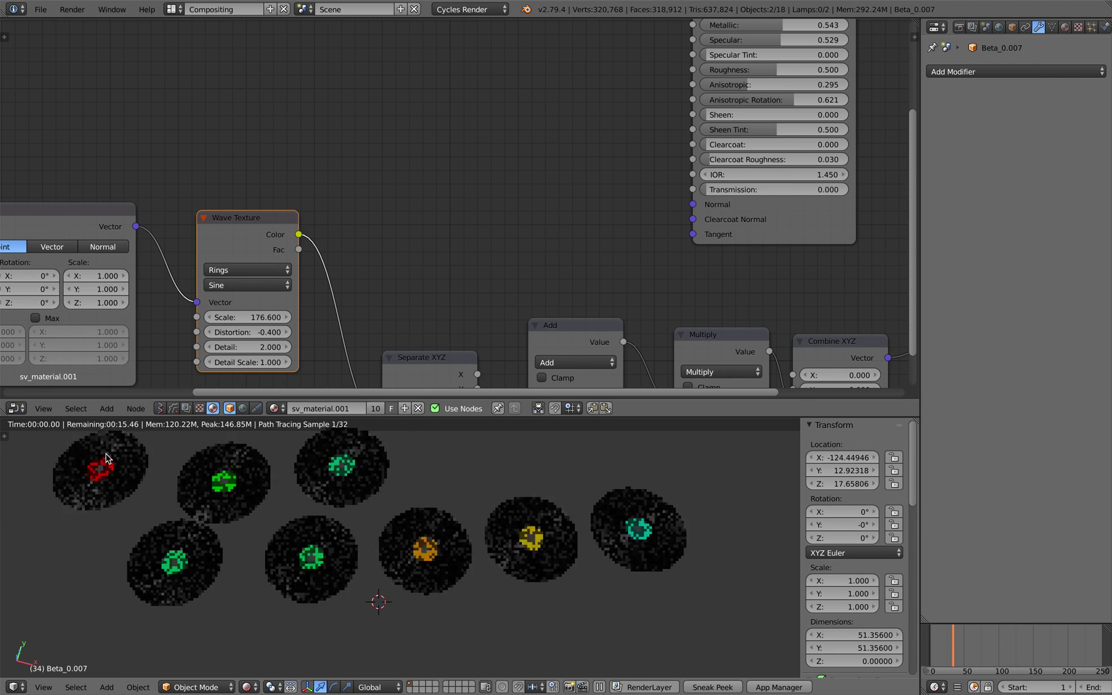
- Duplicate the record three more times, one into the front row and two into the back row
scroll(161, 476, "down", 2)
key("shift+d")
left_click(176, 567)
key("shift+d")
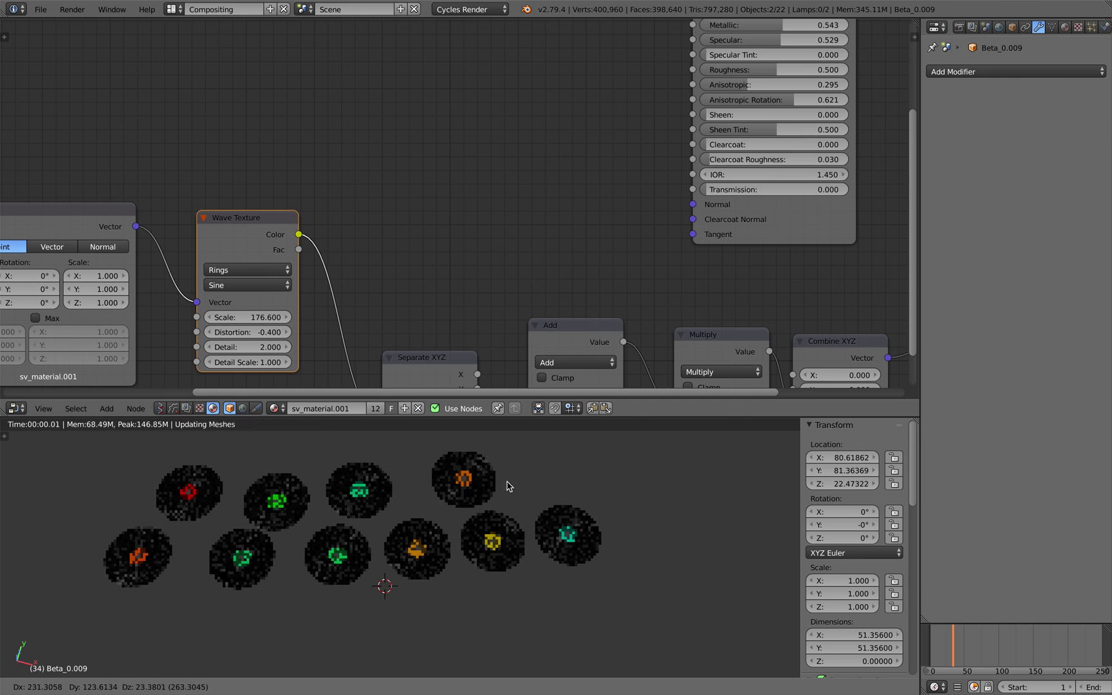
left_click(492, 484)
key("shift+d")
left_click(576, 477)
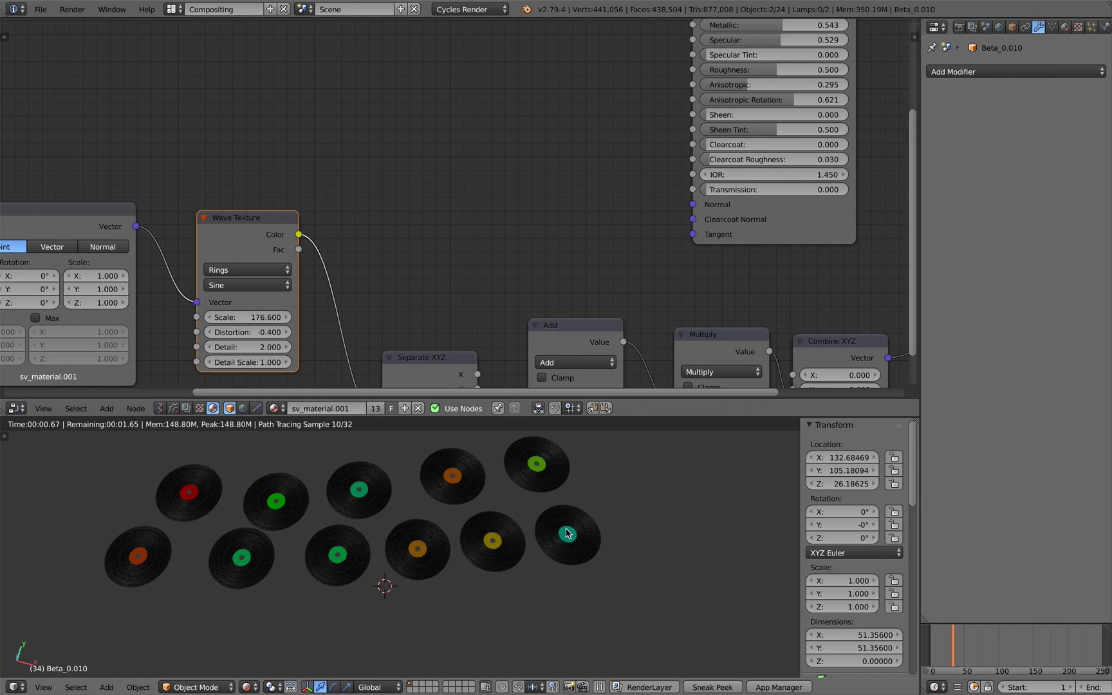
- Select a record's label to show sv_material, and space its ColorRamp, Diffuse BSDF and Material Output nodes closer together
right_click(566, 527)
scroll(410, 239, "up", 3)
scroll(360, 241, "down", 2)
key("Home")
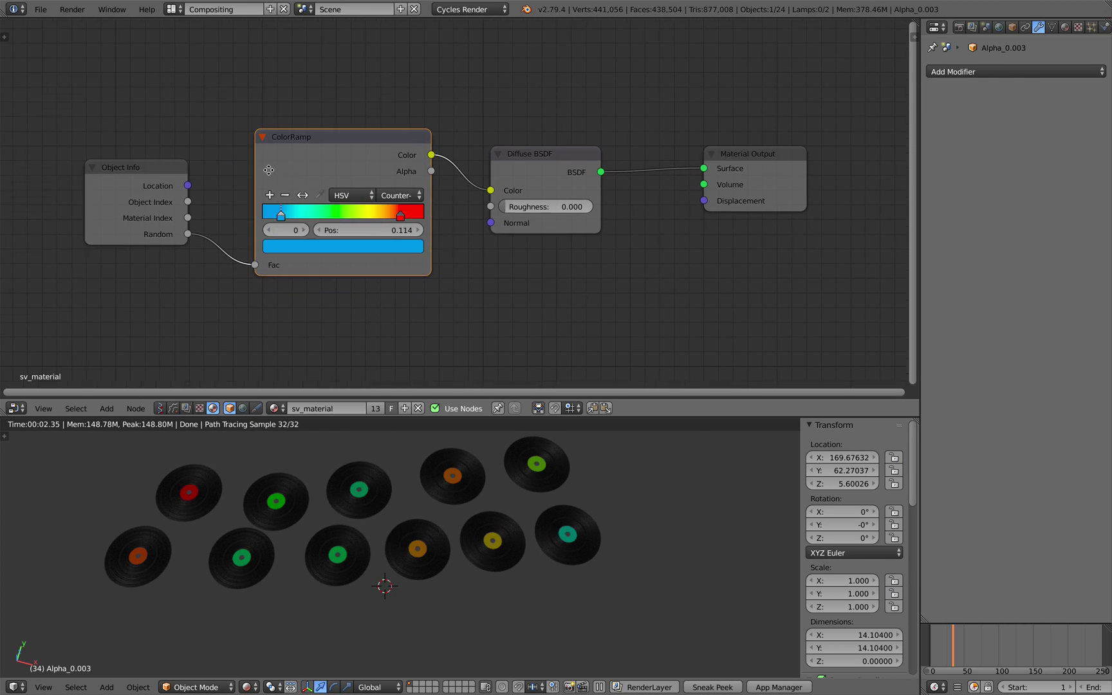
left_click_drag(348, 128, 336, 137)
left_click_drag(583, 147, 556, 149)
left_click_drag(819, 150, 757, 154)
- Deselect all the records and save the file over the existing one
scroll(450, 547, "up", 6)
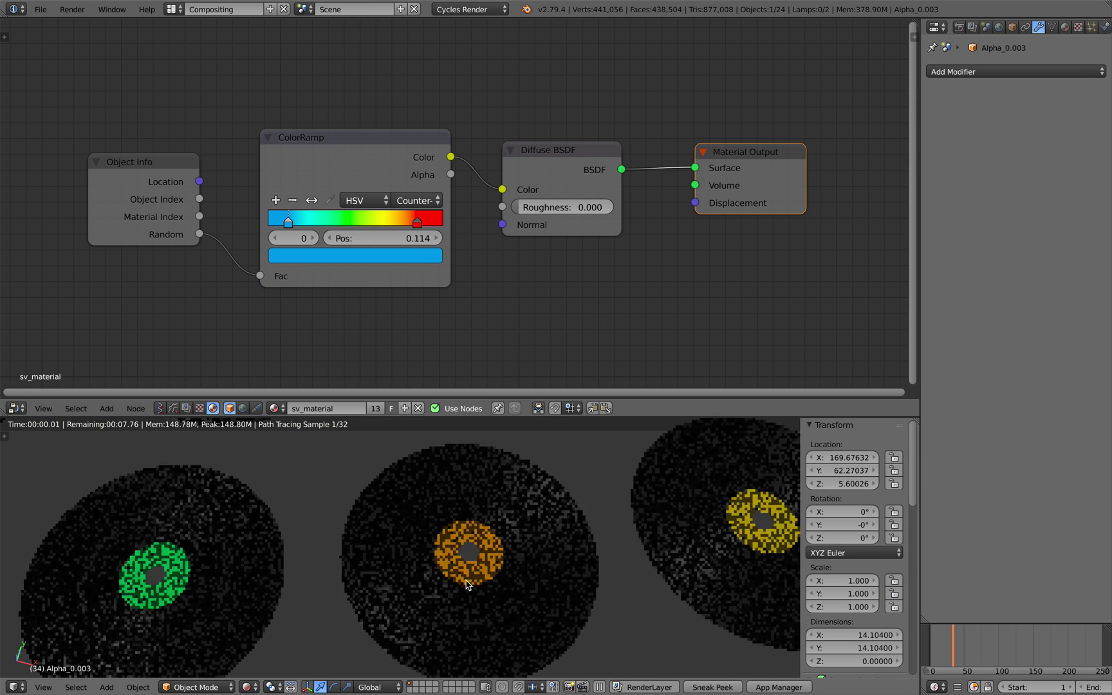
key("a")
scroll(545, 551, "down", 4)
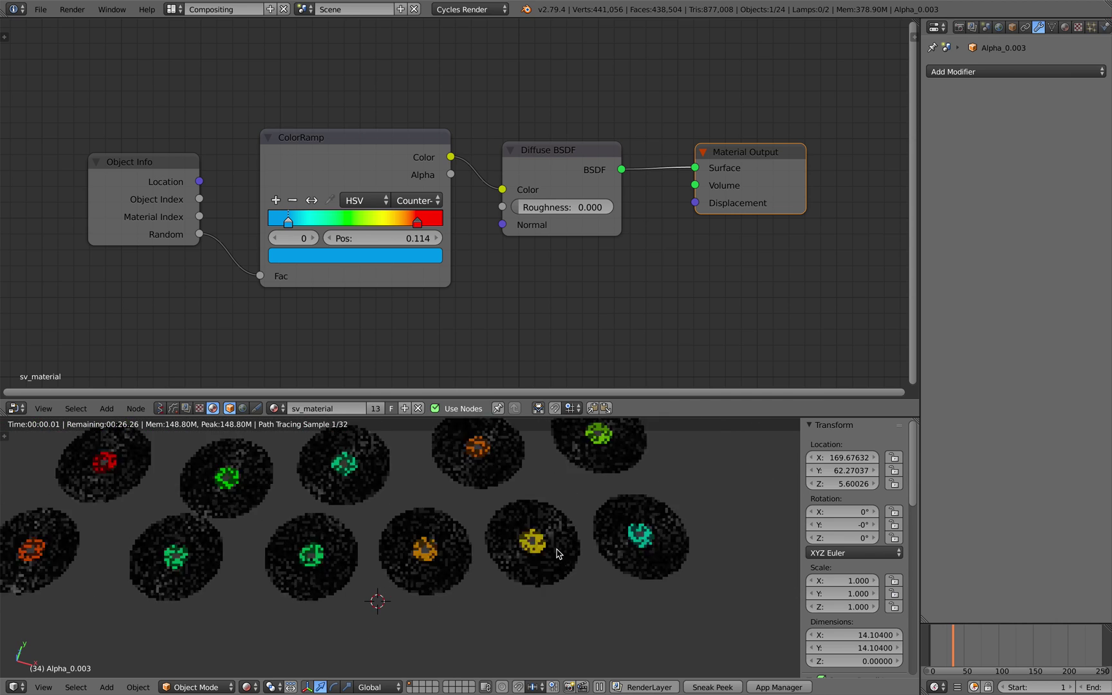
middle_click_drag(377, 526, 577, 522, "shift")
key("ctrl+s")
left_click(578, 523)
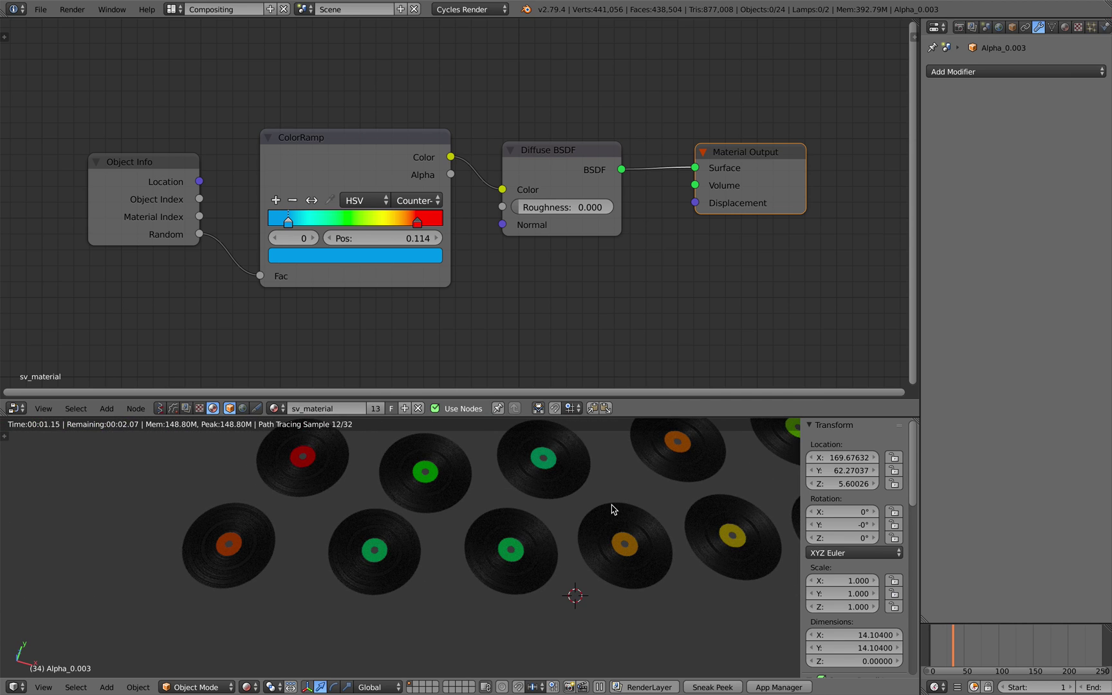
- Maximize the 3D viewport to inspect the rendered group of records, and restore the previous layout
key("ctrl+Up")
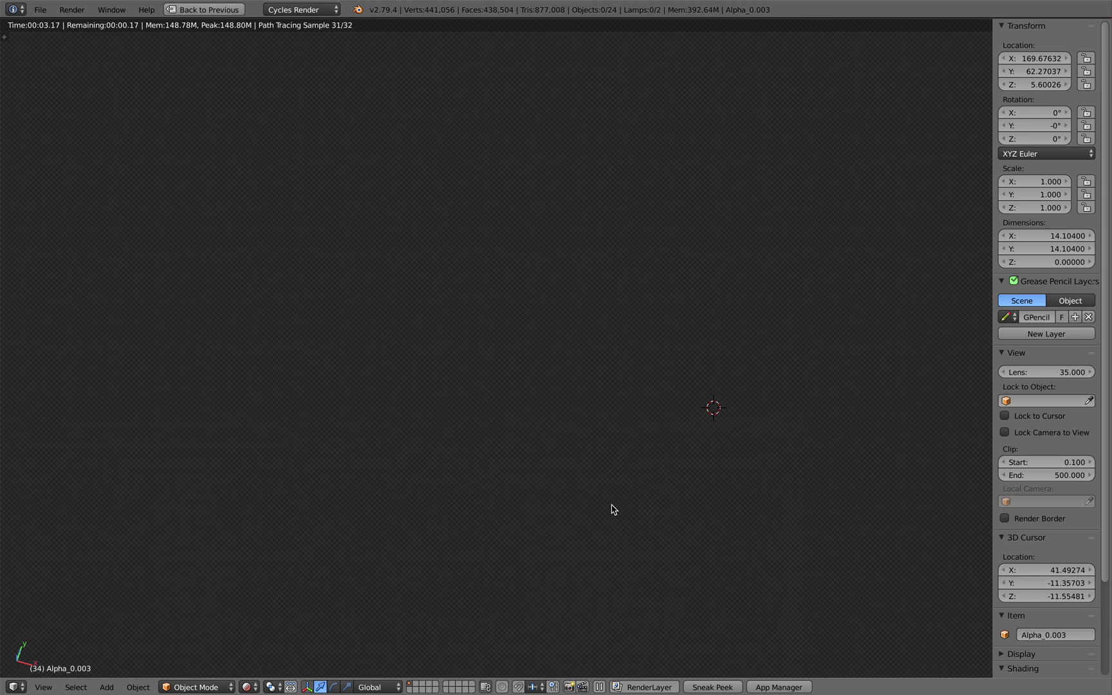
middle_click_drag(616, 365, 541, 371)
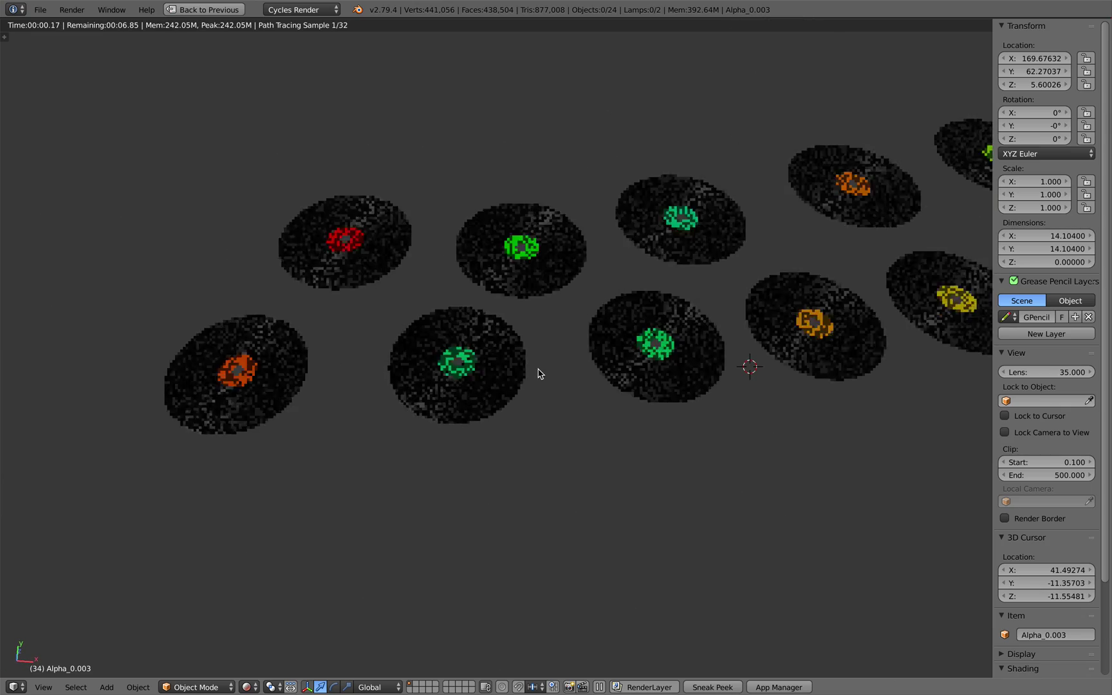
left_click(205, 9)
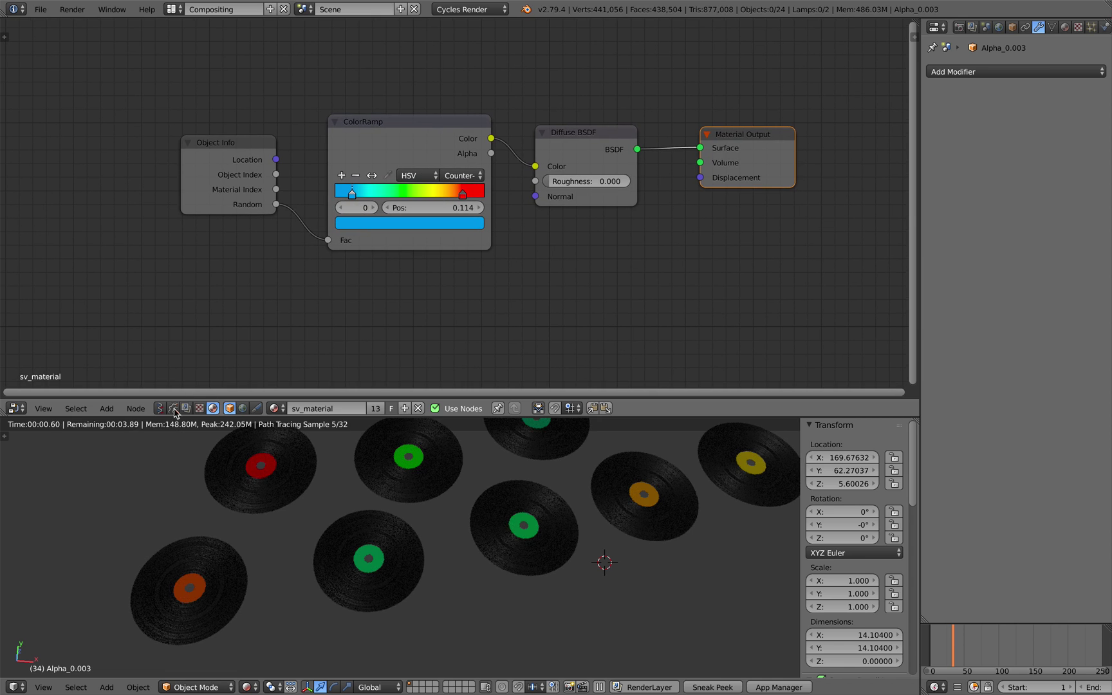
- Open the Sverchok tree NodeTree.001 in the node editor and adjust the placement of its two Ring nodes
left_click(159, 408)
left_click(231, 408)
left_click(254, 442)
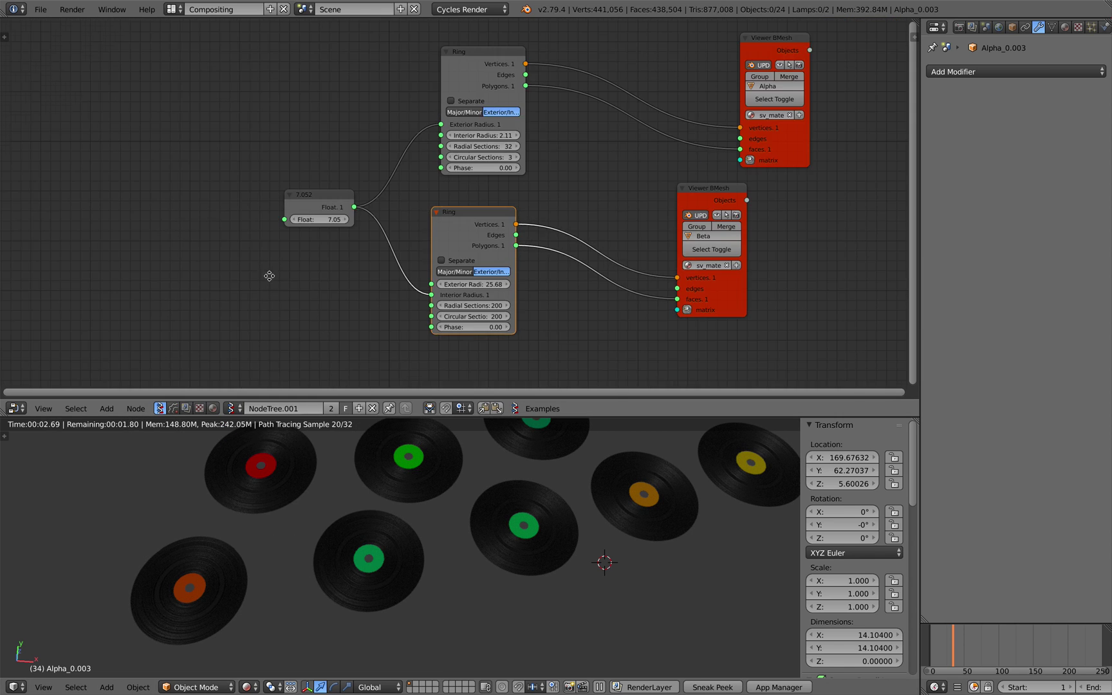
left_click_drag(178, 217, 177, 209)
scroll(177, 202, "up", 2)
middle_click_drag(176, 197, 158, 167)
scroll(161, 169, "down", 1)
middle_click_drag(231, 186, 228, 198)
left_click_drag(323, 57, 328, 53)
left_click_drag(328, 213, 327, 207)
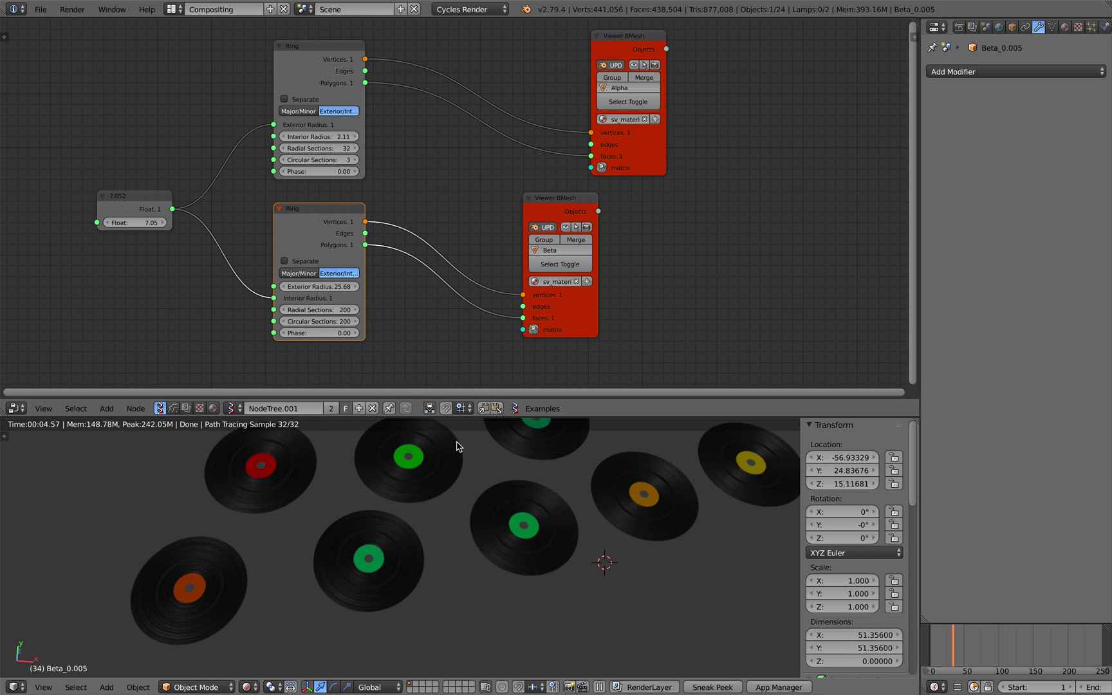
- Split the properties area and turn the new upper part into an Outliner listing the Alpha and Beta objects
left_click_drag(1103, 26, 1102, 222)
left_click(934, 27)
left_click(953, 245)
scroll(981, 97, "down", 3)
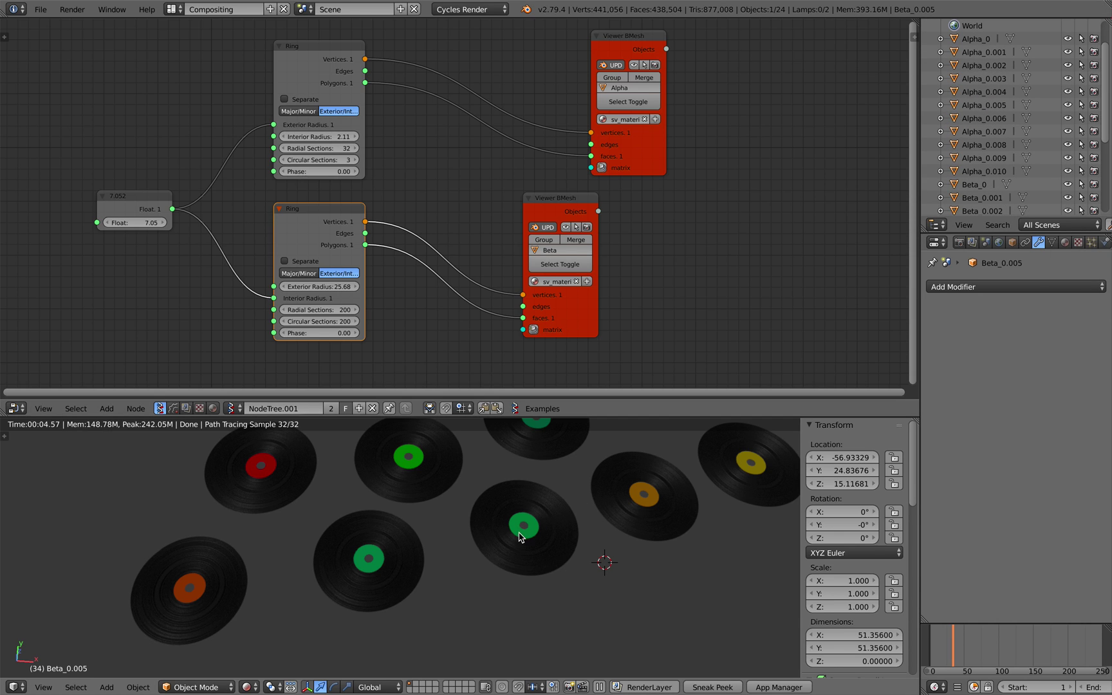
- Move the lower Ring node and the Beta Viewer BMesh node to line up better with the nodes above
middle_click_drag(418, 212, 382, 226)
left_click_drag(320, 226, 333, 225)
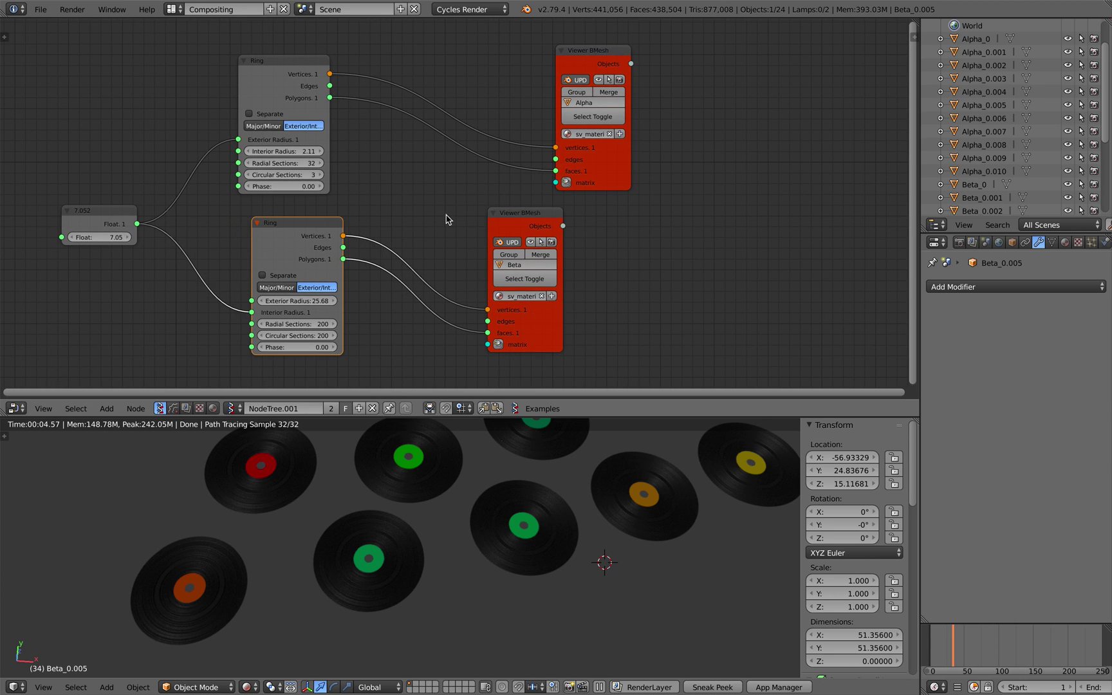
left_click_drag(510, 212, 568, 217)
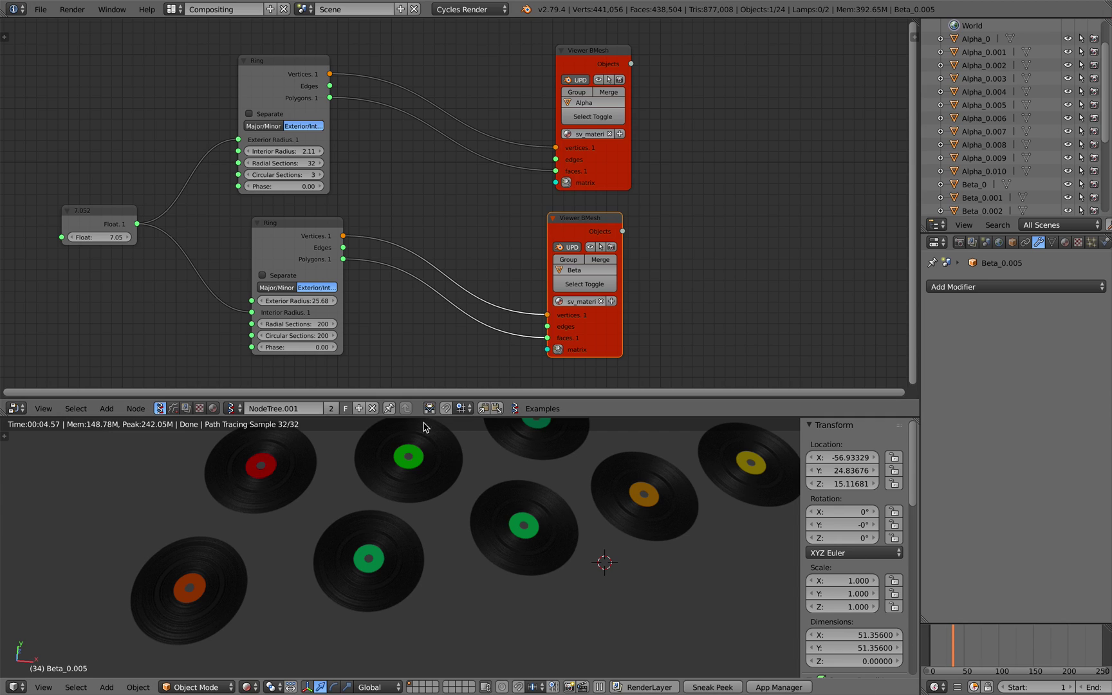
- Select the red label and examine the duplicated records' labels and grooves from closer and different angles
middle_click_drag(272, 469, 362, 493, "shift")
scroll(426, 538, "up", 2)
right_click(432, 538)
scroll(442, 532, "up", 4)
scroll(466, 502, "down", 2)
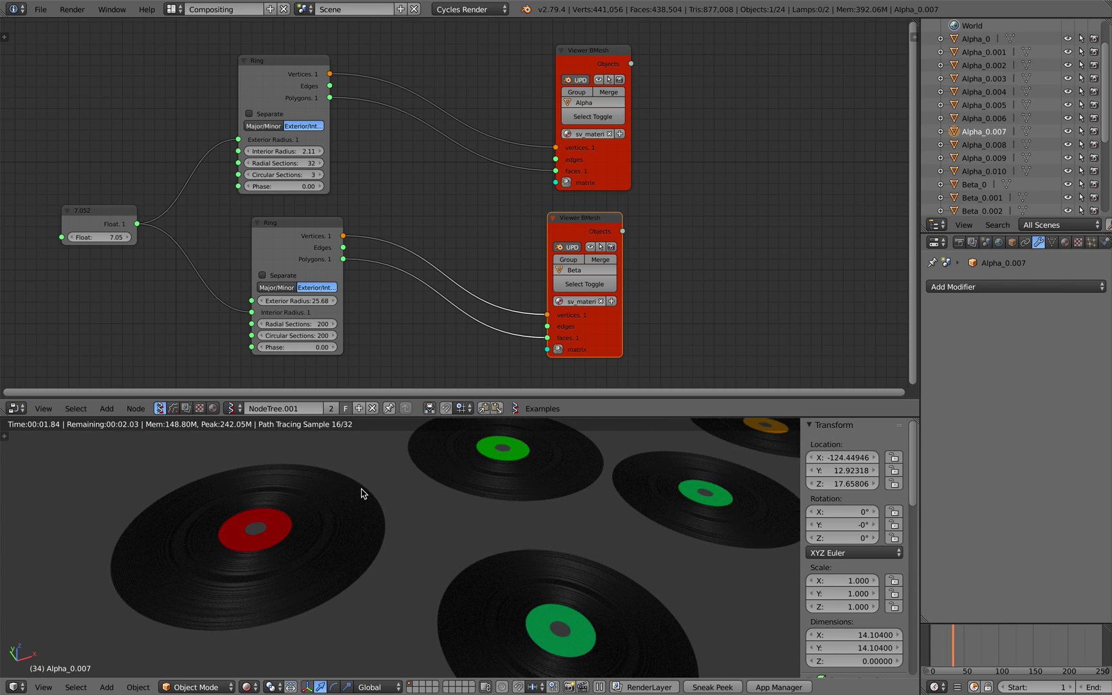
scroll(418, 487, "down", 3)
middle_click_drag(478, 519, 417, 542)
middle_click_drag(377, 185, 333, 195)
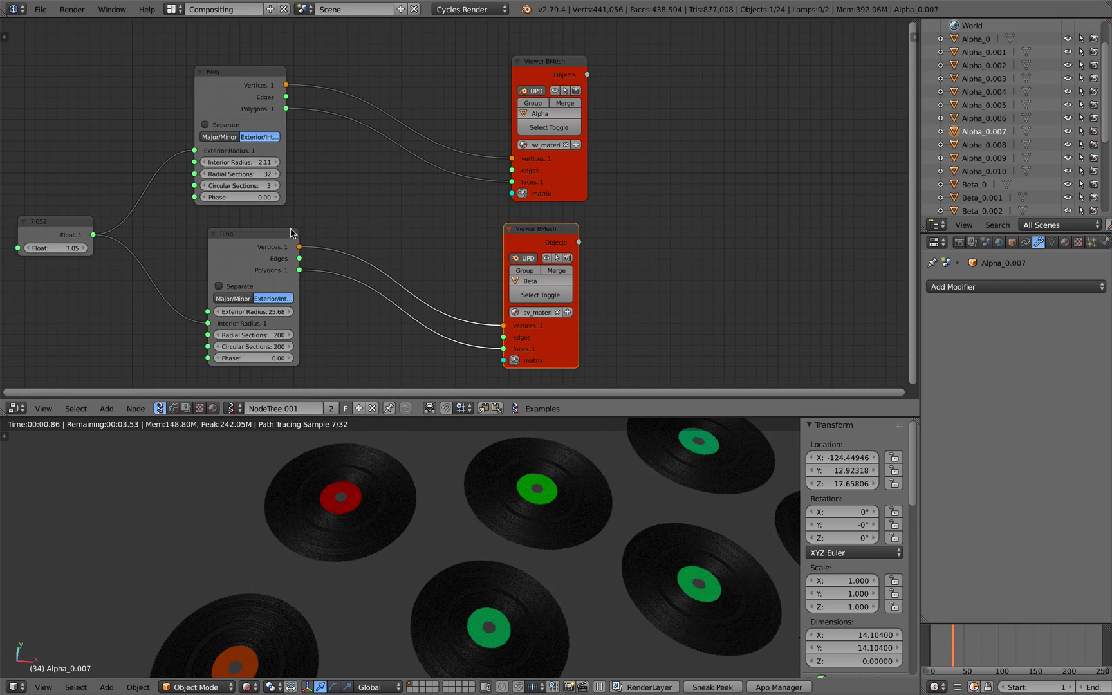
- Adjust the placement of the two Ring nodes and the Alpha Viewer BMesh node to tidy the Sverchok tree
left_click_drag(289, 232, 282, 236)
middle_click_drag(378, 221, 362, 217)
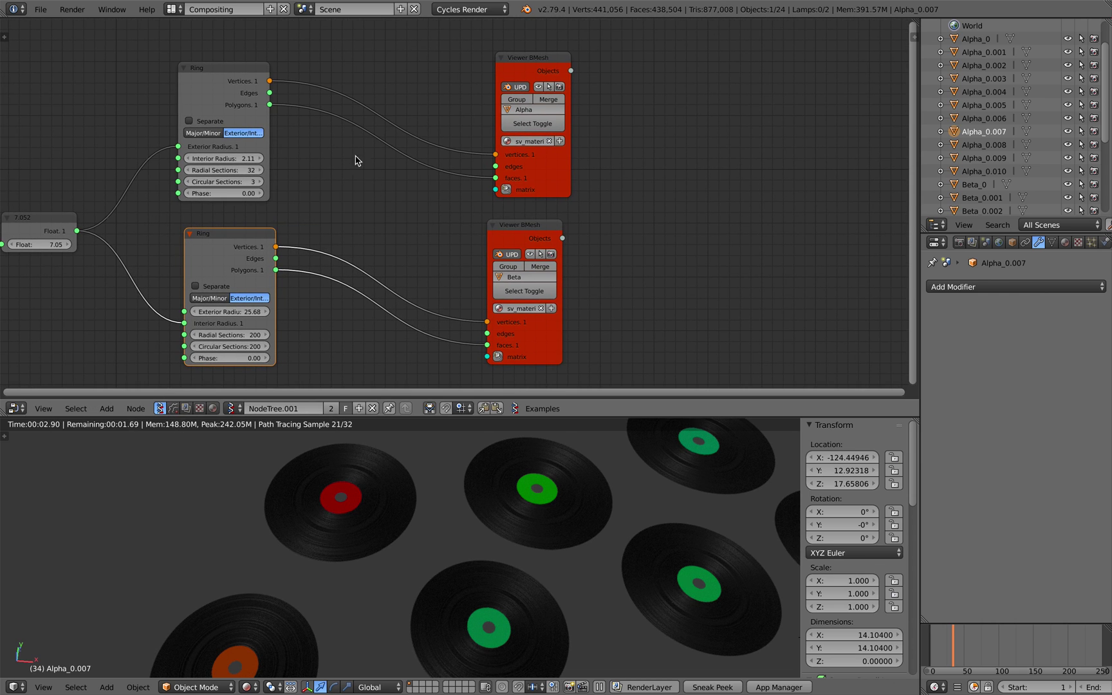
middle_click_drag(346, 159, 402, 128)
left_click_drag(256, 50, 255, 62)
left_click_drag(306, 225, 294, 233)
scroll(465, 178, "down", 2)
left_click_drag(575, 165, 584, 171)
- Examine the Alpha Viewer BMesh node up close and compare the material slots of the green label and its surrounding vinyl ring
scroll(578, 120, "up", 2)
middle_click_drag(575, 117, 449, 240)
scroll(521, 172, "up", 3)
scroll(492, 192, "up", 4)
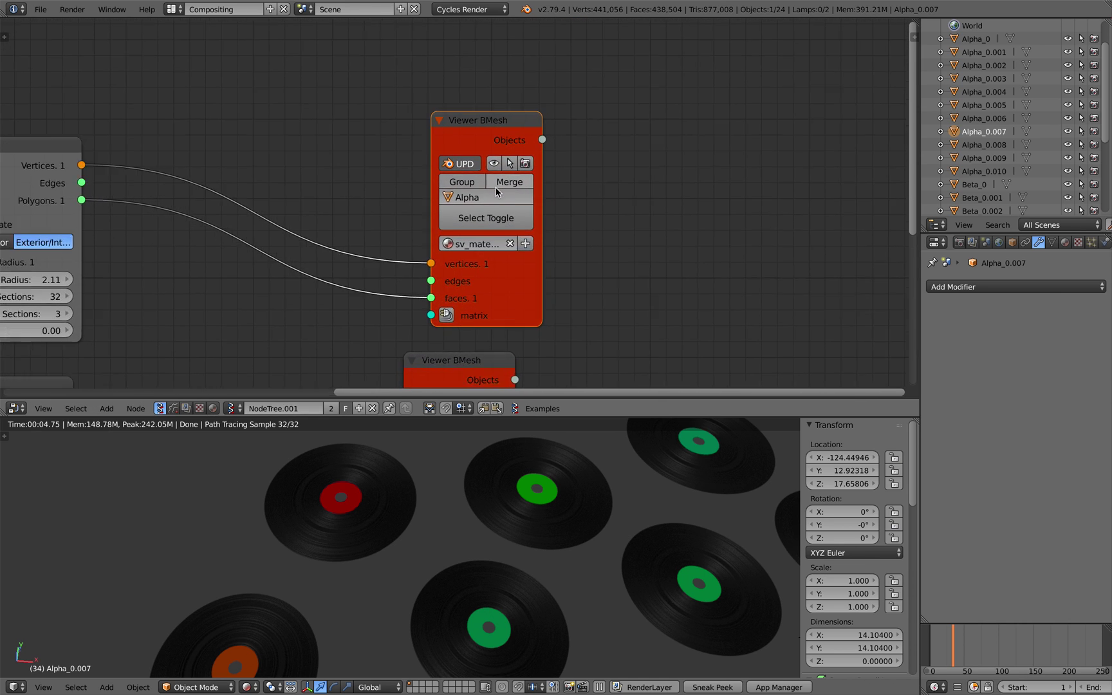
scroll(499, 185, "down", 2)
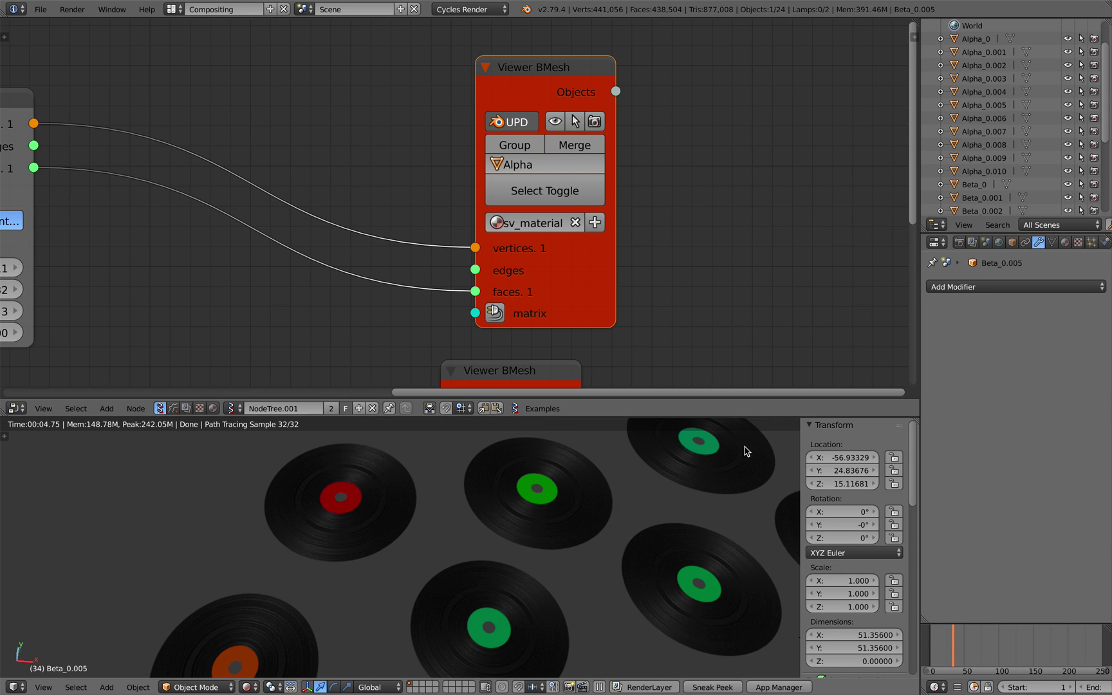
right_click(577, 484)
left_click(1065, 242)
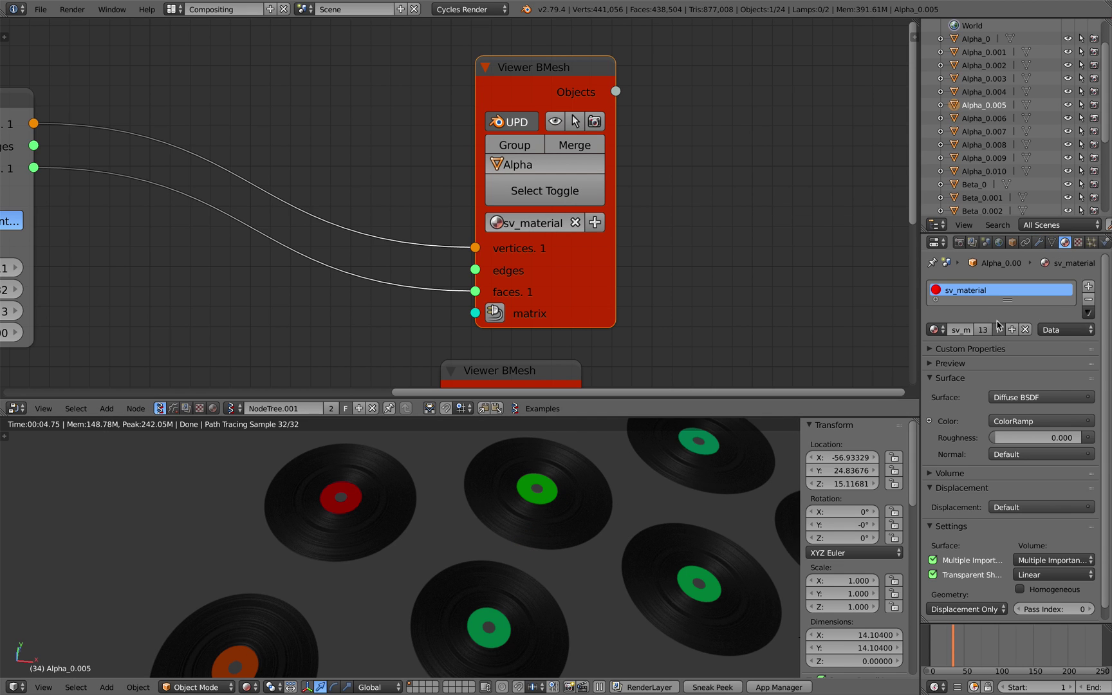
left_click_drag(992, 305, 993, 331)
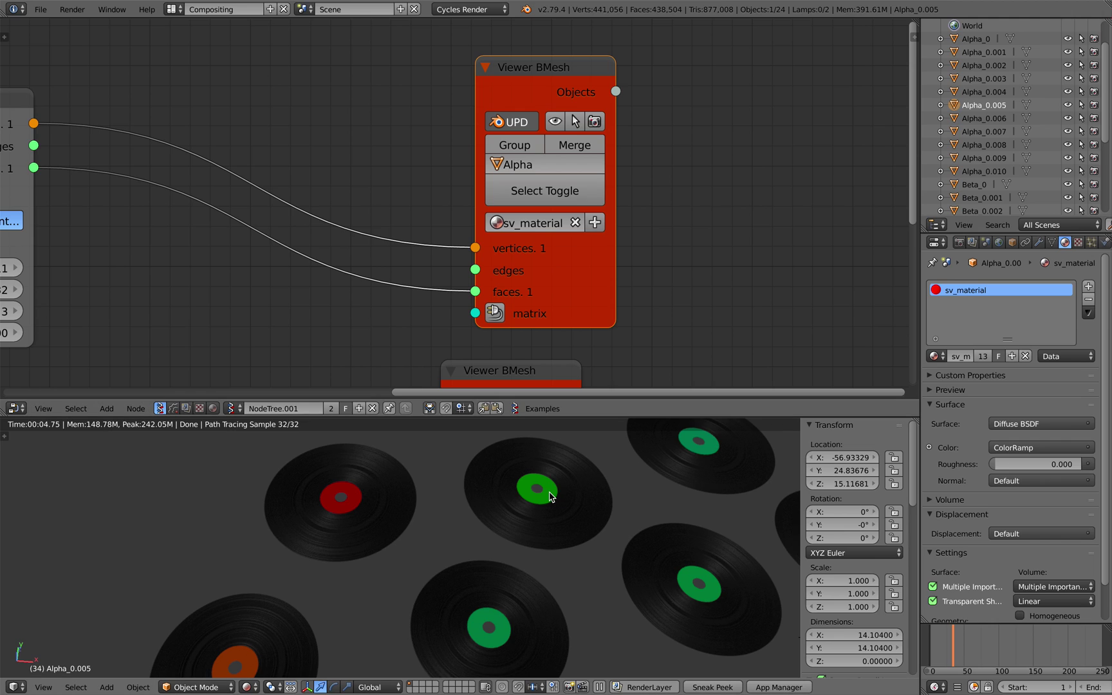
right_click(577, 483)
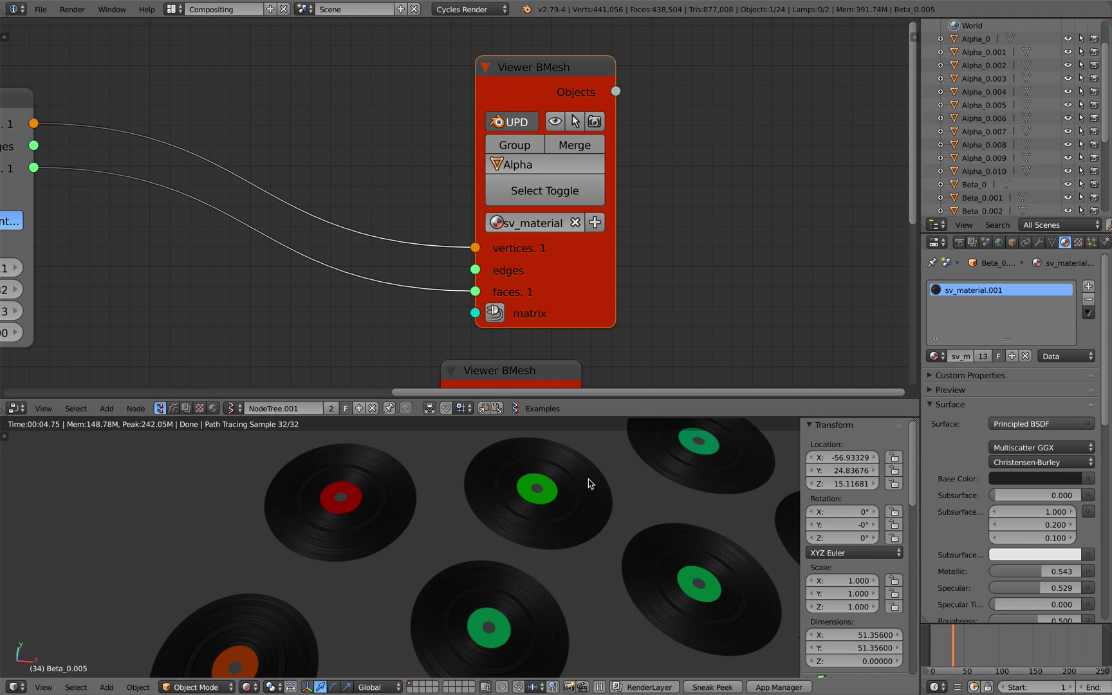
- Add an empty second material slot to the selected vinyl ring and remove it
left_click(1088, 286)
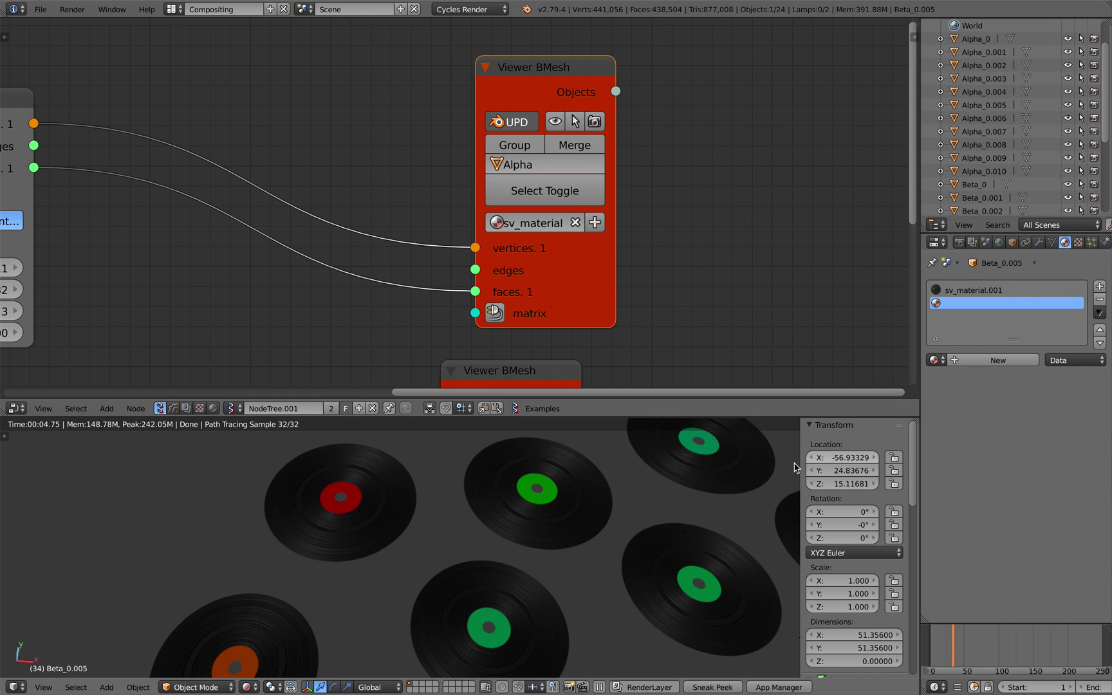
middle_click_drag(714, 486, 721, 482)
left_click(1100, 299)
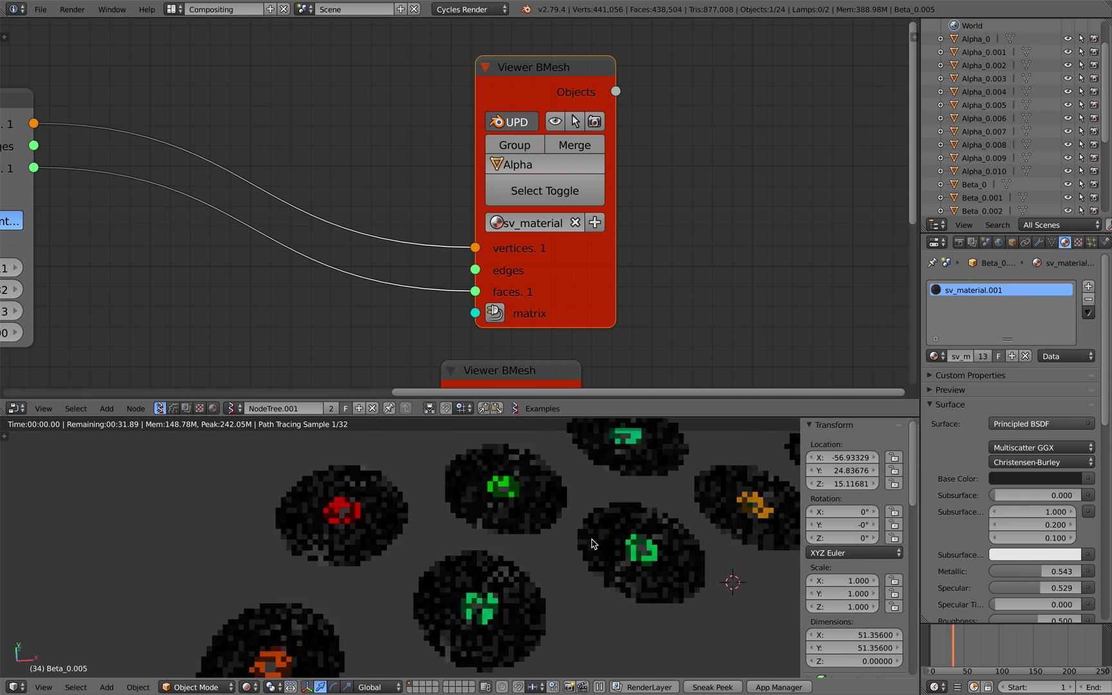
- Examine the complete Sverchok tree of Ring and Viewer BMesh nodes alongside the duplicated records
scroll(542, 544, "down", 3)
middle_click_drag(439, 233, 592, 228)
scroll(608, 244, "down", 3)
scroll(584, 229, "down", 4)
middle_click_drag(502, 232, 571, 194)
middle_click_drag(551, 237, 525, 222)
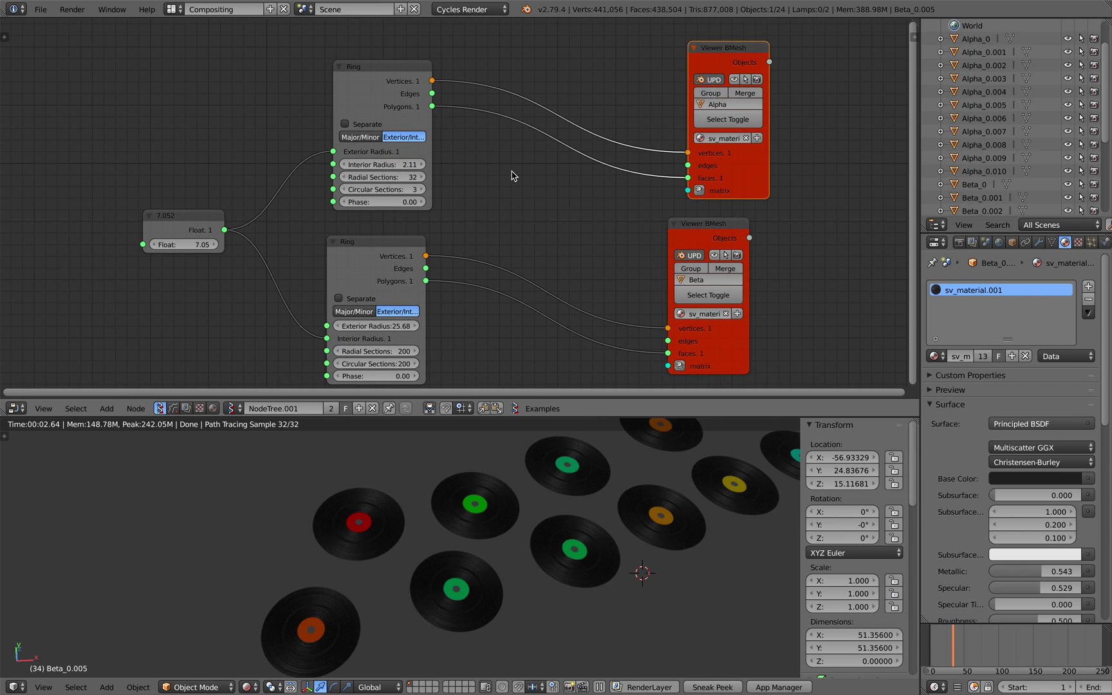
mouse_move(422, 4)
middle_click_drag(508, 308, 493, 285)
middle_click_drag(569, 498, 546, 497)
scroll(545, 496, "up", 2)
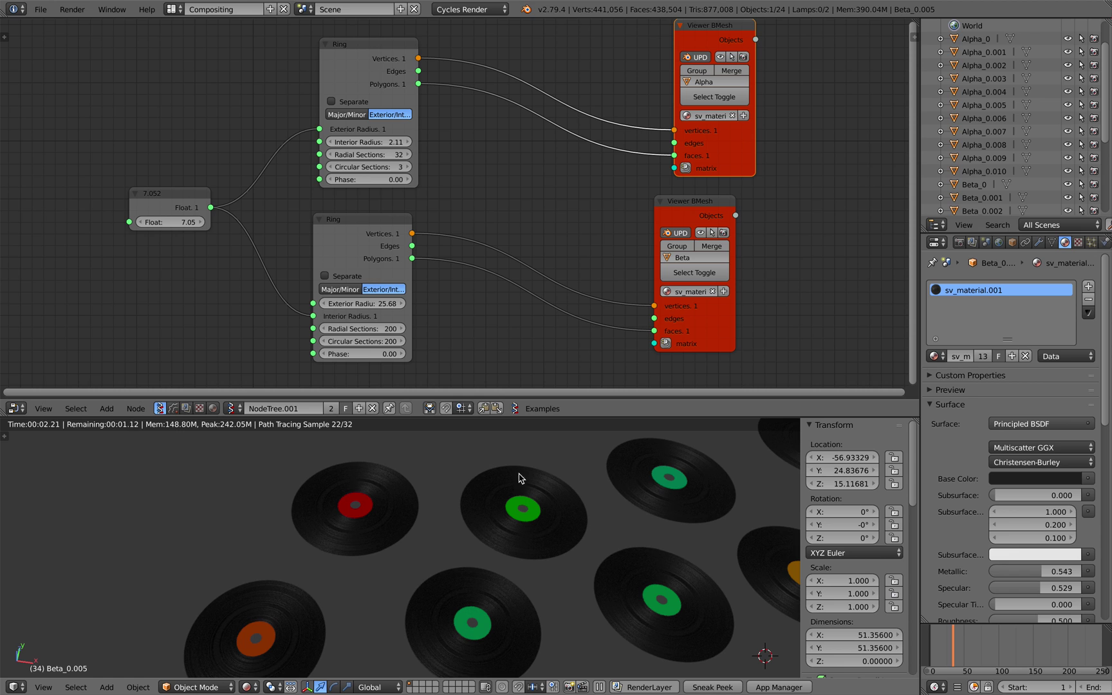
- Display the shader nodes of the red label's material and of the vinyl ring's material around it
right_click(376, 499)
left_click(213, 408)
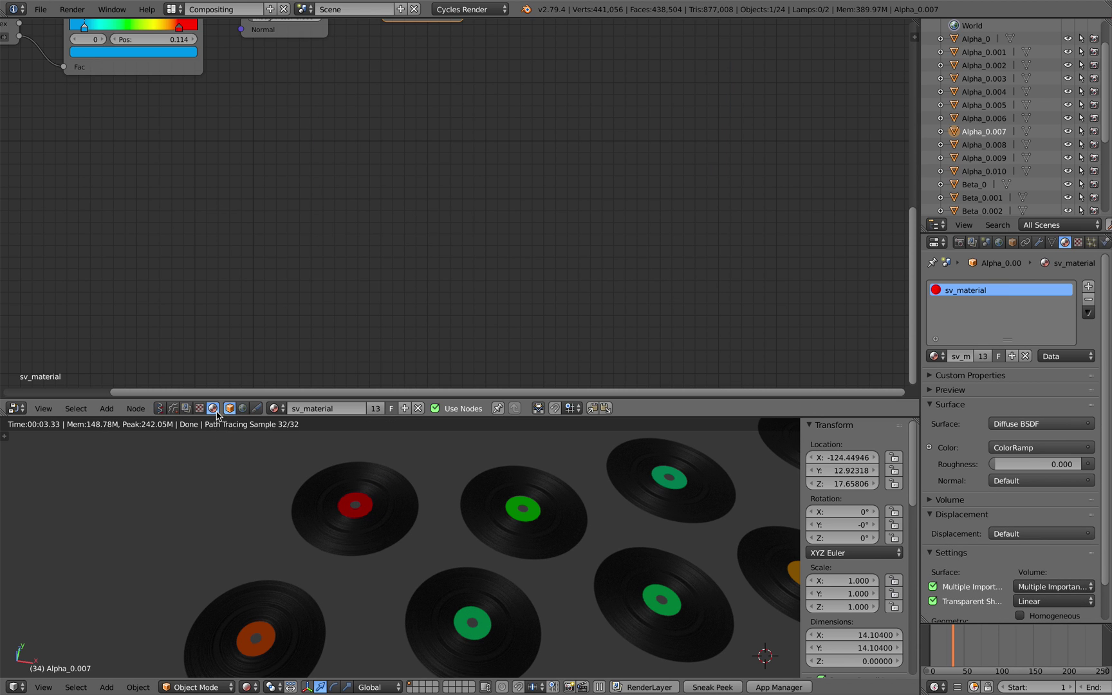
key("Home")
right_click(397, 534)
key("Home")
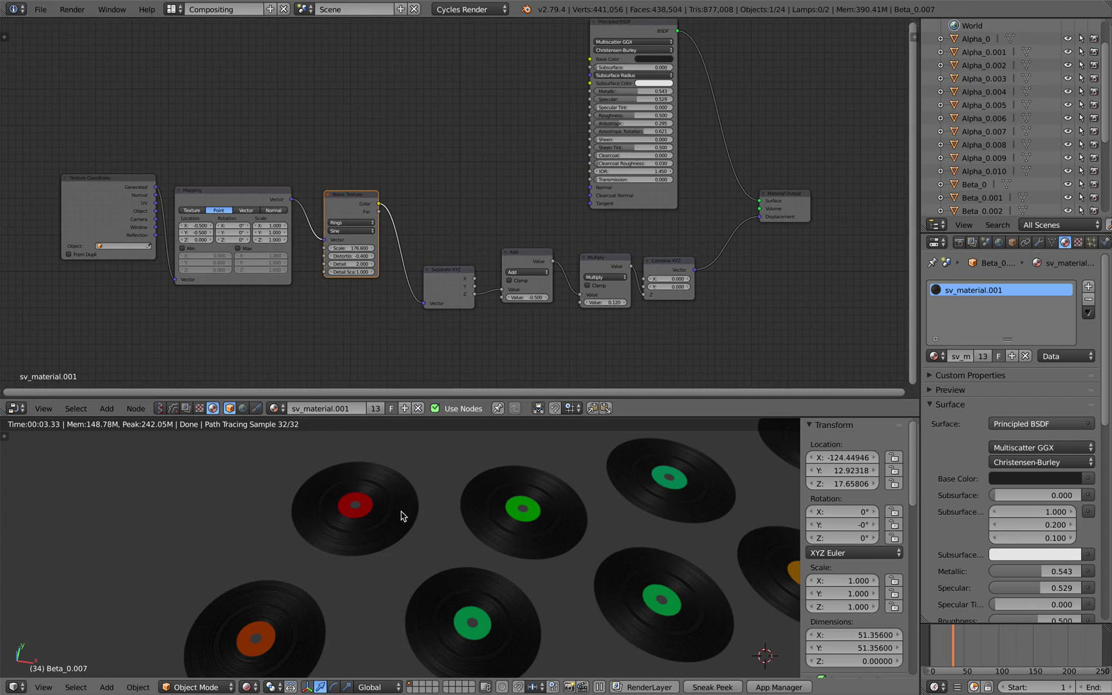
- Inspect the red-labelled record's grooves up close in a full-screen 3D view and return to the normal layout
scroll(398, 521, "up", 5)
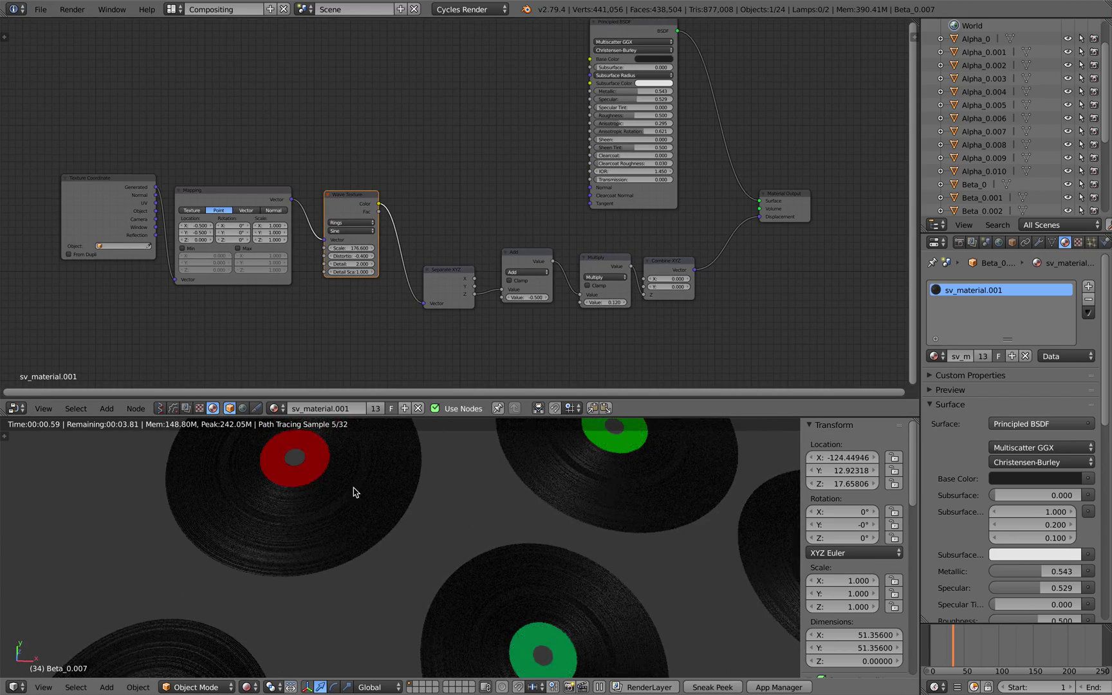
middle_click_drag(355, 491, 356, 465)
middle_click_drag(457, 521, 542, 499)
scroll(467, 526, "up", 8)
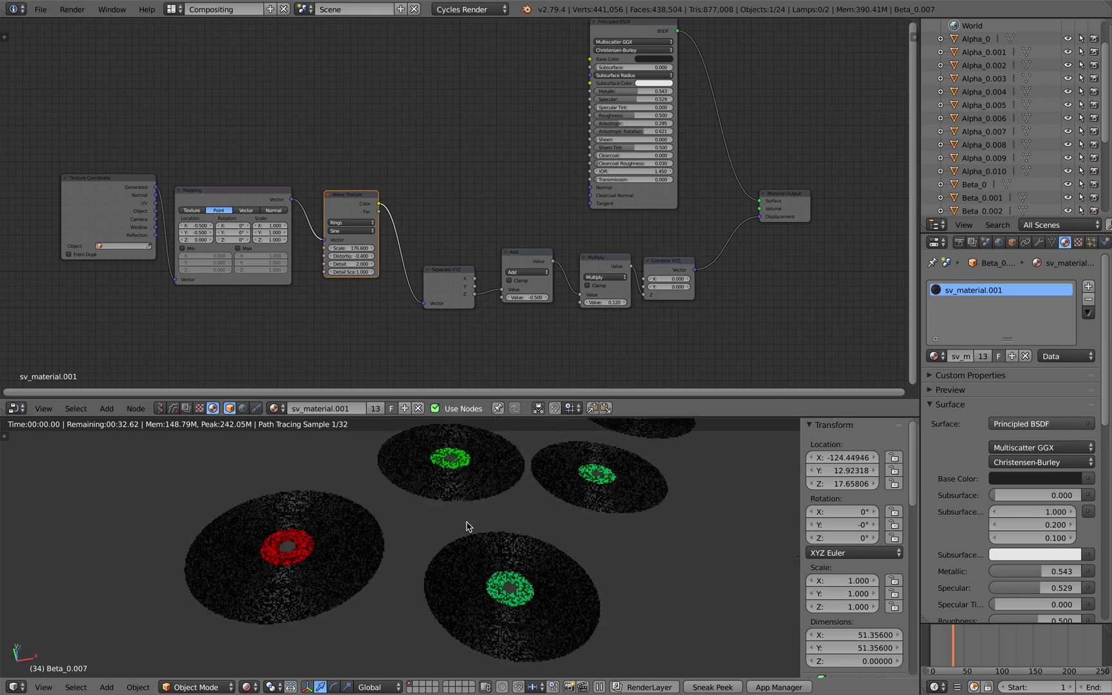
key("shift+space")
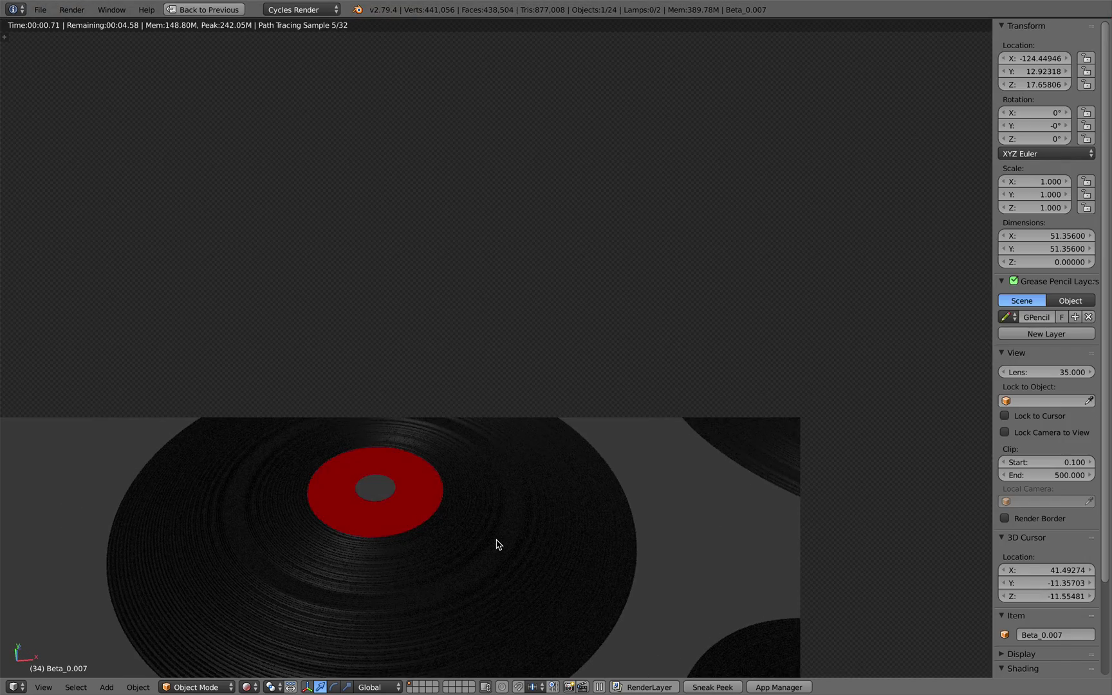
middle_click_drag(543, 345, 524, 400)
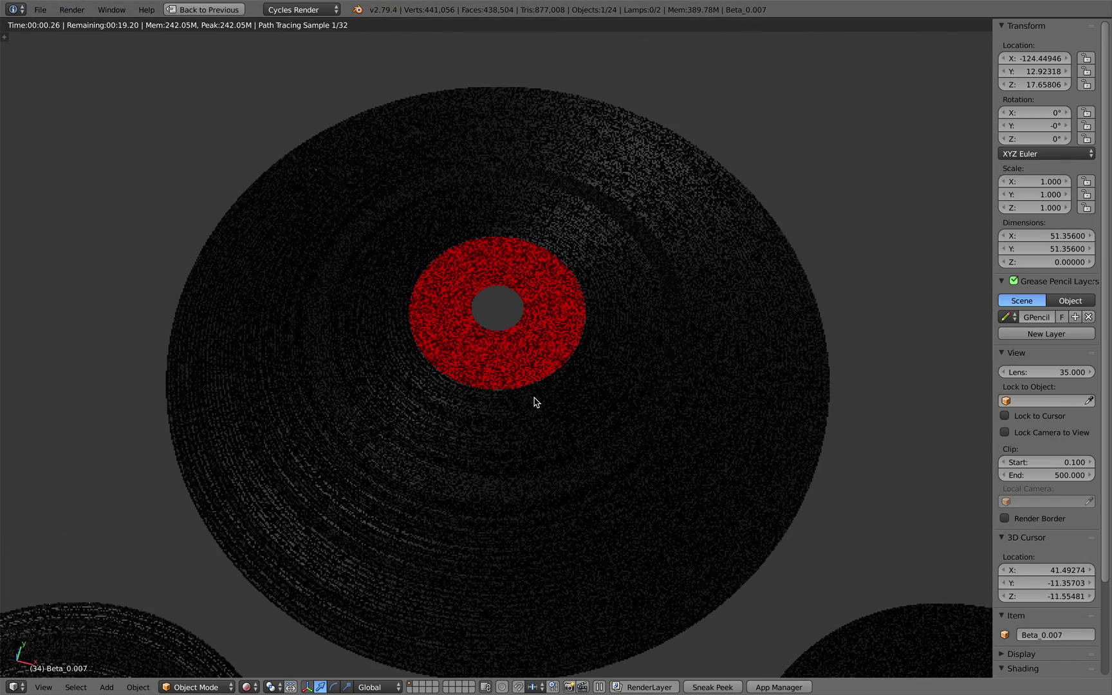
scroll(538, 399, "down", 1)
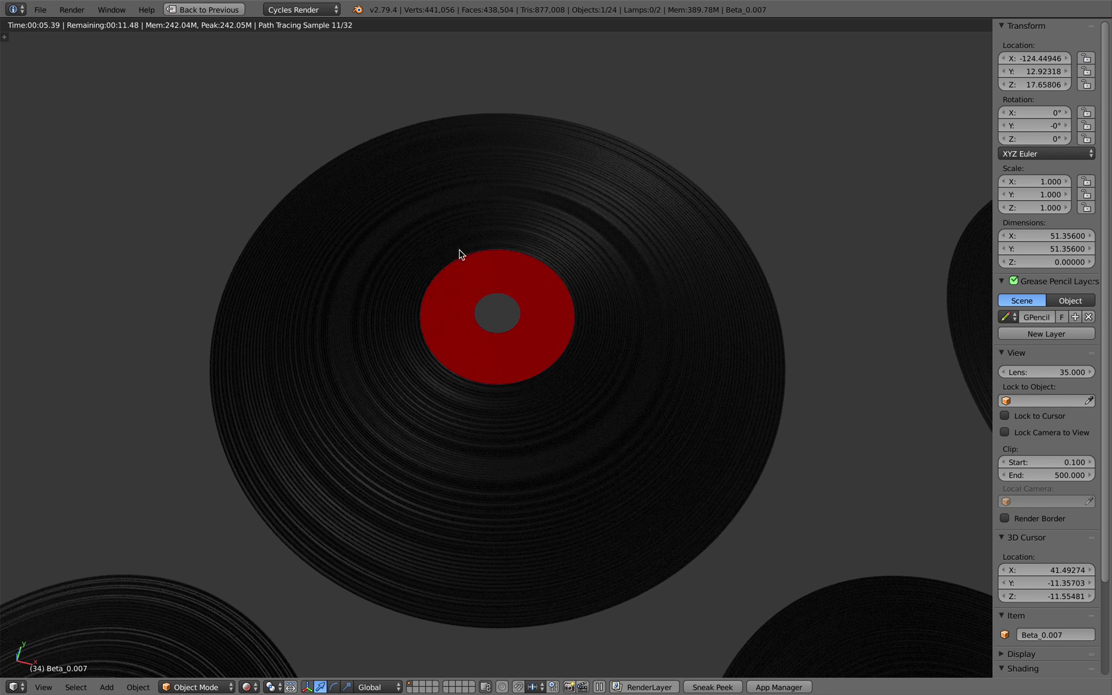
scroll(573, 338, "down", 3)
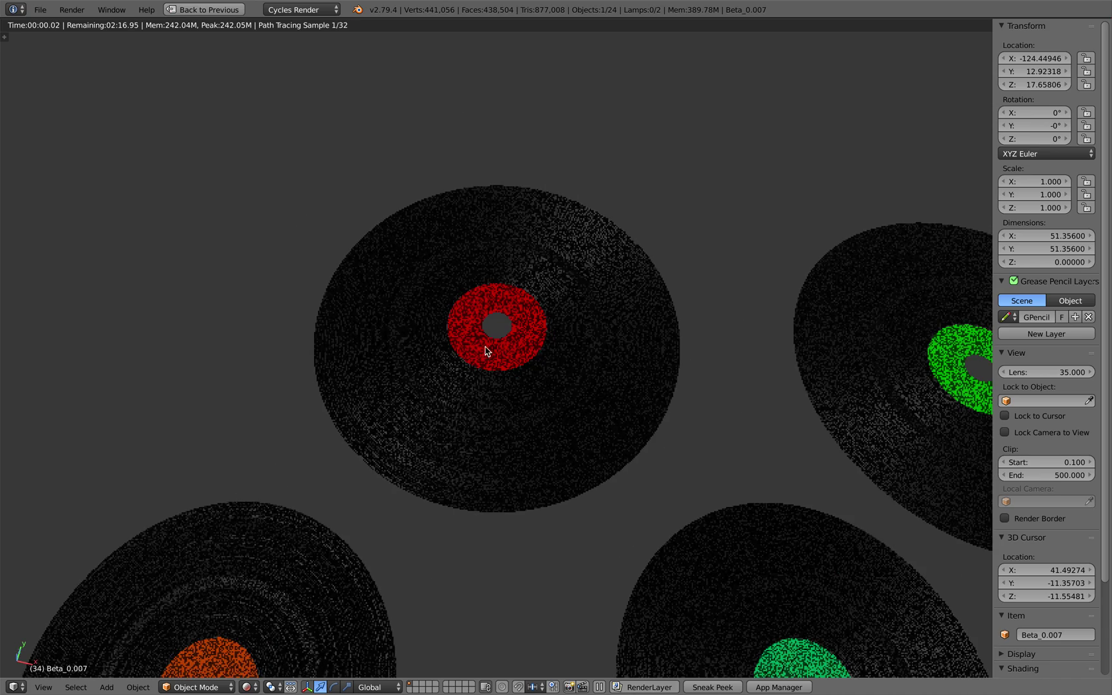
middle_click_drag(484, 345, 476, 326)
left_click(225, 11)
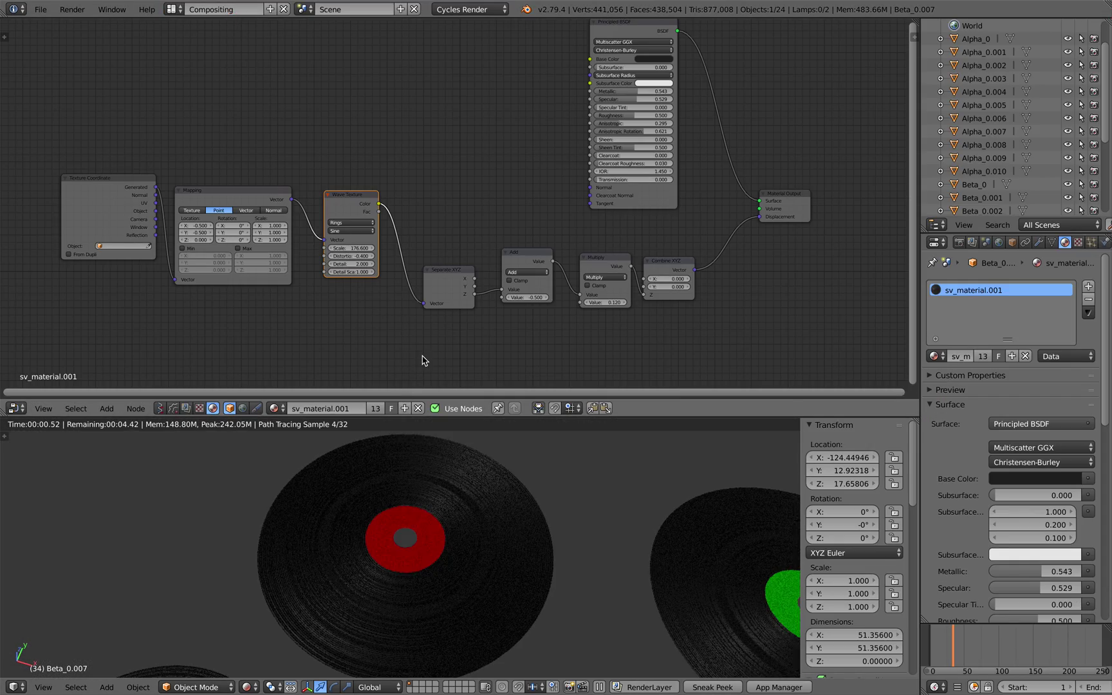
scroll(500, 529, "down", 8)
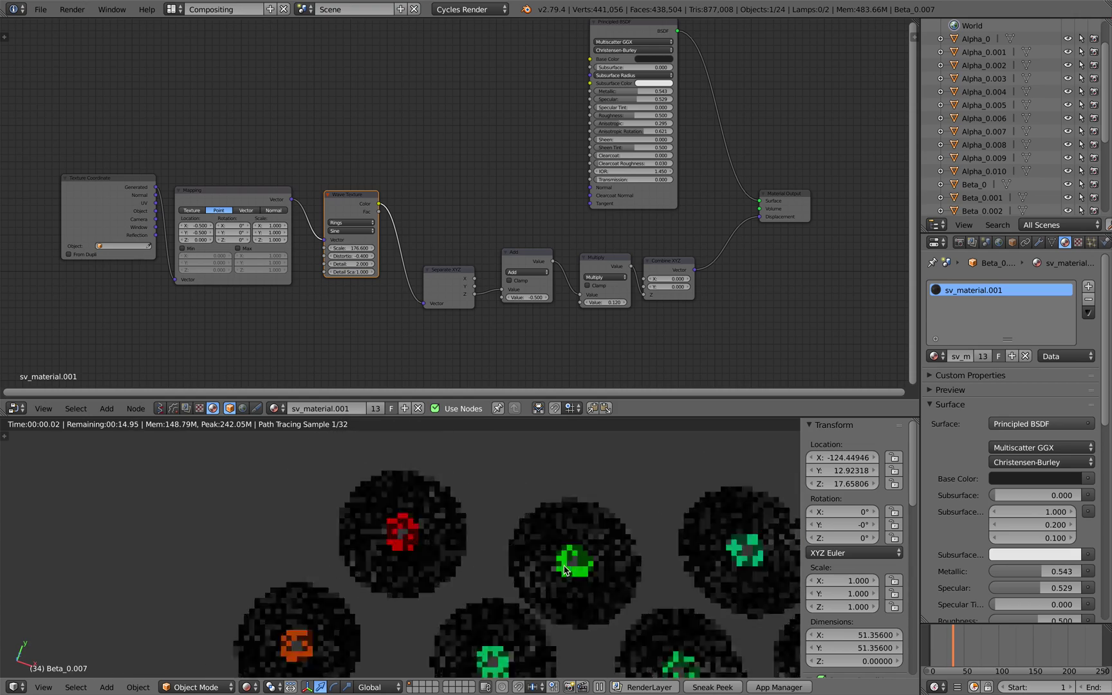
mouse_move(476, 542)
middle_mouse_down()
mouse_move(494, 522)
mouse_move(493, 543)
middle_mouse_up()
scroll(487, 551, "up", 3)
- Switch to Safari and look through the vinyl record image results and the turntable reference photo
key("super+Tab")
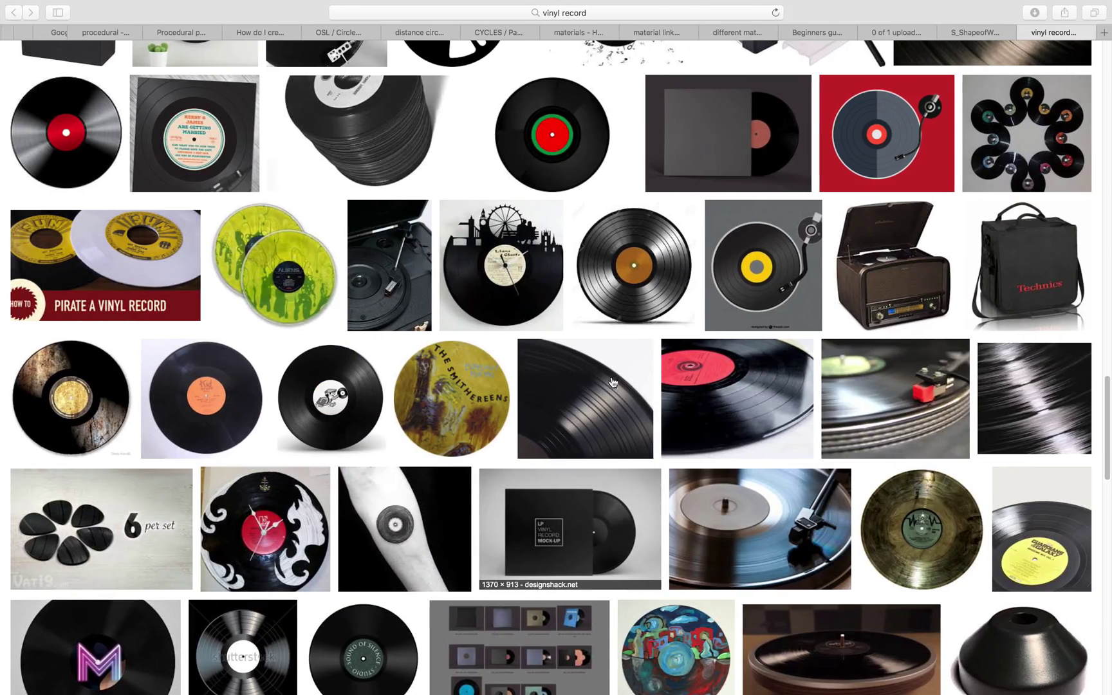
left_click(973, 33)
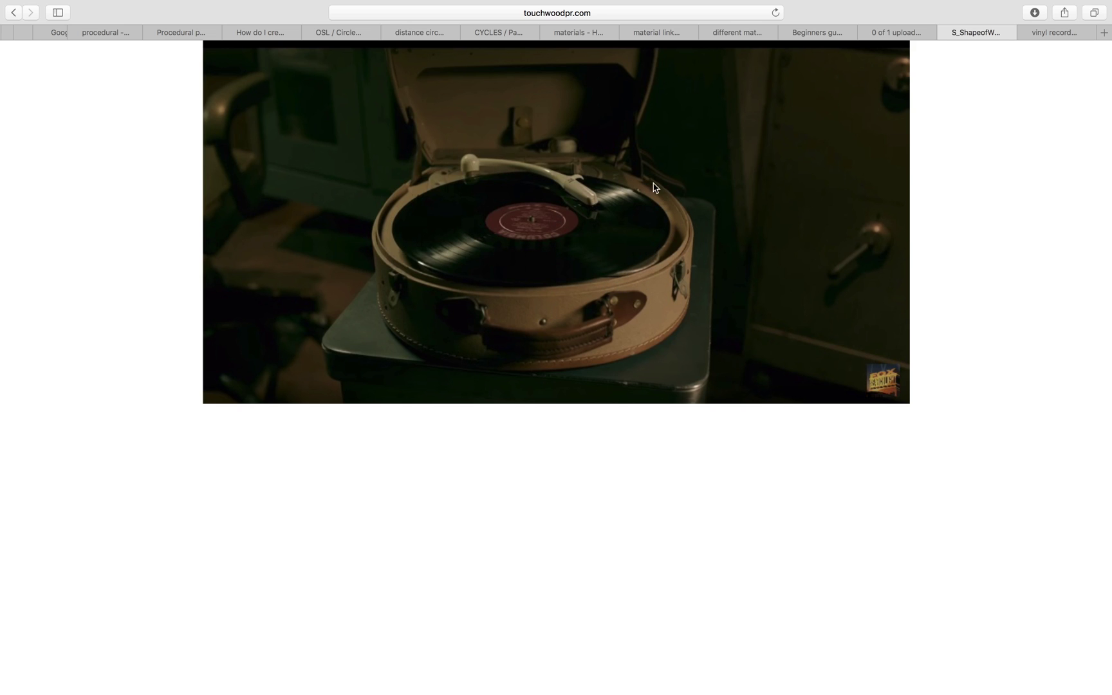
left_click(1046, 38)
scroll(657, 325, "up", 10)
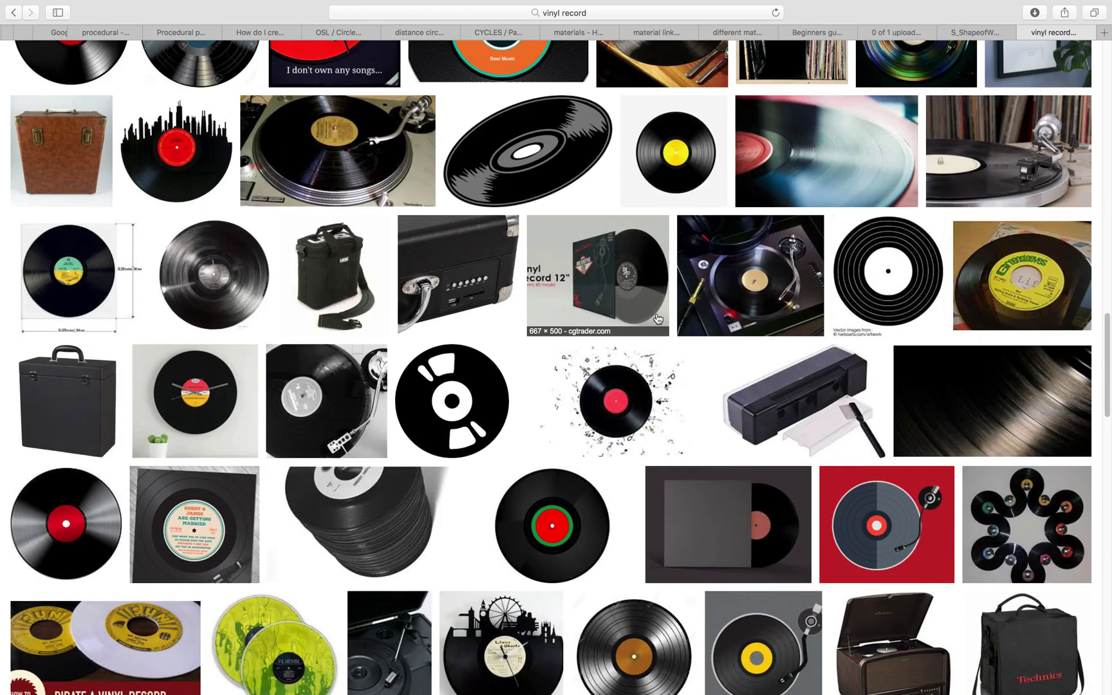
left_click(658, 325)
scroll(653, 321, "up", 8)
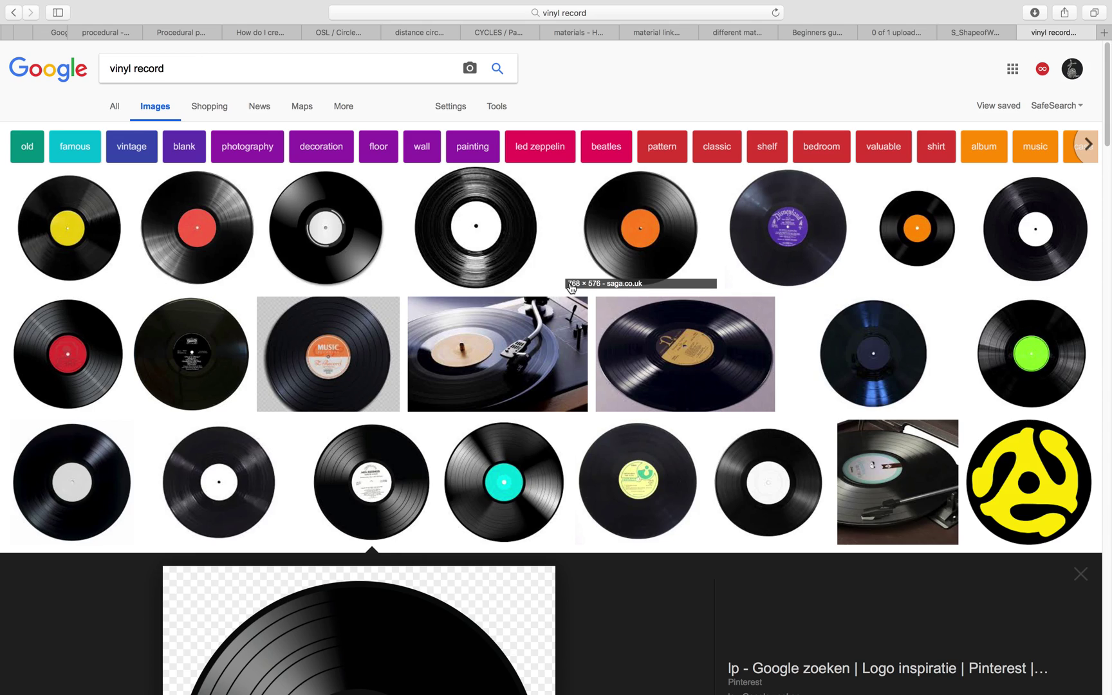
- Return to Blender and compare the groove shader's nodes with the records seen from a lower angle
key("ctrl+Left")
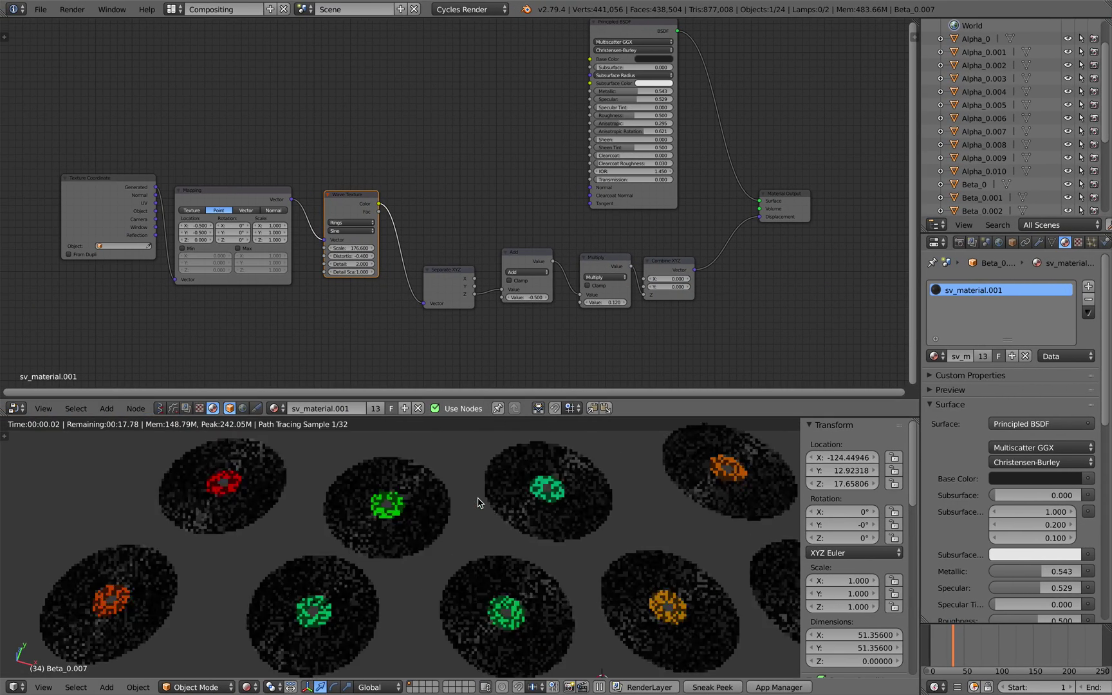
middle_click_drag(337, 266, 345, 245)
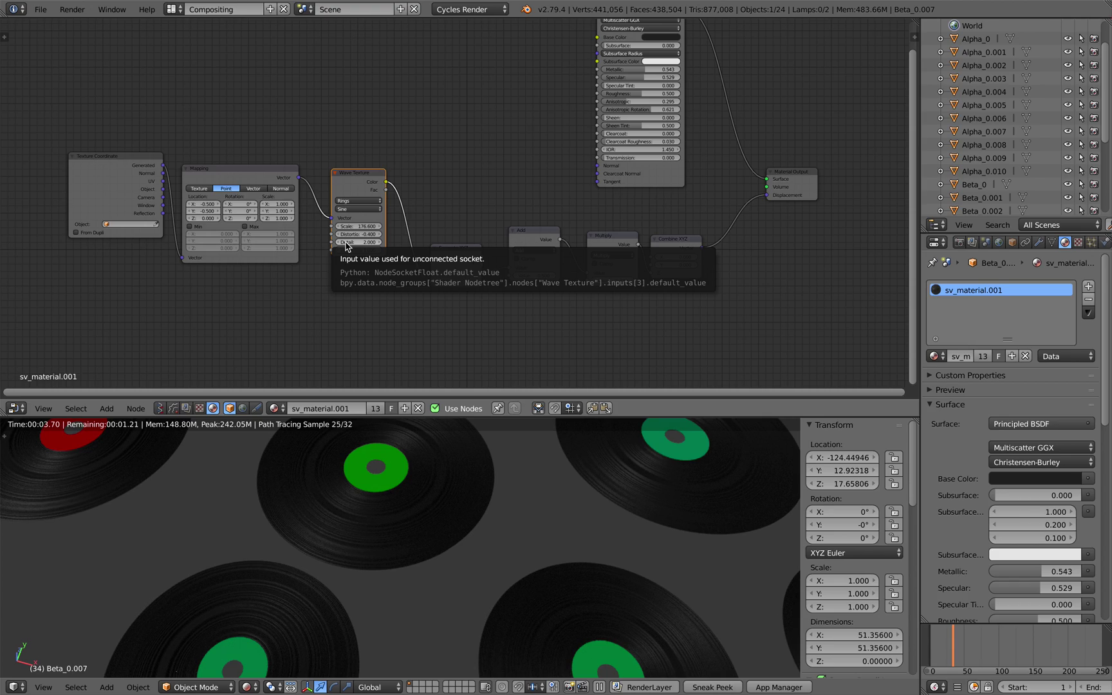
middle_click_drag(449, 492, 474, 508)
scroll(566, 508, "down", 2)
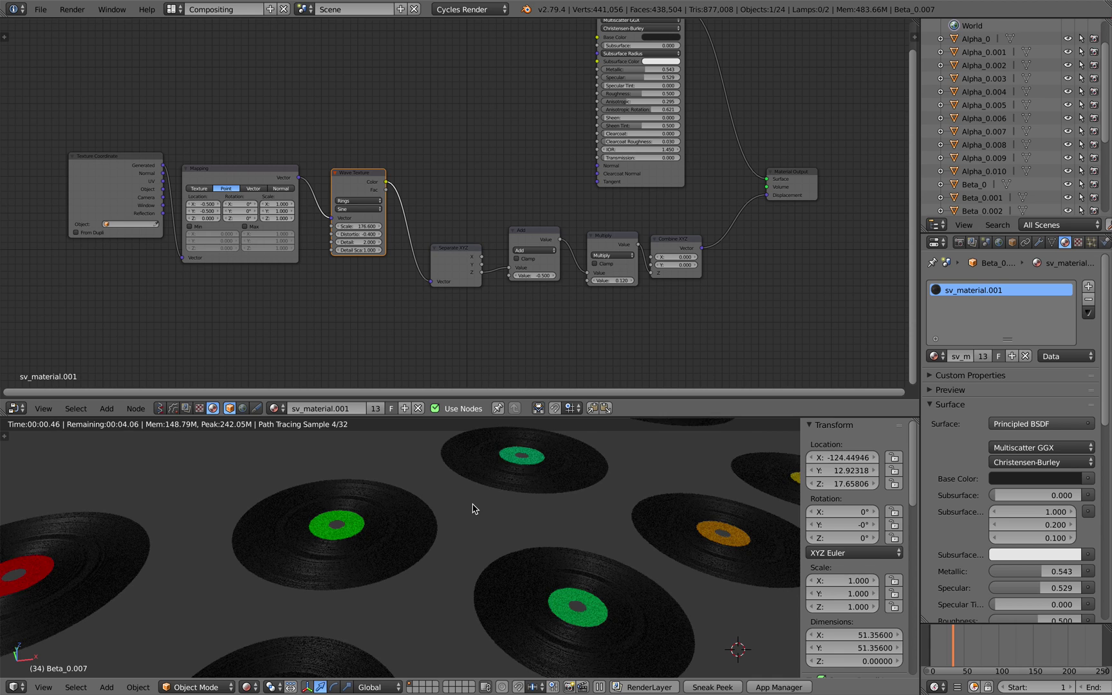